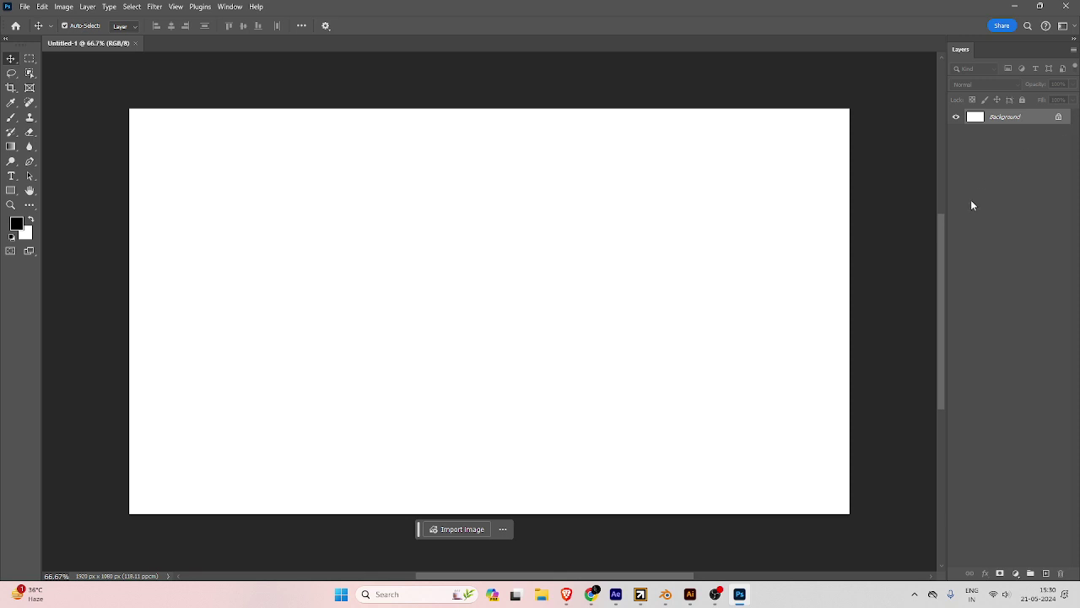
Enlarge the thumbnails shown in the layer list.
{"action": "right_click", "coordinate": [970, 248]}
{"action": "left_click", "coordinate": [979, 284]}
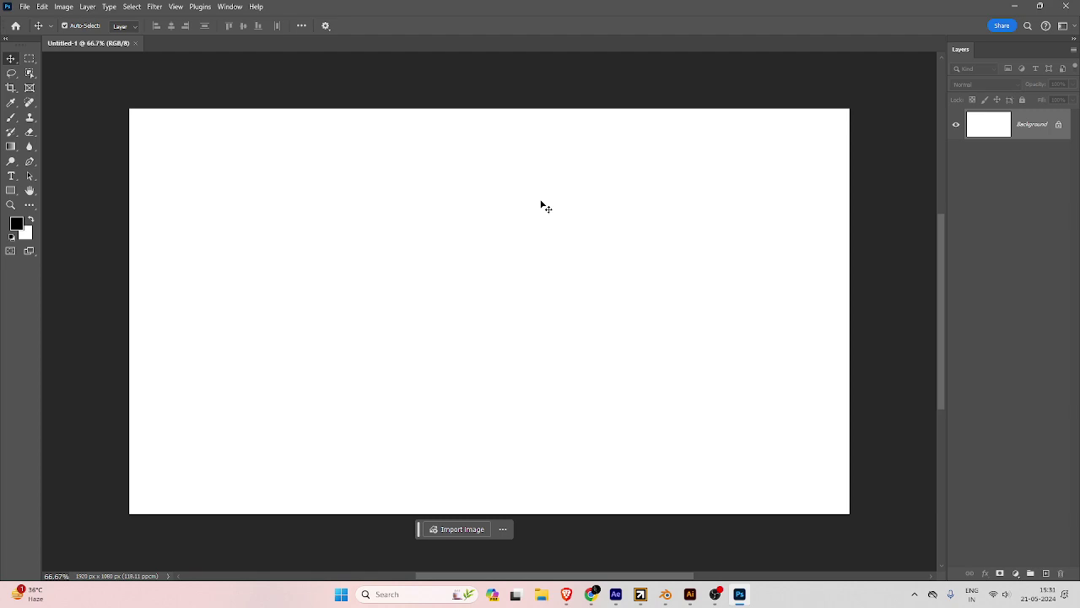
Switch to Chrome, search for Brusheezy in a new tab and browse the brush packs on its homepage.
{"action": "left_click", "coordinate": [591, 594]}
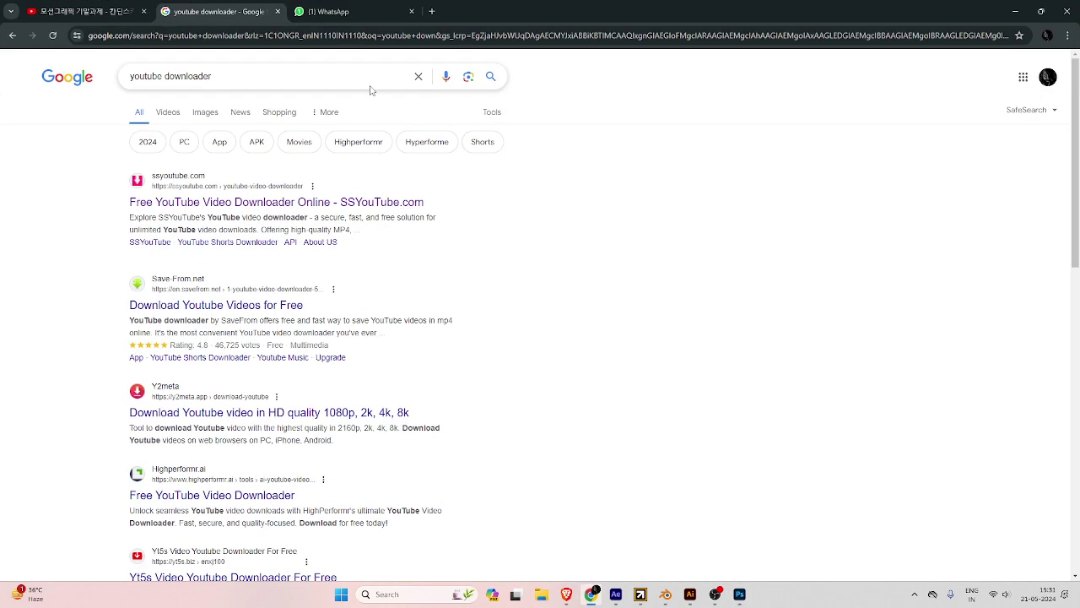
{"action": "left_click", "coordinate": [431, 11]}
{"action": "middle_click", "coordinate": [167, 6]}
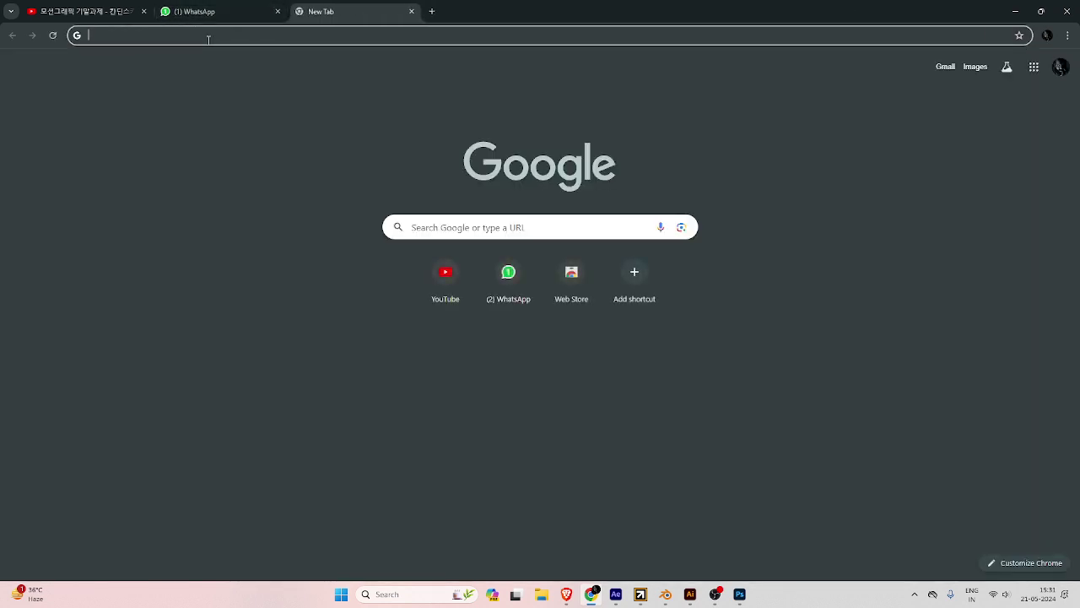
{"action": "type", "text": "brush"}
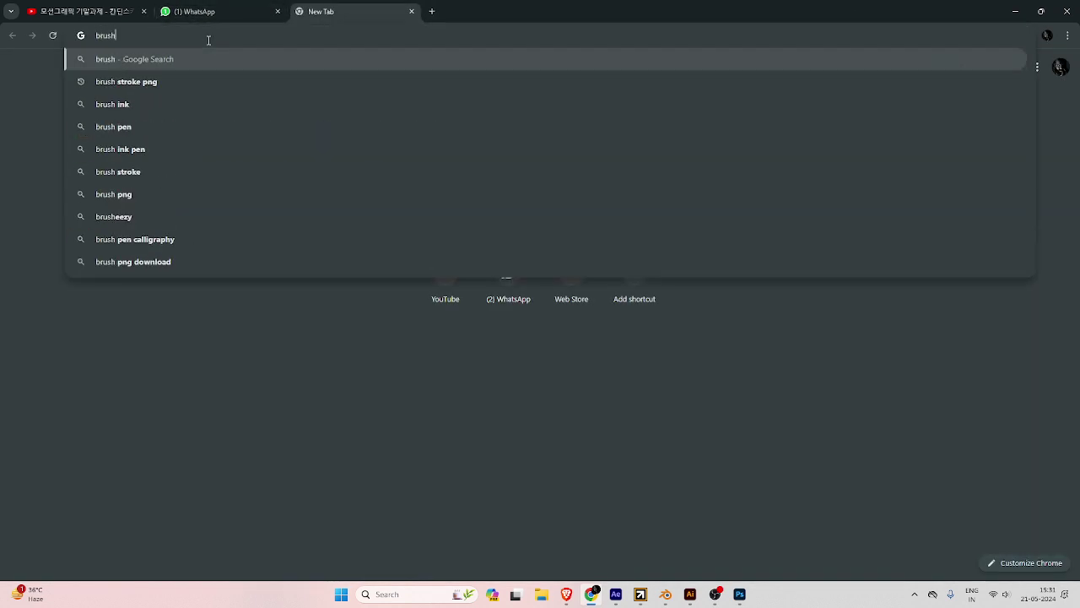
{"action": "type", "text": "esay"}
{"action": "key", "text": "Return"}
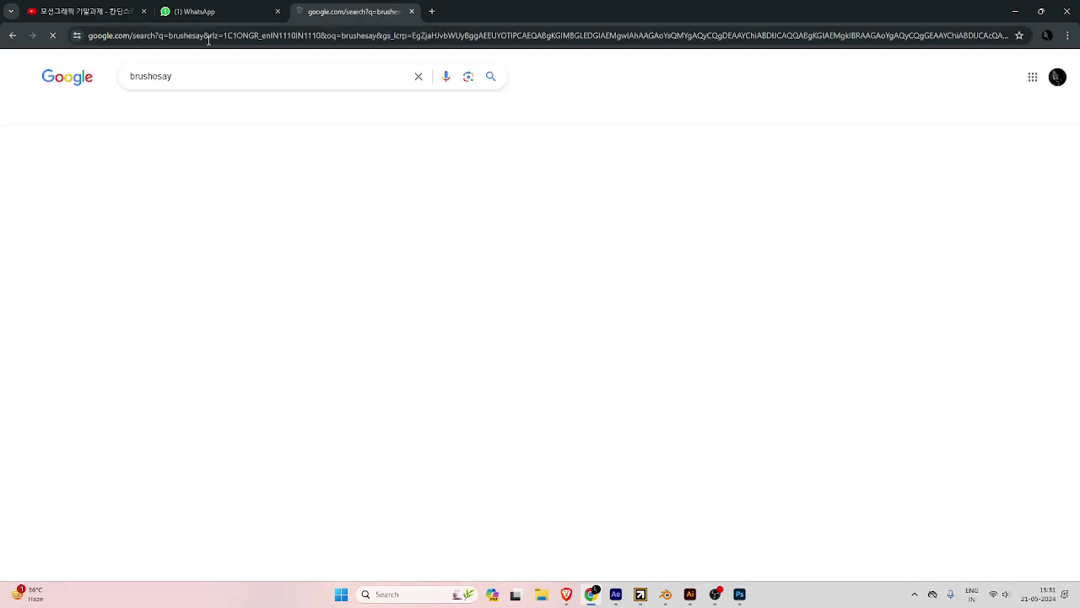
{"action": "left_click", "coordinate": [243, 150]}
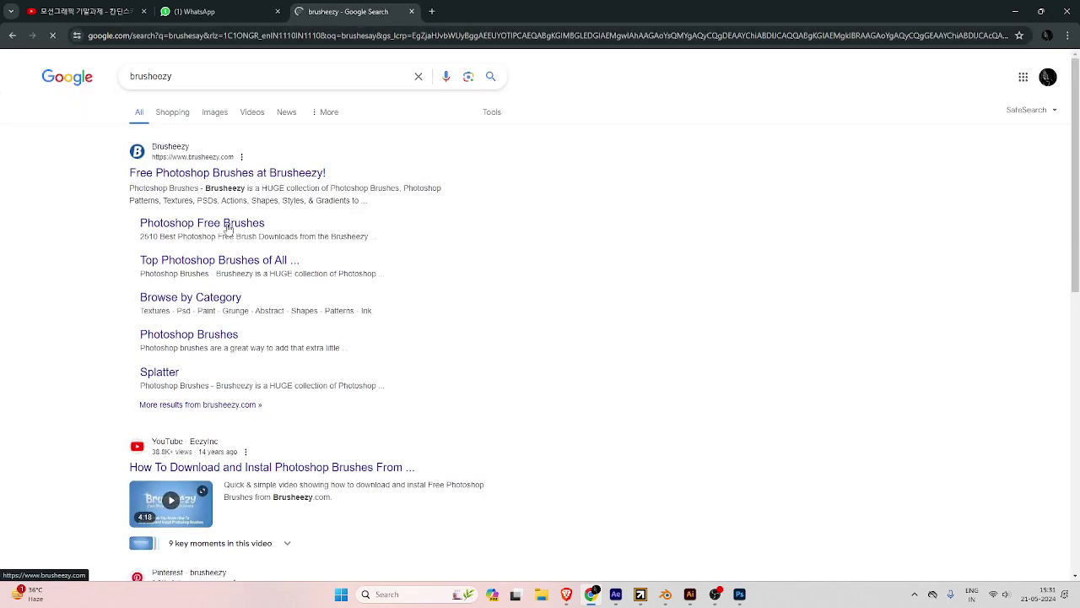
{"action": "left_click", "coordinate": [218, 180]}
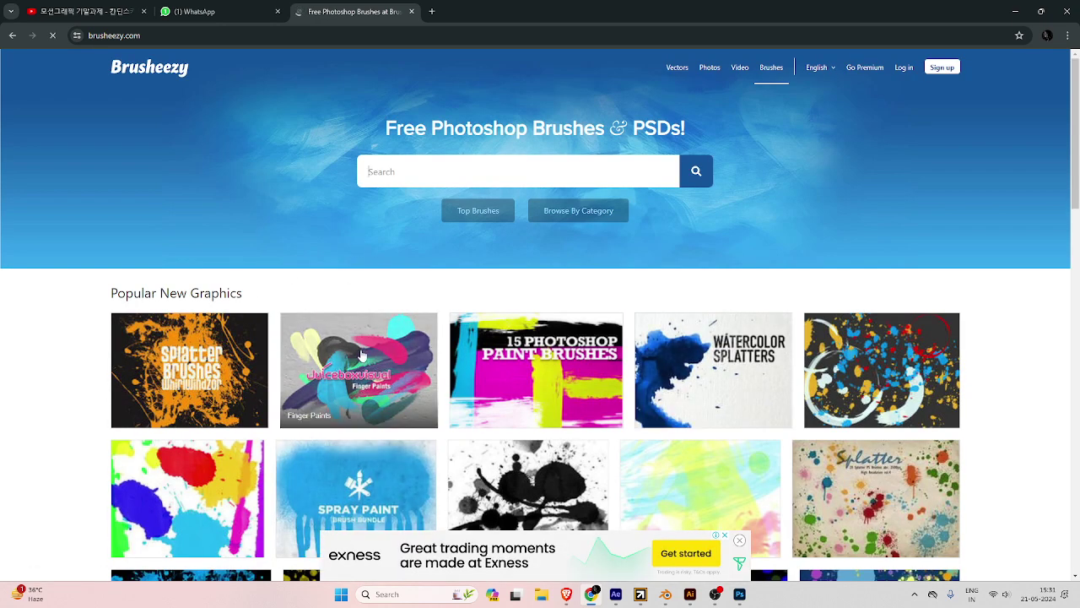
{"action": "scroll", "coordinate": [757, 439], "scroll_direction": "down", "scroll_amount": 8}
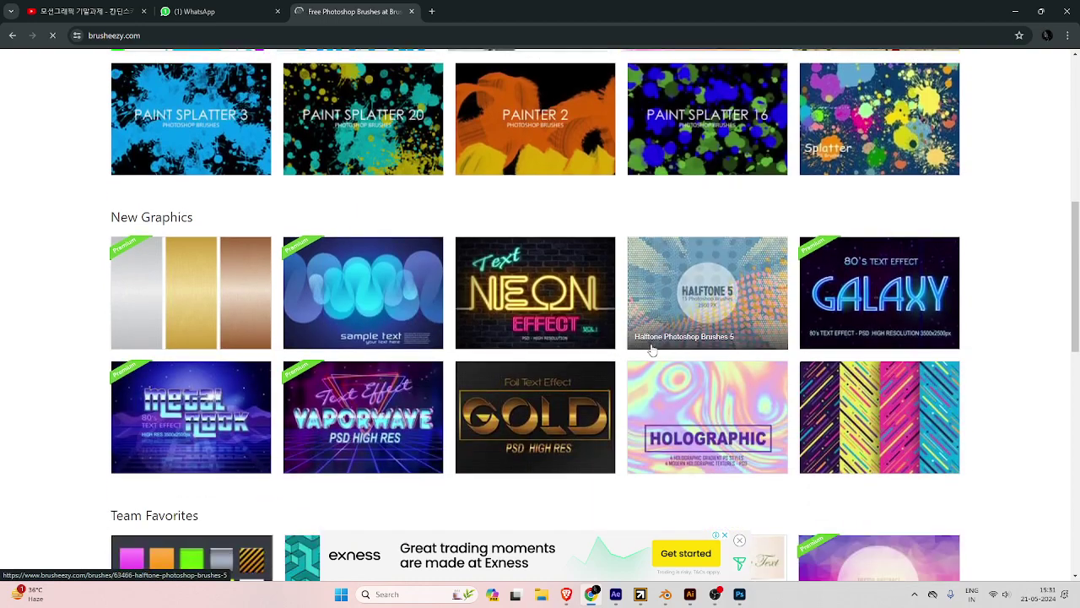
{"action": "scroll", "coordinate": [647, 355], "scroll_direction": "up", "scroll_amount": 10}
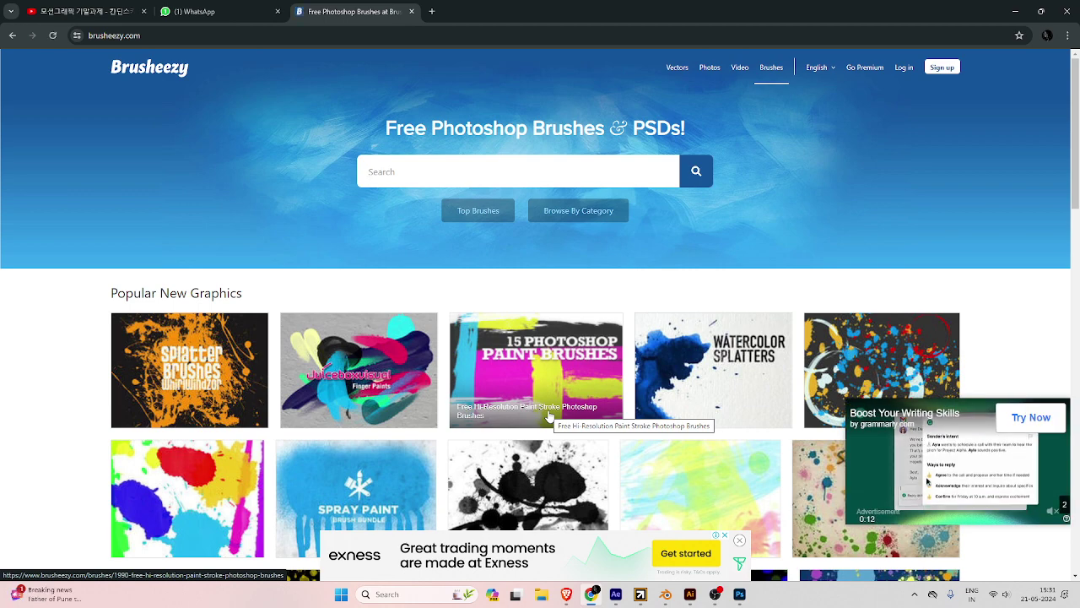
Switch back to Photoshop, activate the Brush tool and enlarge the brush to 200 px.
{"action": "left_click", "coordinate": [1015, 11]}
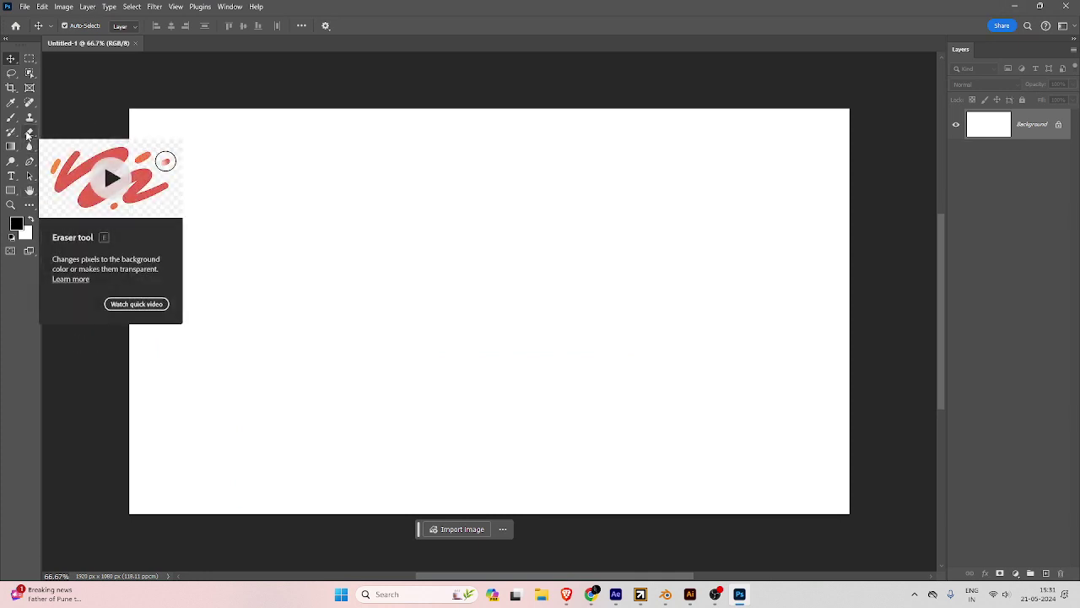
{"action": "left_click", "coordinate": [11, 117]}
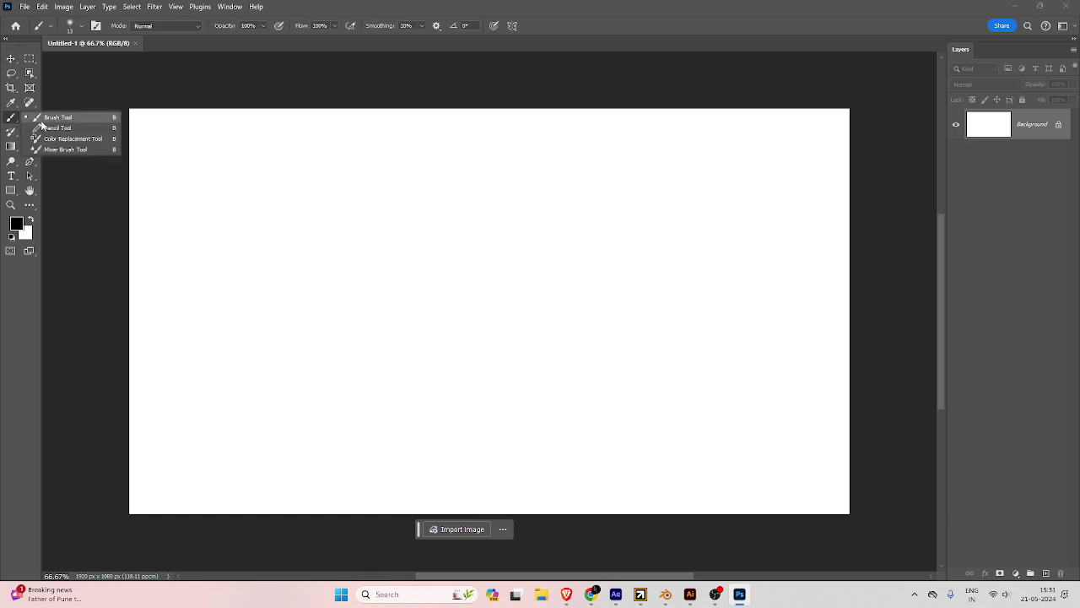
{"action": "left_click", "coordinate": [78, 115]}
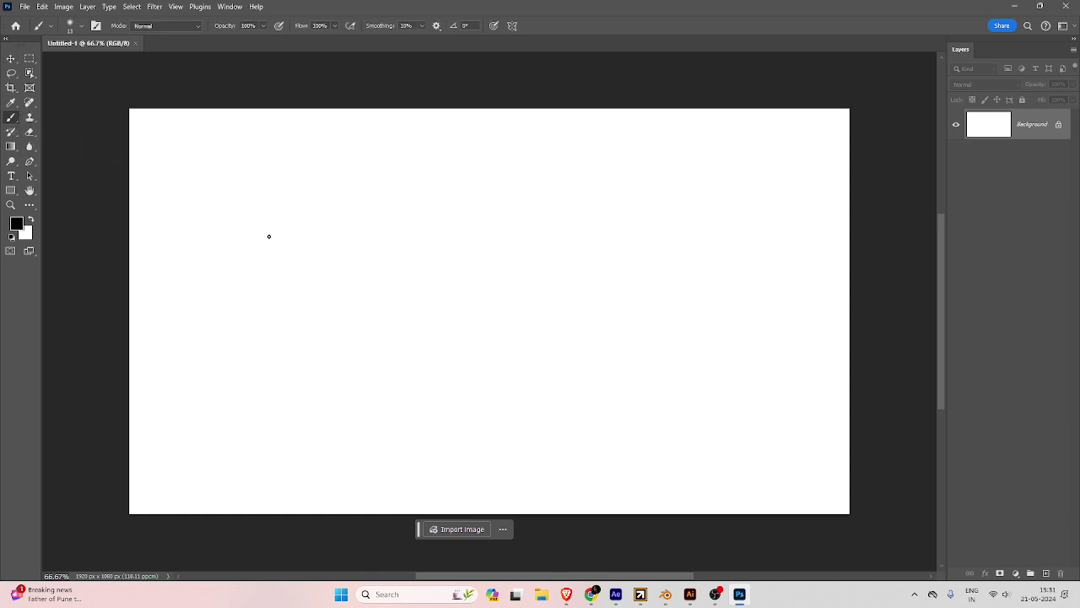
{"action": "key", "text": "bracketright"}
{"action": "key", "text": "bracketright"}
{"action": "key", "text": "bracketright"}
{"action": "key", "text": "bracketright"}
{"action": "key", "text": "bracketright"}
{"action": "key", "text": "bracketright"}
{"action": "key", "text": "bracketright"}
{"action": "key", "text": "bracketright"}
{"action": "key", "text": "bracketright"}
{"action": "key", "text": "bracketright"}
{"action": "key", "text": "bracketright"}
{"action": "key", "text": "bracketright"}
On a new layer, paint a soft black dab in the canvas's upper-left area and a Hard Round dab beside it.
{"action": "left_click", "coordinate": [1046, 572]}
{"action": "left_click", "coordinate": [247, 208]}
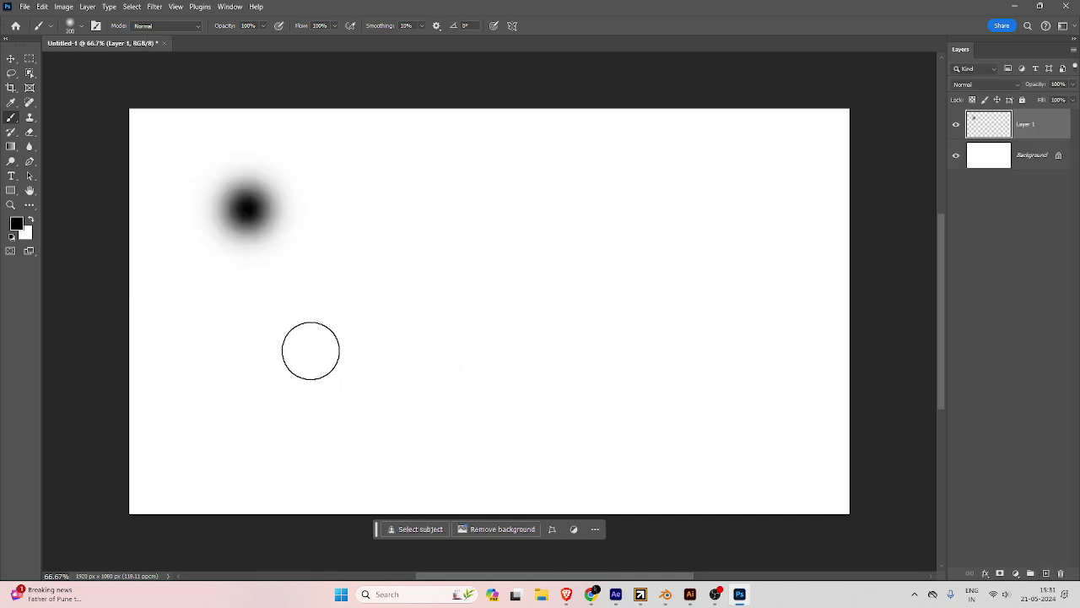
{"action": "right_click", "coordinate": [371, 276]}
{"action": "left_click", "coordinate": [389, 396]}
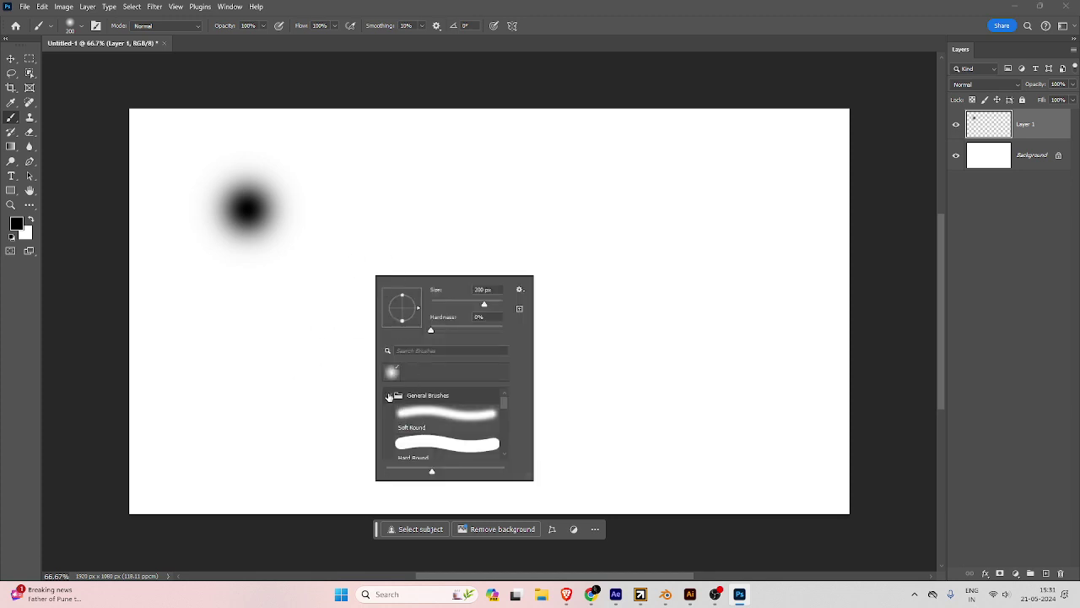
{"action": "left_click", "coordinate": [426, 444]}
{"action": "left_click", "coordinate": [397, 204]}
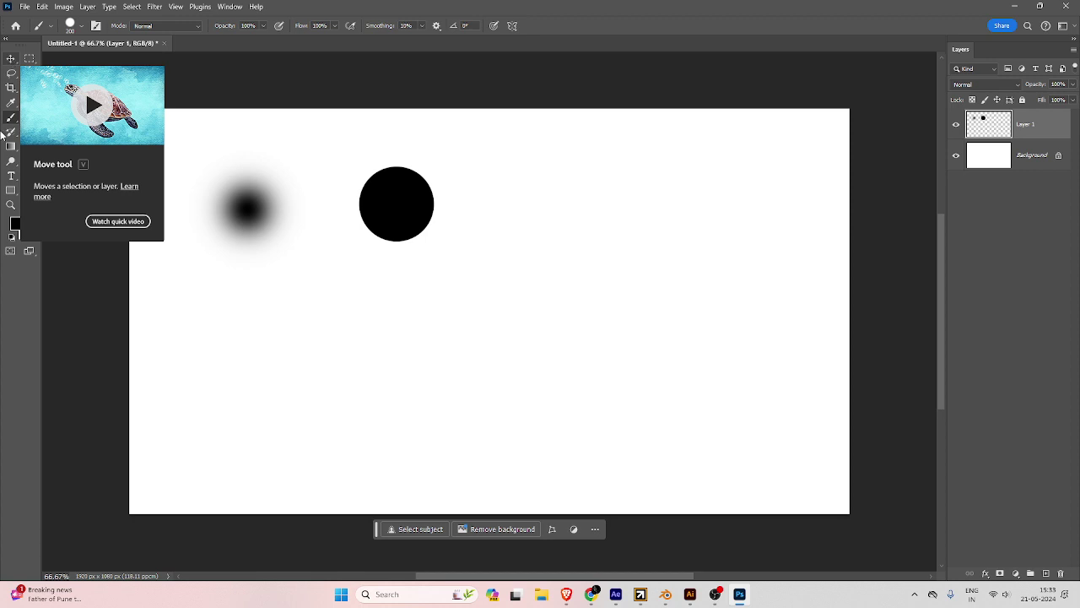
Reduce the Hard Round brush size to 10 px.
{"action": "right_click", "coordinate": [411, 245]}
{"action": "left_click", "coordinate": [577, 5]}
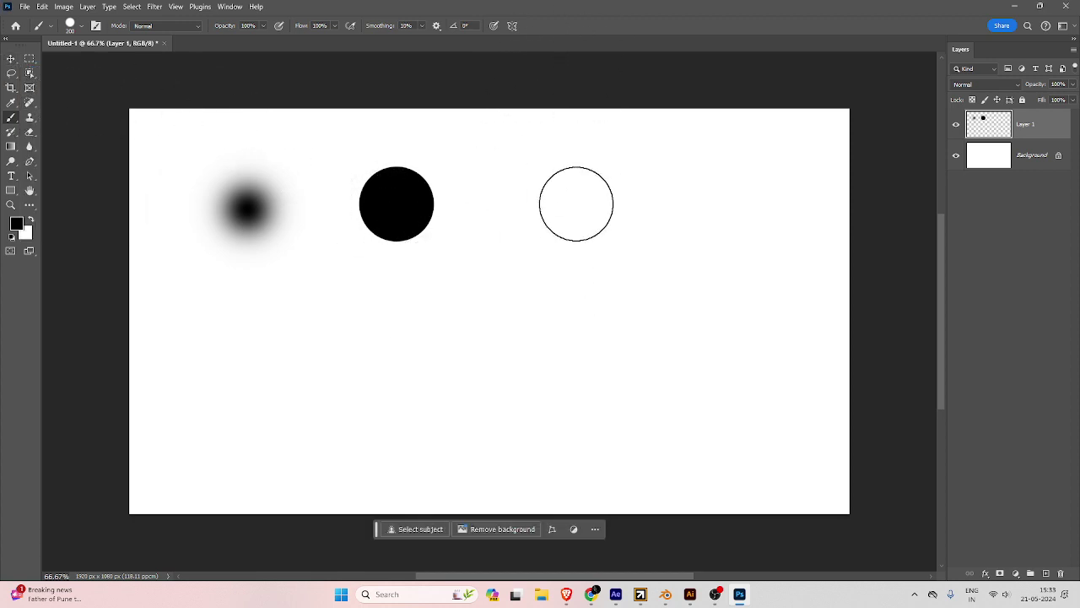
{"action": "key", "text": "bracketleft"}
{"action": "key", "text": "bracketleft"}
{"action": "key", "text": "bracketleft"}
{"action": "key", "text": "bracketleft"}
{"action": "key", "text": "bracketleft"}
{"action": "key", "text": "bracketleft"}
{"action": "key", "text": "bracketleft"}
{"action": "key", "text": "bracketleft"}
{"action": "key", "text": "bracketleft"}
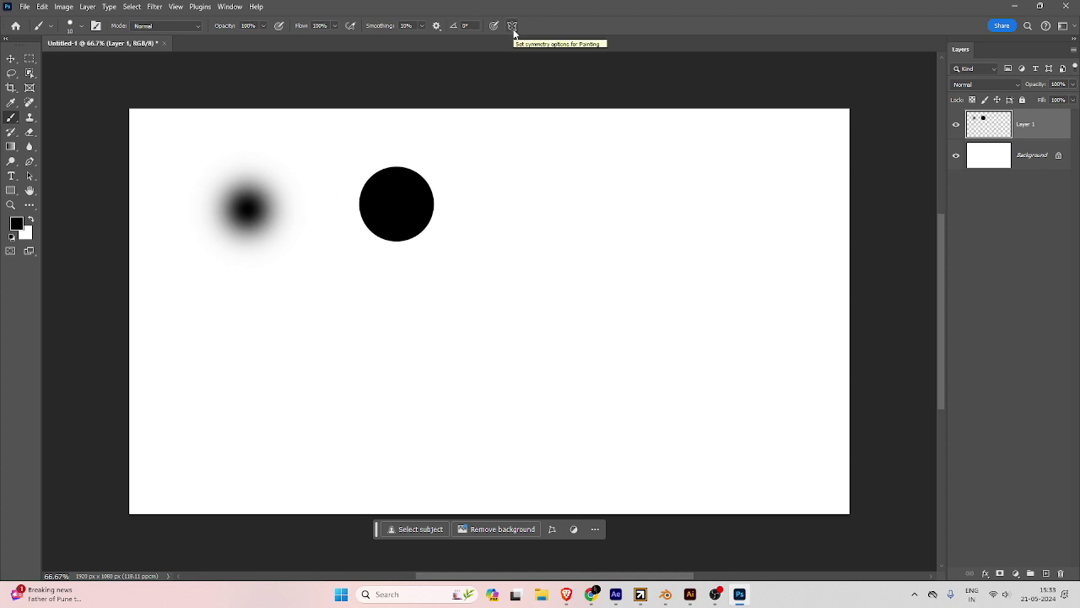
Delete the layer holding the two dabs and add a new empty layer.
{"action": "key", "text": "Delete"}
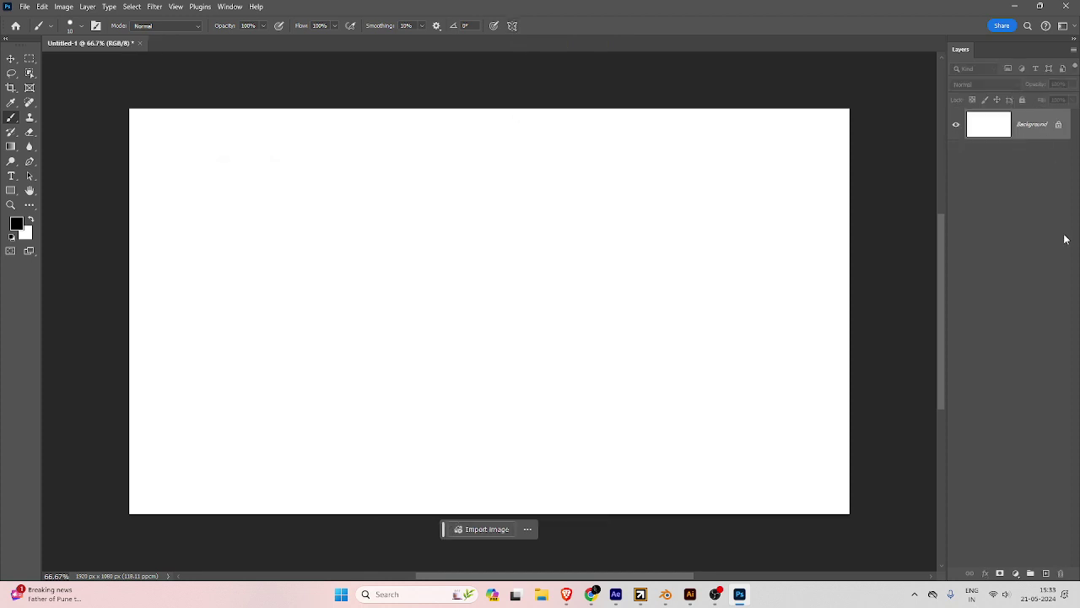
{"action": "left_click", "coordinate": [1045, 573]}
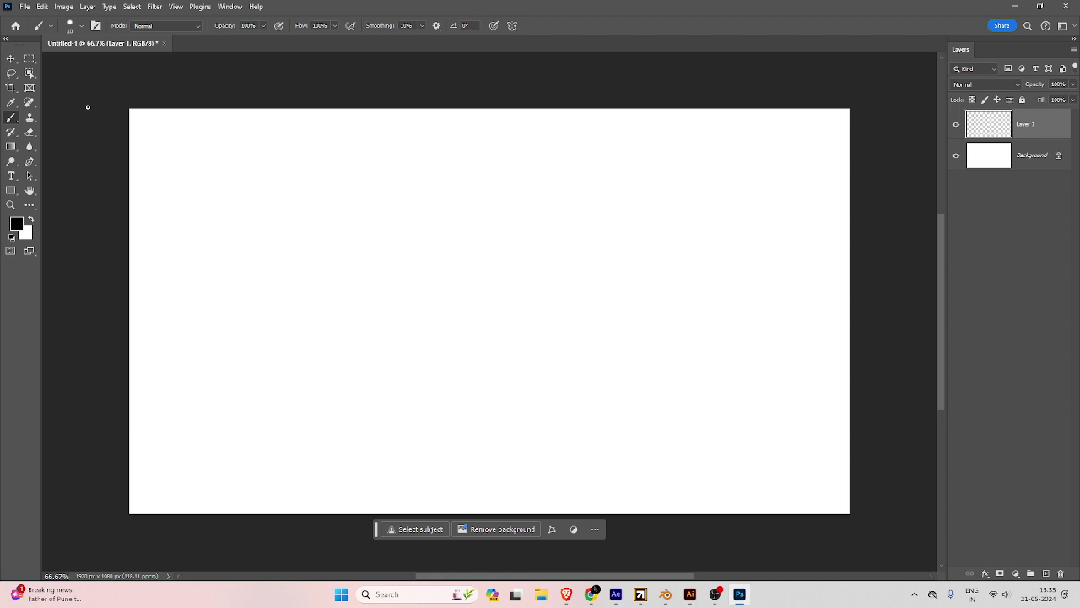
Enlarge the brush preset picker and choose the KYLE Ultimate Pencil Hard brush from Dry Media Brushes.
{"action": "left_click", "coordinate": [82, 27]}
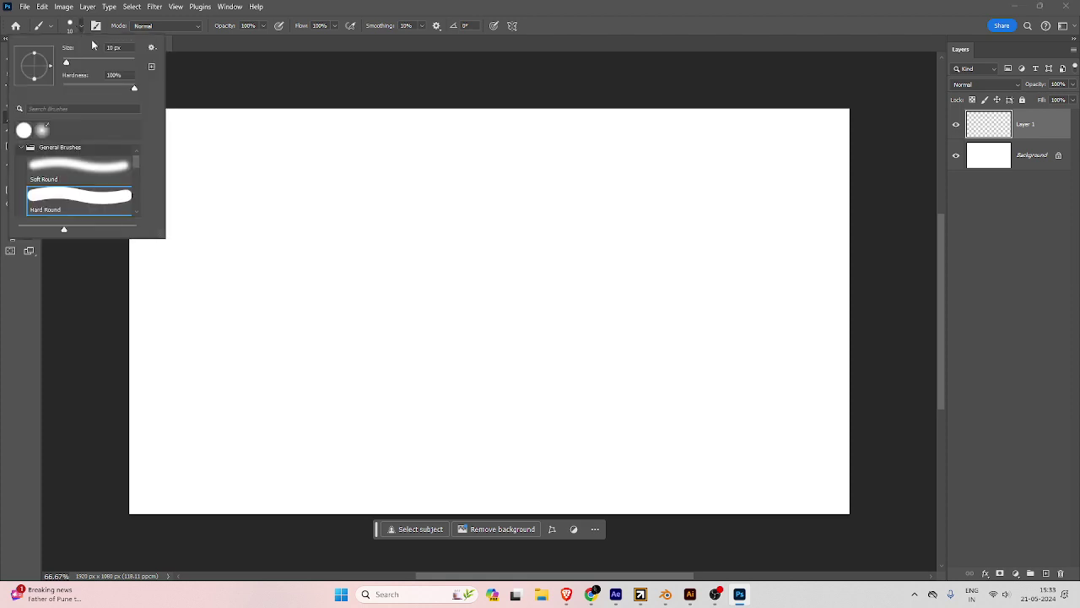
{"action": "mouse_move", "coordinate": [161, 235]}
{"action": "left_mouse_down"}
{"action": "mouse_move", "coordinate": [849, 560]}
{"action": "mouse_move", "coordinate": [1027, 574]}
{"action": "mouse_move", "coordinate": [984, 573]}
{"action": "left_mouse_up"}
{"action": "left_click", "coordinate": [21, 152]}
{"action": "left_click", "coordinate": [20, 152]}
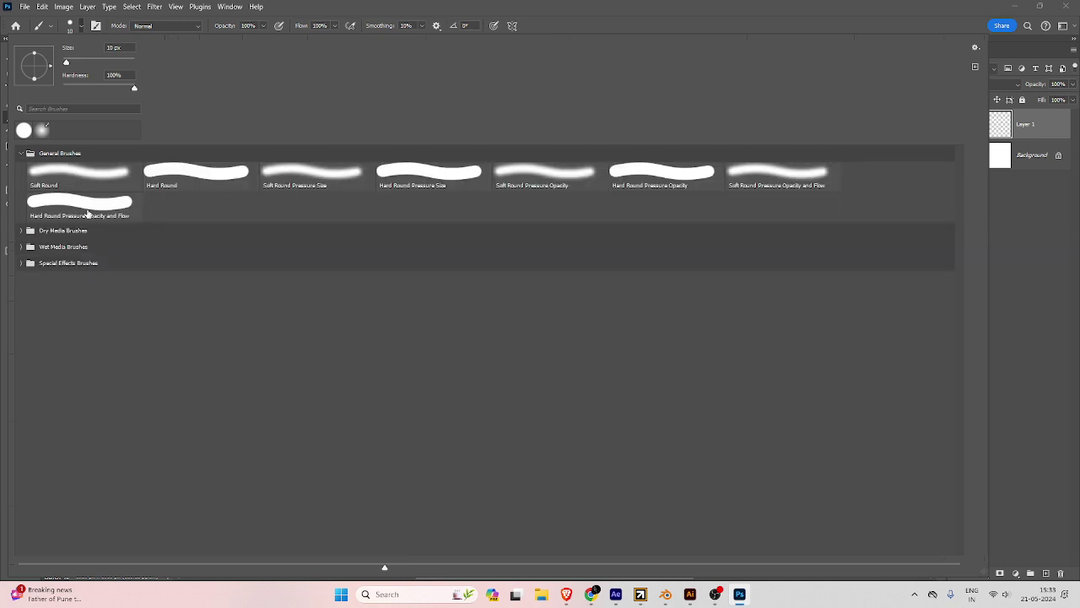
{"action": "left_click", "coordinate": [20, 153]}
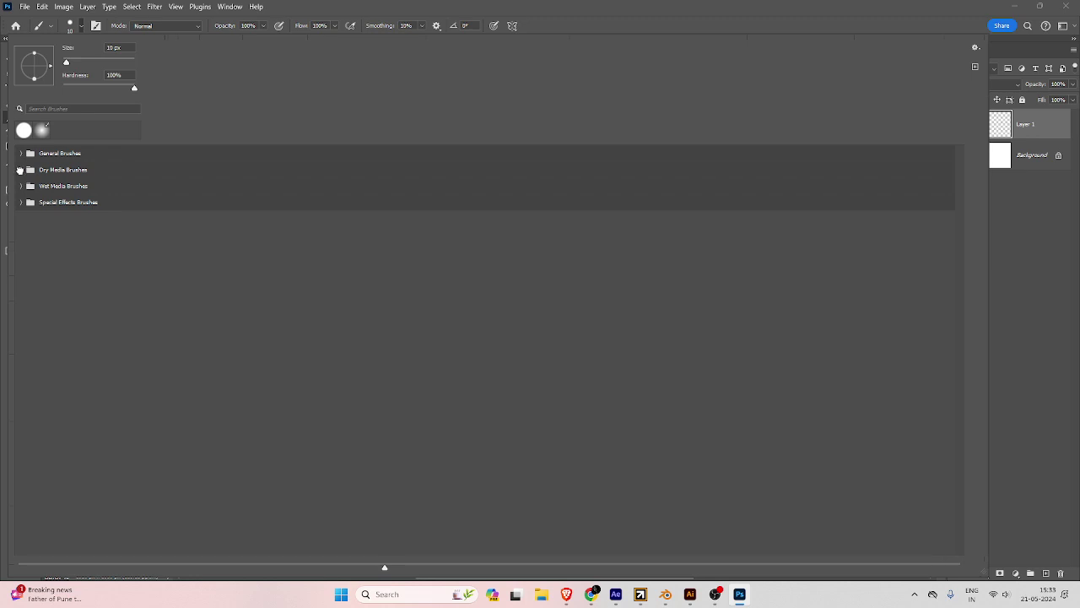
{"action": "left_click", "coordinate": [20, 170]}
{"action": "left_click", "coordinate": [73, 192]}
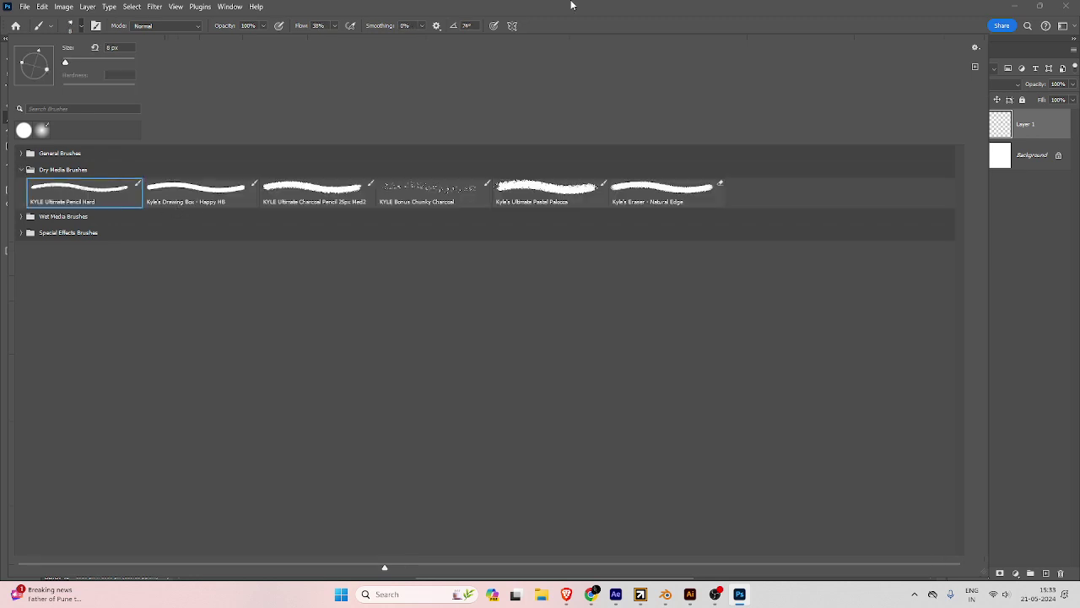
{"action": "left_click", "coordinate": [572, 8]}
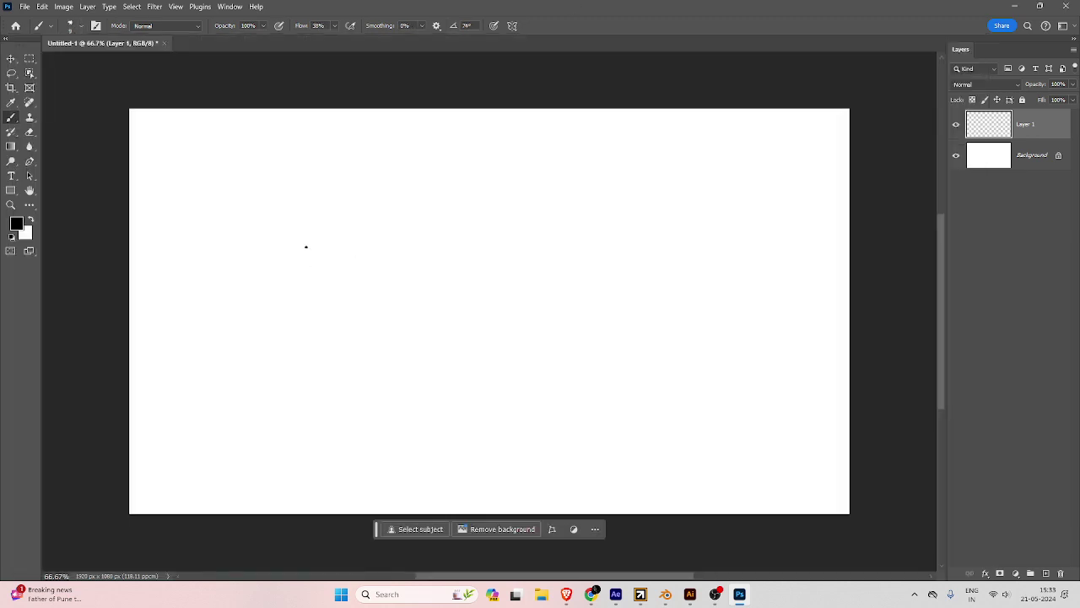
Paint a test zigzag across the canvas with the pencil brush at 90 px, and undo the stroke.
{"action": "mouse_move", "coordinate": [240, 268]}
{"action": "left_mouse_down"}
{"action": "mouse_move", "coordinate": [390, 195]}
{"action": "mouse_move", "coordinate": [258, 316]}
{"action": "mouse_move", "coordinate": [438, 289]}
{"action": "mouse_move", "coordinate": [633, 500]}
{"action": "mouse_move", "coordinate": [758, 477]}
{"action": "left_mouse_up"}
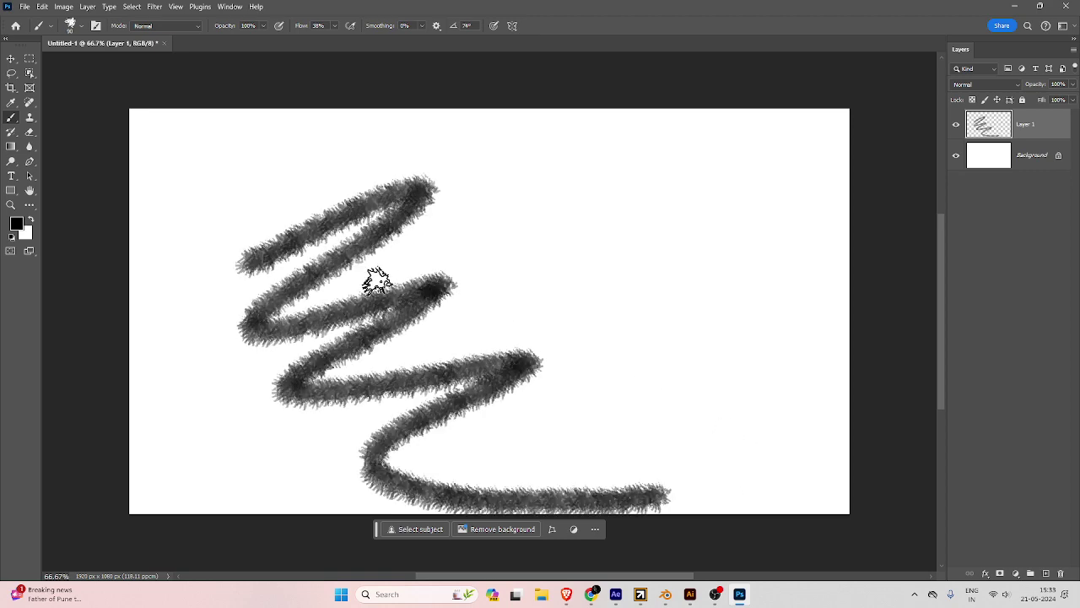
{"action": "scroll", "coordinate": [376, 283], "scroll_direction": "up", "scroll_amount": 3}
{"action": "scroll", "coordinate": [377, 286], "scroll_direction": "down", "scroll_amount": 1}
{"action": "scroll", "coordinate": [377, 287], "scroll_direction": "down", "scroll_amount": 2}
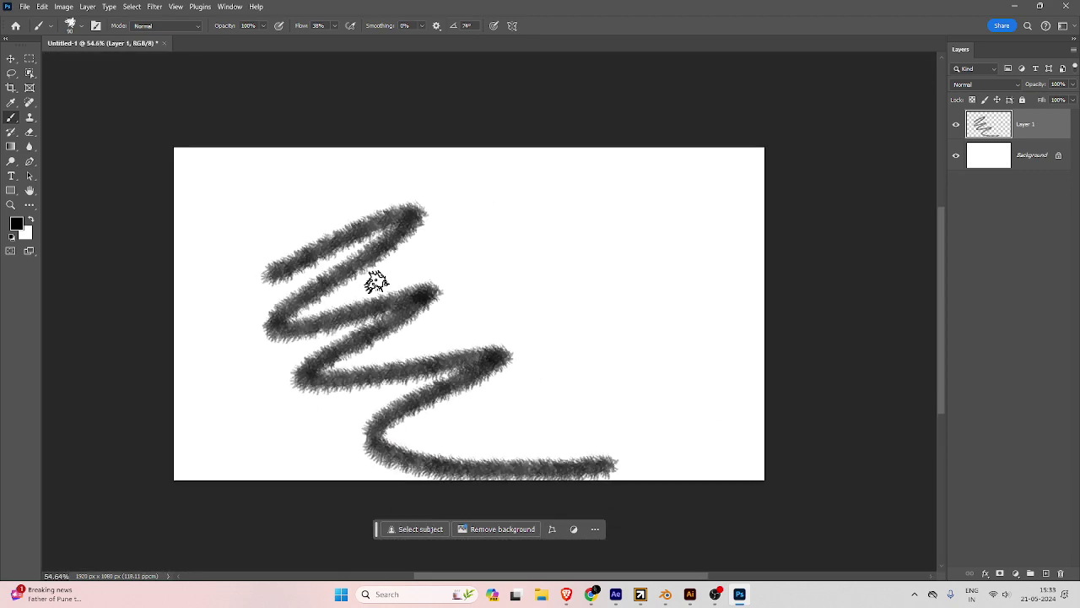
{"action": "key", "text": "ctrl+z"}
Choose the KYLE Ultimate Inking Thick 'n Thin brush from Wet Media Brushes and set its size to 50 px.
{"action": "left_click", "coordinate": [78, 27]}
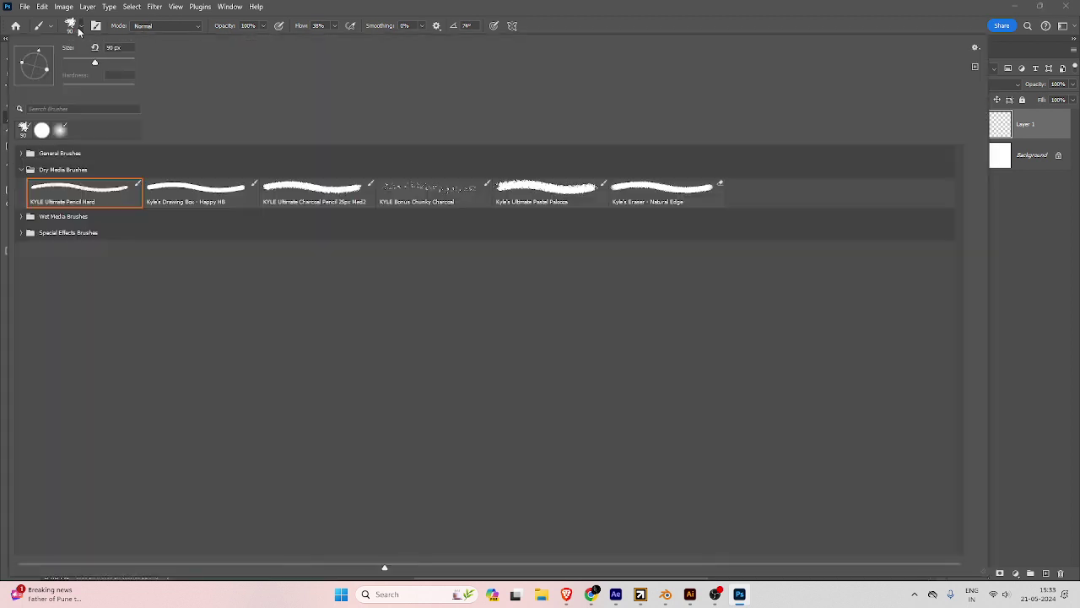
{"action": "left_click", "coordinate": [22, 217]}
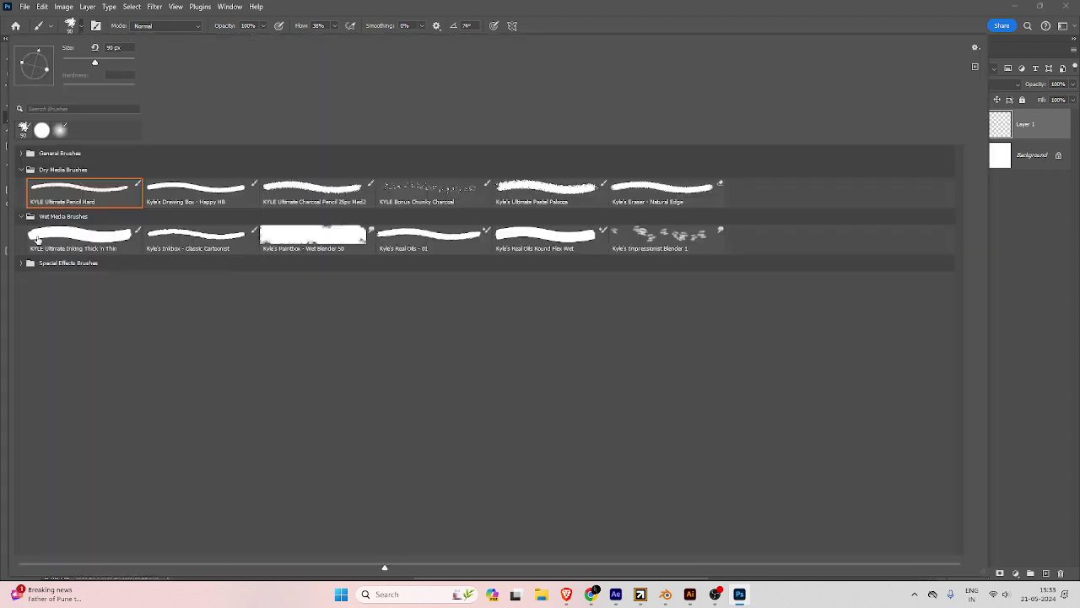
{"action": "left_click", "coordinate": [69, 234]}
{"action": "left_click", "coordinate": [596, 6]}
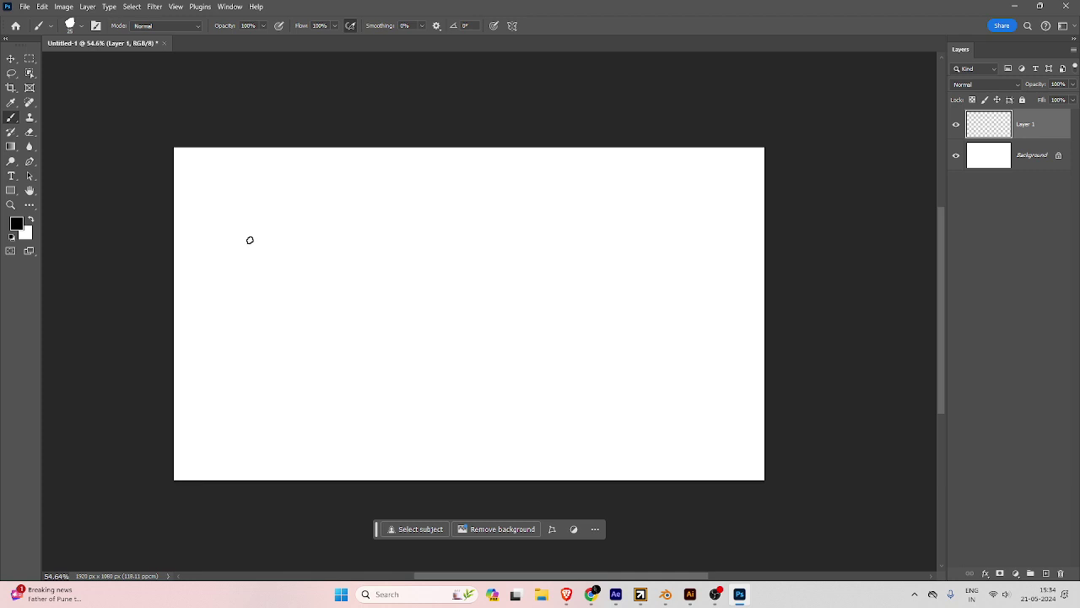
{"action": "key", "text": "bracketright"}
{"action": "key", "text": "bracketright"}
{"action": "key", "text": "bracketright"}
Paint black zigzag scribbles with the inking brush over the left and right halves of the canvas.
{"action": "mouse_move", "coordinate": [246, 253]}
{"action": "left_mouse_down"}
{"action": "mouse_move", "coordinate": [362, 178]}
{"action": "mouse_move", "coordinate": [244, 333]}
{"action": "mouse_move", "coordinate": [261, 361]}
{"action": "mouse_move", "coordinate": [403, 332]}
{"action": "mouse_move", "coordinate": [340, 433]}
{"action": "left_mouse_up"}
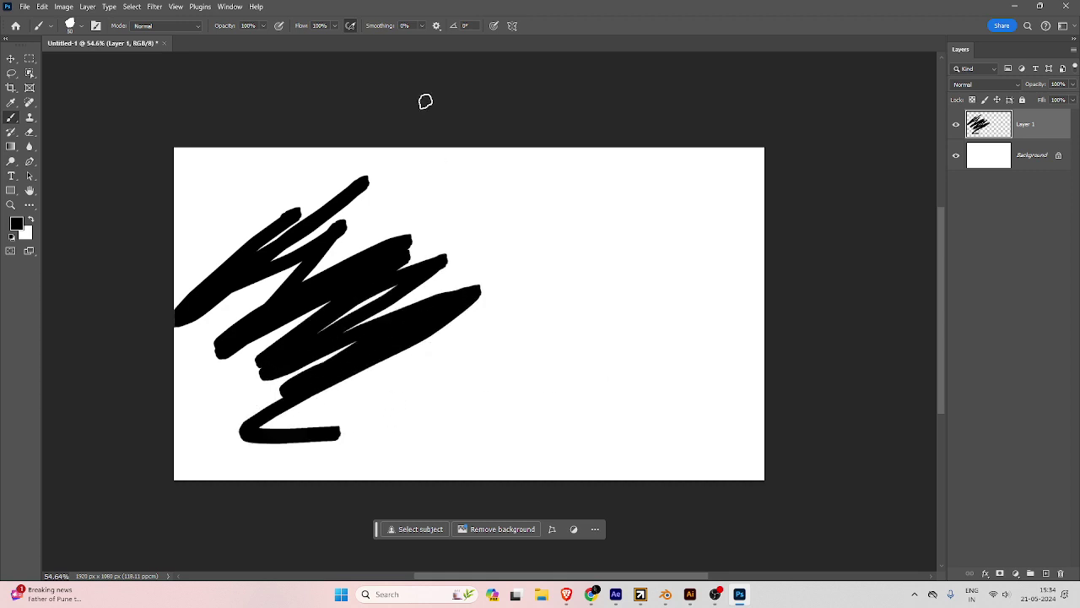
{"action": "left_click_drag", "start_coordinate": [439, 263], "coordinate": [474, 200]}
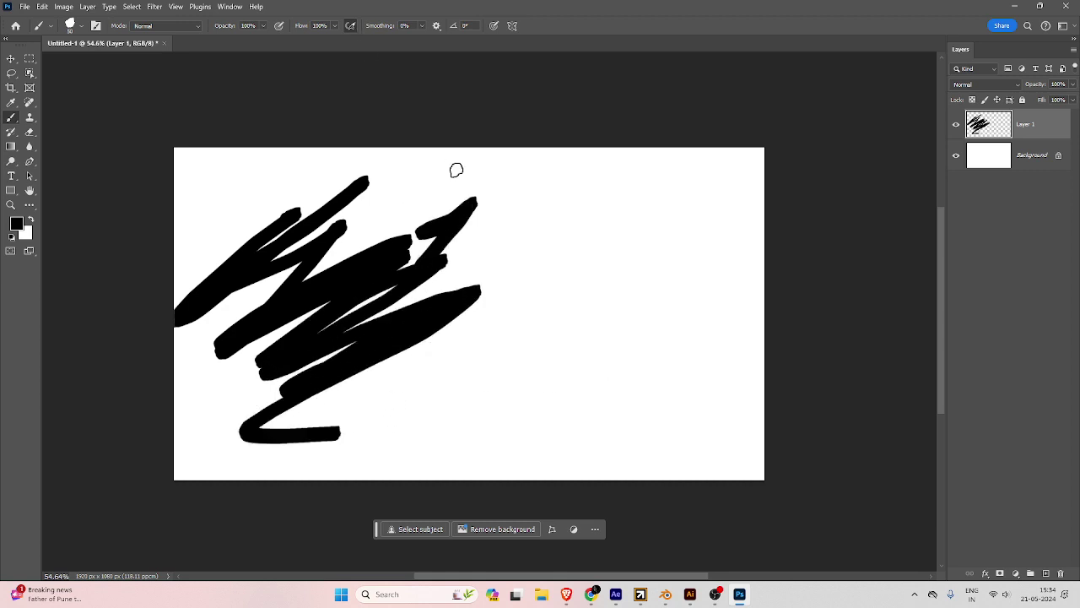
{"action": "left_click_drag", "start_coordinate": [601, 193], "coordinate": [438, 440]}
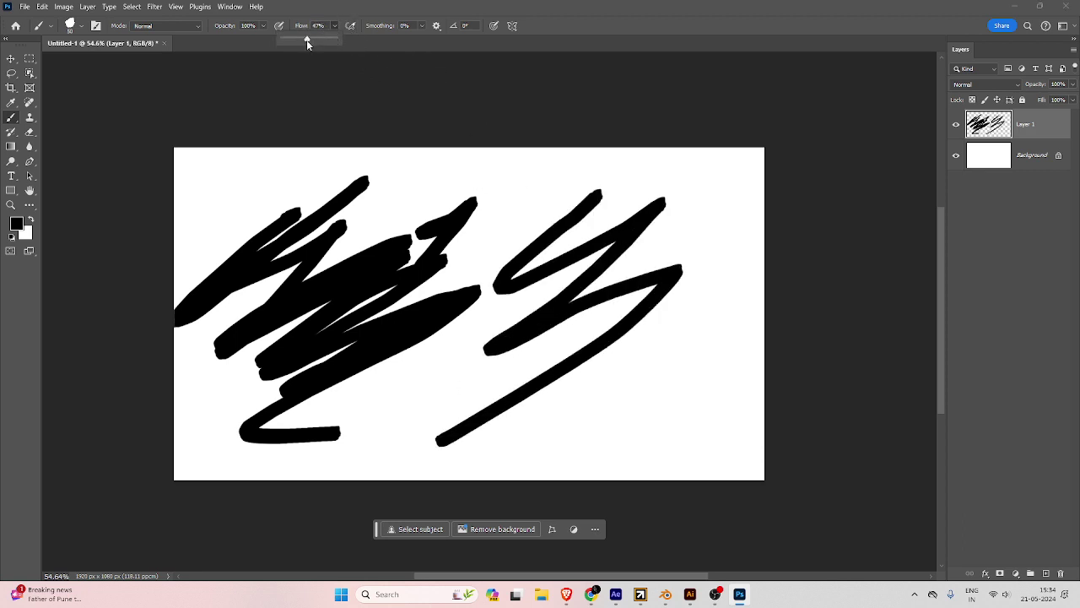
Paint a scribble near the canvas's top edge at 41% flow and another over its upper-left corner at 21% opacity.
{"action": "left_click_drag", "start_coordinate": [306, 40], "coordinate": [302, 39]}
{"action": "mouse_move", "coordinate": [536, 159]}
{"action": "left_mouse_down"}
{"action": "mouse_move", "coordinate": [591, 154]}
{"action": "mouse_move", "coordinate": [562, 202]}
{"action": "left_mouse_up"}
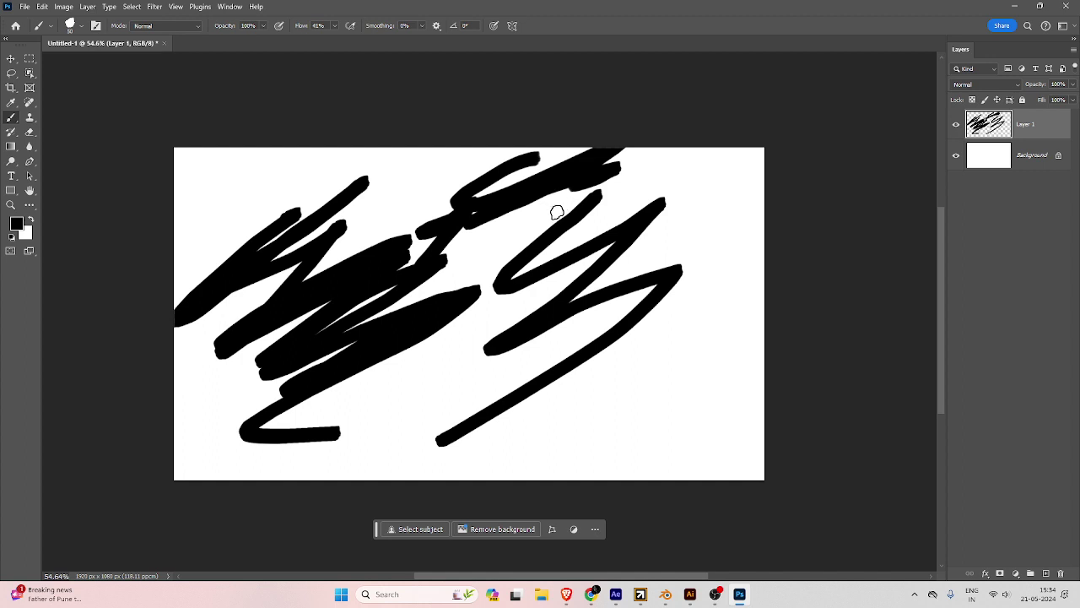
{"action": "left_click", "coordinate": [264, 26]}
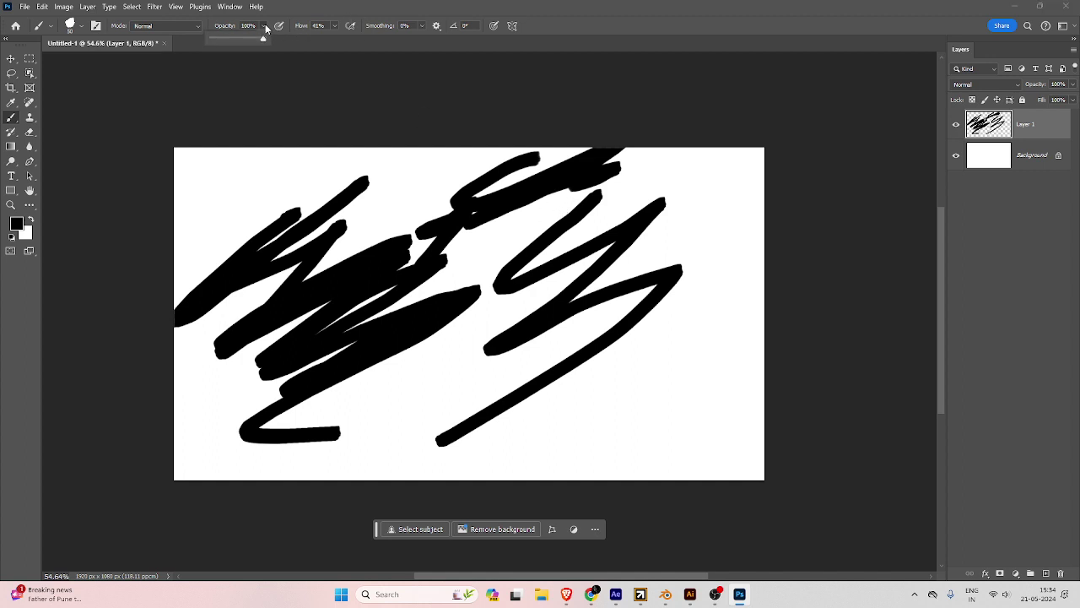
{"action": "left_click_drag", "start_coordinate": [260, 41], "coordinate": [218, 43]}
{"action": "mouse_move", "coordinate": [208, 115]}
{"action": "left_mouse_down"}
{"action": "mouse_move", "coordinate": [104, 240]}
{"action": "mouse_move", "coordinate": [308, 129]}
{"action": "mouse_move", "coordinate": [82, 273]}
{"action": "mouse_move", "coordinate": [211, 222]}
{"action": "mouse_move", "coordinate": [230, 177]}
{"action": "mouse_move", "coordinate": [129, 240]}
{"action": "mouse_move", "coordinate": [178, 238]}
{"action": "mouse_move", "coordinate": [298, 157]}
{"action": "mouse_move", "coordinate": [328, 172]}
{"action": "mouse_move", "coordinate": [259, 183]}
{"action": "mouse_move", "coordinate": [224, 208]}
{"action": "mouse_move", "coordinate": [245, 220]}
{"action": "mouse_move", "coordinate": [355, 182]}
{"action": "mouse_move", "coordinate": [327, 132]}
{"action": "mouse_move", "coordinate": [266, 227]}
{"action": "mouse_move", "coordinate": [340, 149]}
{"action": "mouse_move", "coordinate": [303, 182]}
{"action": "mouse_move", "coordinate": [388, 149]}
{"action": "mouse_move", "coordinate": [477, 137]}
{"action": "left_mouse_up"}
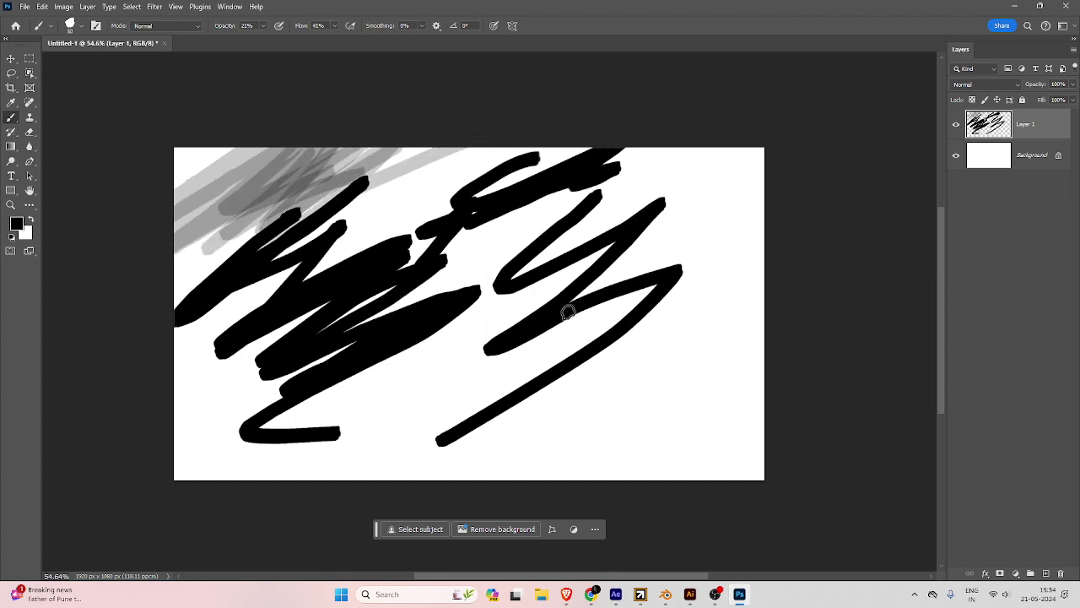
Delete the layer holding the black and gray scribbles.
{"action": "key", "text": "Delete"}
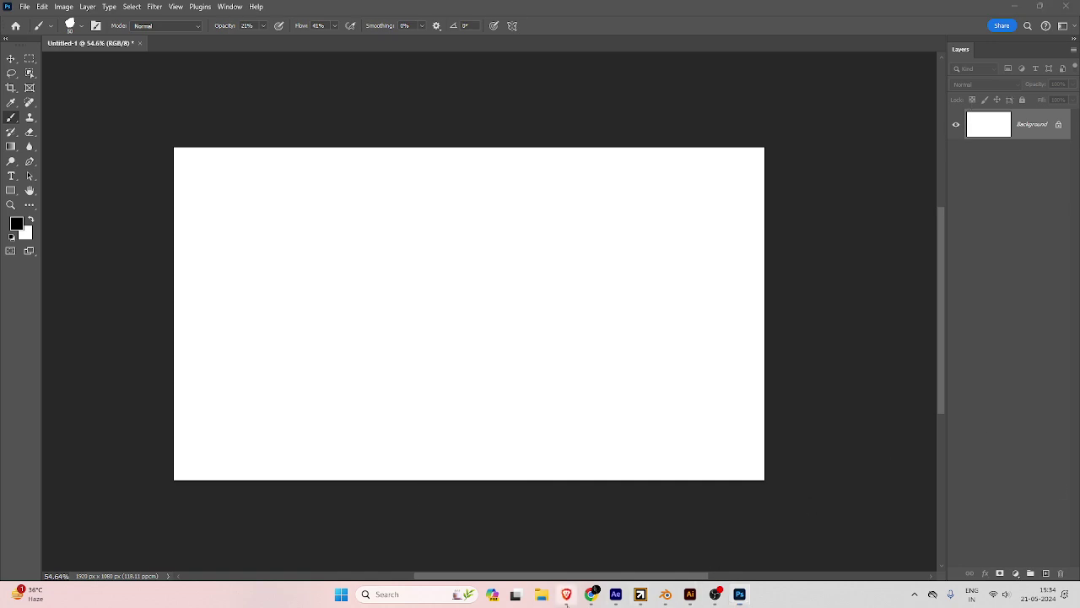
{"action": "left_click", "coordinate": [566, 595]}
{"action": "left_click", "coordinate": [566, 594]}
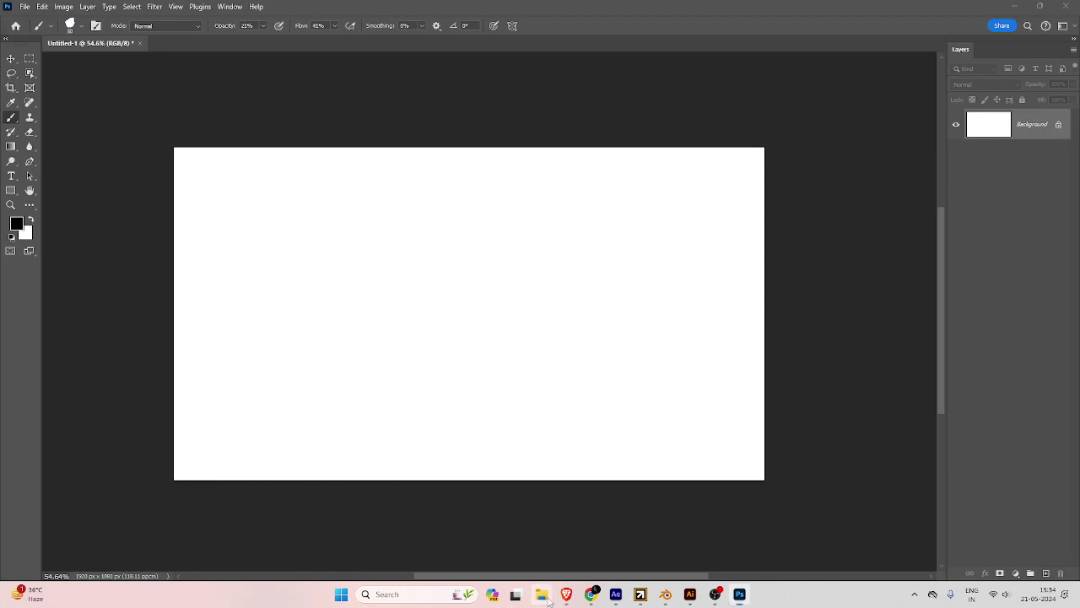
{"action": "left_click", "coordinate": [541, 594]}
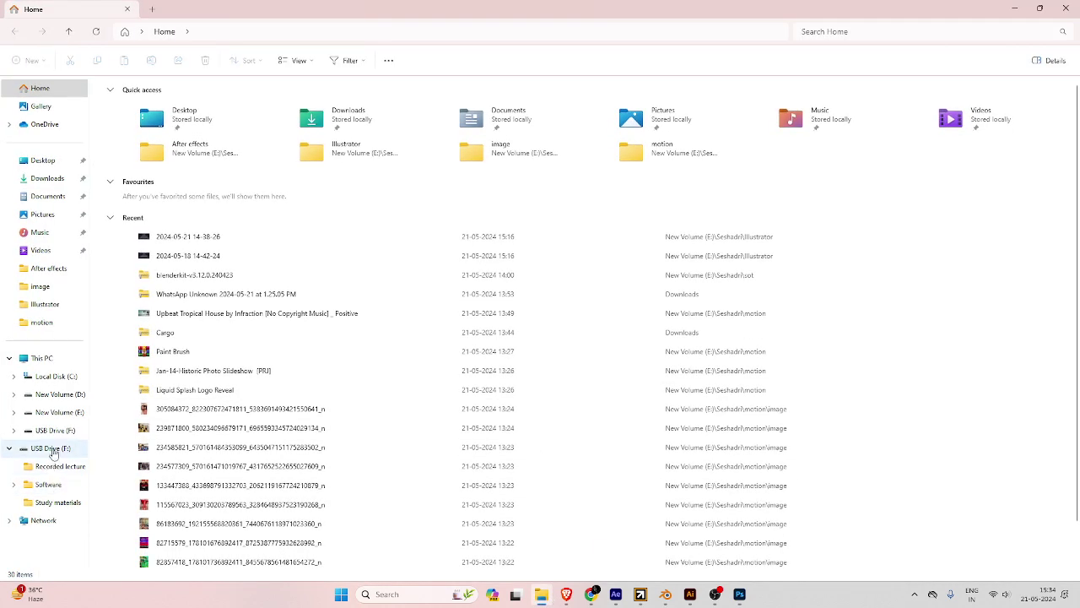
{"action": "left_click", "coordinate": [53, 447]}
{"action": "left_click", "coordinate": [1066, 9]}
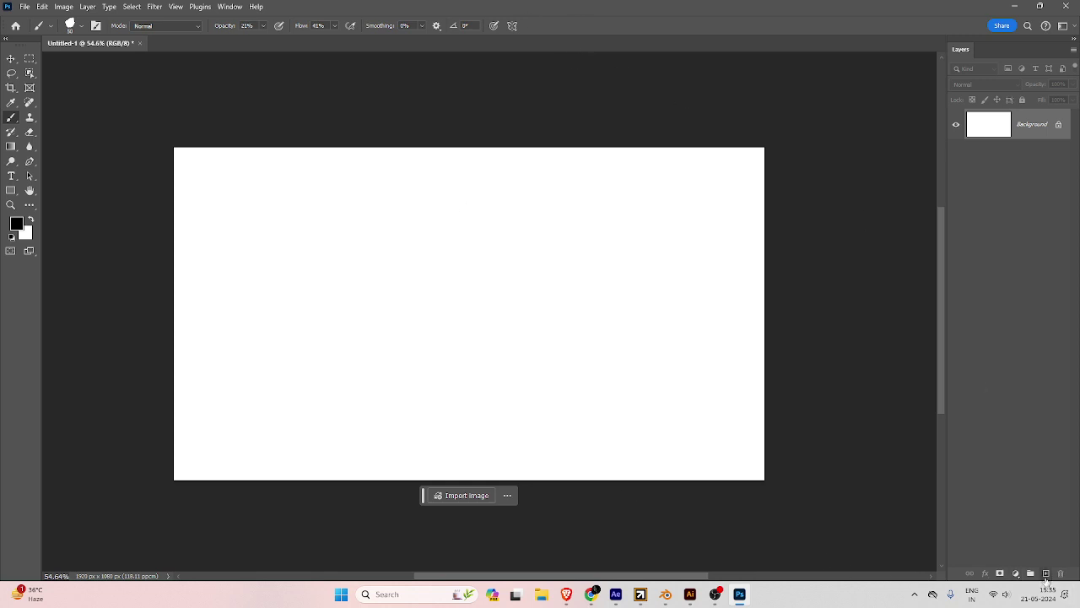
Add a new layer, set the brush opacity and flow to 100%, and paint a black zigzag near the canvas's upper-left corner.
{"action": "left_click", "coordinate": [1047, 572]}
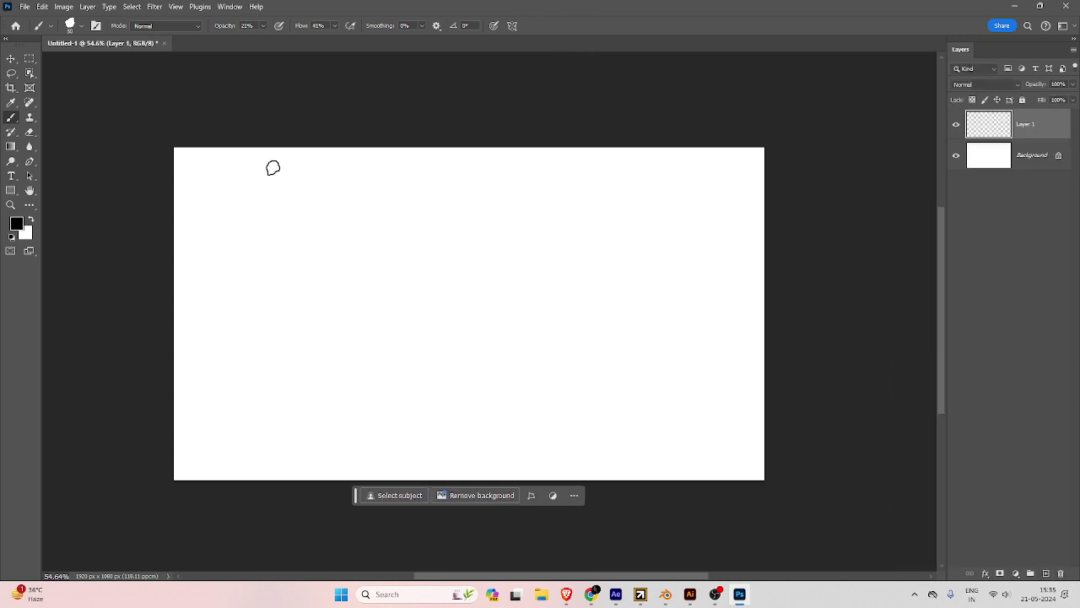
{"action": "left_click", "coordinate": [263, 26]}
{"action": "left_click_drag", "start_coordinate": [269, 40], "coordinate": [306, 38]}
{"action": "left_click", "coordinate": [350, 25]}
{"action": "left_click", "coordinate": [334, 25]}
{"action": "left_click_drag", "start_coordinate": [334, 39], "coordinate": [371, 39]}
{"action": "mouse_move", "coordinate": [253, 152]}
{"action": "left_mouse_down"}
{"action": "mouse_move", "coordinate": [232, 213]}
{"action": "mouse_move", "coordinate": [244, 274]}
{"action": "left_mouse_up"}
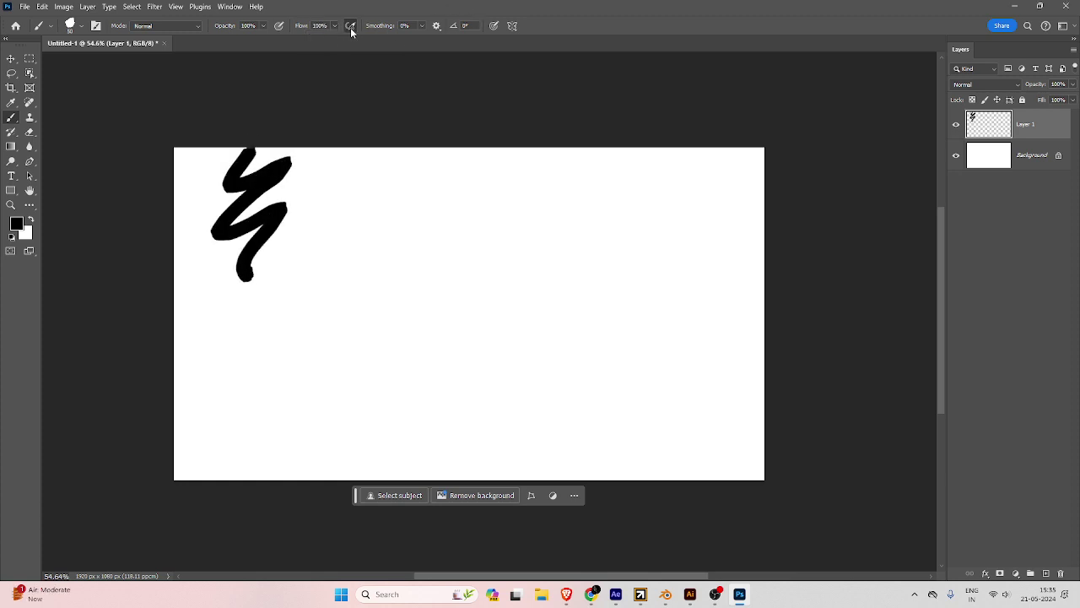
{"action": "right_click", "coordinate": [447, 204]}
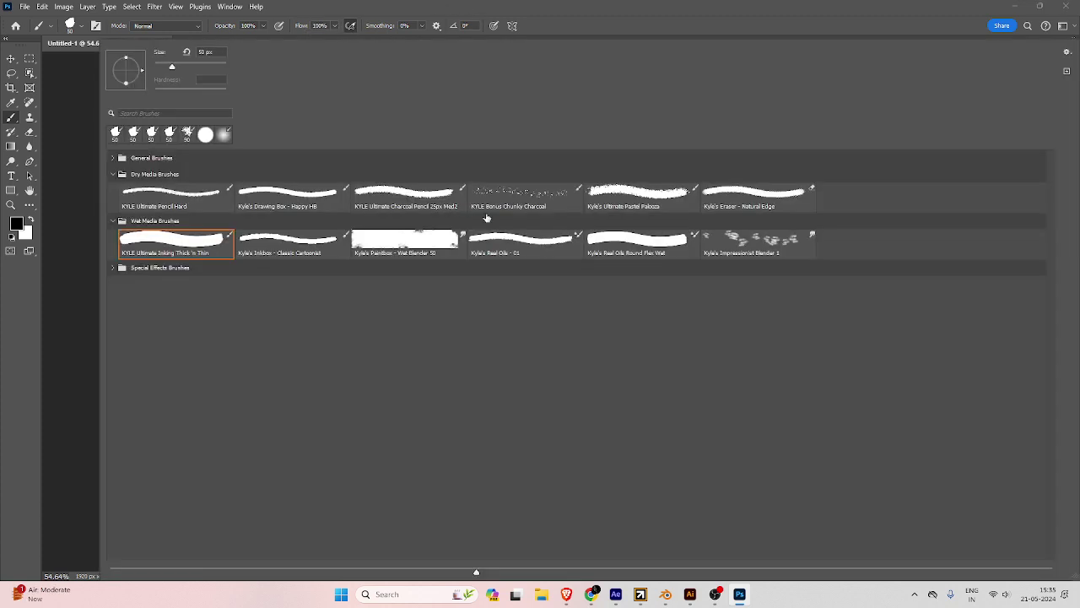
{"action": "double_click", "coordinate": [418, 253]}
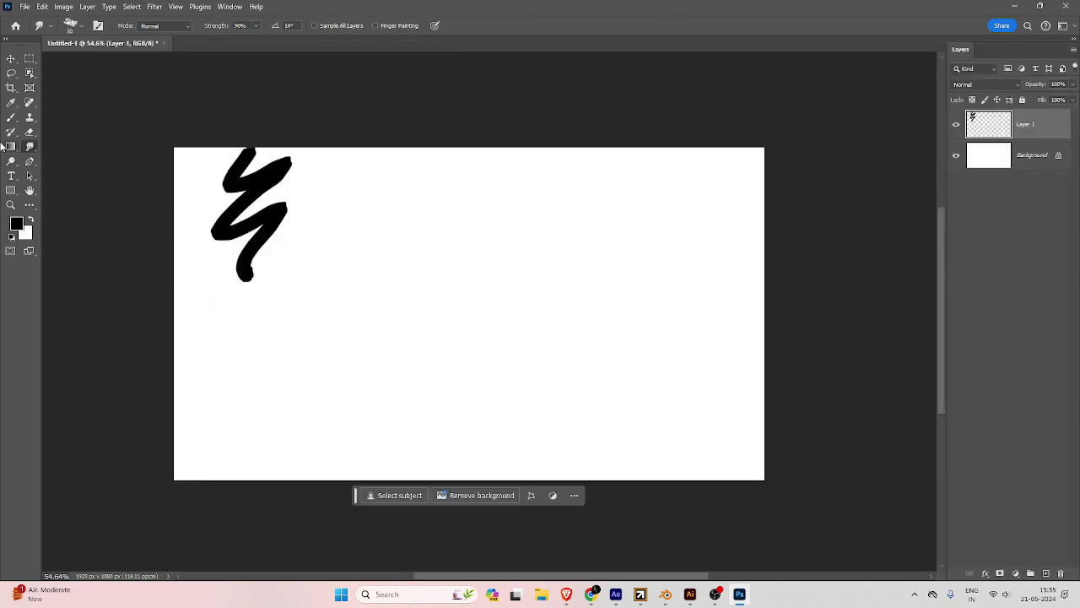
{"action": "left_click", "coordinate": [11, 117]}
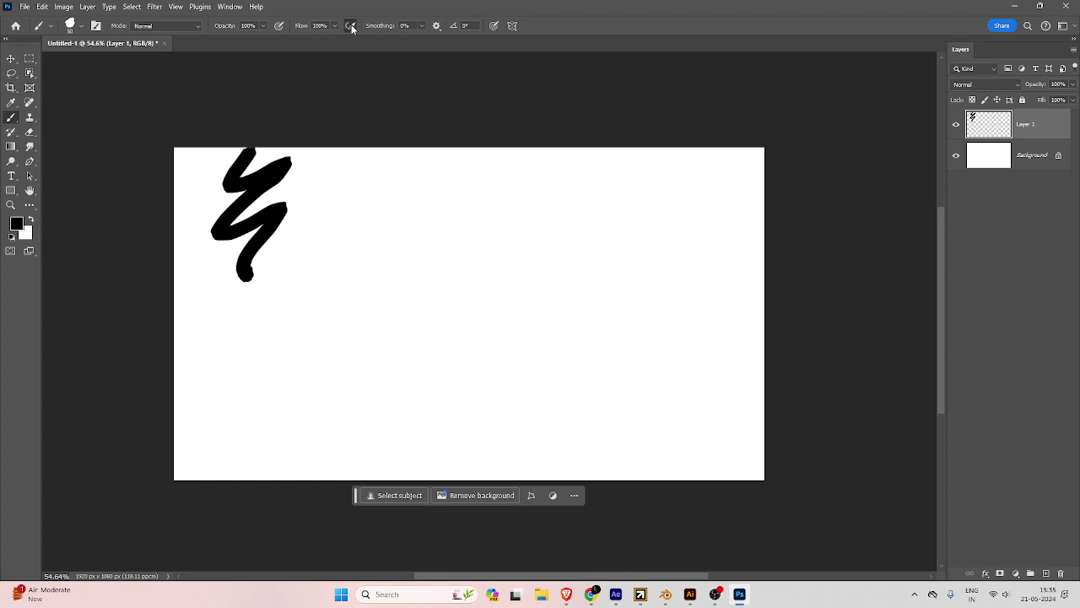
Choose the Soft Round brush from the General Brushes group.
{"action": "left_click", "coordinate": [83, 26]}
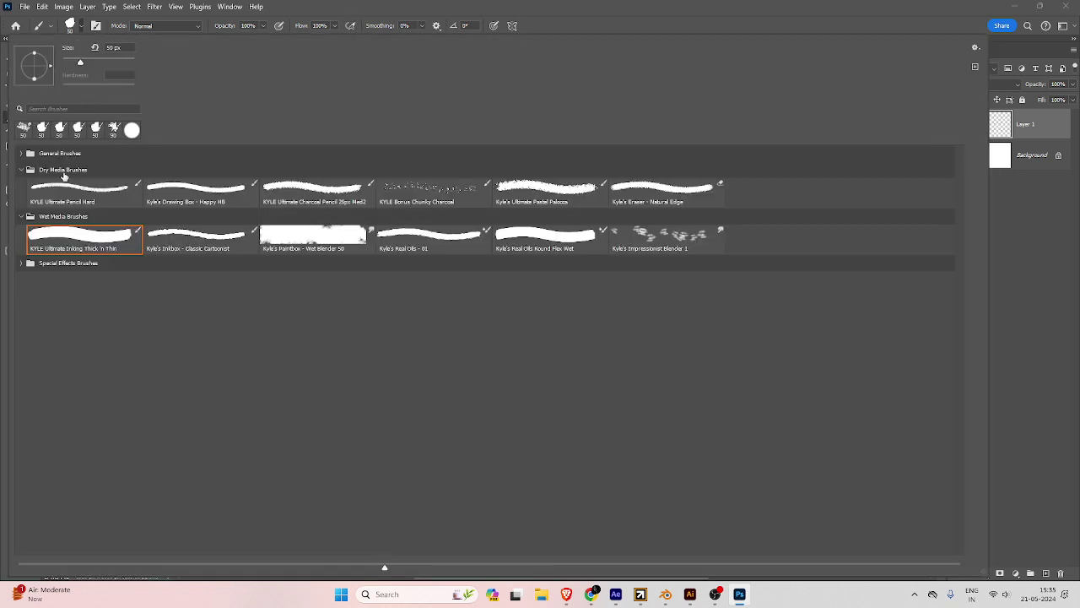
{"action": "left_click", "coordinate": [23, 170]}
{"action": "left_click", "coordinate": [21, 153]}
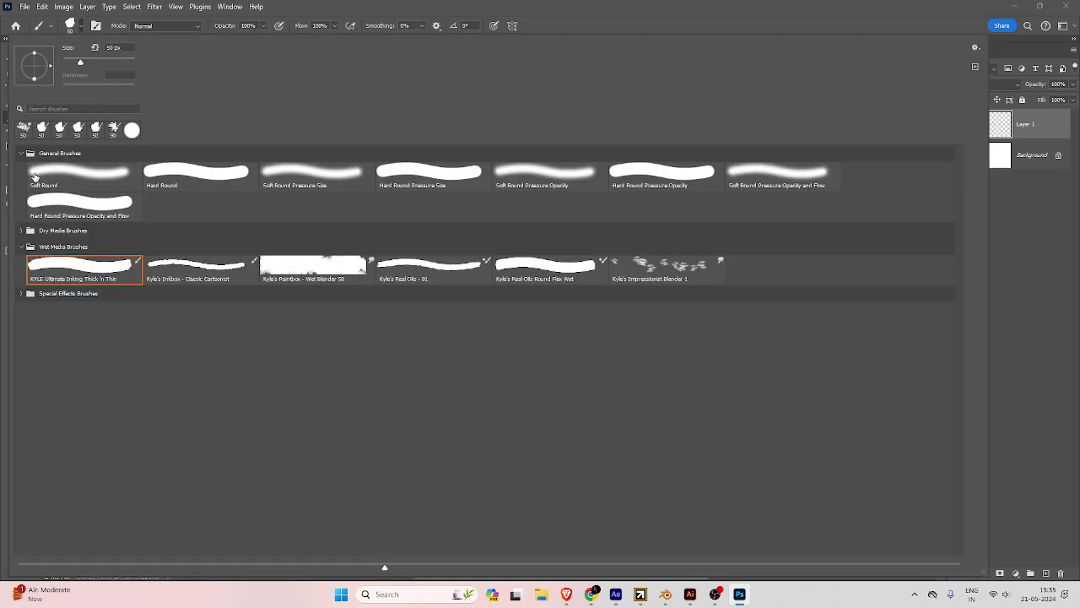
{"action": "left_click", "coordinate": [36, 173]}
{"action": "left_click", "coordinate": [409, 6]}
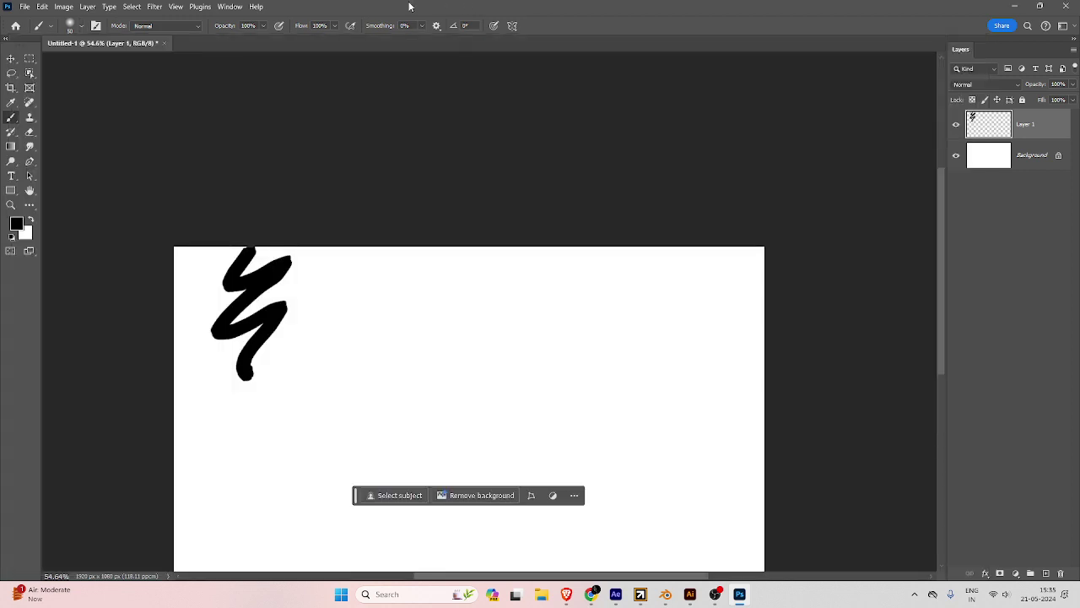
Set the brush opacity to 34% and flow to 41%, and paint a soft scribble beside the black zigzag.
{"action": "left_click", "coordinate": [263, 26]}
{"action": "left_click", "coordinate": [334, 26]}
{"action": "left_click_drag", "start_coordinate": [294, 41], "coordinate": [306, 42]}
{"action": "mouse_move", "coordinate": [369, 291]}
{"action": "left_mouse_down"}
{"action": "mouse_move", "coordinate": [376, 371]}
{"action": "mouse_move", "coordinate": [473, 272]}
{"action": "mouse_move", "coordinate": [436, 379]}
{"action": "mouse_move", "coordinate": [440, 372]}
{"action": "left_mouse_up"}
Choose the Hard Round brush and paint overlapping scribbles beside the soft strokes.
{"action": "right_click", "coordinate": [452, 366]}
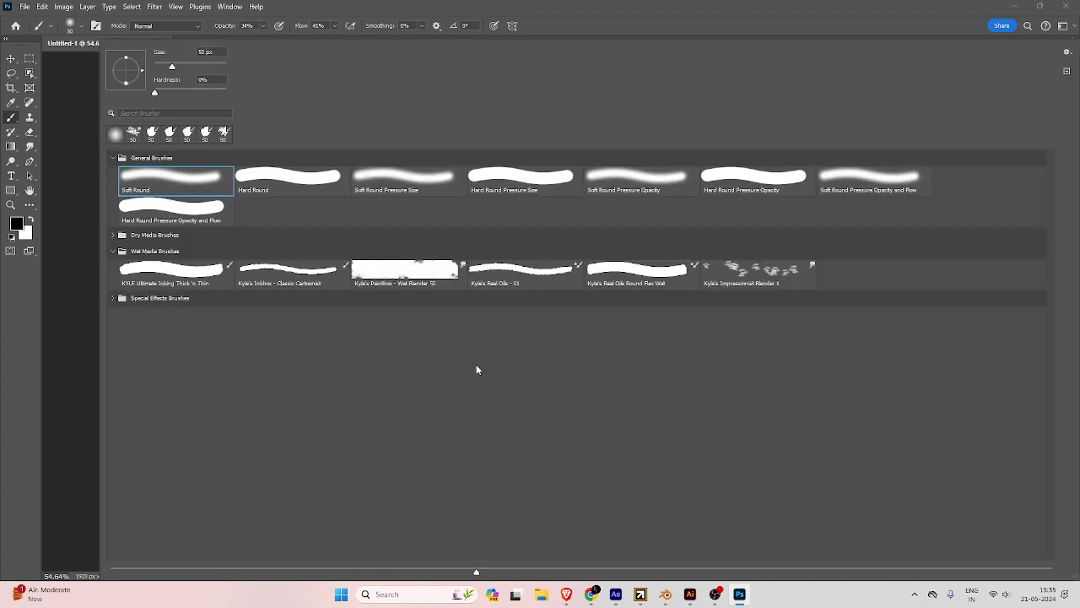
{"action": "left_click", "coordinate": [509, 5]}
{"action": "right_click", "coordinate": [486, 308]}
{"action": "double_click", "coordinate": [302, 183]}
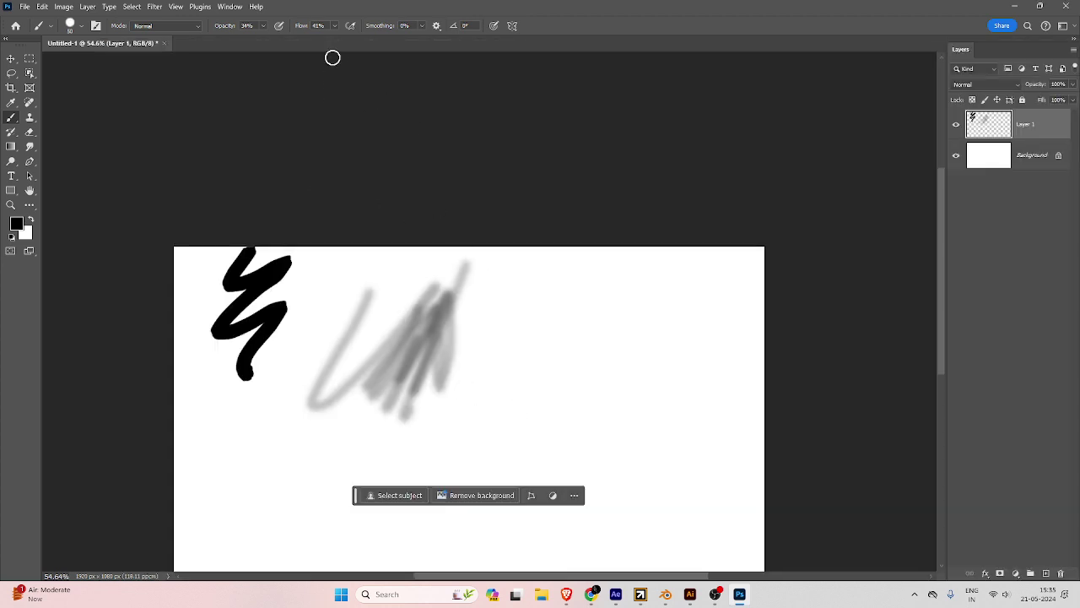
{"action": "mouse_move", "coordinate": [548, 292]}
{"action": "left_mouse_down"}
{"action": "mouse_move", "coordinate": [478, 413]}
{"action": "mouse_move", "coordinate": [641, 300]}
{"action": "left_mouse_up"}
{"action": "mouse_move", "coordinate": [573, 279]}
{"action": "left_mouse_down"}
{"action": "mouse_move", "coordinate": [526, 369]}
{"action": "mouse_move", "coordinate": [544, 362]}
{"action": "mouse_move", "coordinate": [524, 423]}
{"action": "mouse_move", "coordinate": [558, 327]}
{"action": "mouse_move", "coordinate": [570, 344]}
{"action": "mouse_move", "coordinate": [552, 434]}
{"action": "left_mouse_up"}
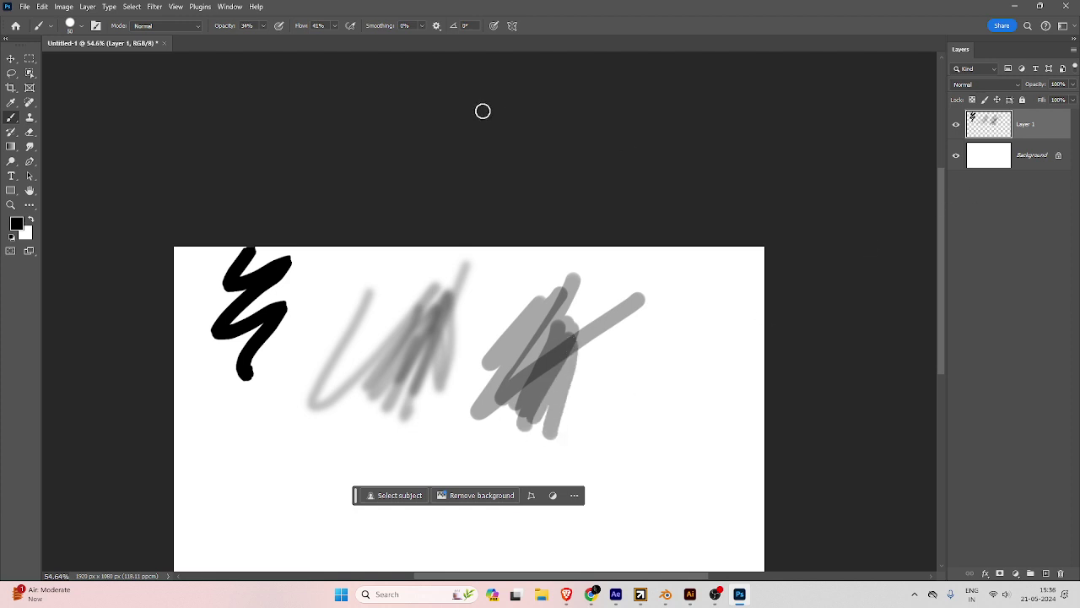
Delete the layer containing the soft and hard round brush tests.
{"action": "key", "text": "Delete"}
{"action": "left_click", "coordinate": [198, 27]}
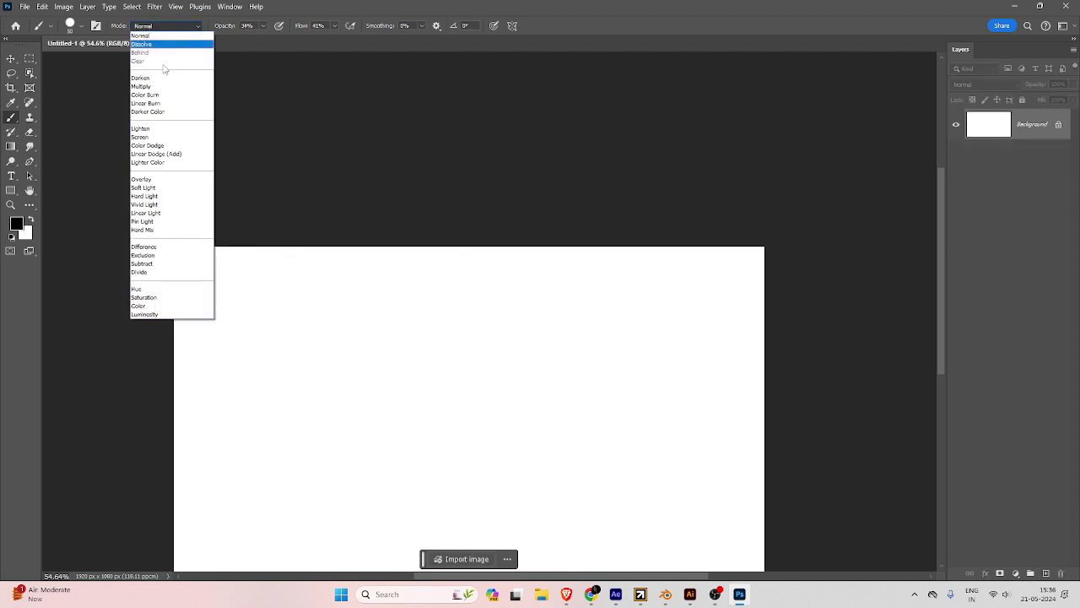
{"action": "key", "text": "Down"}
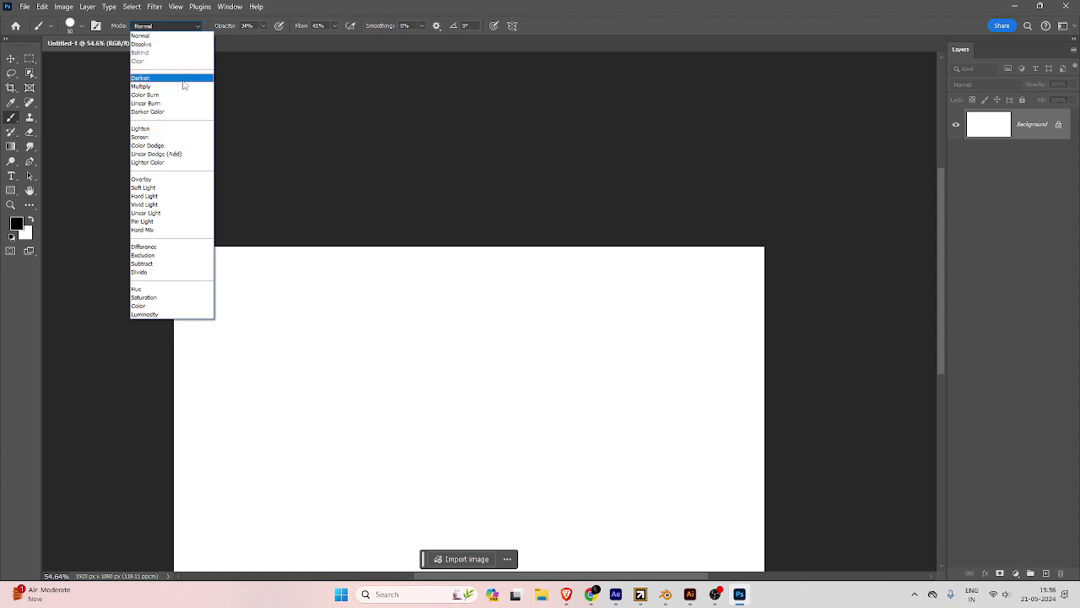
{"action": "left_click", "coordinate": [321, 5]}
Place scene-with-business-person-working-futuristic-office-job (1) from File Explorer's Downloads folder onto the Photoshop canvas at its default size.
{"action": "left_click", "coordinate": [1017, 5]}
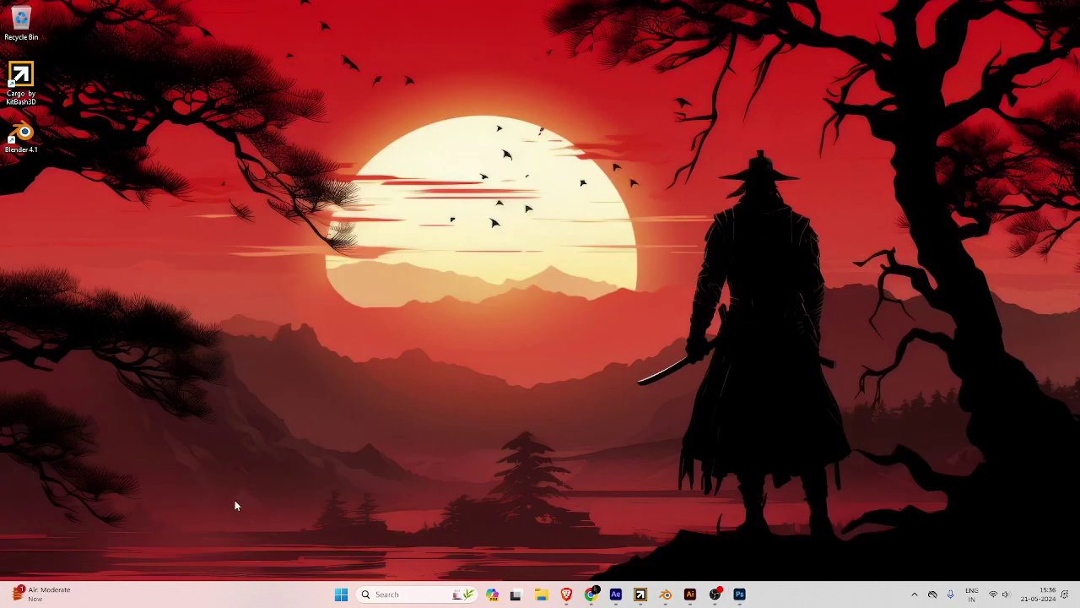
{"action": "left_click", "coordinate": [541, 594]}
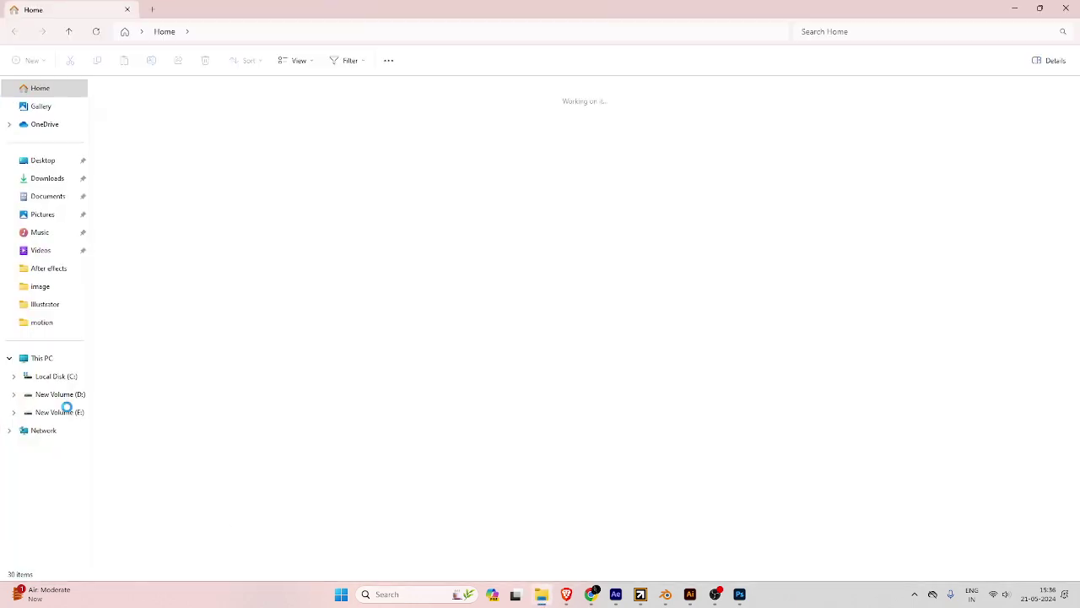
{"action": "left_click", "coordinate": [38, 179]}
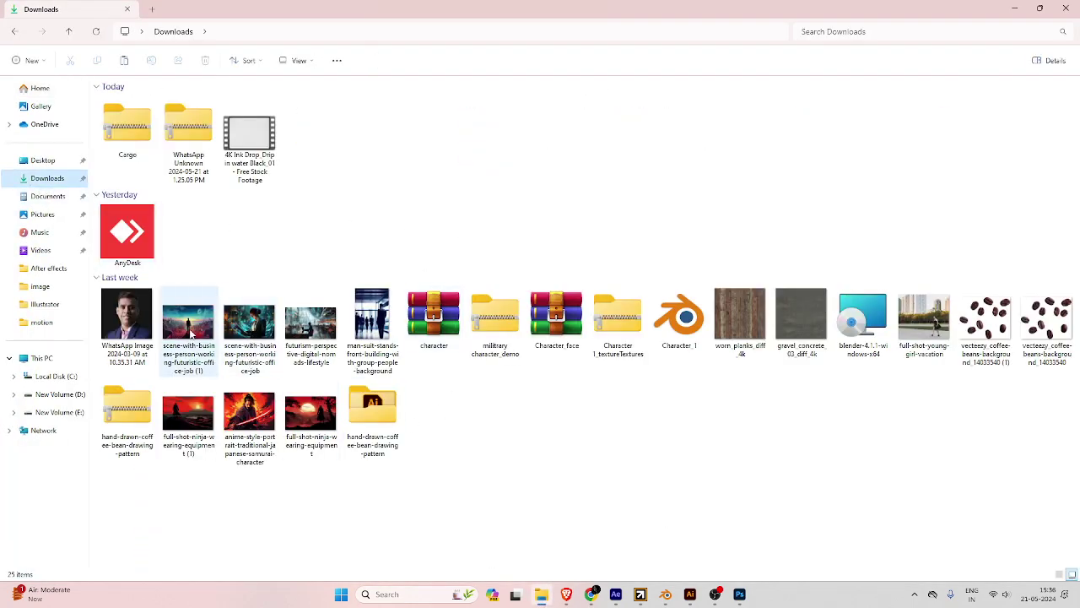
{"action": "left_click_drag", "start_coordinate": [191, 333], "coordinate": [421, 383]}
{"action": "key", "text": "alt+Tab"}
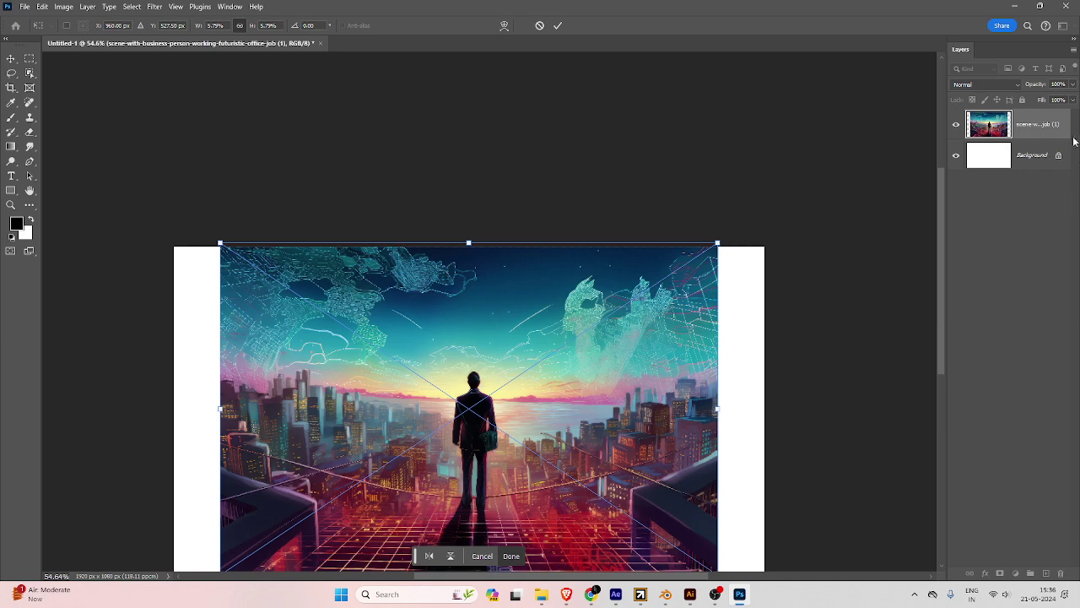
{"action": "key", "text": "Return"}
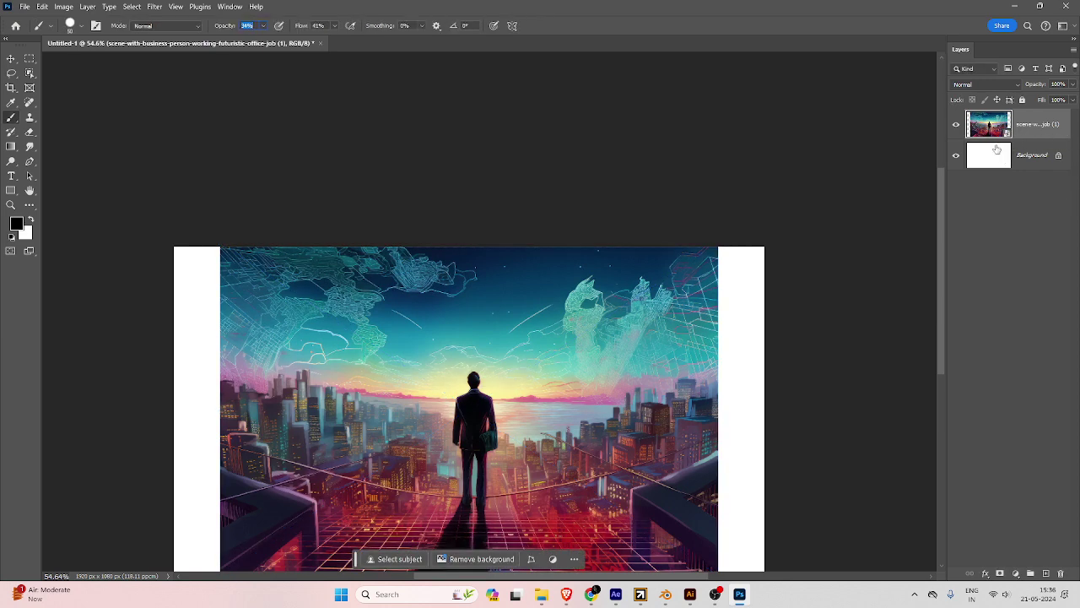
Rasterize the placed image layer.
{"action": "right_click", "coordinate": [1026, 132]}
{"action": "left_click", "coordinate": [313, 281]}
{"action": "right_click", "coordinate": [1018, 130]}
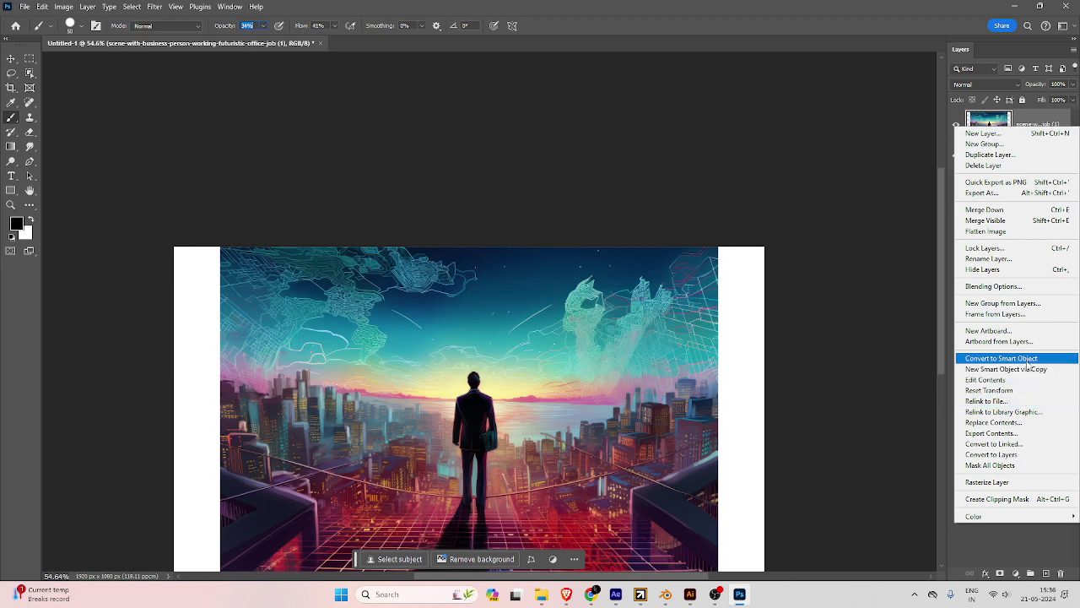
{"action": "left_click", "coordinate": [987, 482]}
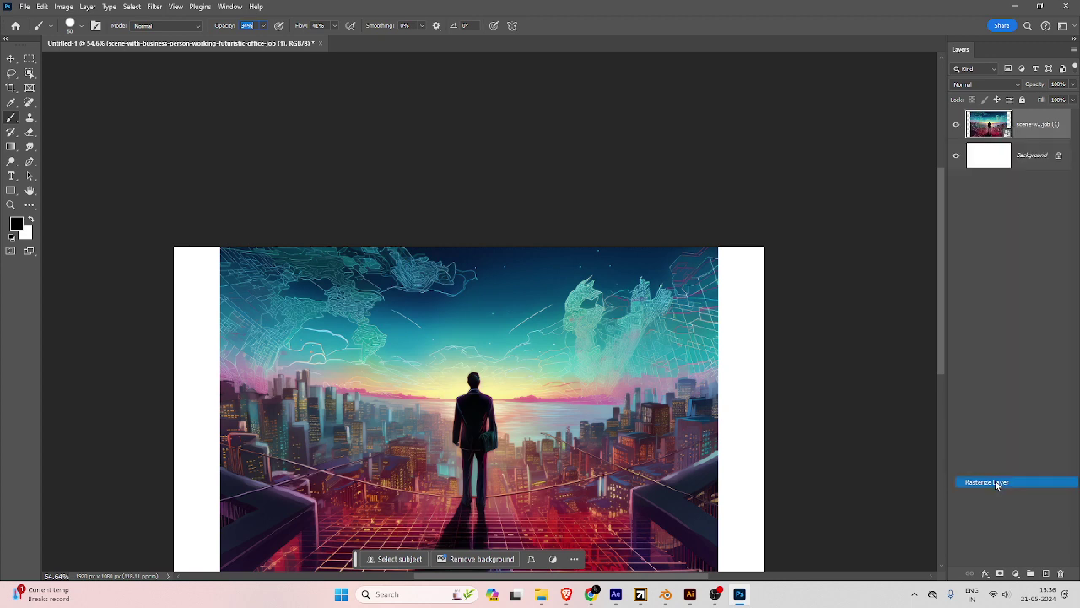
Set the brush's blending mode to Multiply and its foreground color to bright red.
{"action": "left_click", "coordinate": [192, 26]}
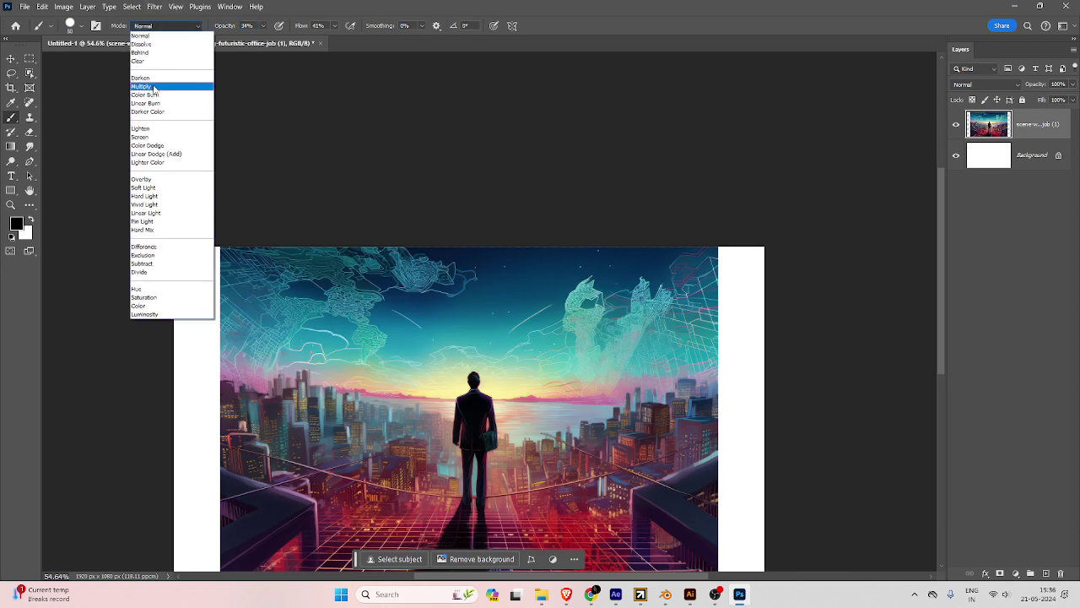
{"action": "left_click", "coordinate": [165, 86]}
{"action": "left_click", "coordinate": [16, 223]}
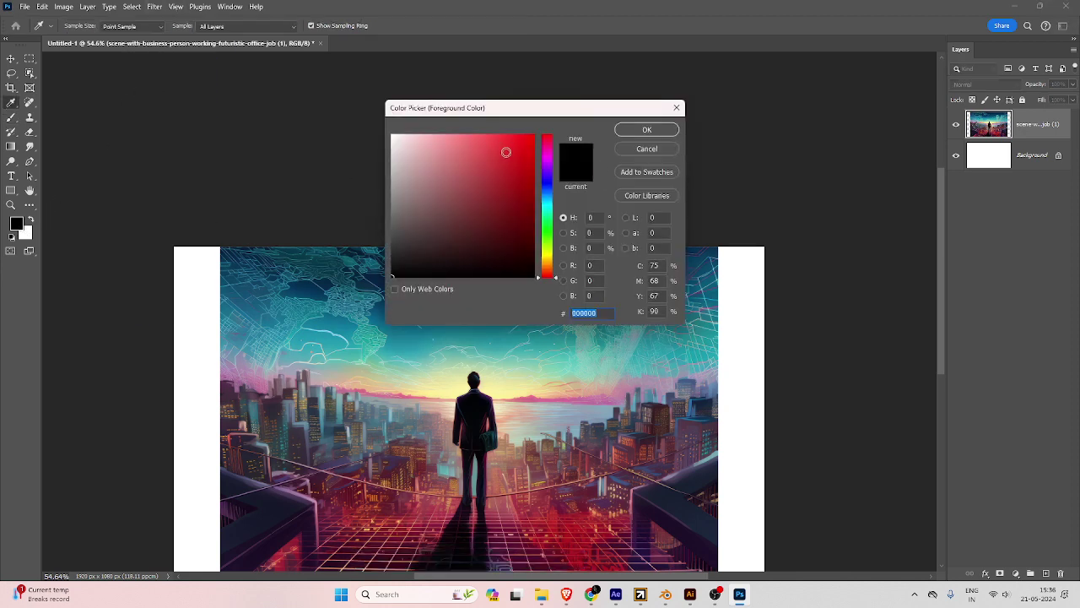
{"action": "left_click_drag", "start_coordinate": [506, 149], "coordinate": [538, 128]}
{"action": "left_click", "coordinate": [646, 129]}
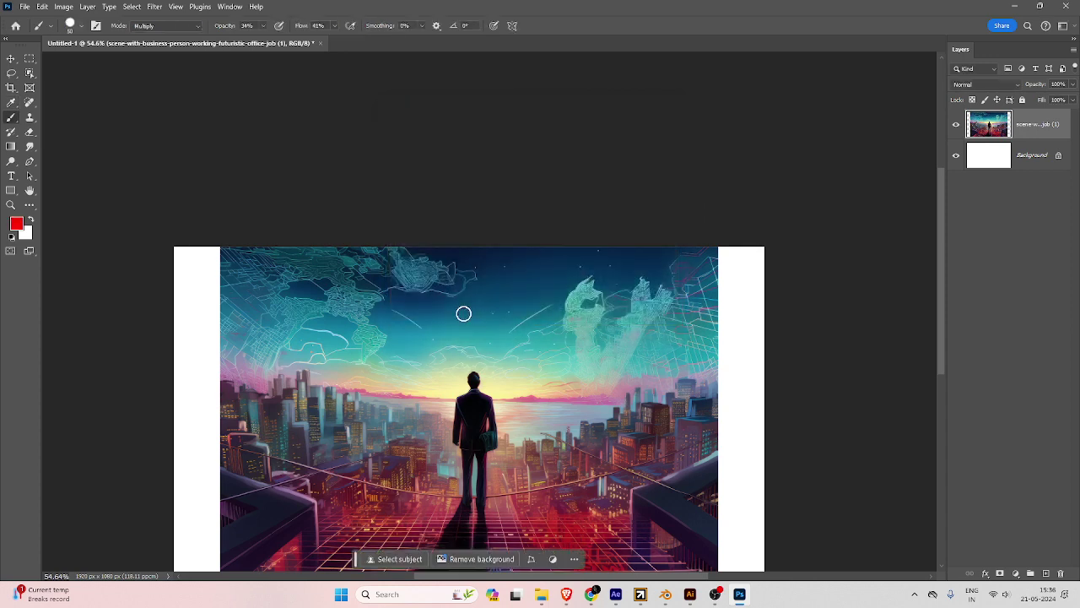
Enlarge the brush to 400 px and paint red Multiply strokes over the whole image.
{"action": "key", "text": "bracketright"}
{"action": "key", "text": "bracketright"}
{"action": "key", "text": "bracketright"}
{"action": "key", "text": "bracketright"}
{"action": "key", "text": "bracketright"}
{"action": "key", "text": "bracketright"}
{"action": "key", "text": "bracketright"}
{"action": "key", "text": "bracketright"}
{"action": "key", "text": "bracketright"}
{"action": "key", "text": "bracketright"}
{"action": "key", "text": "bracketright"}
{"action": "key", "text": "bracketright"}
{"action": "mouse_move", "coordinate": [235, 393]}
{"action": "left_mouse_down"}
{"action": "mouse_move", "coordinate": [535, 253]}
{"action": "mouse_move", "coordinate": [487, 457]}
{"action": "mouse_move", "coordinate": [769, 436]}
{"action": "mouse_move", "coordinate": [140, 439]}
{"action": "mouse_move", "coordinate": [571, 306]}
{"action": "mouse_move", "coordinate": [564, 516]}
{"action": "mouse_move", "coordinate": [177, 518]}
{"action": "mouse_move", "coordinate": [646, 289]}
{"action": "mouse_move", "coordinate": [697, 490]}
{"action": "mouse_move", "coordinate": [381, 495]}
{"action": "mouse_move", "coordinate": [494, 586]}
{"action": "left_mouse_up"}
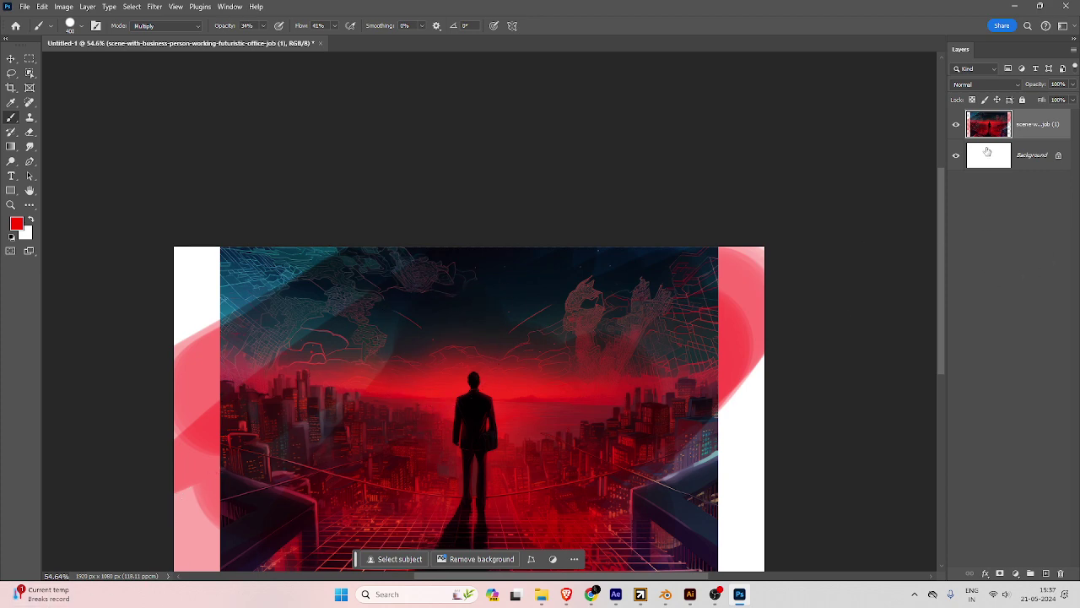
Undo the red strokes painted directly on the image layer.
{"action": "key", "text": "ctrl+z"}
{"action": "key", "text": "ctrl+z"}
{"action": "key", "text": "ctrl+z"}
{"action": "key", "text": "ctrl+z"}
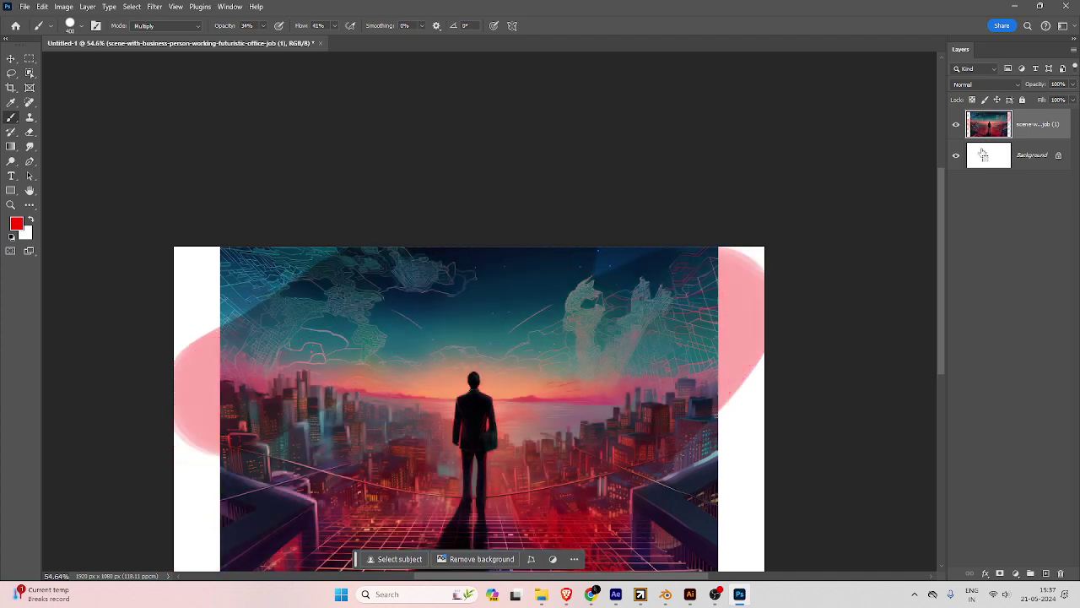
Add a new layer above the image, return the brush to Normal mode, and paint broad red strokes over the scene.
{"action": "left_click", "coordinate": [1046, 573]}
{"action": "left_click", "coordinate": [155, 28]}
{"action": "left_click", "coordinate": [145, 37]}
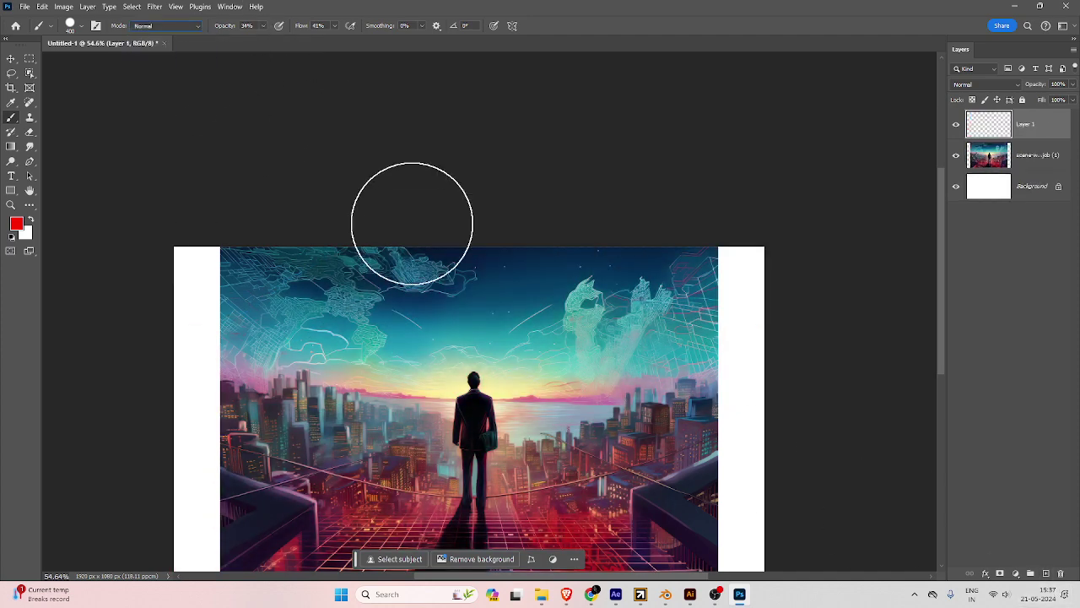
{"action": "mouse_move", "coordinate": [410, 221]}
{"action": "left_mouse_down"}
{"action": "mouse_move", "coordinate": [325, 268]}
{"action": "mouse_move", "coordinate": [129, 442]}
{"action": "mouse_move", "coordinate": [273, 405]}
{"action": "mouse_move", "coordinate": [660, 264]}
{"action": "mouse_move", "coordinate": [694, 311]}
{"action": "mouse_move", "coordinate": [553, 476]}
{"action": "mouse_move", "coordinate": [428, 345]}
{"action": "mouse_move", "coordinate": [502, 299]}
{"action": "mouse_move", "coordinate": [492, 313]}
{"action": "mouse_move", "coordinate": [583, 385]}
{"action": "mouse_move", "coordinate": [422, 518]}
{"action": "mouse_move", "coordinate": [465, 535]}
{"action": "mouse_move", "coordinate": [486, 391]}
{"action": "mouse_move", "coordinate": [524, 428]}
{"action": "mouse_move", "coordinate": [534, 464]}
{"action": "left_mouse_up"}
Set the red paint layer's blending mode to Multiply and toggle the paint and image layers' visibility to compare the effect.
{"action": "left_click", "coordinate": [977, 84]}
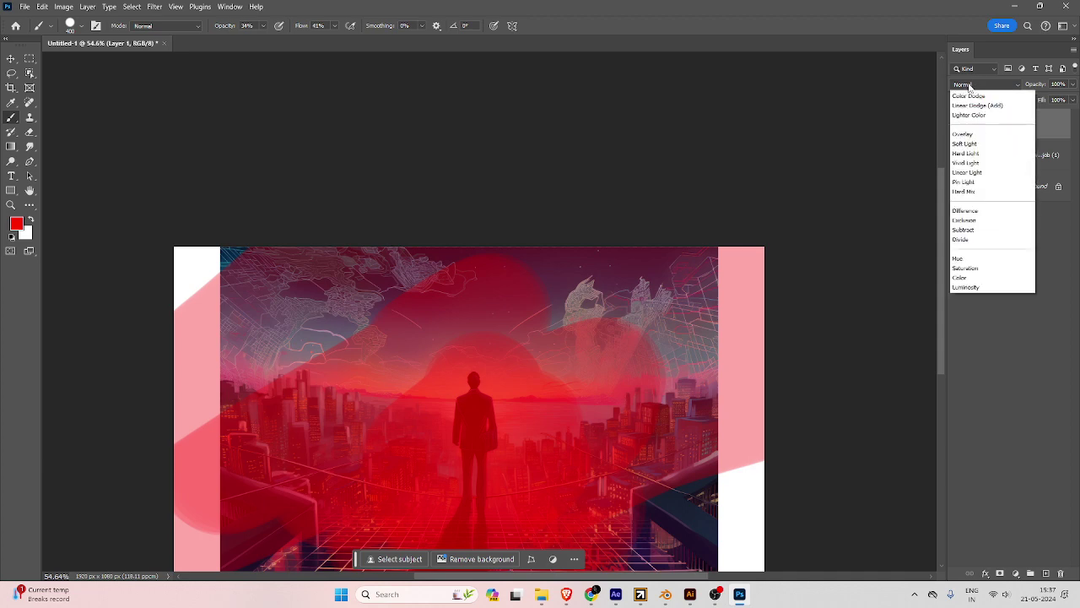
{"action": "left_click", "coordinate": [962, 133]}
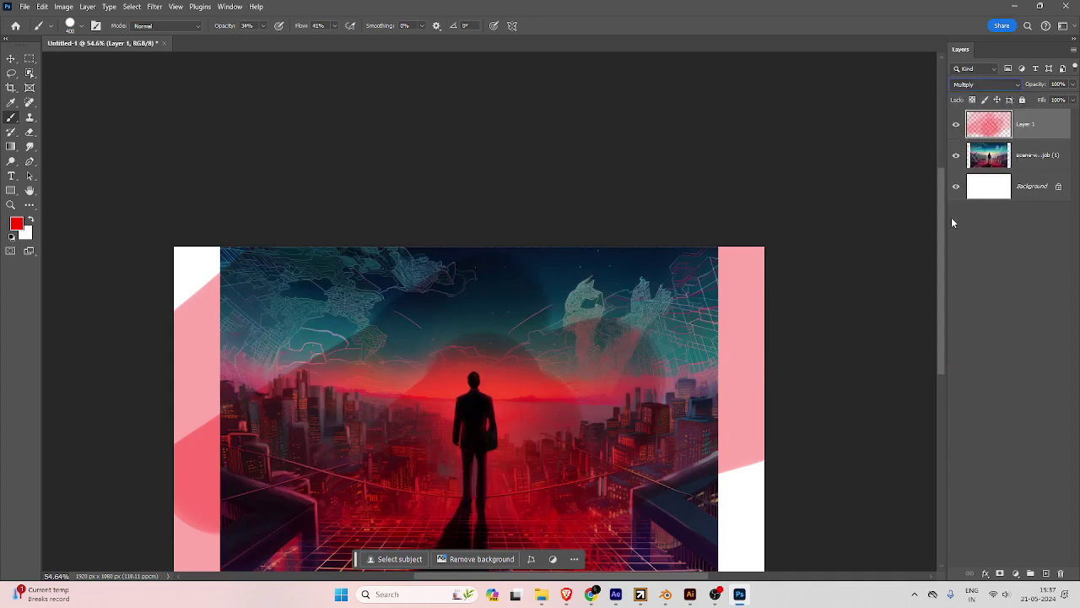
{"action": "left_click", "coordinate": [956, 127]}
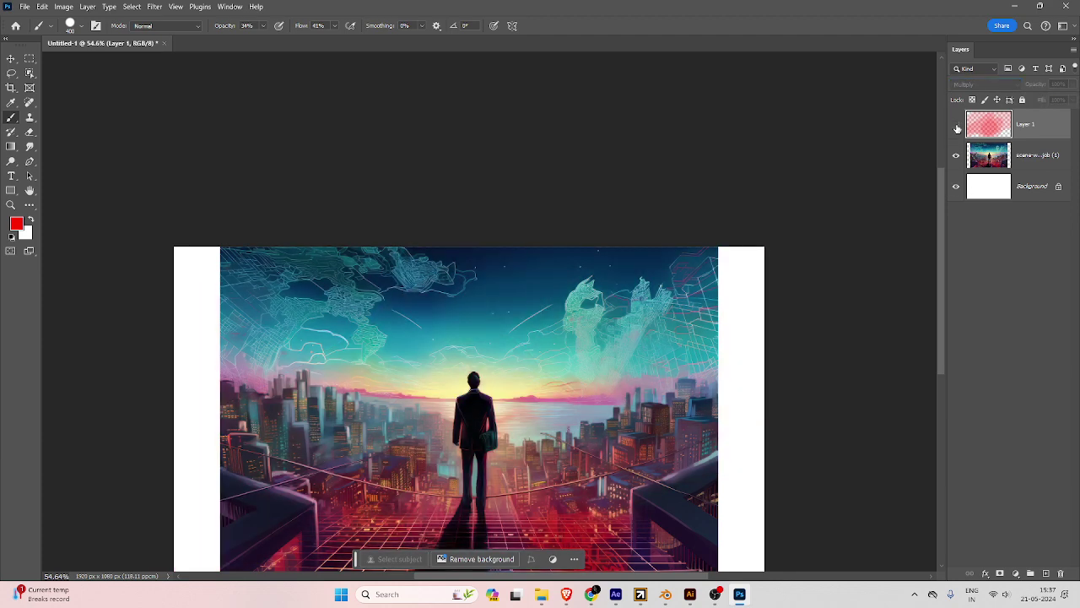
{"action": "left_click", "coordinate": [956, 126]}
{"action": "left_click", "coordinate": [955, 156]}
{"action": "left_click", "coordinate": [956, 155]}
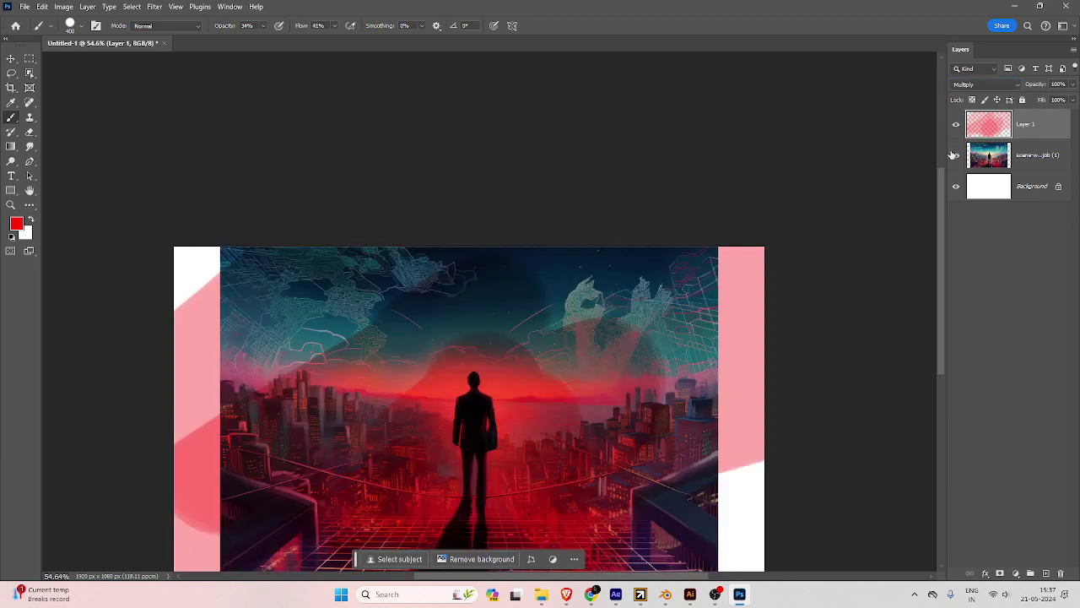
{"action": "left_click", "coordinate": [1043, 326]}
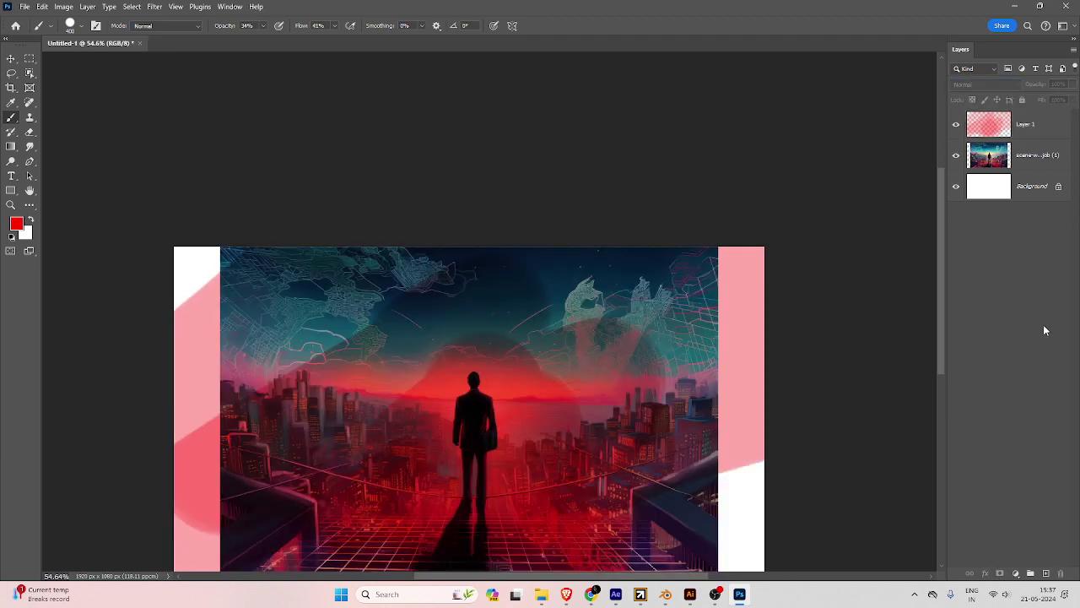
Delete the red paint layer and the placed image layer so only the Background is left.
{"action": "left_click", "coordinate": [147, 26]}
{"action": "left_click", "coordinate": [767, 6]}
{"action": "left_click", "coordinate": [1022, 126]}
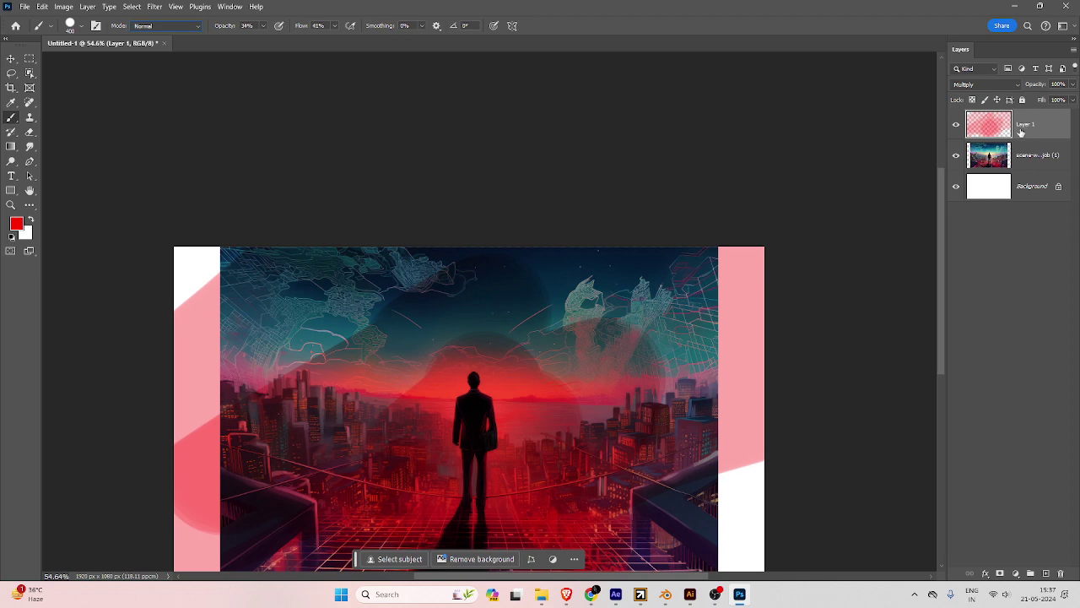
{"action": "left_click", "coordinate": [1020, 155]}
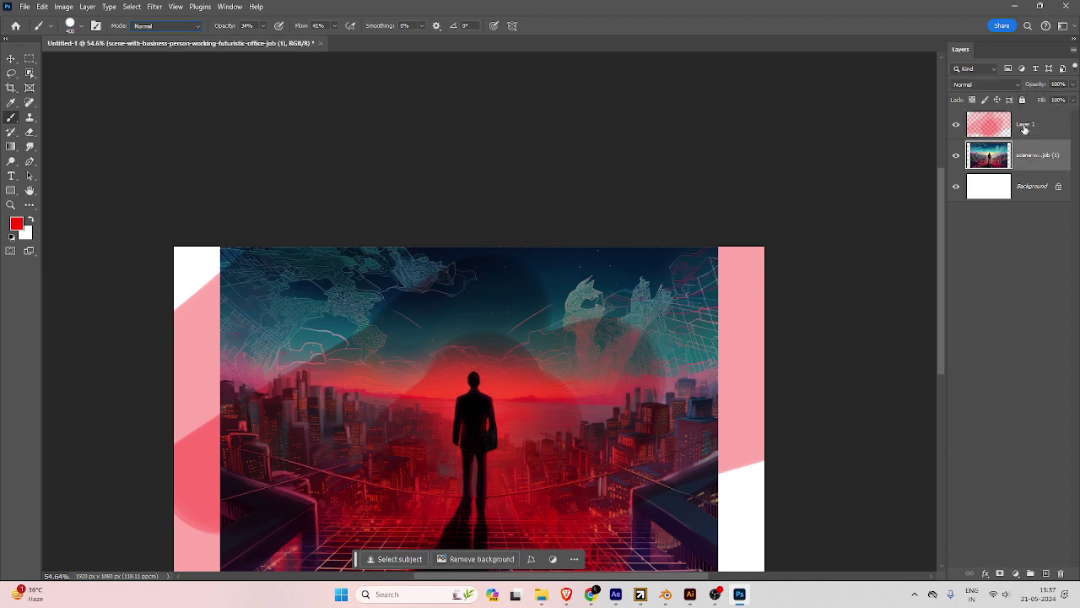
{"action": "left_click", "coordinate": [1025, 126]}
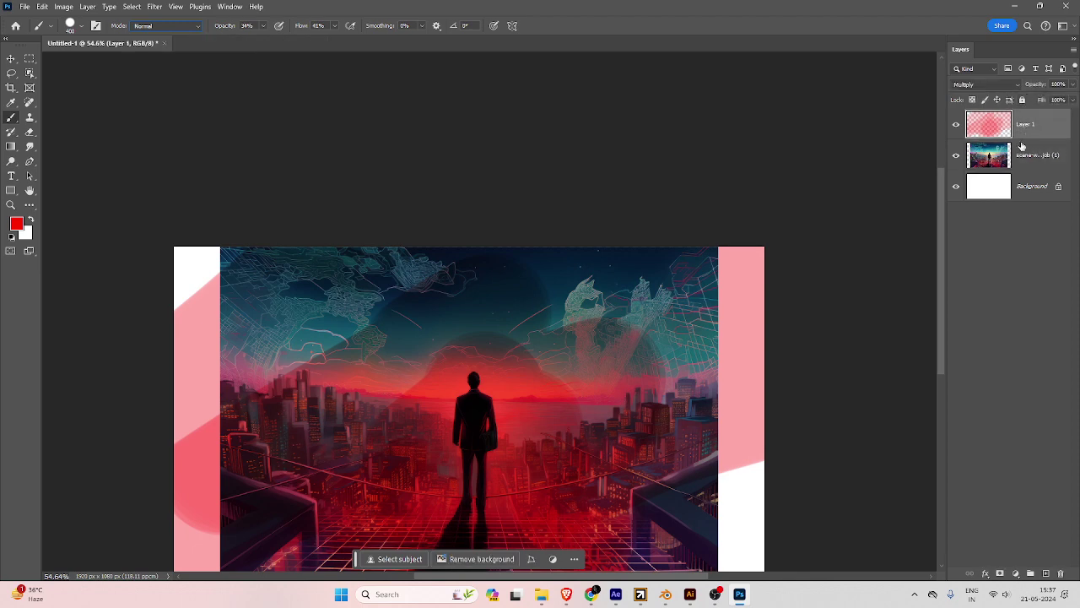
{"action": "left_click", "coordinate": [1061, 572]}
{"action": "key", "text": "Return"}
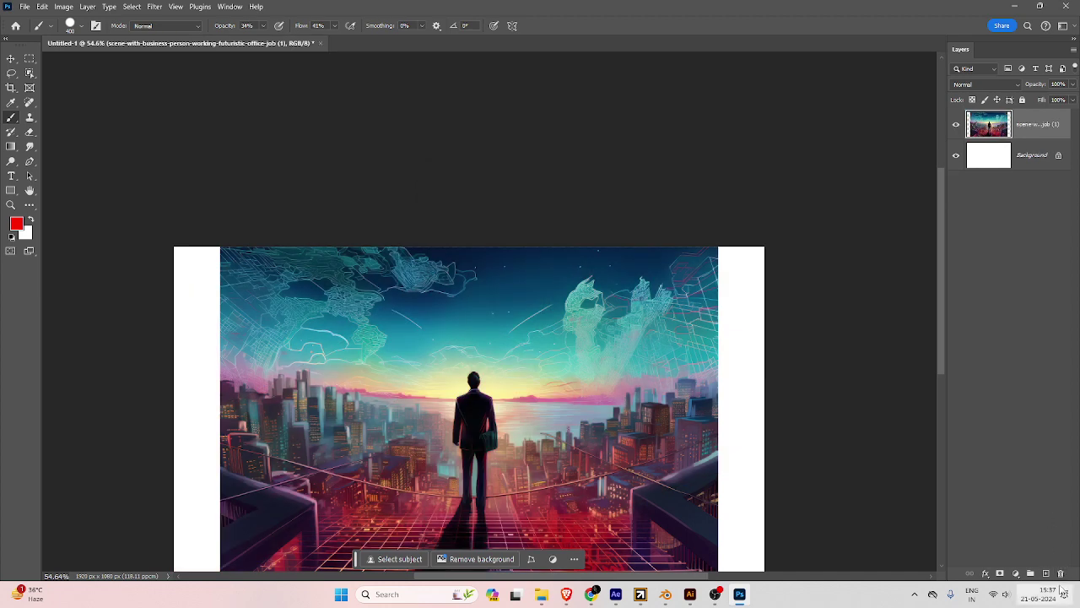
{"action": "left_click", "coordinate": [1061, 573]}
{"action": "key", "text": "Return"}
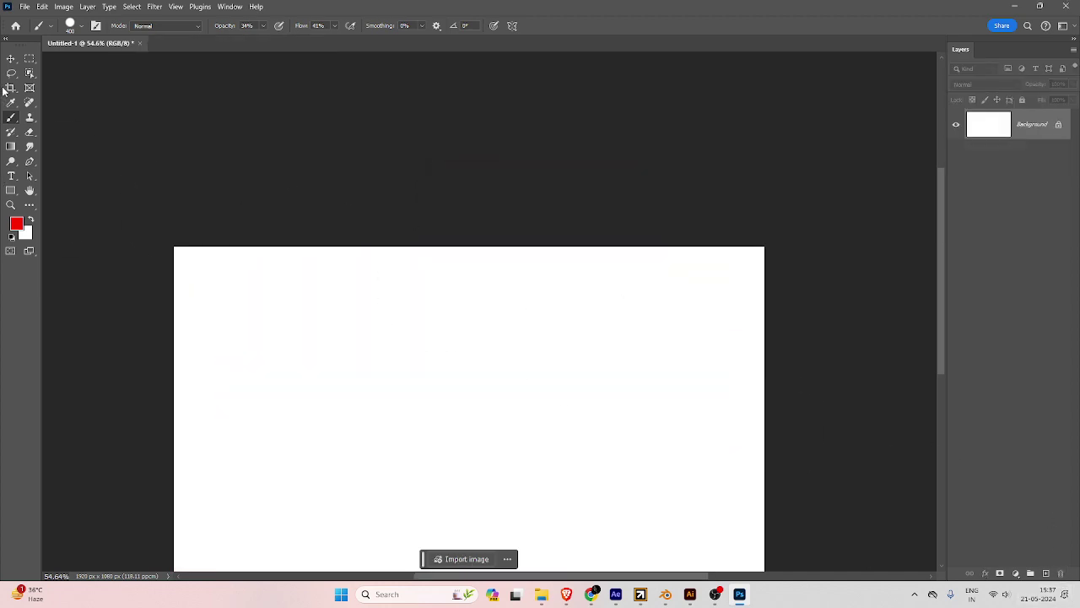
Make a tall, very thin elliptical selection near the canvas centre, fill it with black on a new layer, and deselect.
{"action": "left_click", "coordinate": [29, 59]}
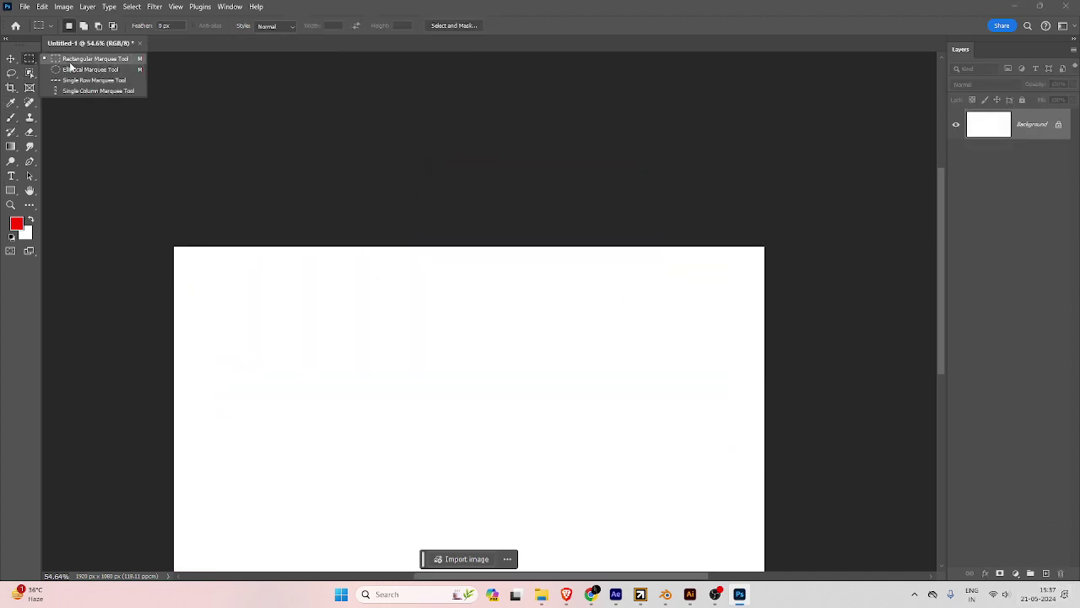
{"action": "left_click", "coordinate": [84, 69]}
{"action": "left_click_drag", "start_coordinate": [493, 289], "coordinate": [496, 554]}
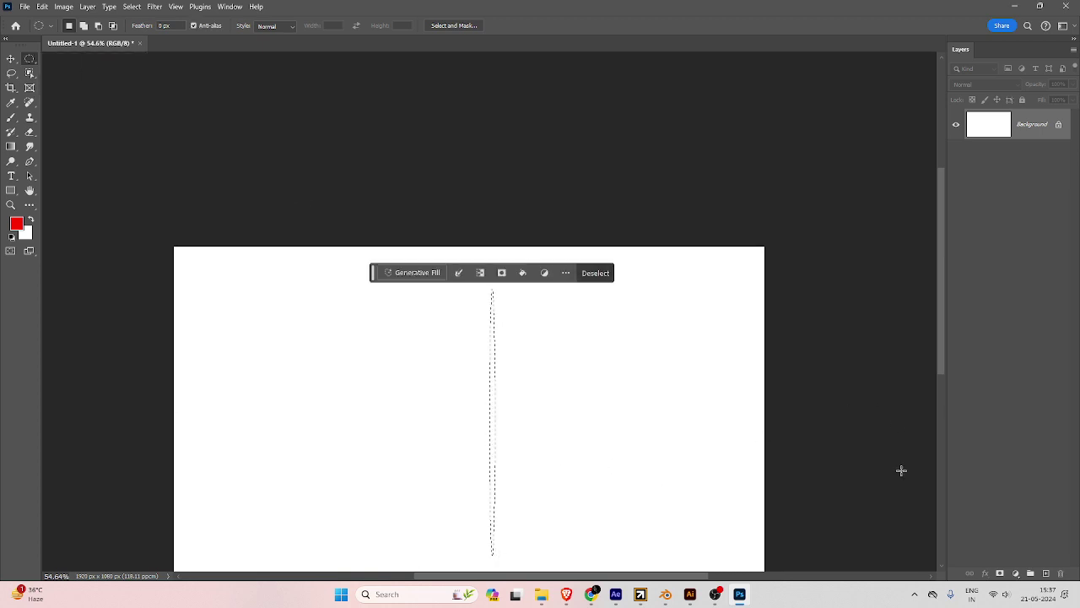
{"action": "left_click", "coordinate": [1046, 574]}
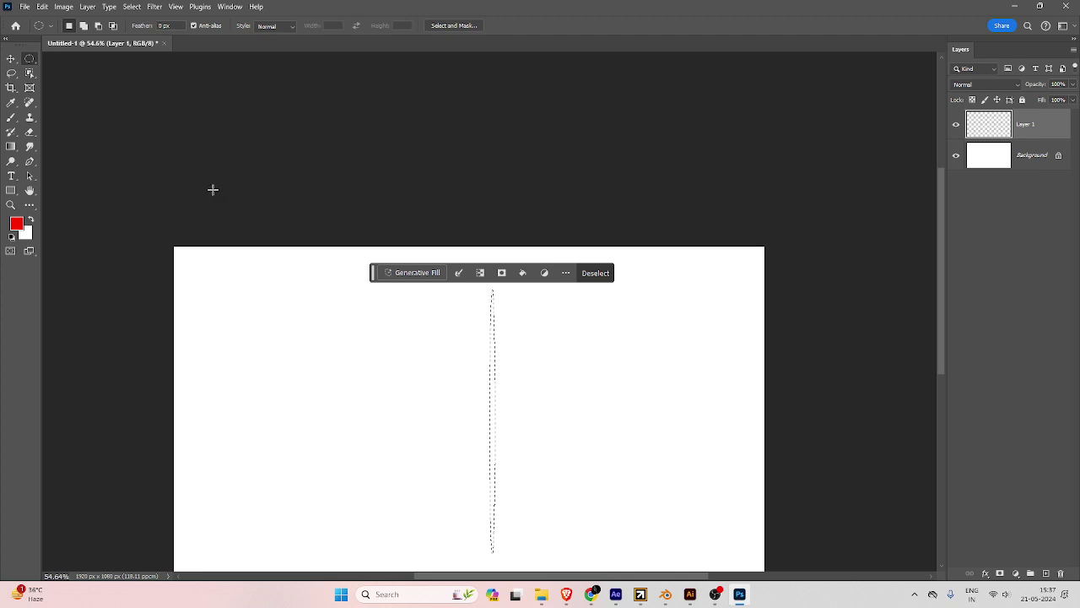
{"action": "left_click", "coordinate": [12, 237]}
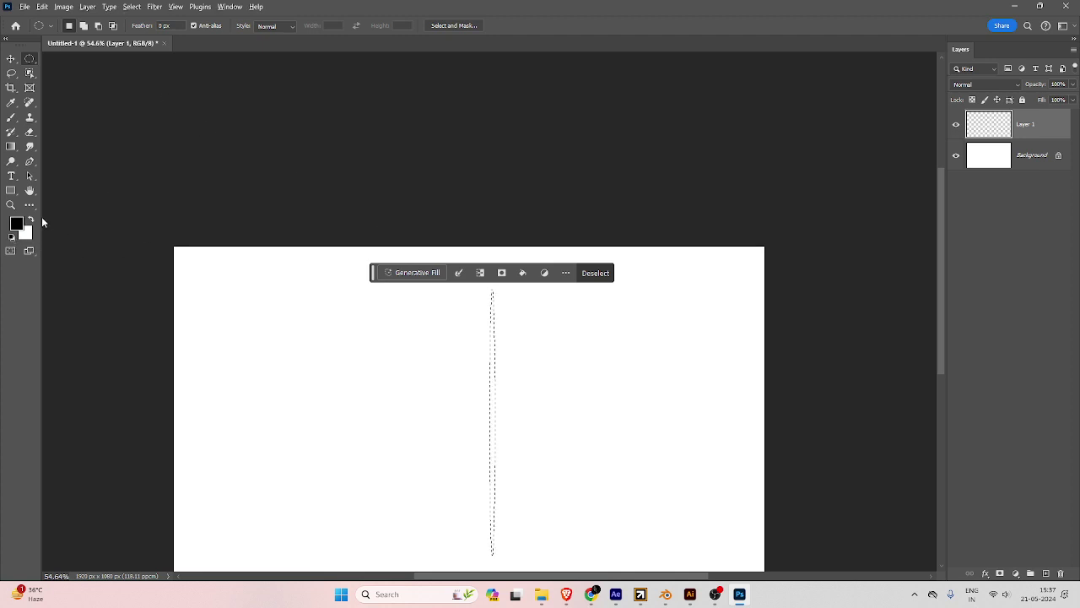
{"action": "key", "text": "alt+BackSpace"}
{"action": "key", "text": "ctrl+d"}
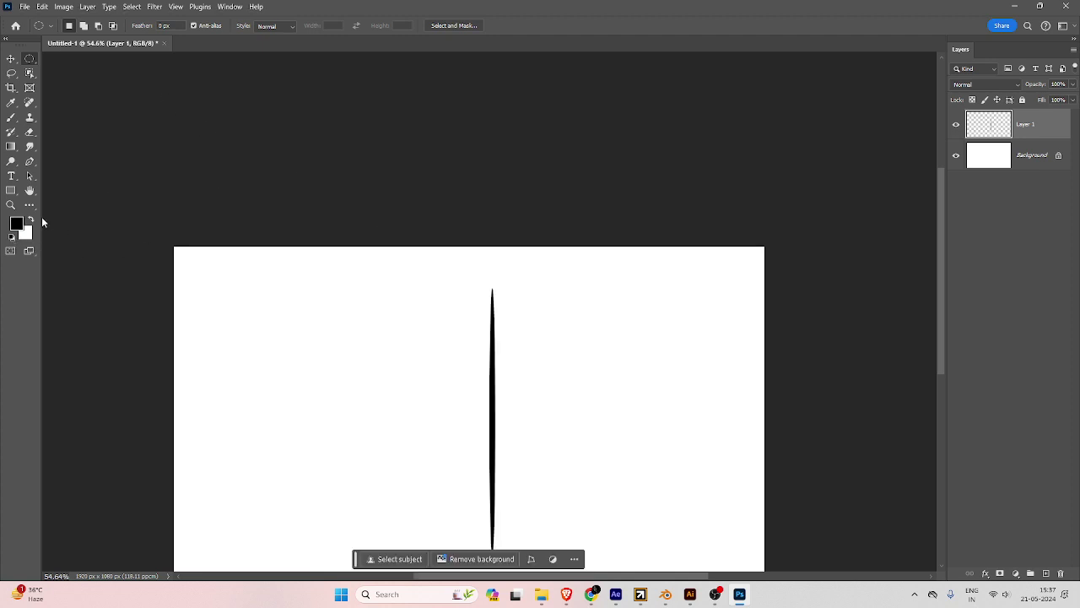
Move the thin black ellipse slightly left of the canvas centre and hide the Background layer.
{"action": "left_click", "coordinate": [11, 58]}
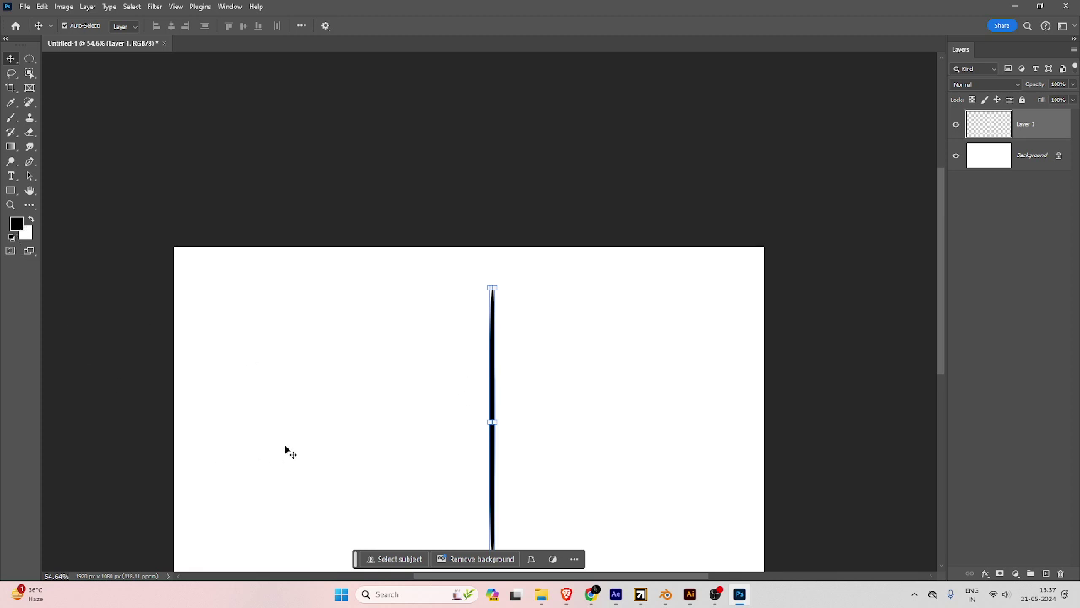
{"action": "mouse_move", "coordinate": [494, 412]}
{"action": "left_mouse_down"}
{"action": "mouse_move", "coordinate": [397, 412]}
{"action": "mouse_move", "coordinate": [433, 316]}
{"action": "left_mouse_up"}
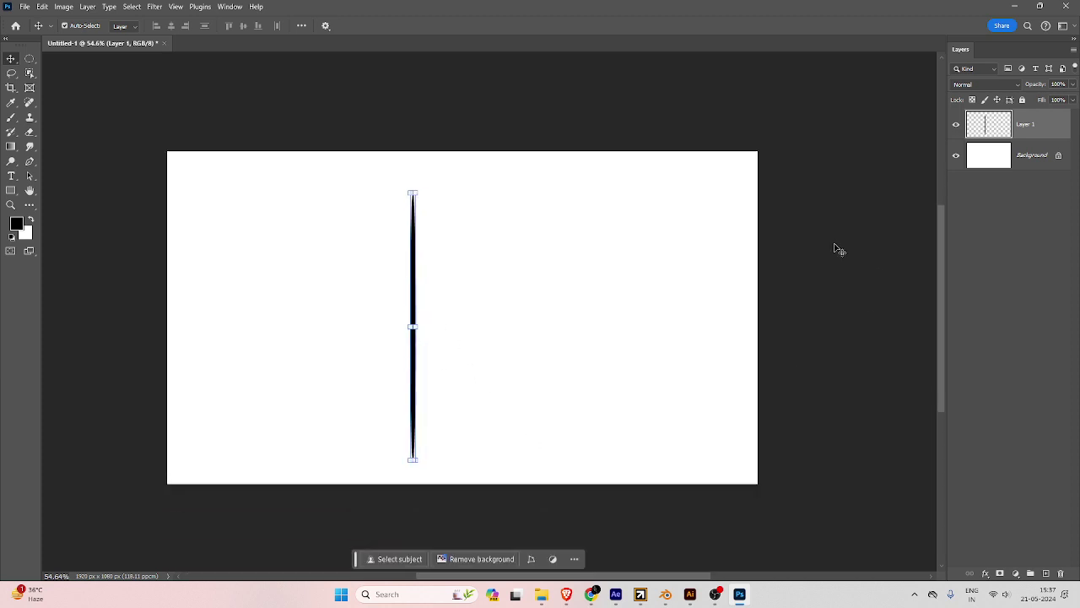
{"action": "left_click", "coordinate": [956, 157]}
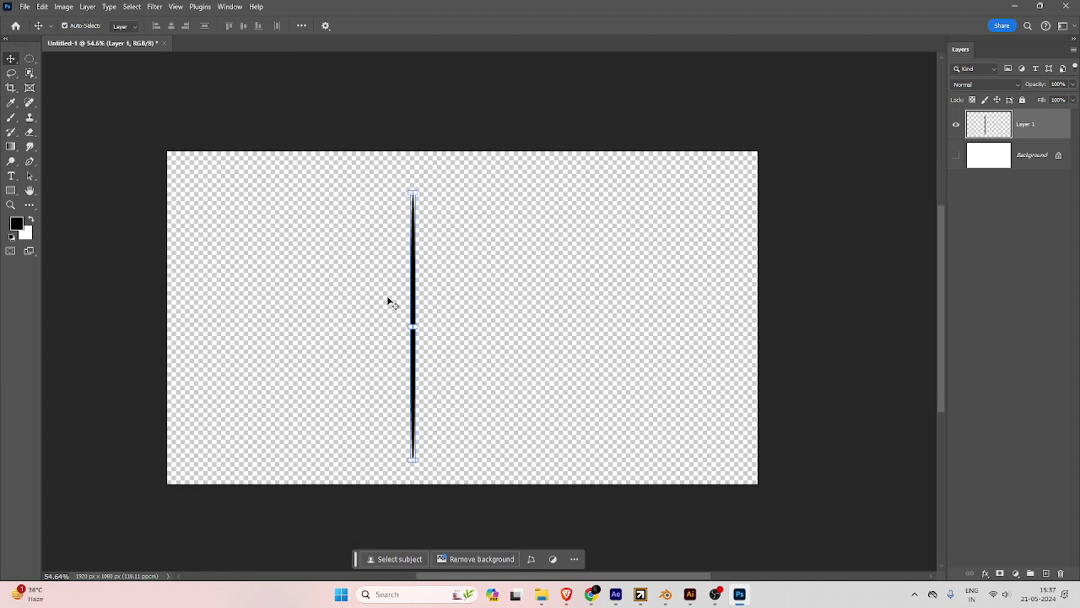
{"action": "left_click_drag", "start_coordinate": [414, 288], "coordinate": [420, 289]}
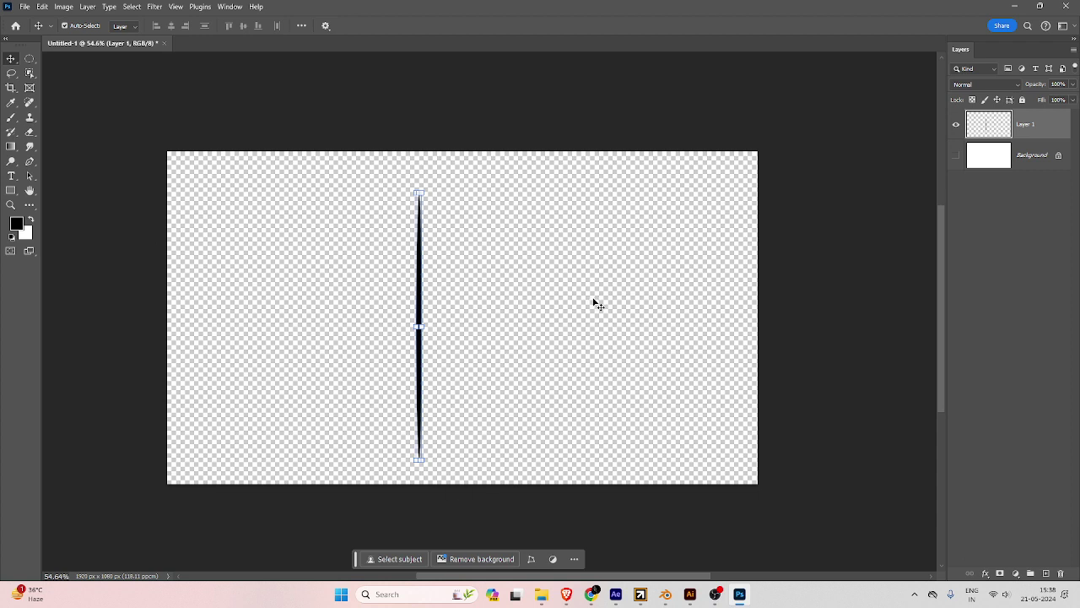
{"action": "left_click_drag", "start_coordinate": [421, 307], "coordinate": [441, 297]}
Define the thin ellipse as a brush preset named Sampled Brush 1 and paint test strokes with it across the canvas.
{"action": "left_click", "coordinate": [64, 6]}
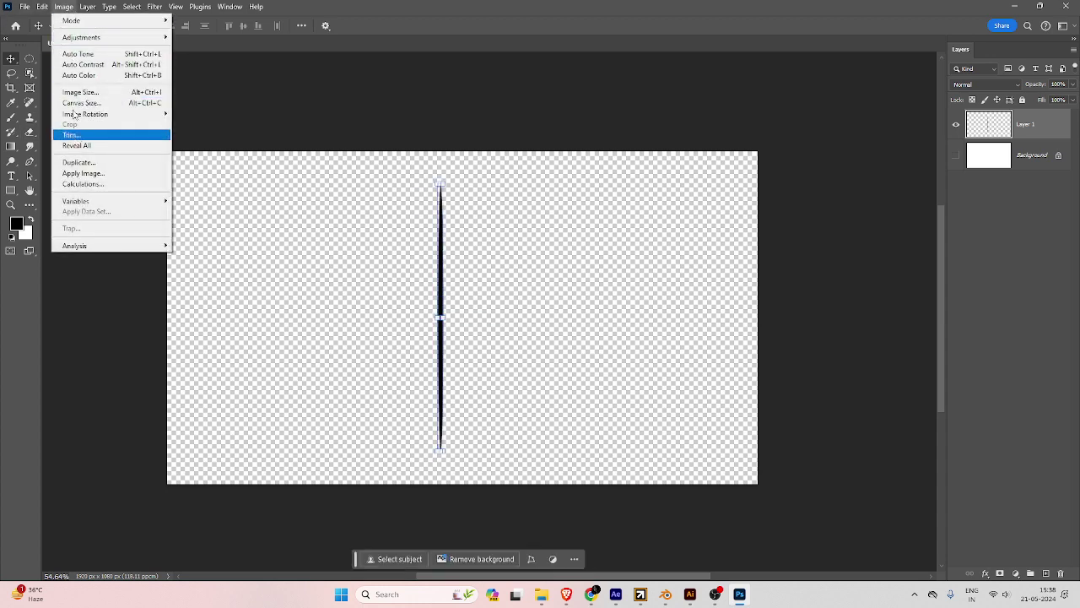
{"action": "left_click", "coordinate": [42, 7]}
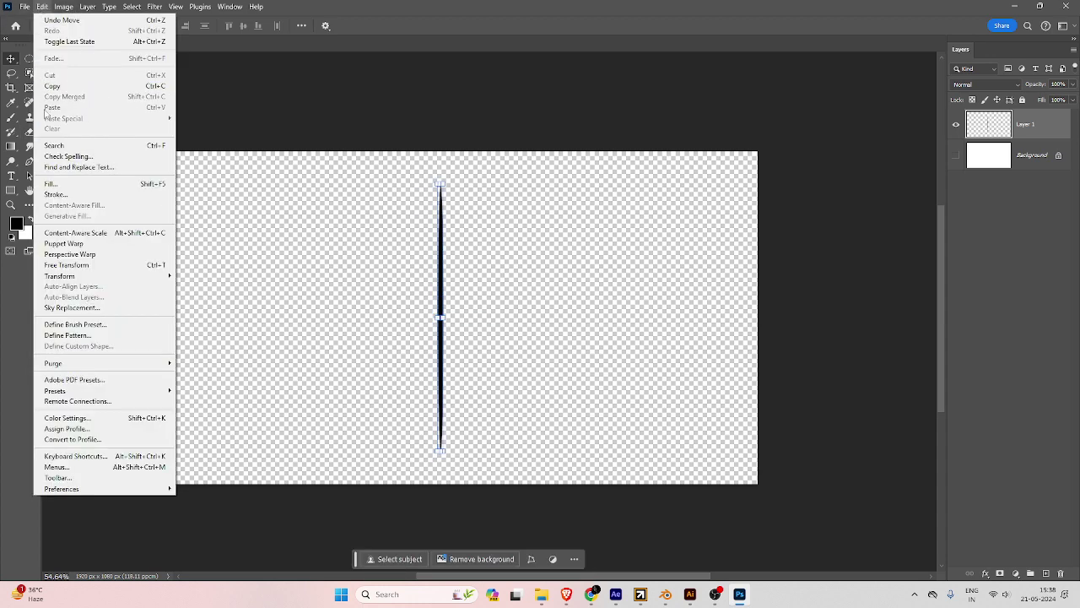
{"action": "left_click", "coordinate": [72, 324]}
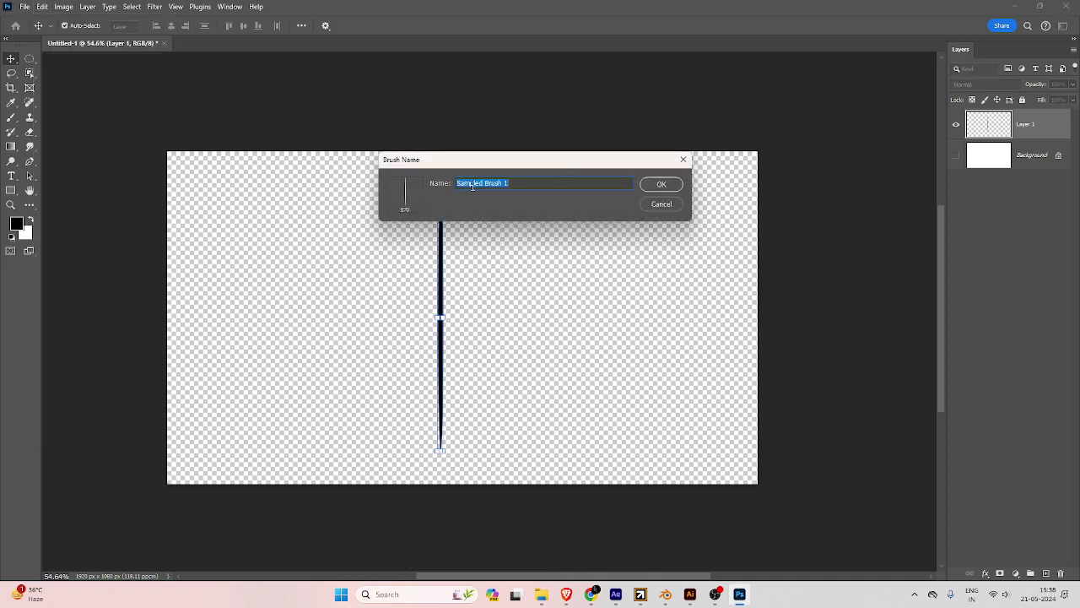
{"action": "left_click", "coordinate": [662, 184]}
{"action": "key", "text": "b"}
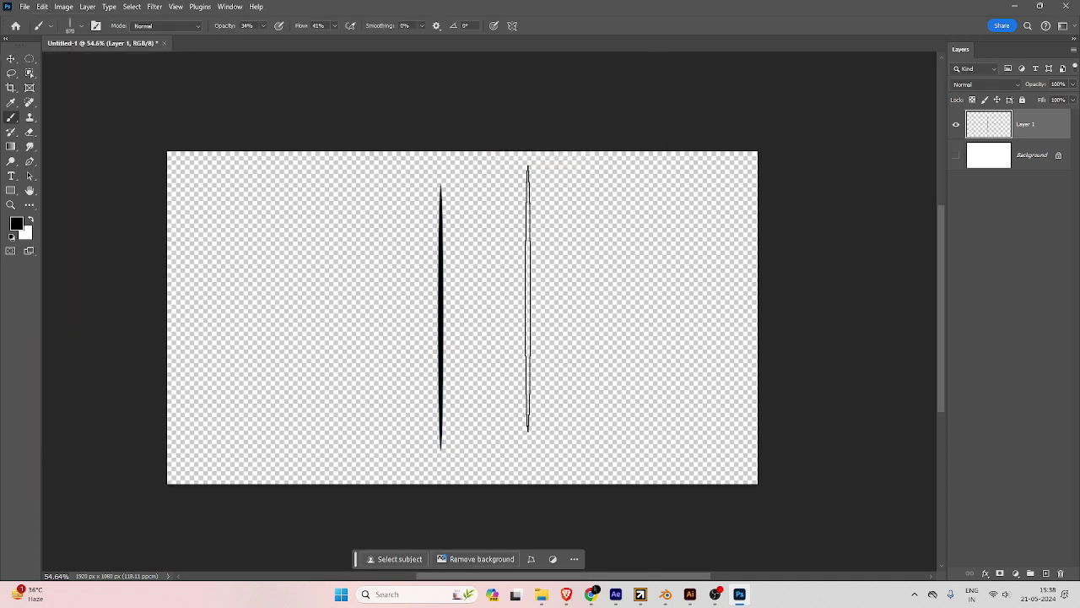
{"action": "mouse_move", "coordinate": [601, 297]}
{"action": "left_mouse_down"}
{"action": "mouse_move", "coordinate": [666, 305]}
{"action": "mouse_move", "coordinate": [227, 295]}
{"action": "mouse_move", "coordinate": [373, 315]}
{"action": "mouse_move", "coordinate": [168, 321]}
{"action": "mouse_move", "coordinate": [452, 350]}
{"action": "mouse_move", "coordinate": [653, 345]}
{"action": "mouse_move", "coordinate": [338, 350]}
{"action": "mouse_move", "coordinate": [668, 350]}
{"action": "mouse_move", "coordinate": [491, 330]}
{"action": "mouse_move", "coordinate": [509, 322]}
{"action": "mouse_move", "coordinate": [526, 257]}
{"action": "mouse_move", "coordinate": [571, 244]}
{"action": "mouse_move", "coordinate": [632, 346]}
{"action": "mouse_move", "coordinate": [673, 375]}
{"action": "mouse_move", "coordinate": [757, 504]}
{"action": "left_mouse_up"}
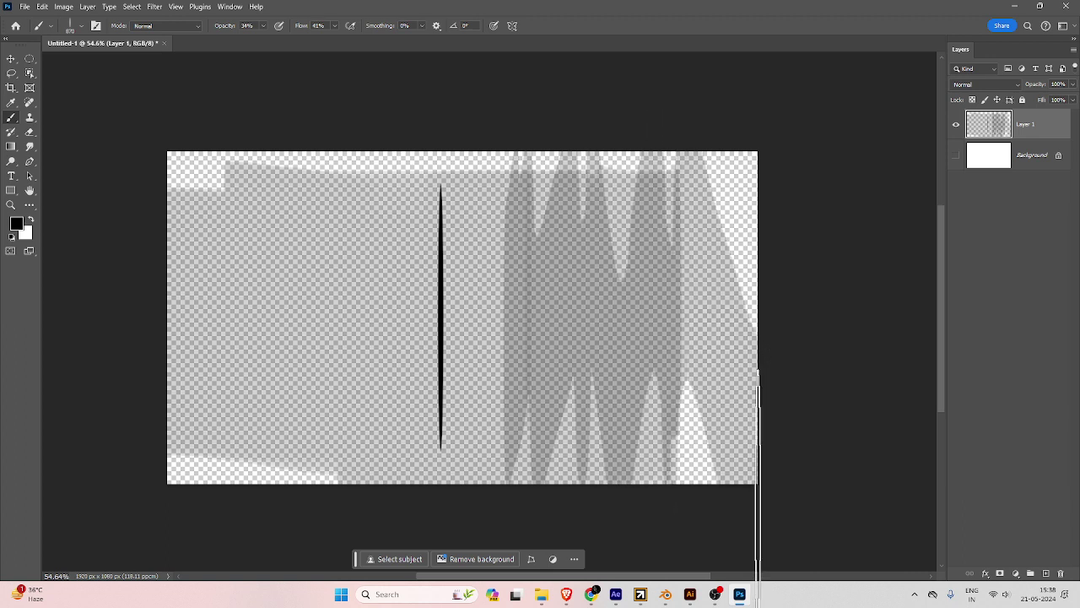
Hide Layer 1, add a new layer above it, and fill the Background layer with black.
{"action": "left_click", "coordinate": [956, 125]}
{"action": "left_click", "coordinate": [1046, 573]}
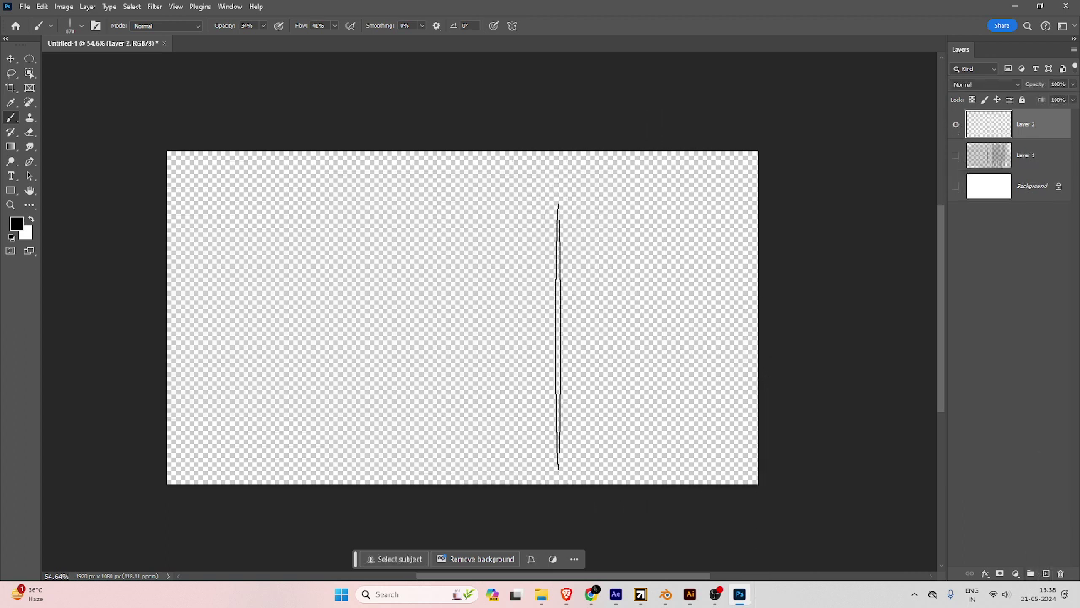
{"action": "left_click", "coordinate": [981, 187]}
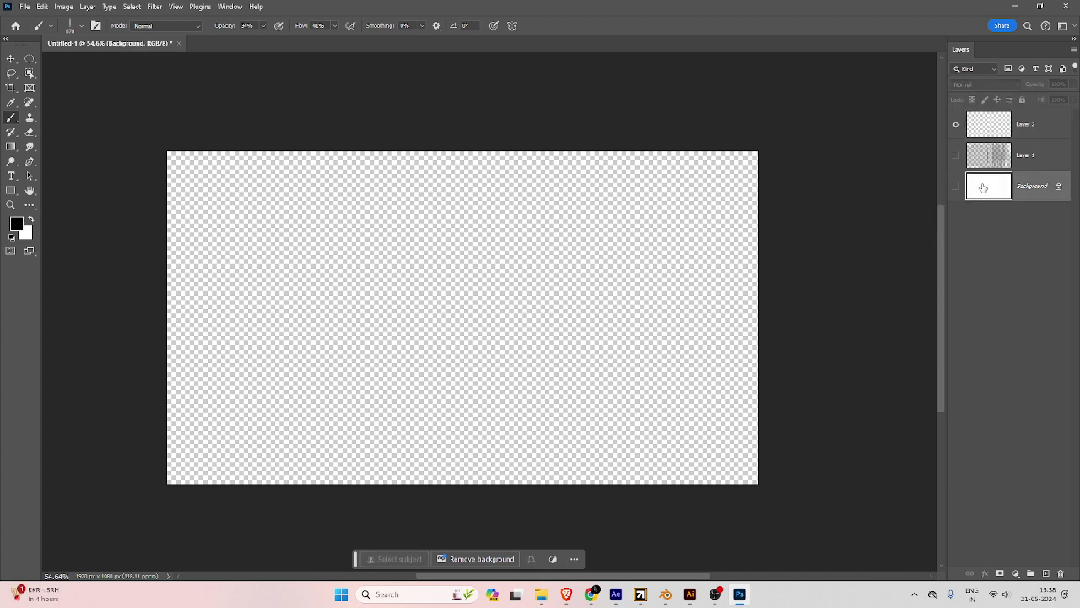
{"action": "key", "text": "alt+BackSpace"}
{"action": "left_click", "coordinate": [956, 154]}
{"action": "left_click", "coordinate": [989, 124]}
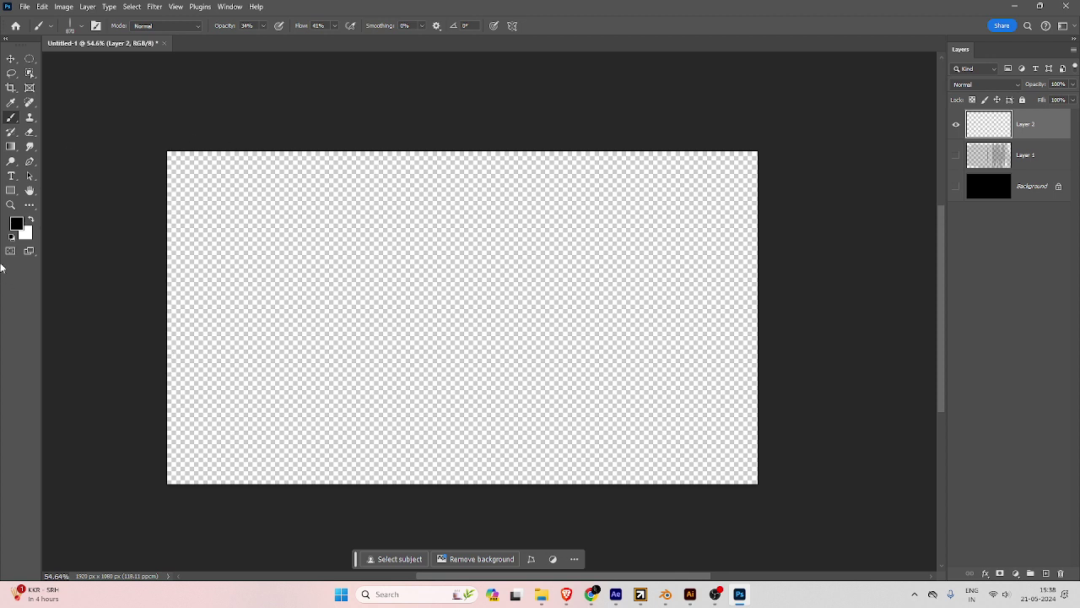
Switch the foreground colour to white, reduce the custom brush to 90 px, and show the black Background.
{"action": "left_click", "coordinate": [28, 220]}
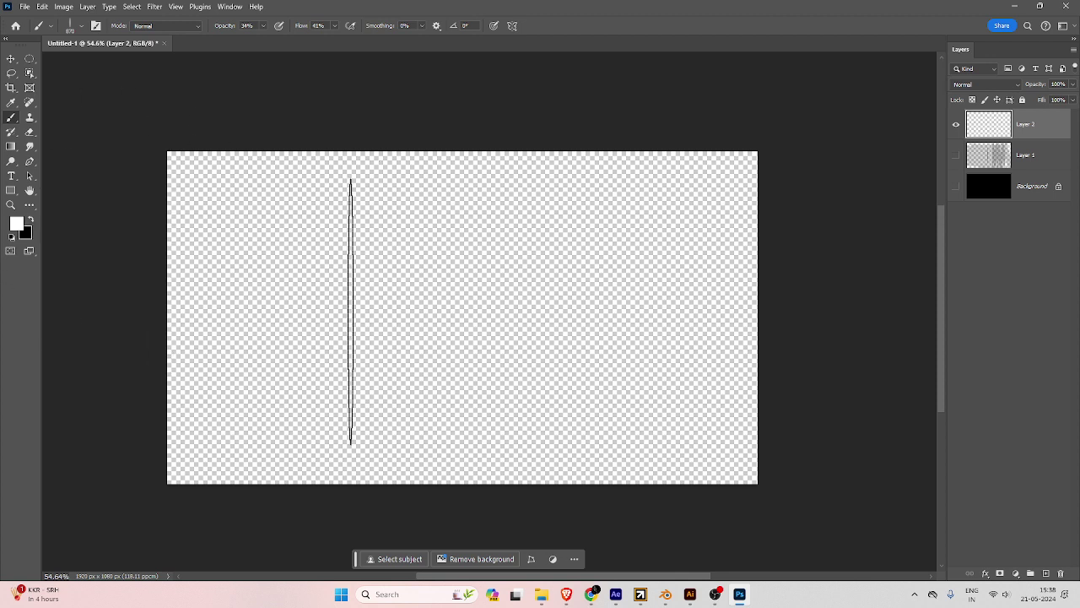
{"action": "key", "text": "bracketleft"}
{"action": "key", "text": "bracketleft"}
{"action": "key", "text": "bracketleft"}
{"action": "key", "text": "bracketleft"}
{"action": "key", "text": "bracketleft"}
{"action": "key", "text": "bracketleft"}
{"action": "key", "text": "bracketleft"}
{"action": "key", "text": "bracketleft"}
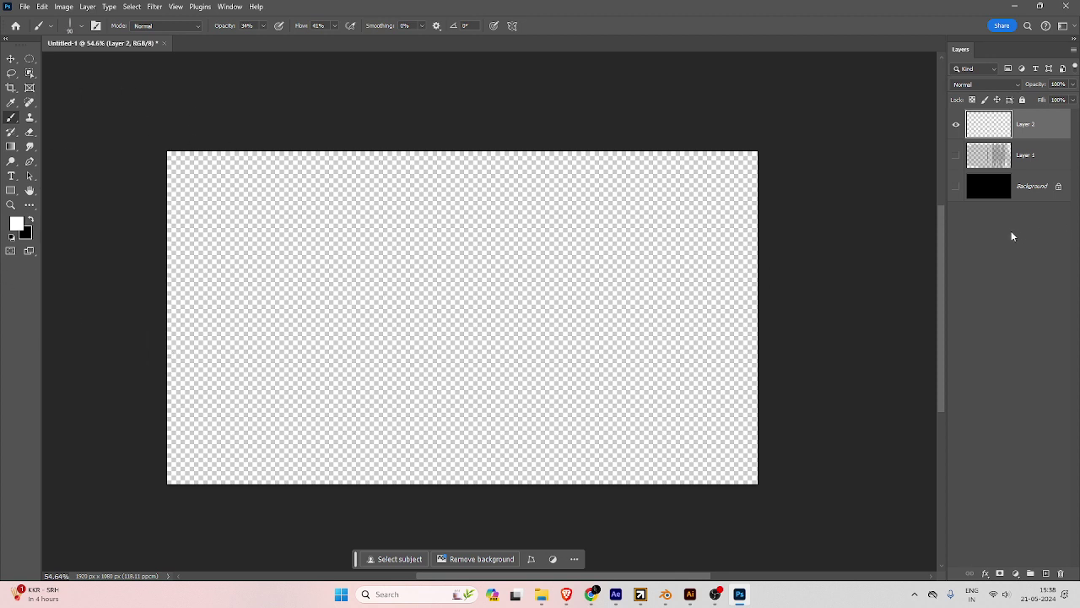
{"action": "left_click", "coordinate": [956, 186]}
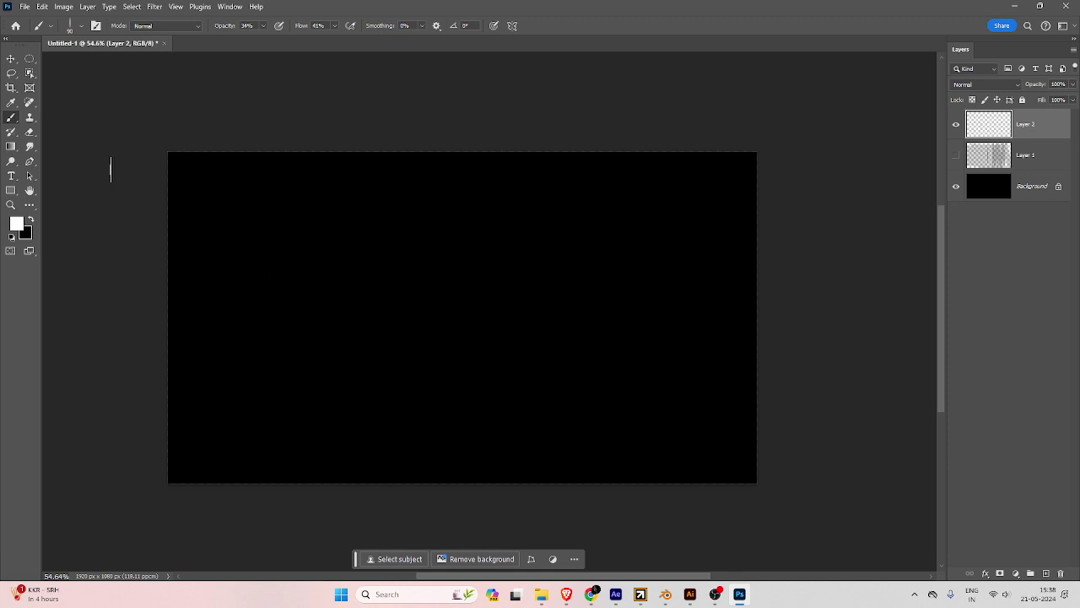
Set the brush's opacity and flow to 100%, try a white zigzag stroke across the canvas, and undo it.
{"action": "left_click", "coordinate": [260, 28]}
{"action": "left_click_drag", "start_coordinate": [262, 42], "coordinate": [372, 42]}
{"action": "left_click", "coordinate": [333, 28]}
{"action": "mouse_move", "coordinate": [203, 342]}
{"action": "left_mouse_down"}
{"action": "mouse_move", "coordinate": [271, 229]}
{"action": "mouse_move", "coordinate": [313, 349]}
{"action": "mouse_move", "coordinate": [391, 327]}
{"action": "mouse_move", "coordinate": [522, 366]}
{"action": "left_mouse_up"}
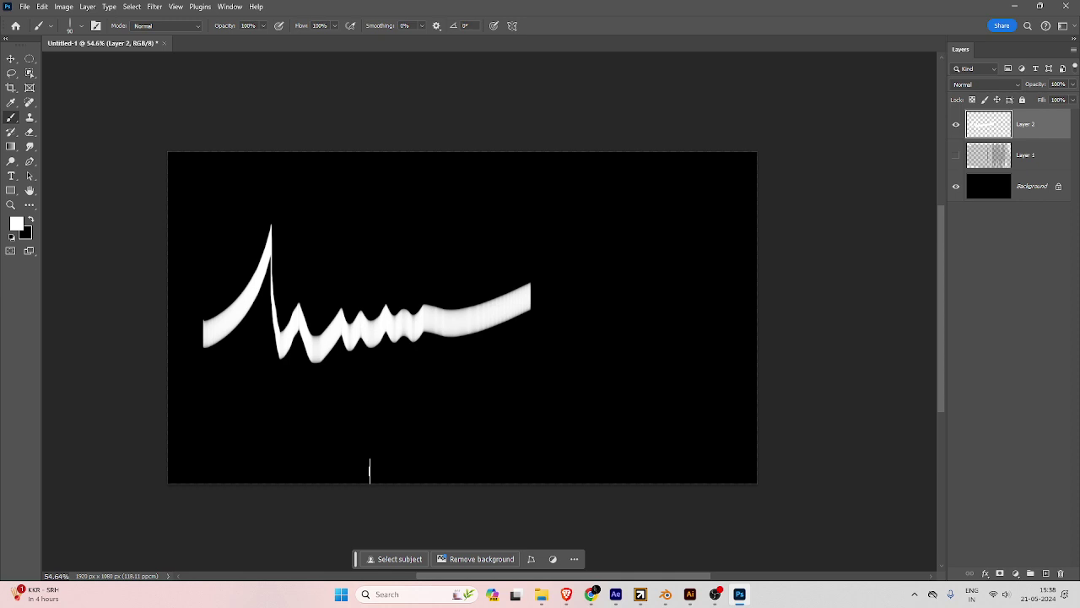
{"action": "key", "text": "ctrl+z"}
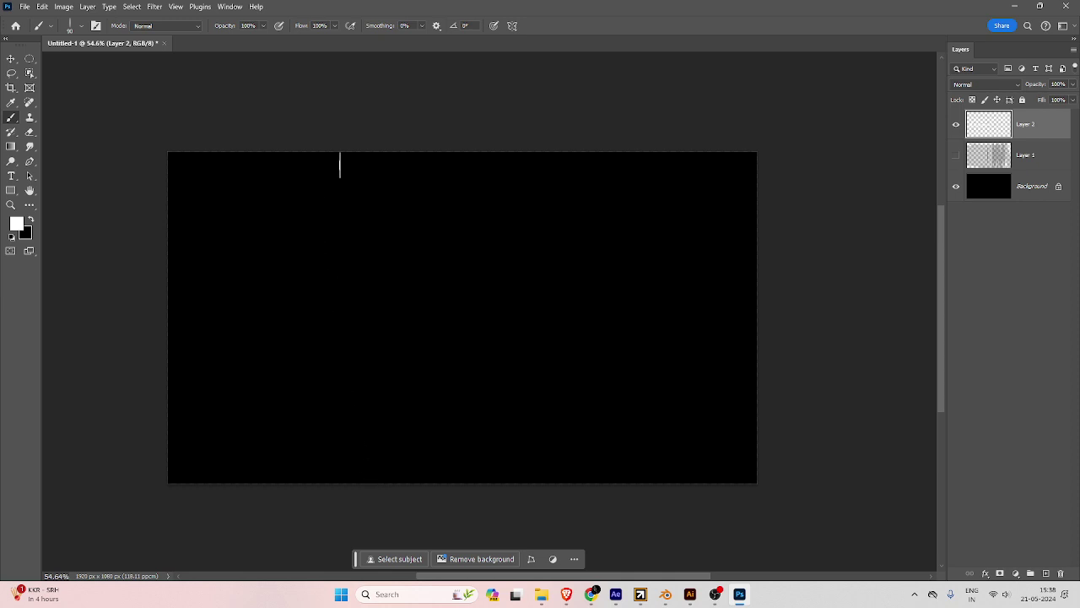
Try one tall curved stroke and several calligraphy-like white strokes with the custom brush, undoing each attempt.
{"action": "mouse_move", "coordinate": [319, 181]}
{"action": "left_mouse_down"}
{"action": "mouse_move", "coordinate": [346, 316]}
{"action": "mouse_move", "coordinate": [272, 509]}
{"action": "mouse_move", "coordinate": [294, 560]}
{"action": "left_mouse_up"}
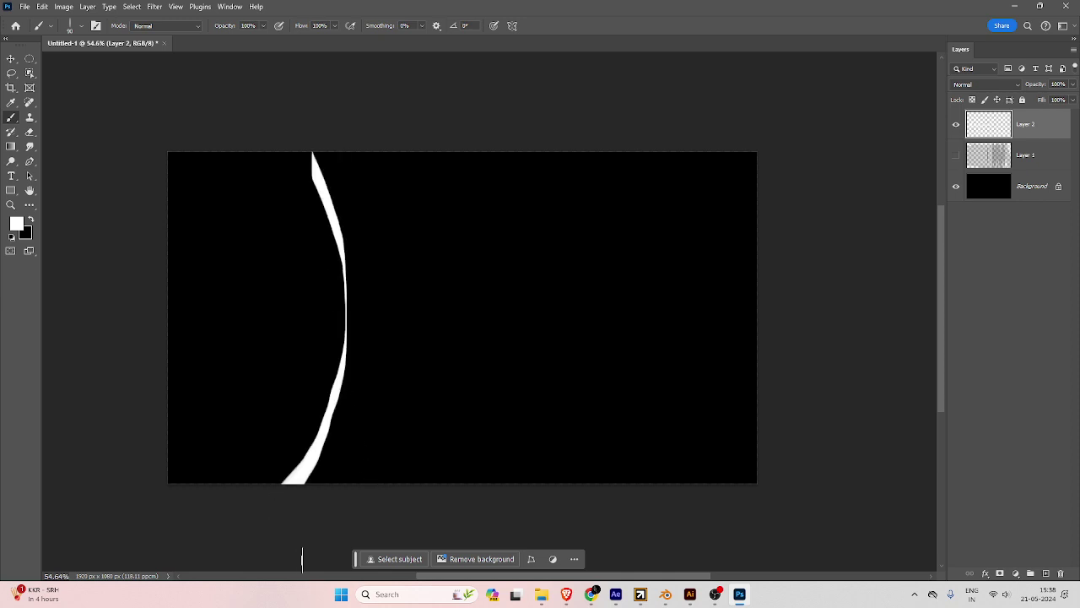
{"action": "key", "text": "ctrl+z"}
{"action": "mouse_move", "coordinate": [228, 325]}
{"action": "left_mouse_down"}
{"action": "mouse_move", "coordinate": [340, 205]}
{"action": "mouse_move", "coordinate": [411, 414]}
{"action": "left_mouse_up"}
{"action": "mouse_move", "coordinate": [427, 344]}
{"action": "left_mouse_down"}
{"action": "mouse_move", "coordinate": [495, 320]}
{"action": "mouse_move", "coordinate": [510, 294]}
{"action": "left_mouse_up"}
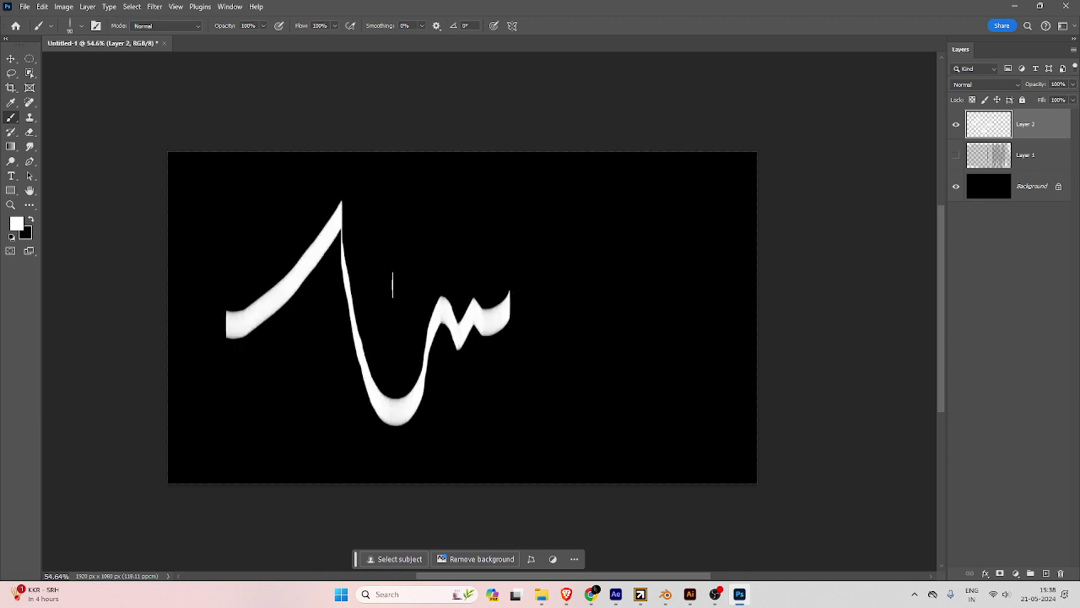
{"action": "left_click_drag", "start_coordinate": [375, 278], "coordinate": [468, 244]}
{"action": "mouse_move", "coordinate": [557, 250]}
{"action": "left_mouse_down"}
{"action": "mouse_move", "coordinate": [665, 369]}
{"action": "mouse_move", "coordinate": [759, 245]}
{"action": "left_mouse_up"}
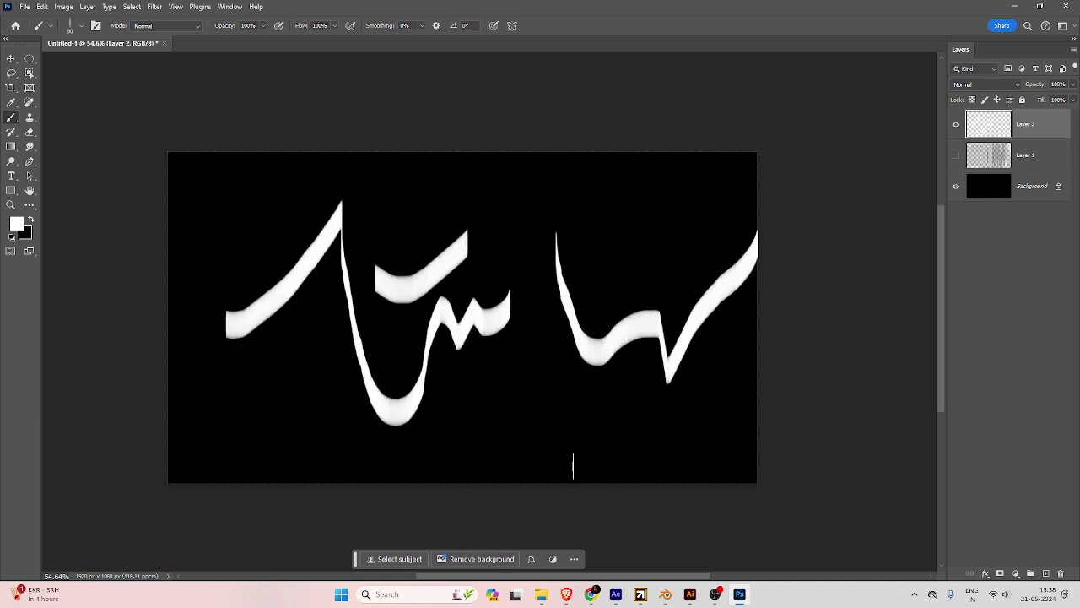
{"action": "key", "text": "ctrl+z"}
{"action": "key", "text": "ctrl+z"}
{"action": "key", "text": "ctrl+z"}
{"action": "key", "text": "ctrl+z"}
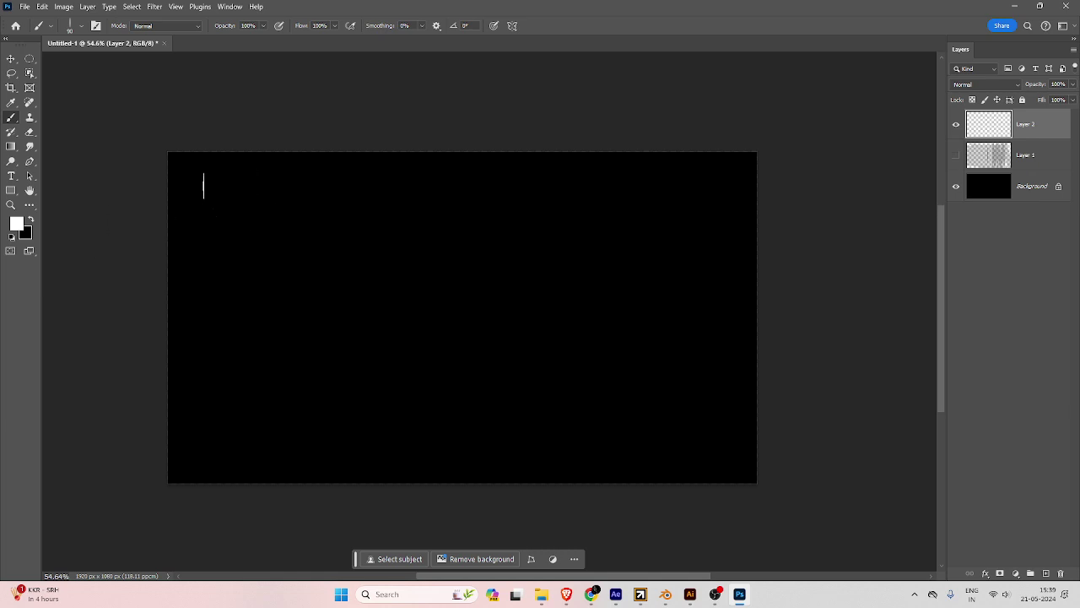
Try a U-shaped, a straight vertical and a horizontal stroke to compare the brush's thickness by direction, and undo them.
{"action": "mouse_move", "coordinate": [203, 186]}
{"action": "left_mouse_down"}
{"action": "mouse_move", "coordinate": [221, 215]}
{"action": "mouse_move", "coordinate": [265, 230]}
{"action": "mouse_move", "coordinate": [305, 199]}
{"action": "left_mouse_up"}
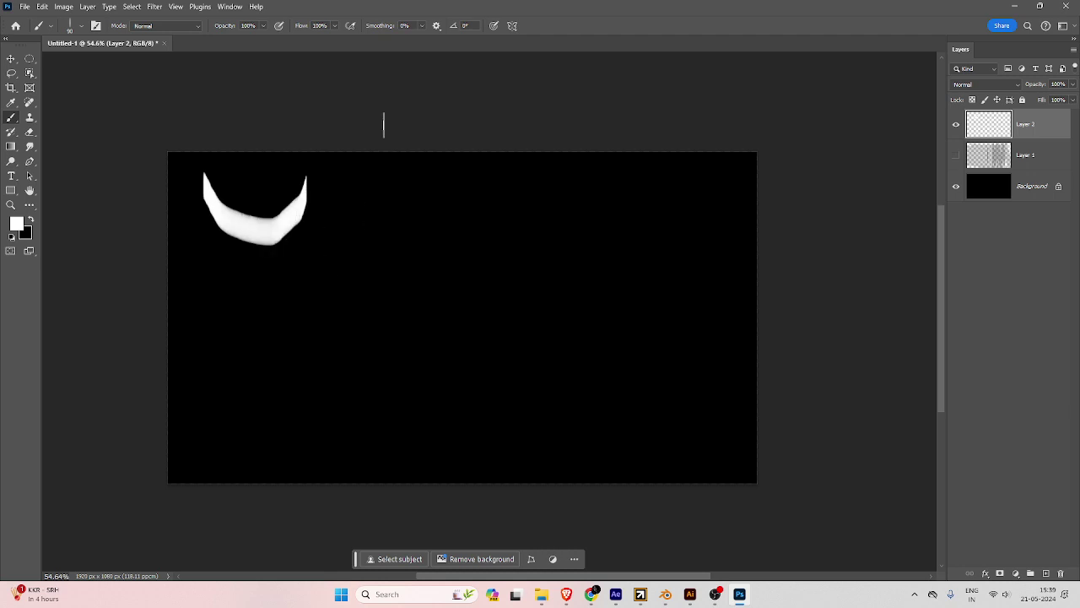
{"action": "left_click_drag", "start_coordinate": [376, 145], "coordinate": [376, 509]}
{"action": "mouse_move", "coordinate": [380, 295]}
{"action": "left_mouse_down"}
{"action": "mouse_move", "coordinate": [629, 270]}
{"action": "mouse_move", "coordinate": [656, 288]}
{"action": "left_mouse_up"}
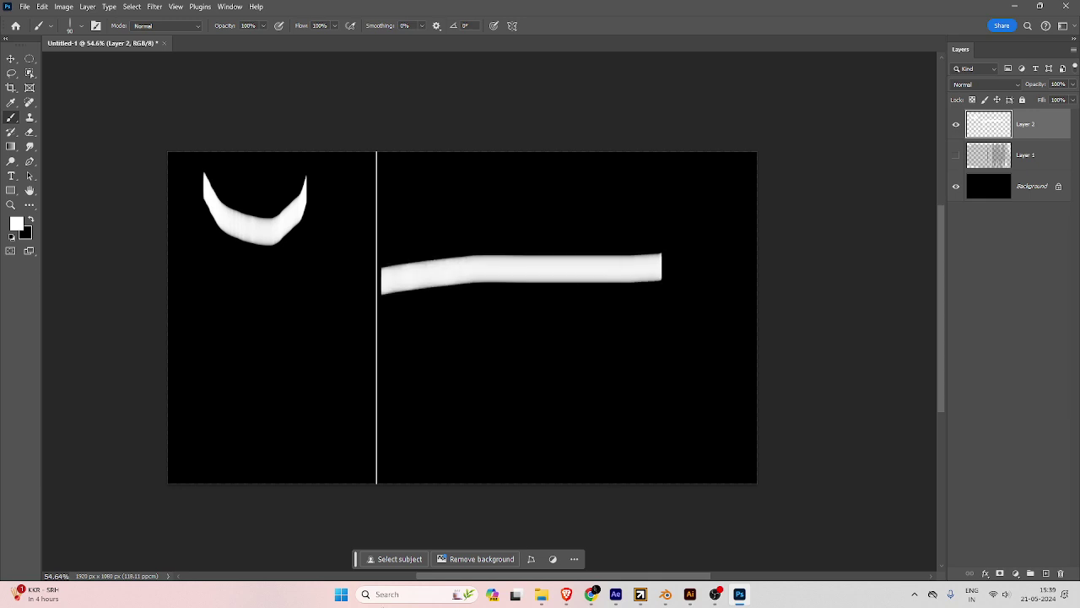
{"action": "key", "text": "ctrl+z"}
{"action": "key", "text": "ctrl+z"}
{"action": "key", "text": "ctrl+z"}
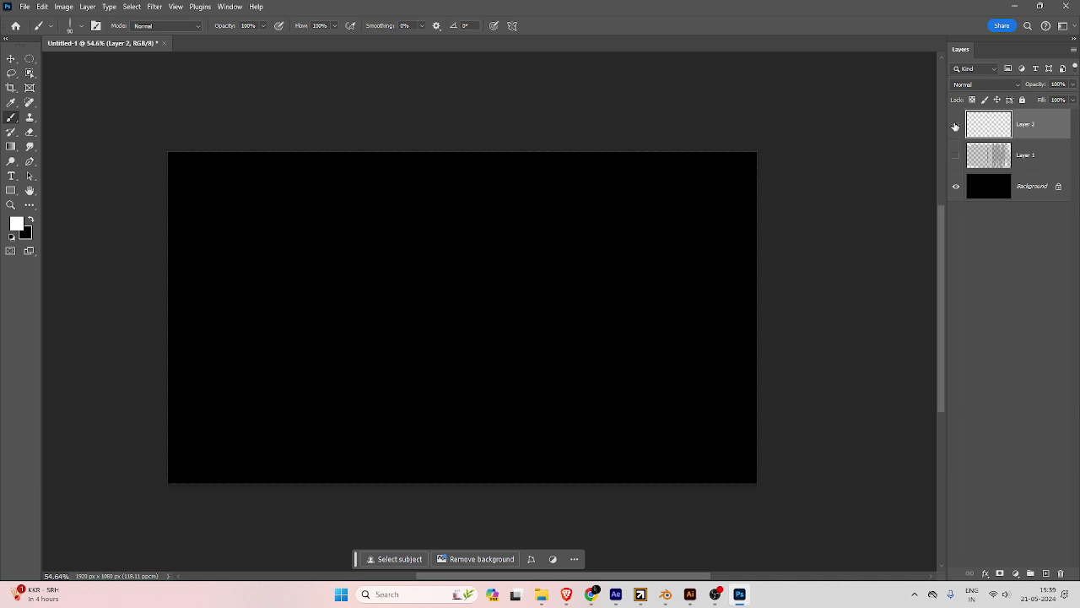
Select a tall, narrow vertical ellipse near the canvas centre, fill it with white on Layer 2, and deselect.
{"action": "left_click", "coordinate": [955, 125]}
{"action": "left_click", "coordinate": [29, 58]}
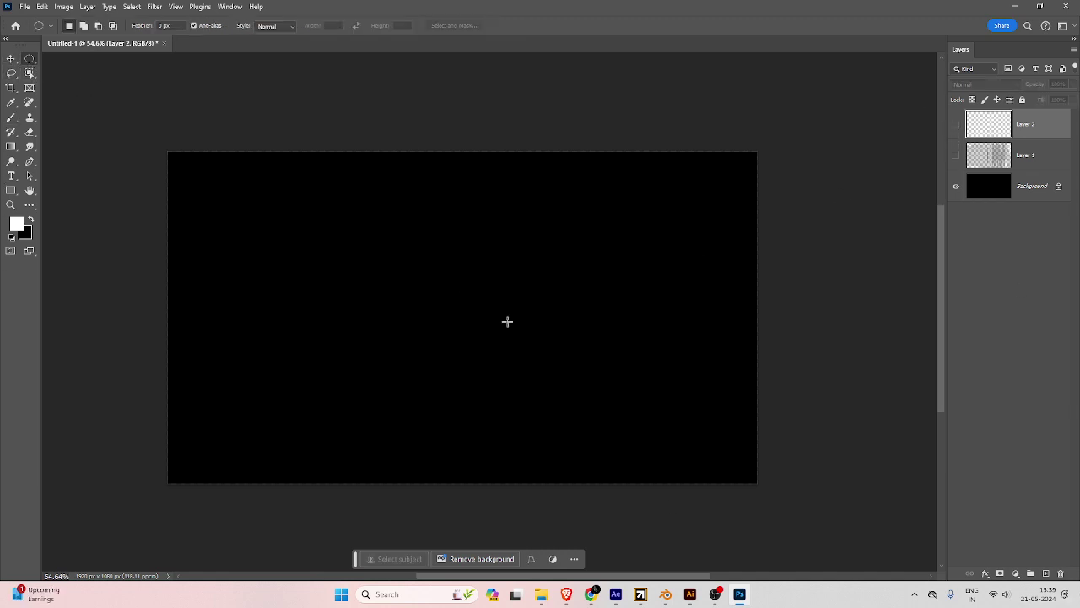
{"action": "left_click_drag", "start_coordinate": [458, 240], "coordinate": [467, 430]}
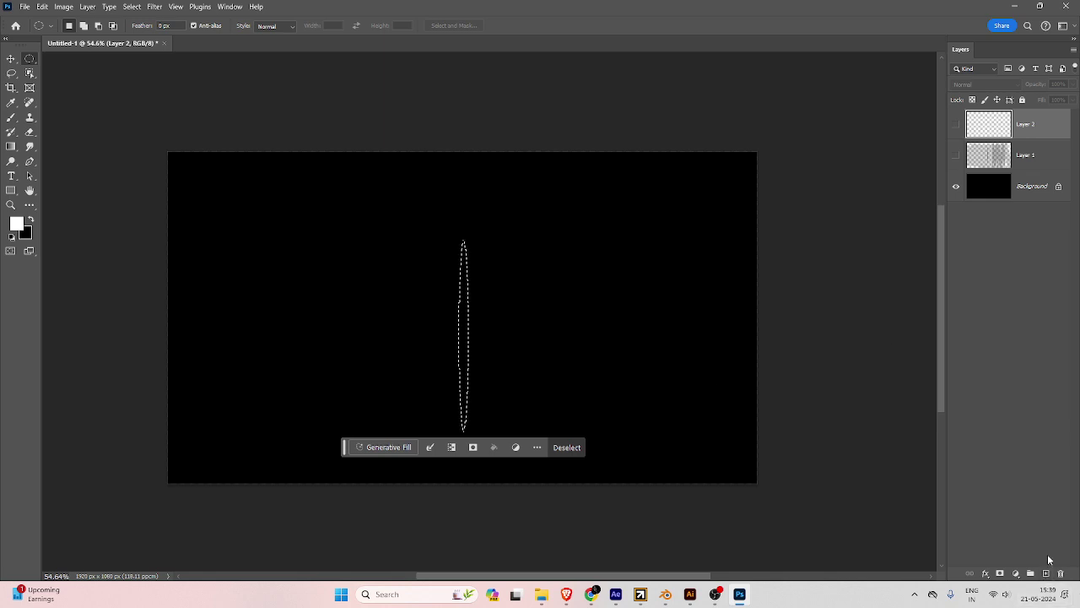
{"action": "key", "text": "alt+BackSpace"}
{"action": "key", "text": "Return"}
{"action": "left_click", "coordinate": [957, 127]}
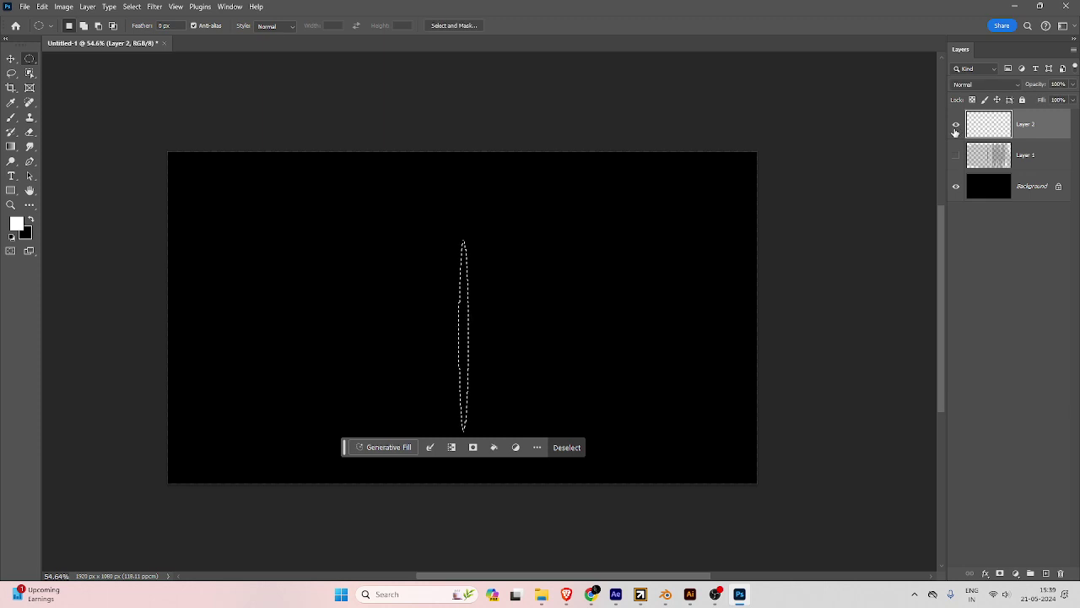
{"action": "key", "text": "alt+BackSpace"}
{"action": "key", "text": "ctrl+d"}
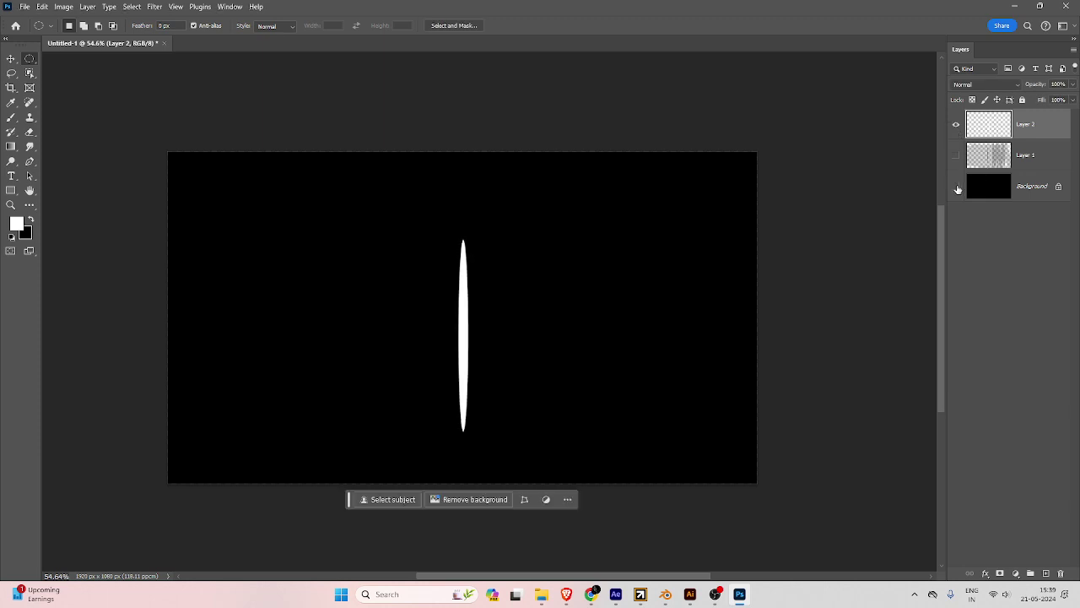
Hide the black Background and rotate the narrow white ellipse clockwise into a diagonal slant.
{"action": "left_click", "coordinate": [957, 186]}
{"action": "left_click", "coordinate": [11, 59]}
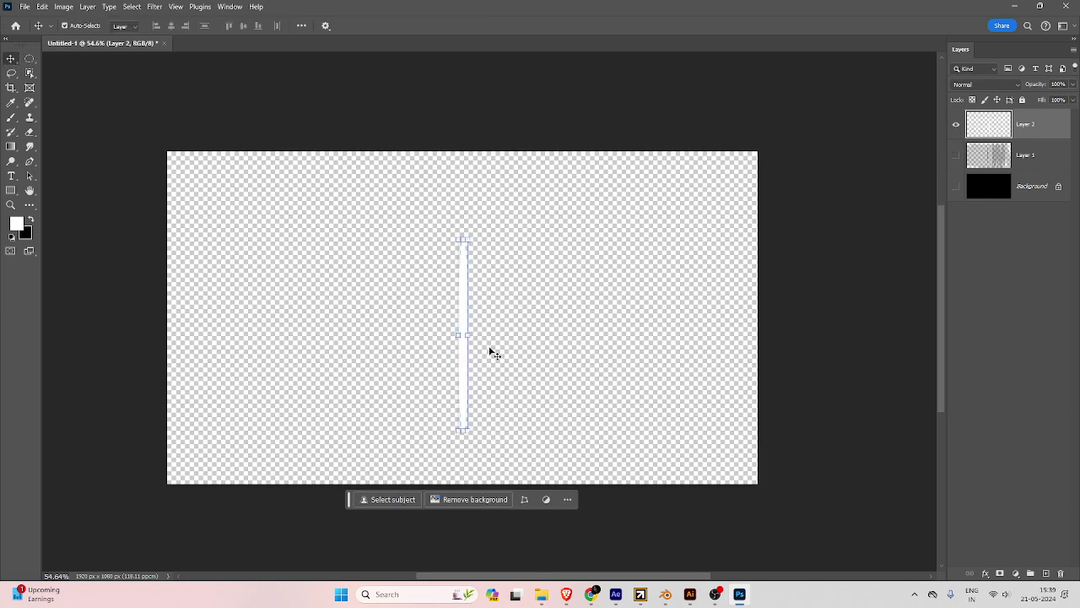
{"action": "key", "text": "ctrl+t"}
{"action": "scroll", "coordinate": [469, 337], "scroll_direction": "up", "scroll_amount": 3}
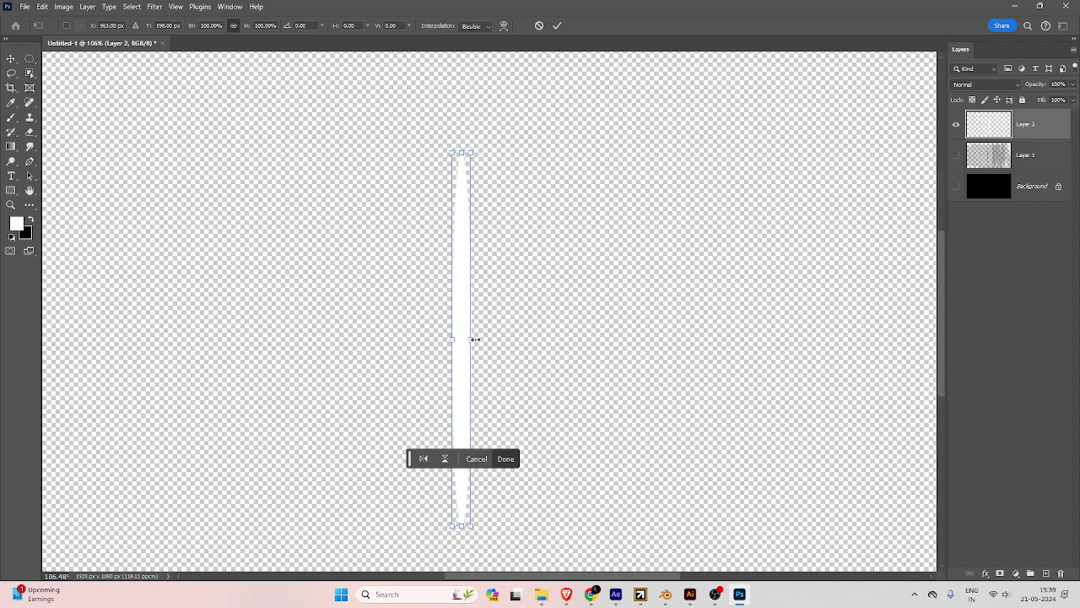
{"action": "left_click_drag", "start_coordinate": [475, 338], "coordinate": [459, 339]}
{"action": "key", "text": "ctrl+z"}
{"action": "left_click_drag", "start_coordinate": [475, 129], "coordinate": [543, 168]}
{"action": "key", "text": "Return"}
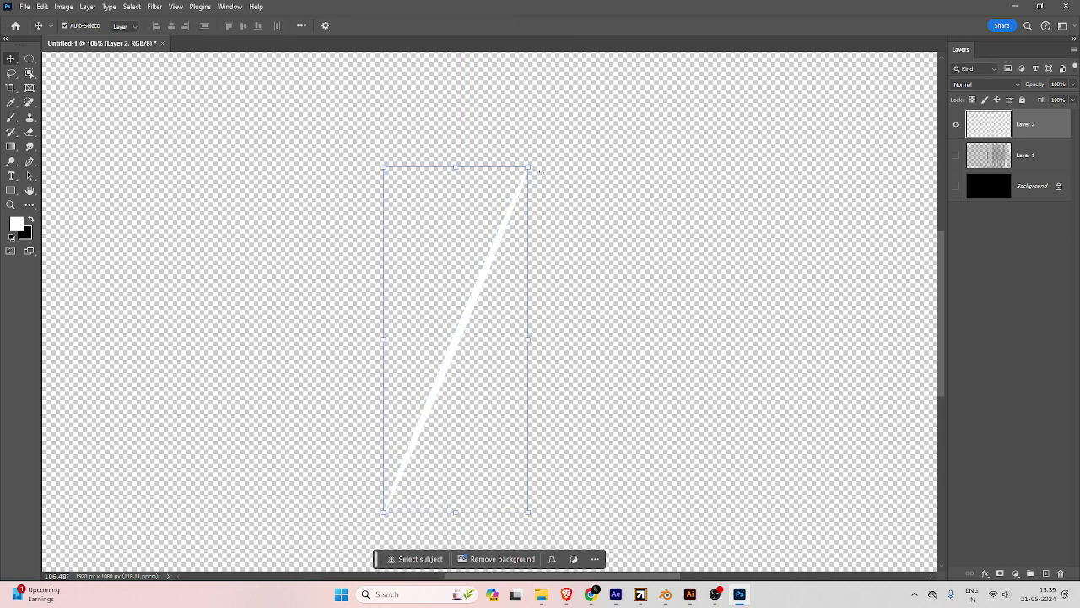
Try to define a brush preset from the slanted white ellipse, with its layer selected and deselected.
{"action": "left_click", "coordinate": [41, 6]}
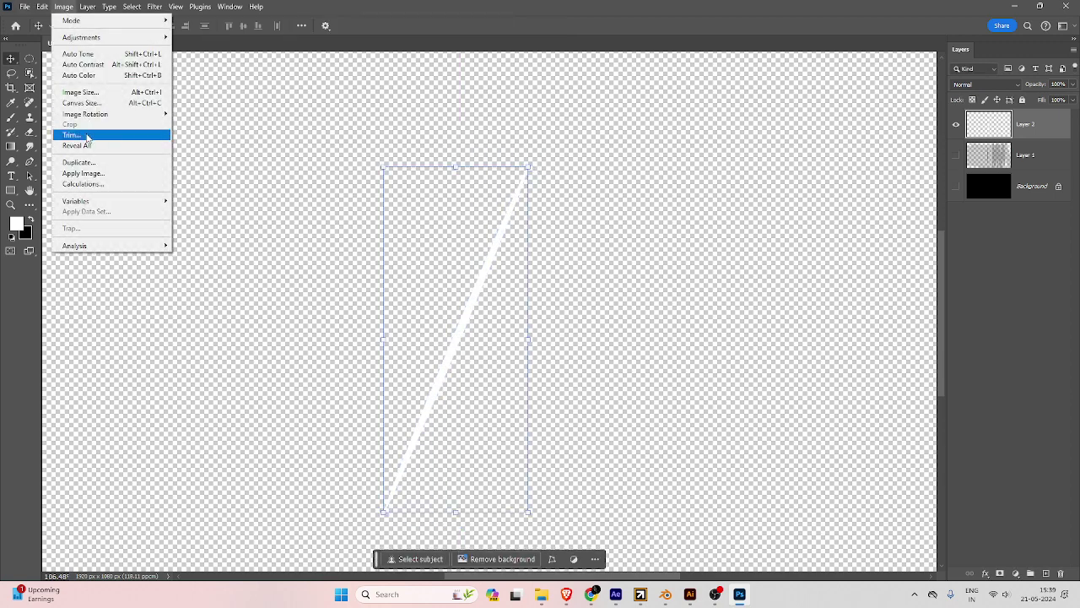
{"action": "mouse_move", "coordinate": [33, 6]}
{"action": "left_click", "coordinate": [85, 329]}
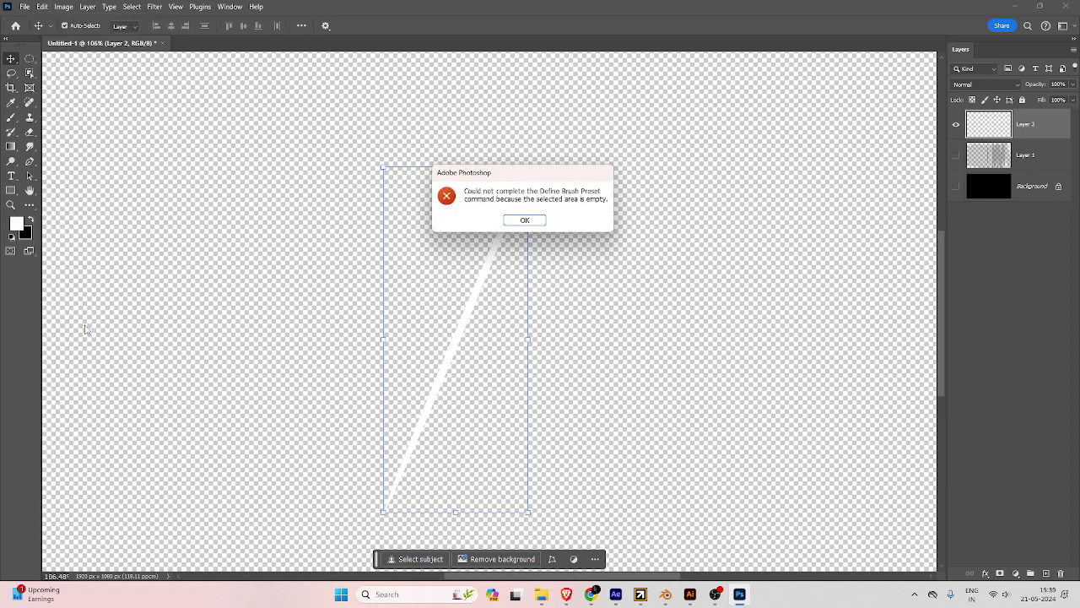
{"action": "key", "text": "Return"}
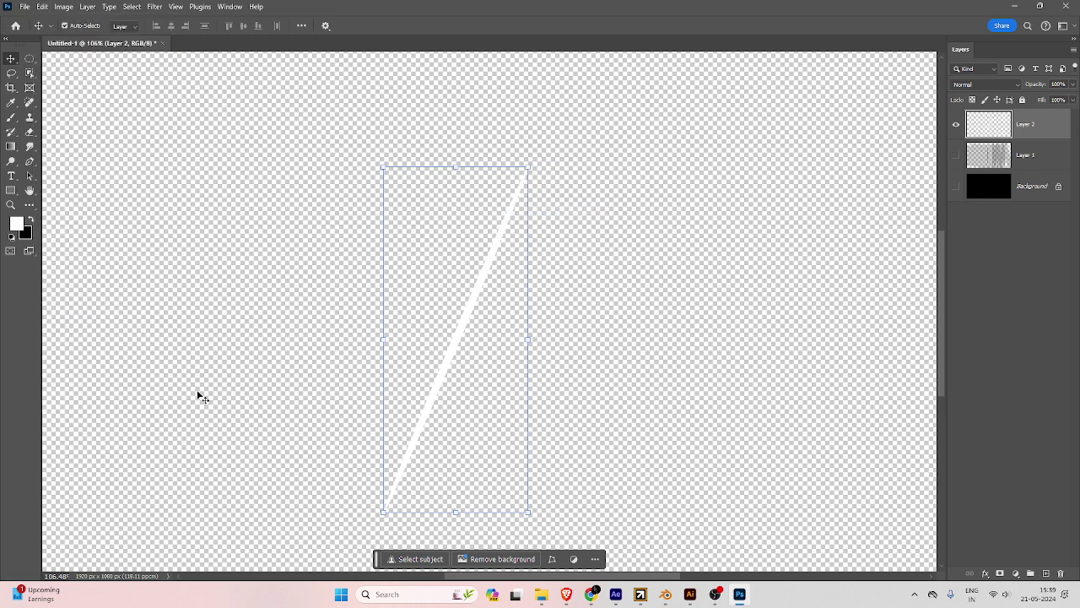
{"action": "key", "text": "ctrl+d"}
{"action": "left_click", "coordinate": [557, 290]}
{"action": "left_click", "coordinate": [56, 6]}
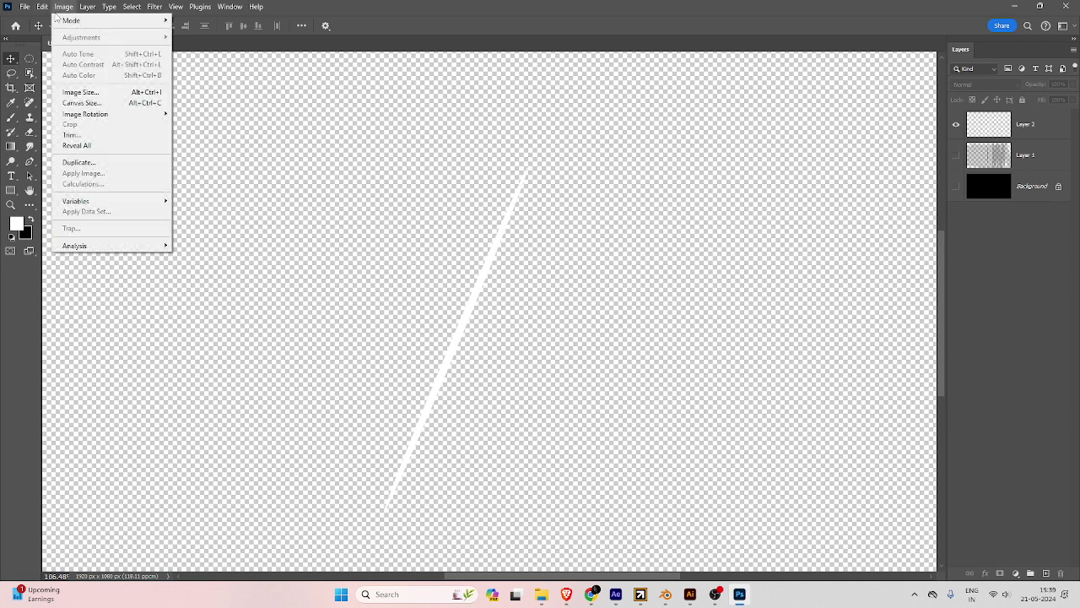
{"action": "mouse_move", "coordinate": [41, 6]}
{"action": "left_click", "coordinate": [74, 327]}
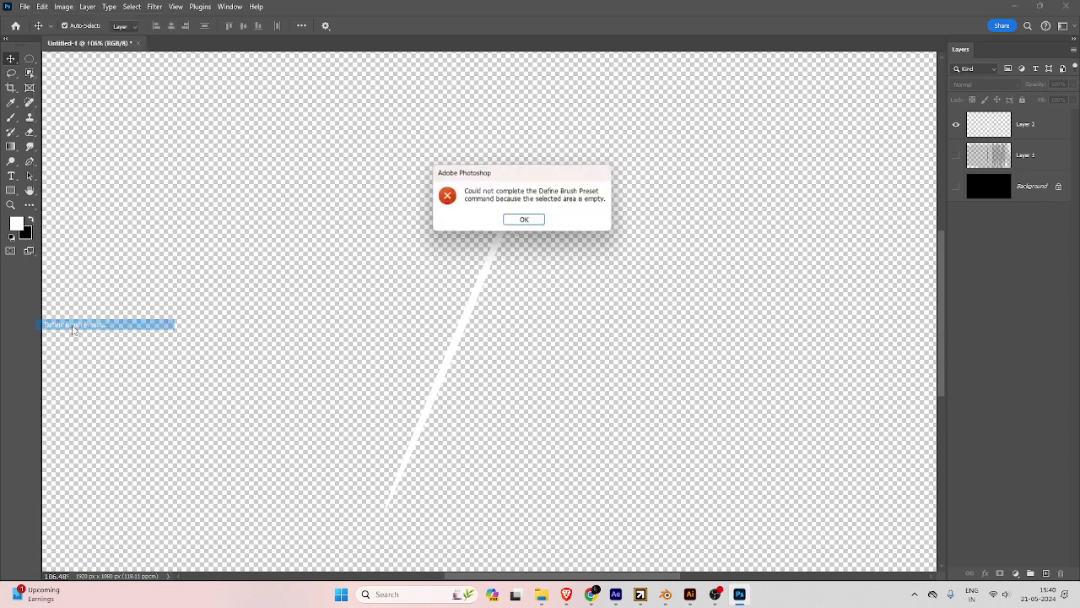
{"action": "left_click", "coordinate": [524, 221]}
{"action": "scroll", "coordinate": [593, 244], "scroll_direction": "right", "scroll_amount": 5}
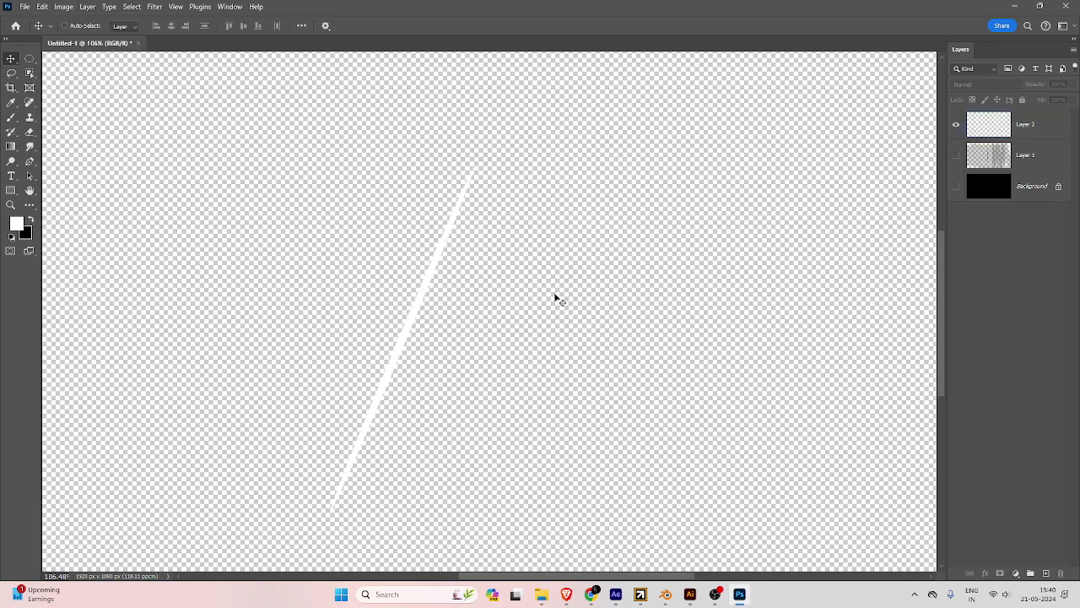
Load the slanted ellipse as a selection, hide Layer 2, and fill the selection with black on a new layer.
{"action": "left_click", "coordinate": [1007, 134], "text": "ctrl"}
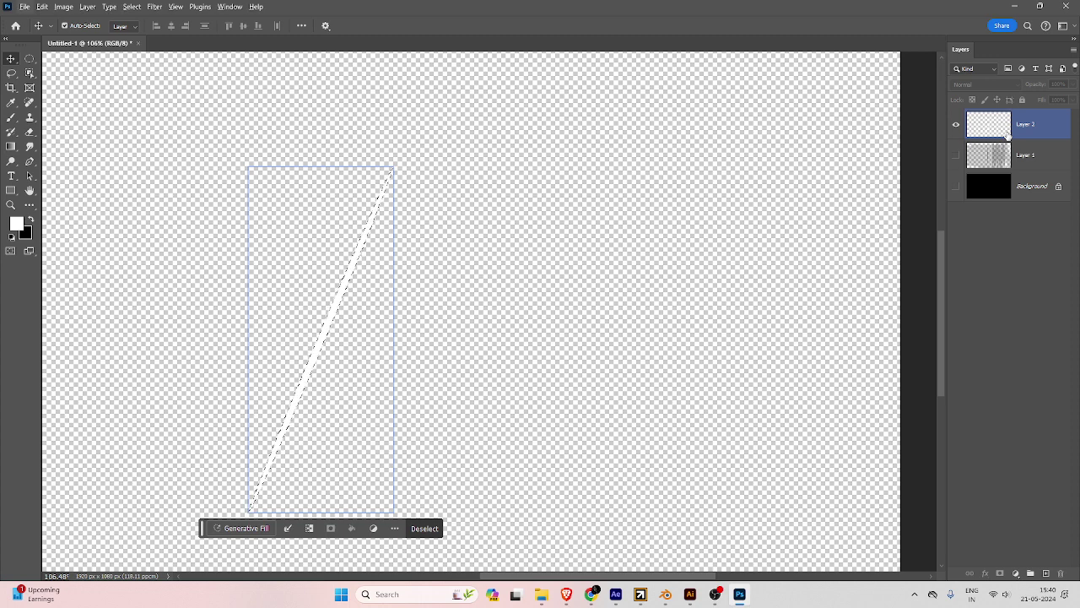
{"action": "left_click", "coordinate": [956, 126]}
{"action": "left_click", "coordinate": [956, 126]}
{"action": "left_click", "coordinate": [956, 126]}
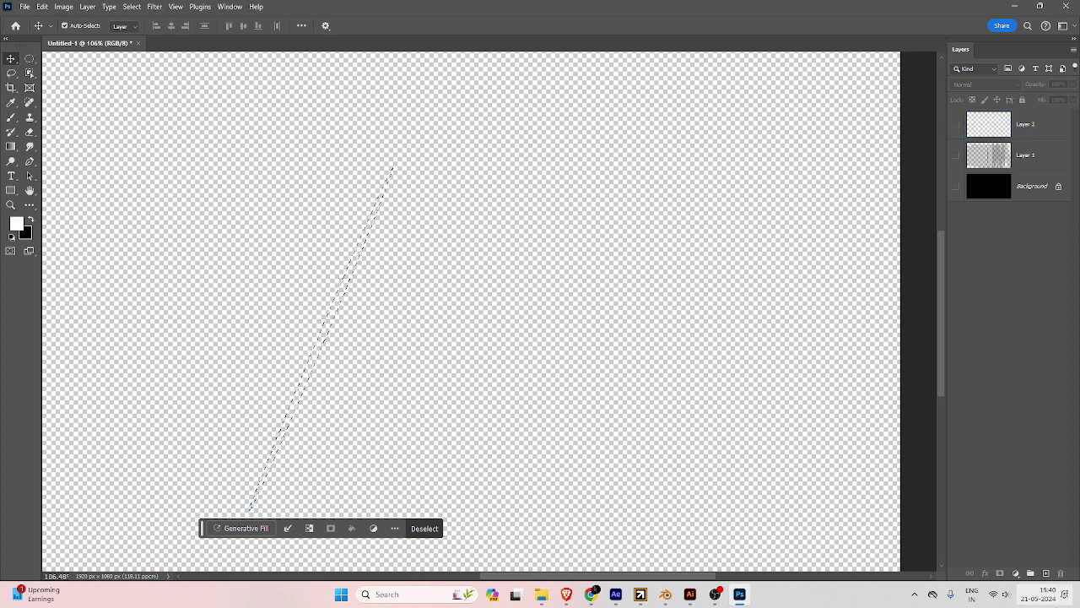
{"action": "left_click", "coordinate": [1045, 573]}
{"action": "key", "text": "alt+BackSpace"}
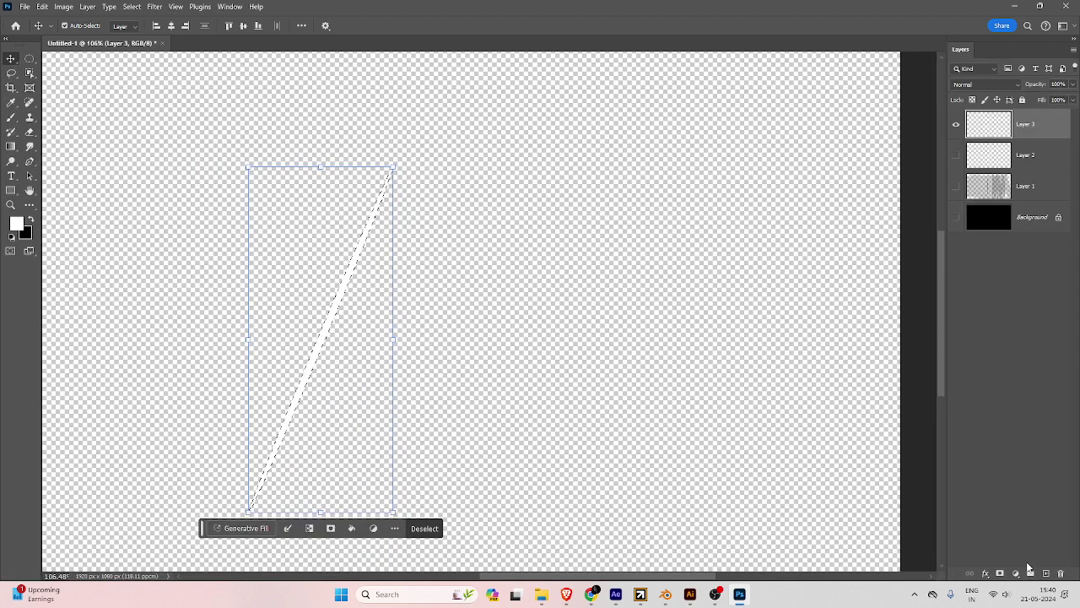
{"action": "key", "text": "ctrl+BackSpace"}
{"action": "key", "text": "ctrl+d"}
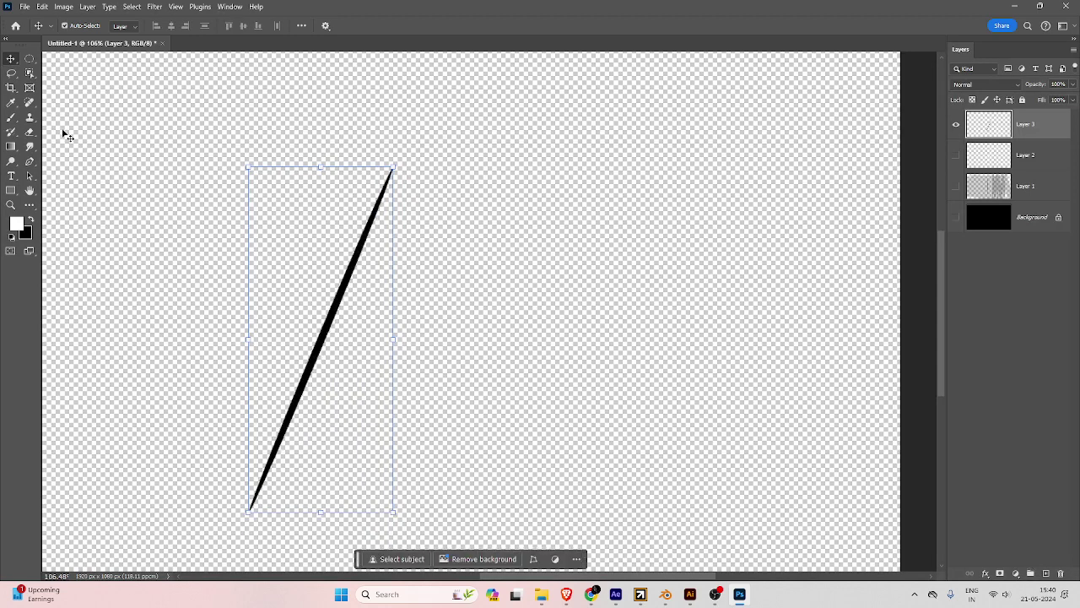
Define a brush preset from the slanted black ellipse, keeping the suggested name Sampled Brush 2.
{"action": "left_click", "coordinate": [63, 6]}
{"action": "mouse_move", "coordinate": [46, 8]}
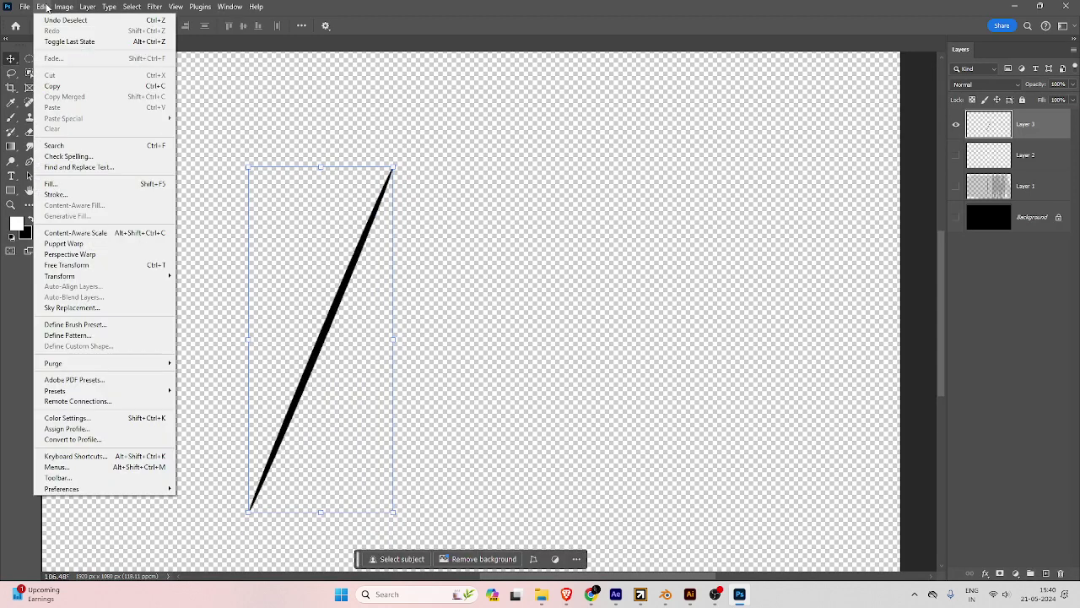
{"action": "left_click", "coordinate": [83, 325]}
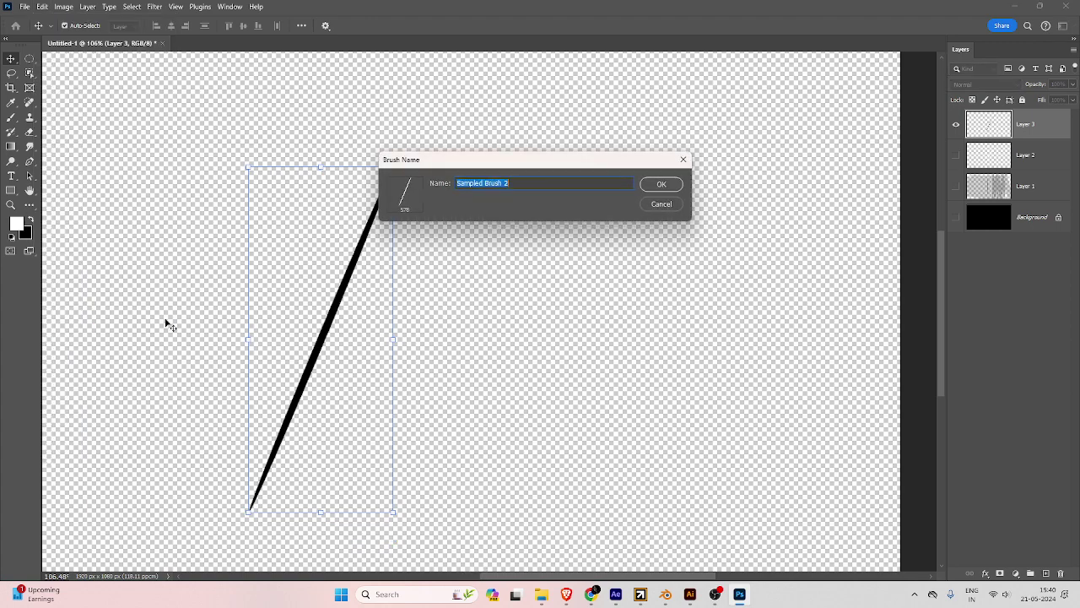
{"action": "left_click", "coordinate": [672, 186]}
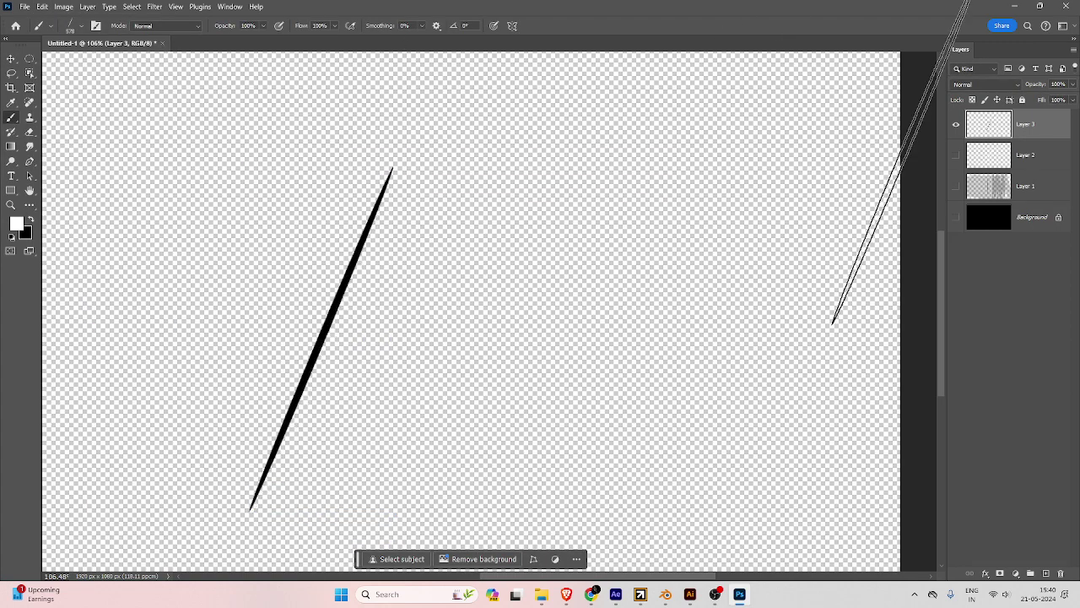
Hide the ellipse layer, add a new layer with the black Background shown, and reduce the slanted brush to 100 px.
{"action": "left_click", "coordinate": [956, 126]}
{"action": "left_click", "coordinate": [1046, 573]}
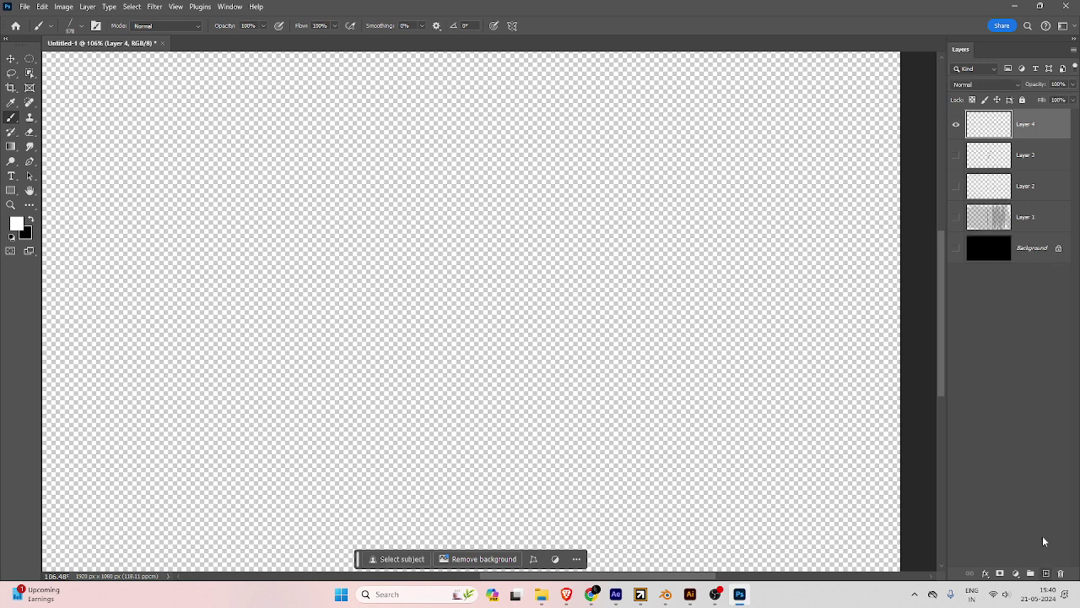
{"action": "left_click", "coordinate": [956, 247]}
{"action": "left_click_drag", "start_coordinate": [234, 500], "coordinate": [377, 157]}
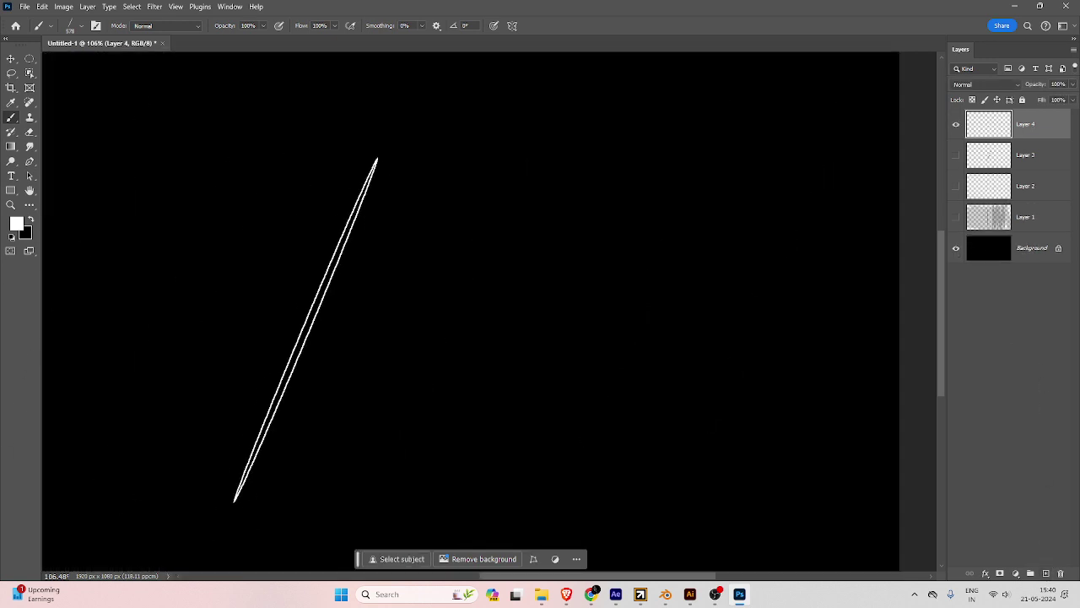
{"action": "key", "text": "ctrl+z"}
{"action": "key", "text": "ctrl+z"}
{"action": "key", "text": "ctrl+z"}
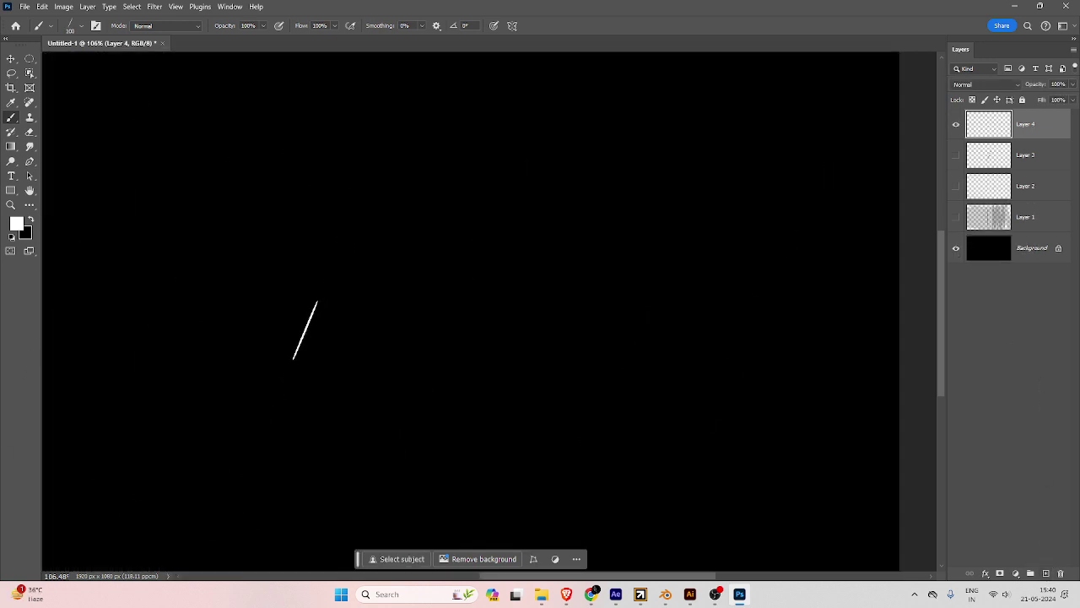
Try a long near-vertical white stroke and a second stroke from the canvas's upper left area, undoing both.
{"action": "key", "text": "ctrl+minus"}
{"action": "key", "text": "ctrl+minus"}
{"action": "key", "text": "ctrl+minus"}
{"action": "key", "text": "ctrl+minus"}
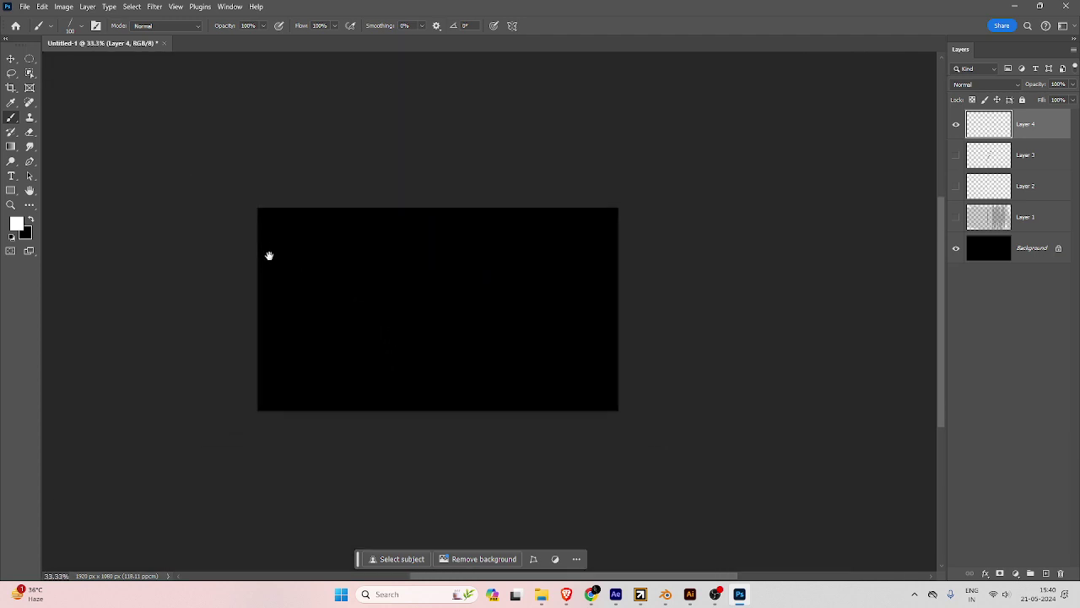
{"action": "left_click_drag", "start_coordinate": [346, 256], "coordinate": [342, 271]}
{"action": "left_click_drag", "start_coordinate": [357, 367], "coordinate": [366, 492]}
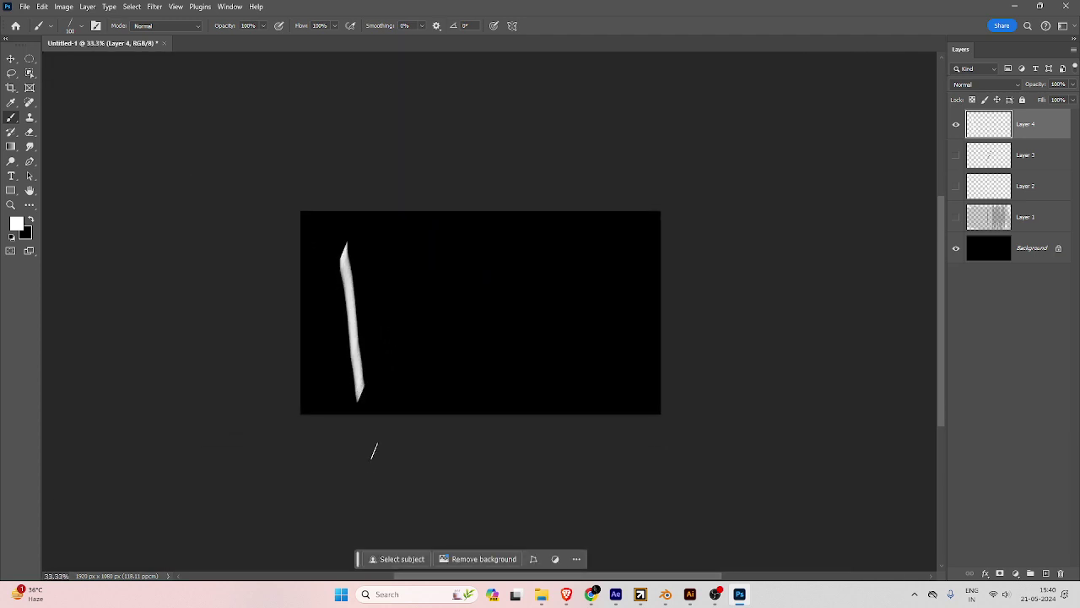
{"action": "key", "text": "ctrl+plus"}
{"action": "key", "text": "ctrl+plus"}
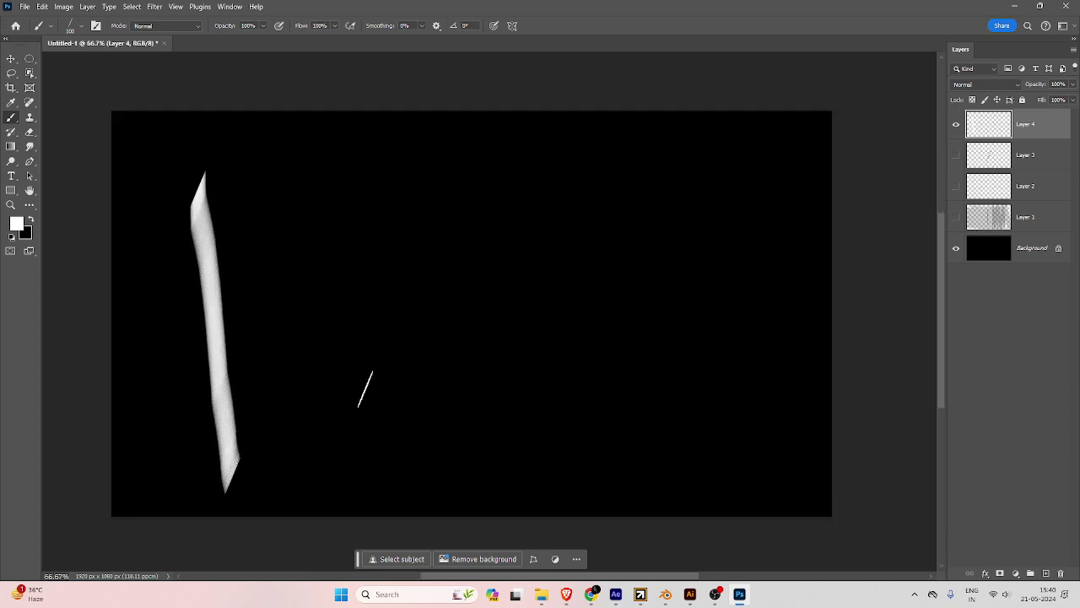
{"action": "key", "text": "ctrl+z"}
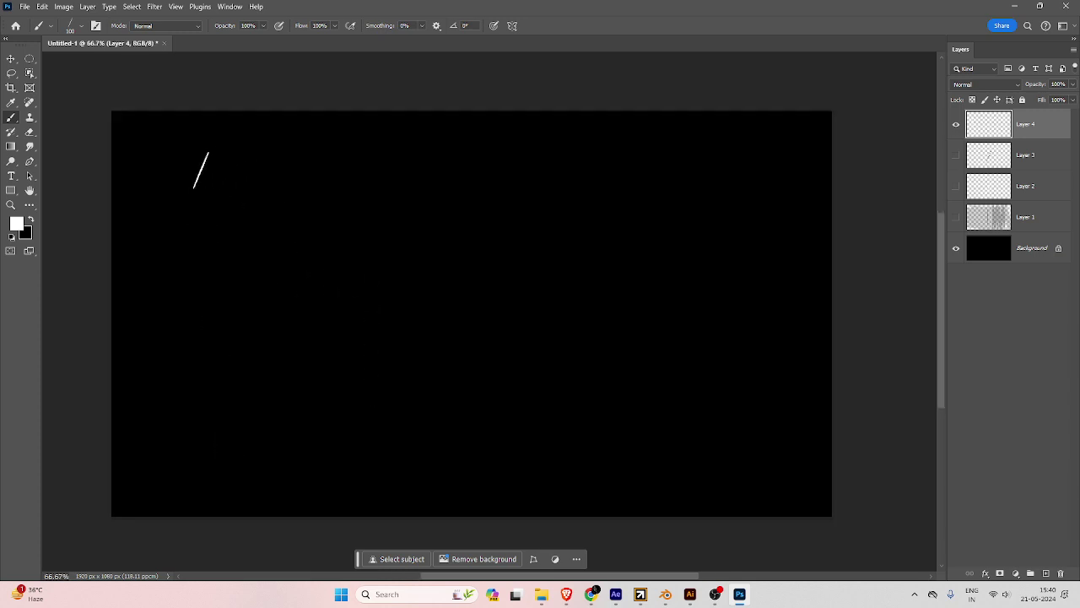
{"action": "mouse_move", "coordinate": [201, 170]}
{"action": "left_mouse_down"}
{"action": "mouse_move", "coordinate": [258, 502]}
{"action": "mouse_move", "coordinate": [385, 185]}
{"action": "left_mouse_up"}
{"action": "key", "text": "ctrl+z"}
Paint a large white calligraphic letter R with the slanted brush and extend its tail into a wavy flourish.
{"action": "left_click_drag", "start_coordinate": [326, 223], "coordinate": [305, 498]}
{"action": "left_click_drag", "start_coordinate": [282, 280], "coordinate": [422, 488]}
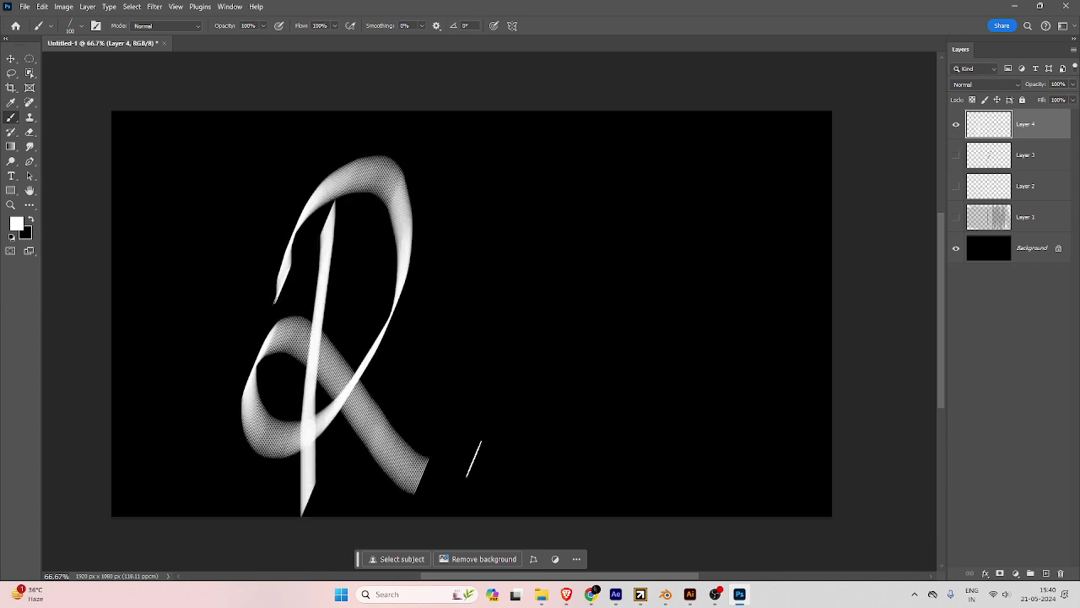
{"action": "mouse_move", "coordinate": [474, 458]}
{"action": "left_mouse_down"}
{"action": "mouse_move", "coordinate": [540, 400]}
{"action": "mouse_move", "coordinate": [620, 354]}
{"action": "left_mouse_up"}
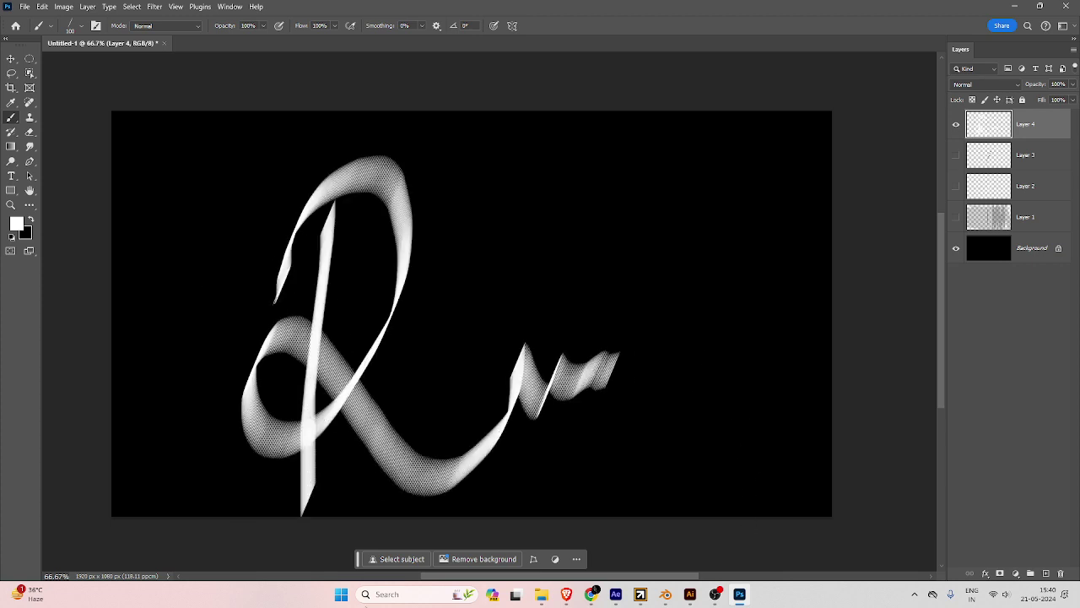
Paint a thin slanted stroke and a broad, nearly horizontal stroke beside the letter R to compare the brush's thickness.
{"action": "scroll", "coordinate": [391, 448], "scroll_direction": "up", "scroll_amount": 6}
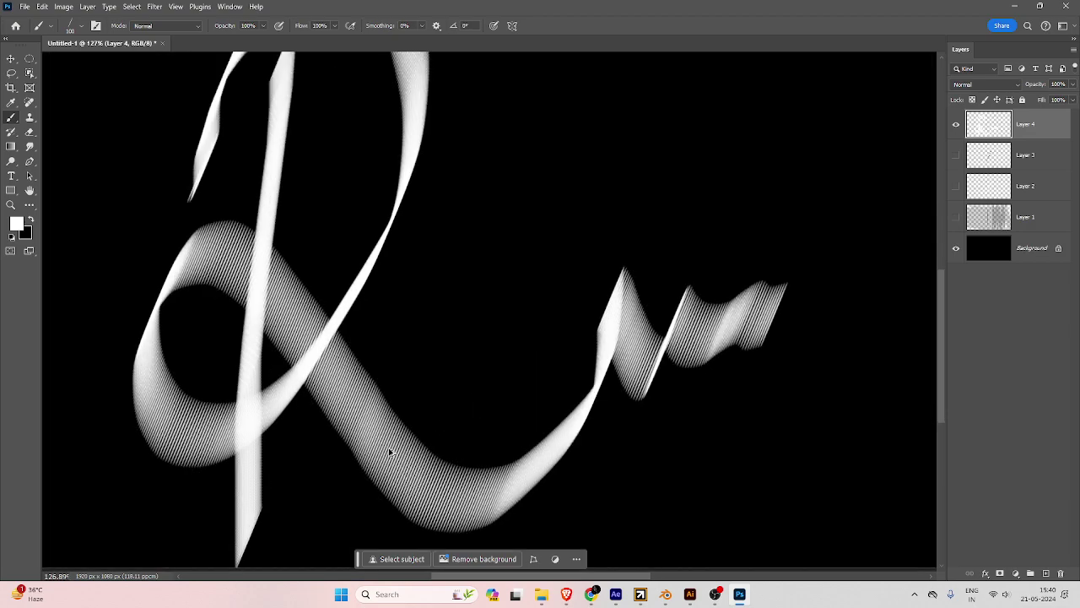
{"action": "scroll", "coordinate": [391, 449], "scroll_direction": "down", "scroll_amount": 5}
{"action": "left_click_drag", "start_coordinate": [502, 111], "coordinate": [422, 426]}
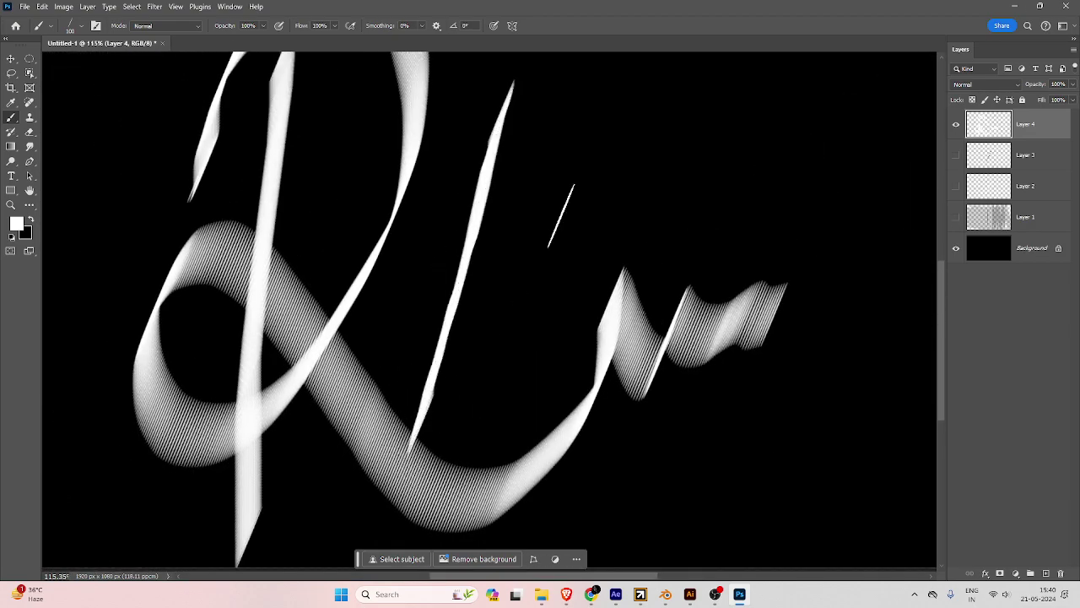
{"action": "mouse_move", "coordinate": [537, 198]}
{"action": "left_mouse_down"}
{"action": "mouse_move", "coordinate": [577, 195]}
{"action": "mouse_move", "coordinate": [859, 252]}
{"action": "left_mouse_up"}
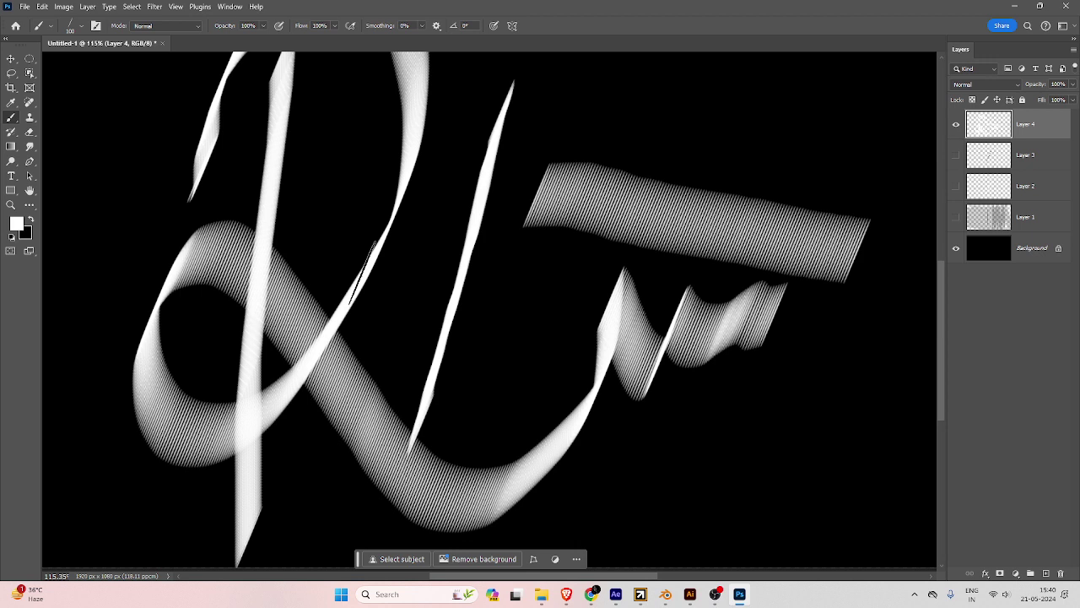
Hide Layer 4 with the calligraphy strokes and switch to the Chrome browser.
{"action": "left_click", "coordinate": [956, 124]}
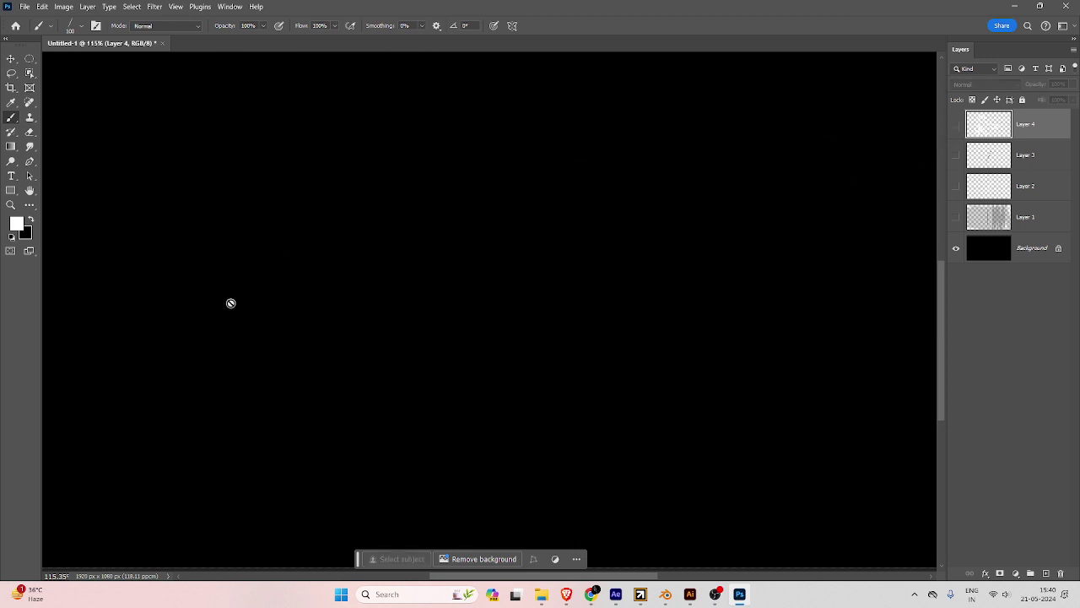
{"action": "left_click", "coordinate": [12, 60]}
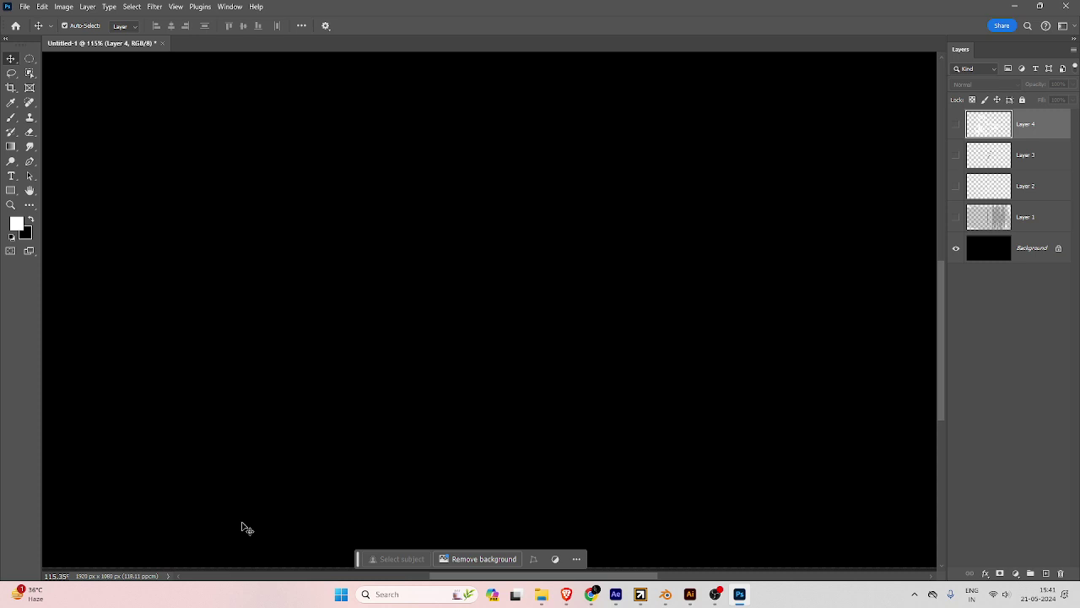
{"action": "left_click", "coordinate": [591, 594]}
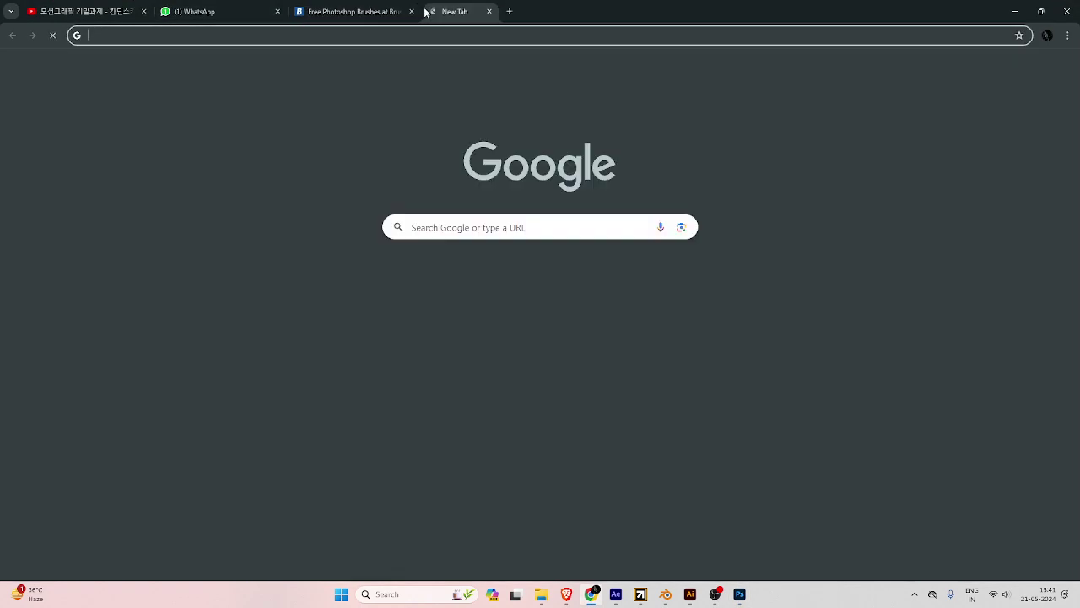
Search Google Images for "goodnight mat" and open the preview of the "Reuse Good Night Mat" image.
{"action": "left_click", "coordinate": [428, 10]}
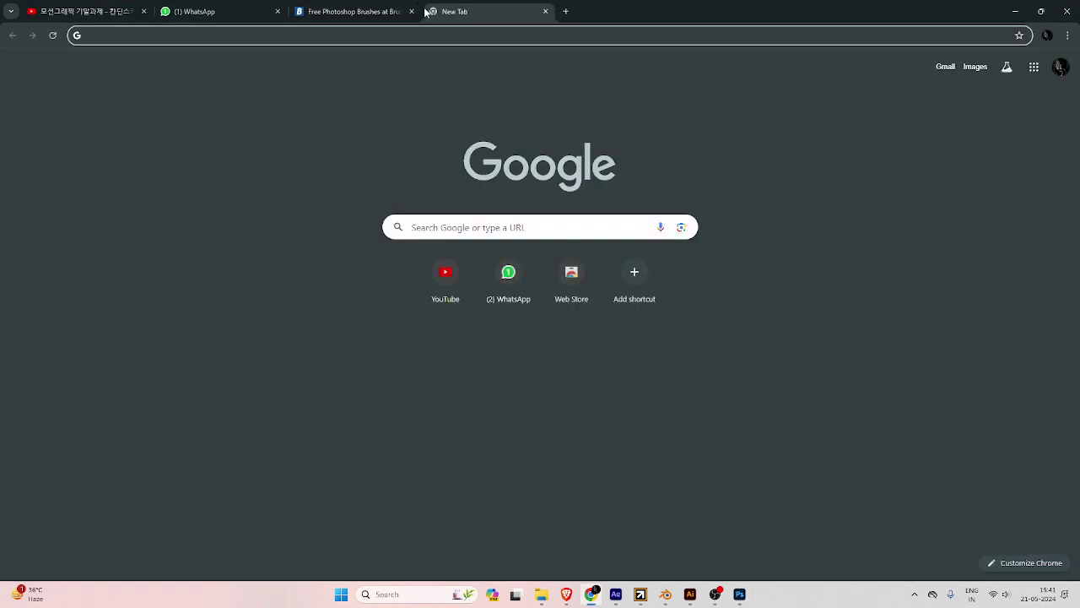
{"action": "type", "text": "goodni"}
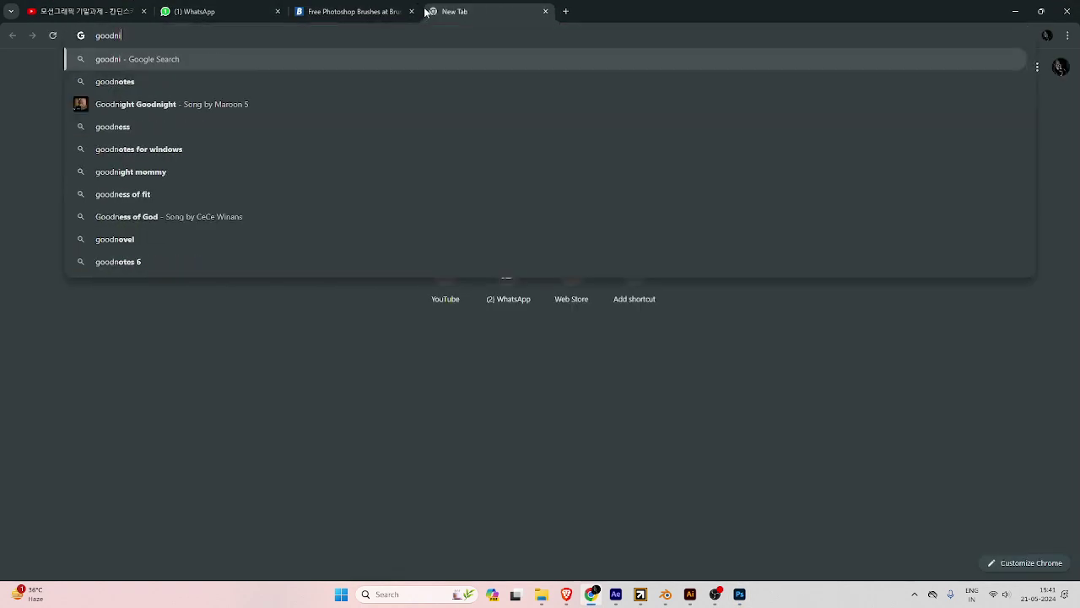
{"action": "type", "text": "ght mat"}
{"action": "key", "text": "Return"}
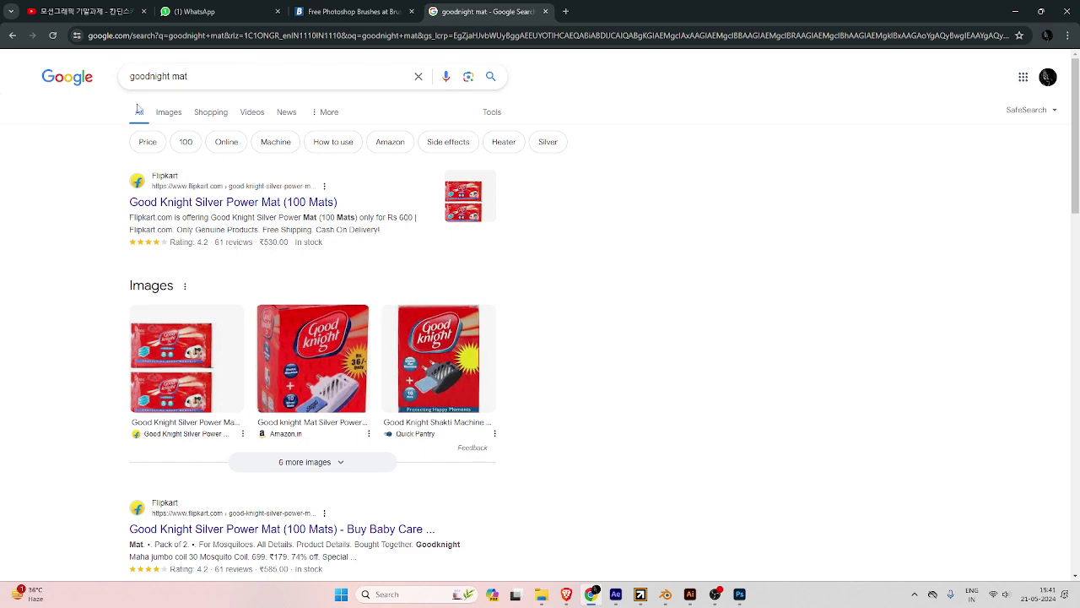
{"action": "left_click", "coordinate": [169, 112]}
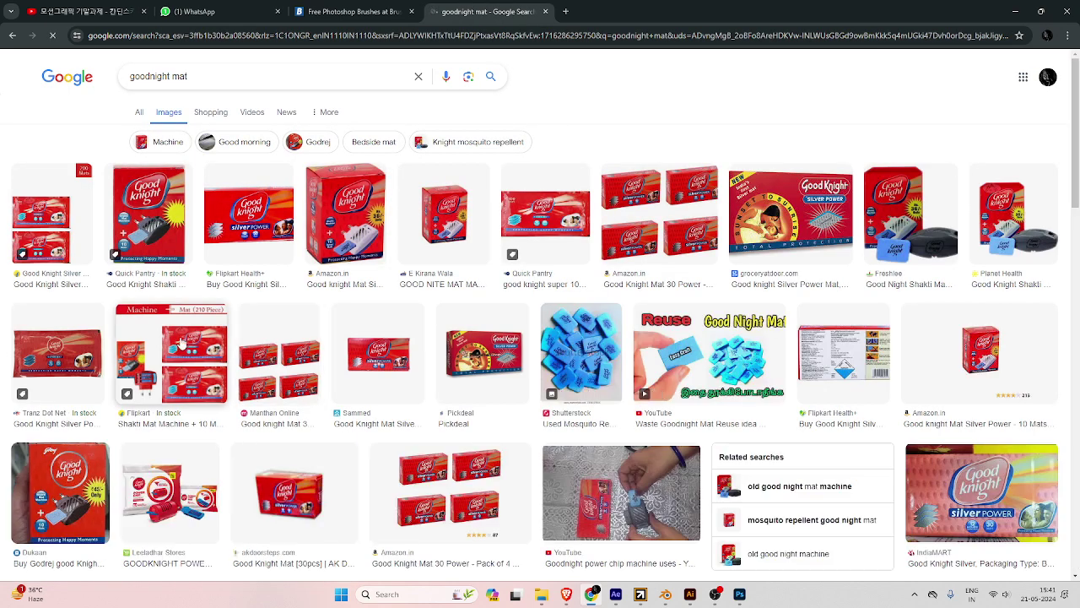
{"action": "left_click", "coordinate": [745, 371]}
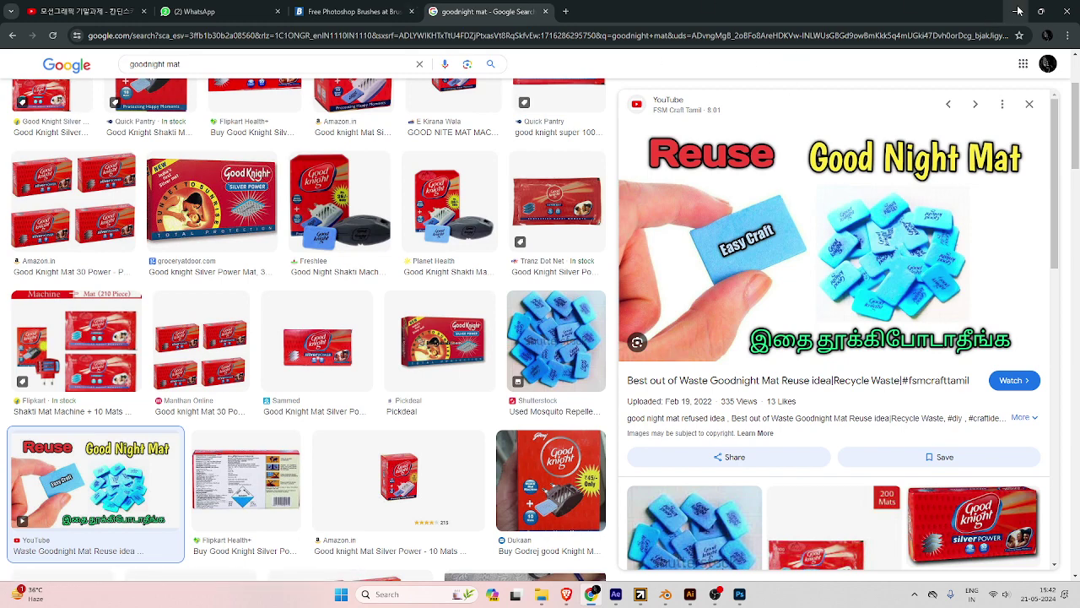
Open the coffee-beans file "vecteezy_coffee-beans-background_14033540 (1).png" from the Downloads folder in Photoshop.
{"action": "key", "text": "alt+Tab"}
{"action": "scroll", "coordinate": [403, 230], "scroll_direction": "down", "scroll_amount": 5}
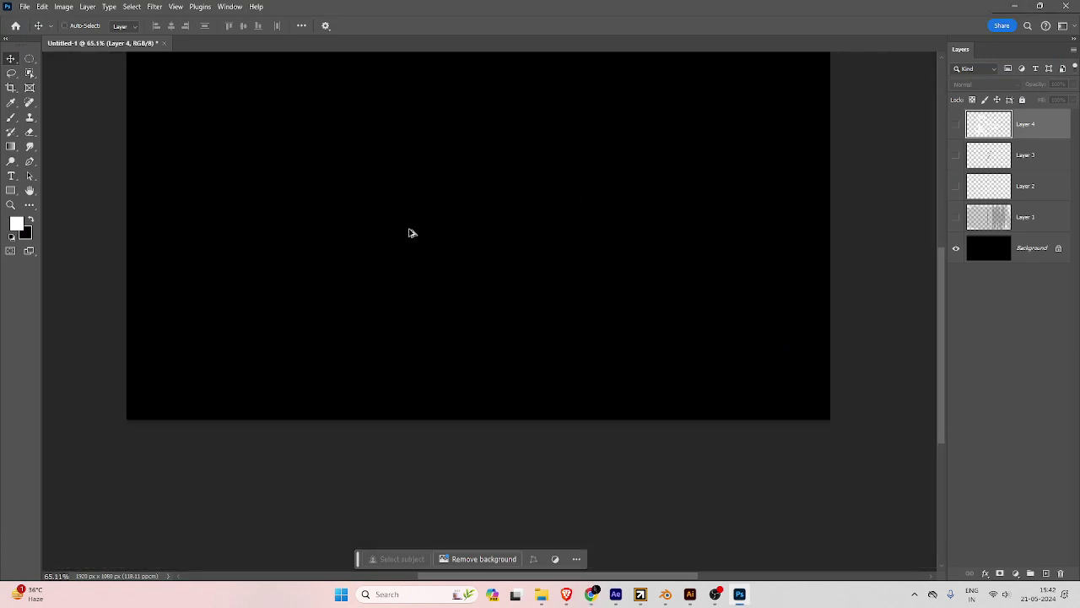
{"action": "scroll", "coordinate": [410, 221], "scroll_direction": "up", "scroll_amount": 2}
{"action": "scroll", "coordinate": [420, 229], "scroll_direction": "up", "scroll_amount": 3}
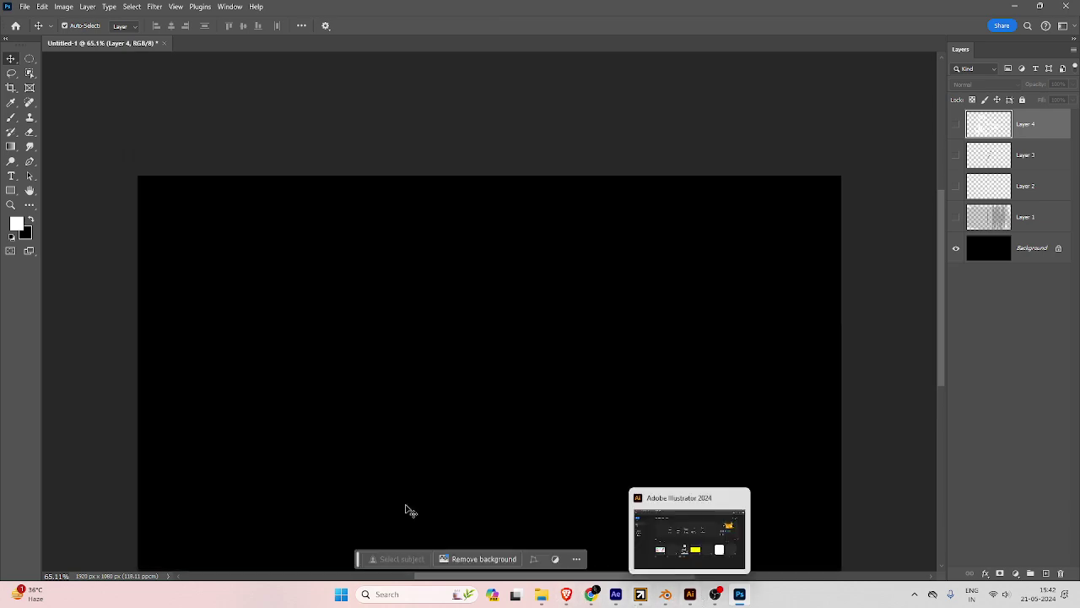
{"action": "left_click", "coordinate": [566, 595]}
{"action": "left_click", "coordinate": [566, 595]}
{"action": "left_click", "coordinate": [540, 594]}
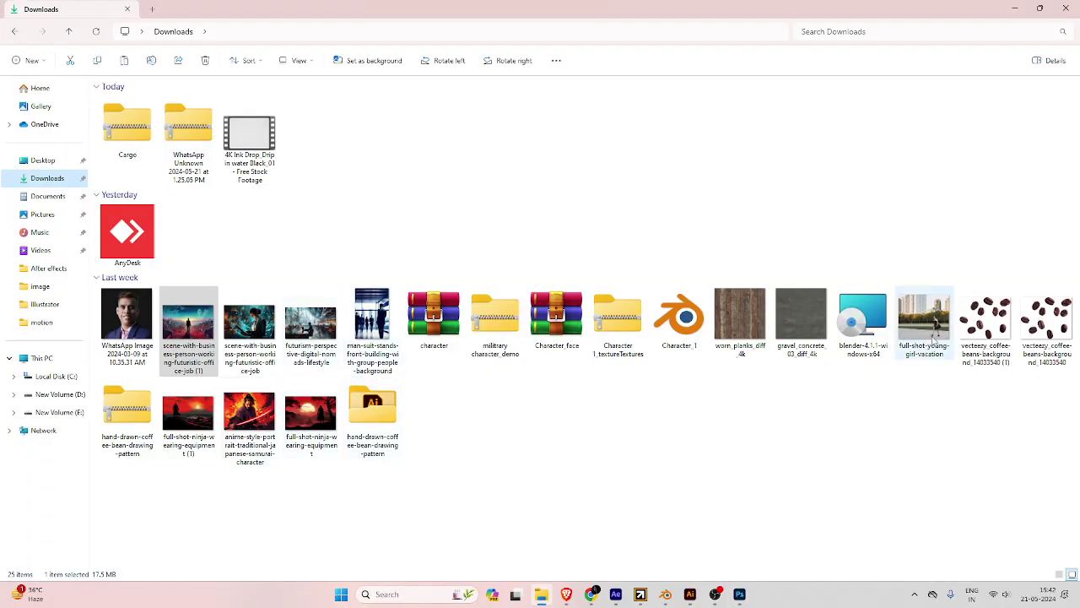
{"action": "left_click_drag", "start_coordinate": [986, 320], "coordinate": [385, 4]}
{"action": "key", "text": "alt+Tab"}
{"action": "left_click_drag", "start_coordinate": [498, 198], "coordinate": [444, 232]}
{"action": "key", "text": "ctrl+z"}
Isolate the coffee bean at the image's upper middle on its own layer with an elliptical selection, and delete the original Layer 1.
{"action": "left_click", "coordinate": [30, 59]}
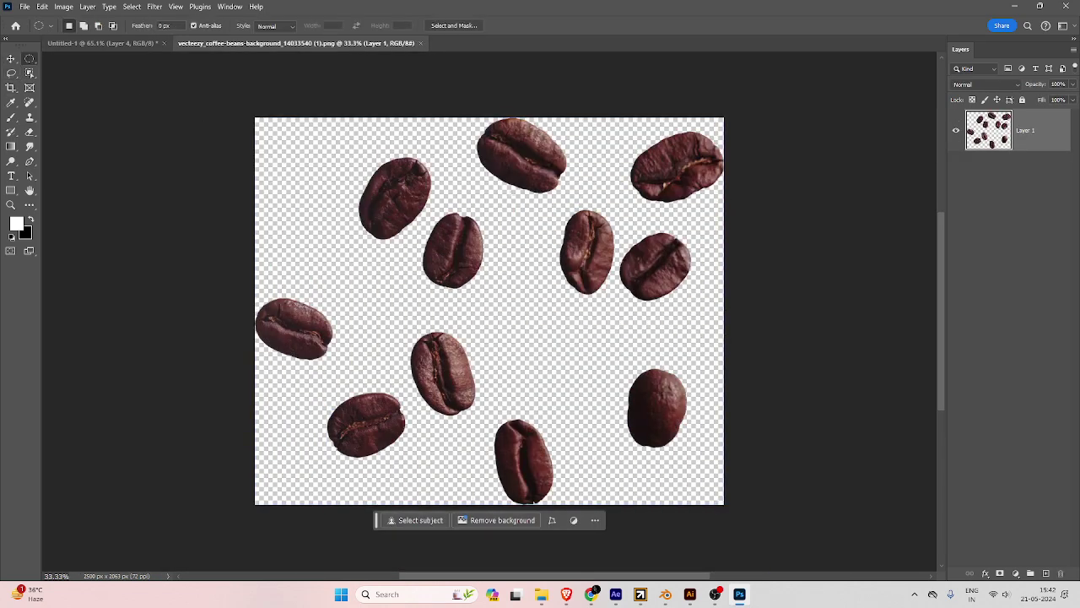
{"action": "left_click_drag", "start_coordinate": [472, 93], "coordinate": [591, 179]}
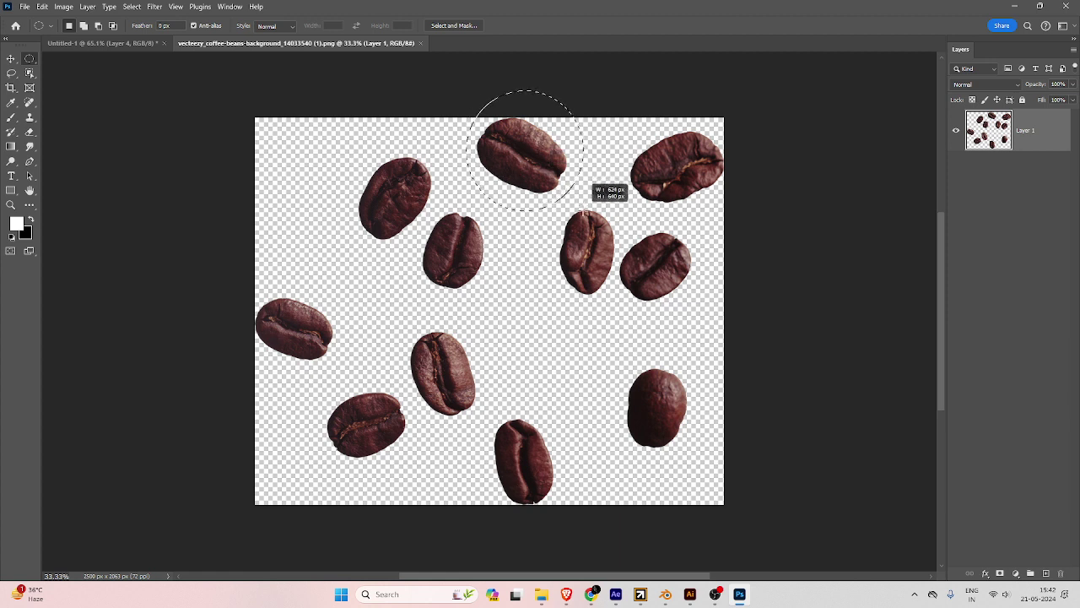
{"action": "key", "text": "ctrl+j"}
{"action": "left_click", "coordinate": [1026, 173]}
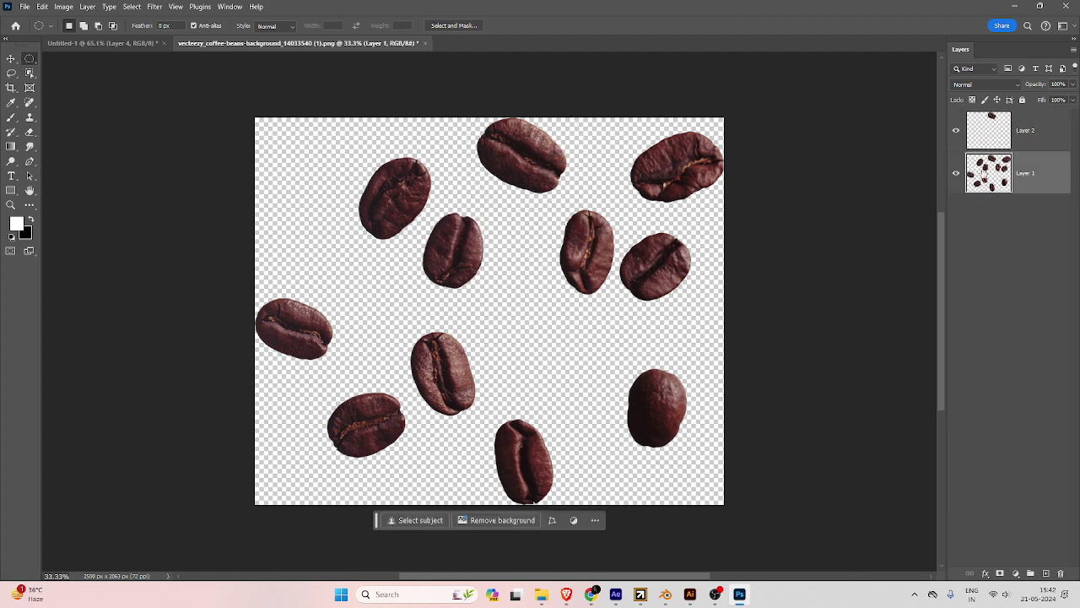
{"action": "key", "text": "Delete"}
Move the isolated coffee bean from the upper edge to near the middle of the canvas.
{"action": "left_click", "coordinate": [11, 61]}
{"action": "left_click_drag", "start_coordinate": [521, 152], "coordinate": [426, 294]}
{"action": "left_click_drag", "start_coordinate": [470, 253], "coordinate": [494, 295]}
{"action": "key", "text": "ctrl+z"}
{"action": "key", "text": "Return"}
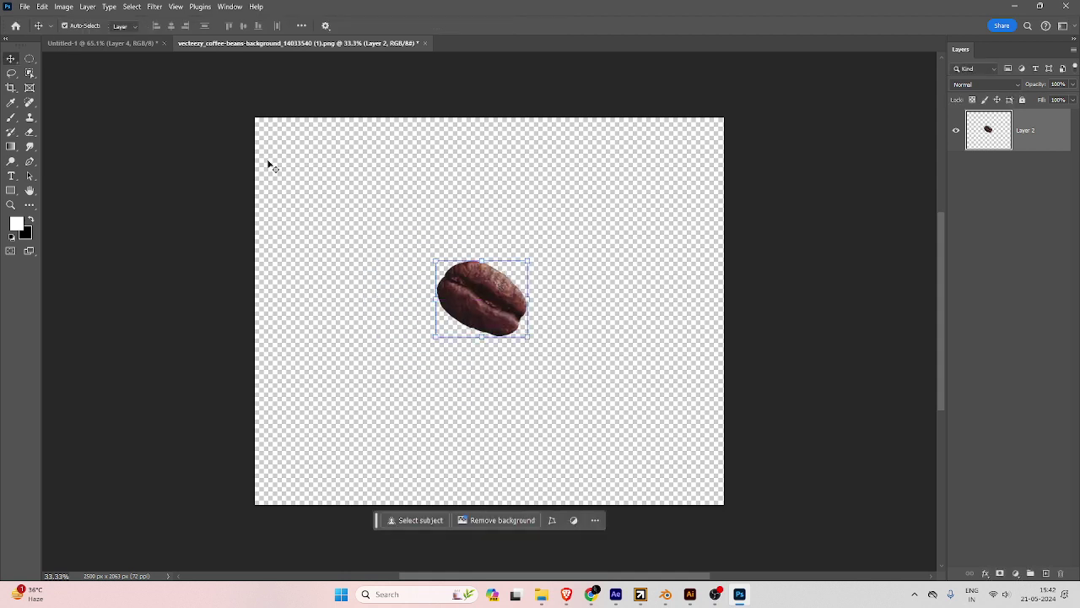
Define a brush preset from the isolated coffee bean, keeping the suggested name.
{"action": "left_click", "coordinate": [43, 6]}
{"action": "left_click", "coordinate": [85, 325]}
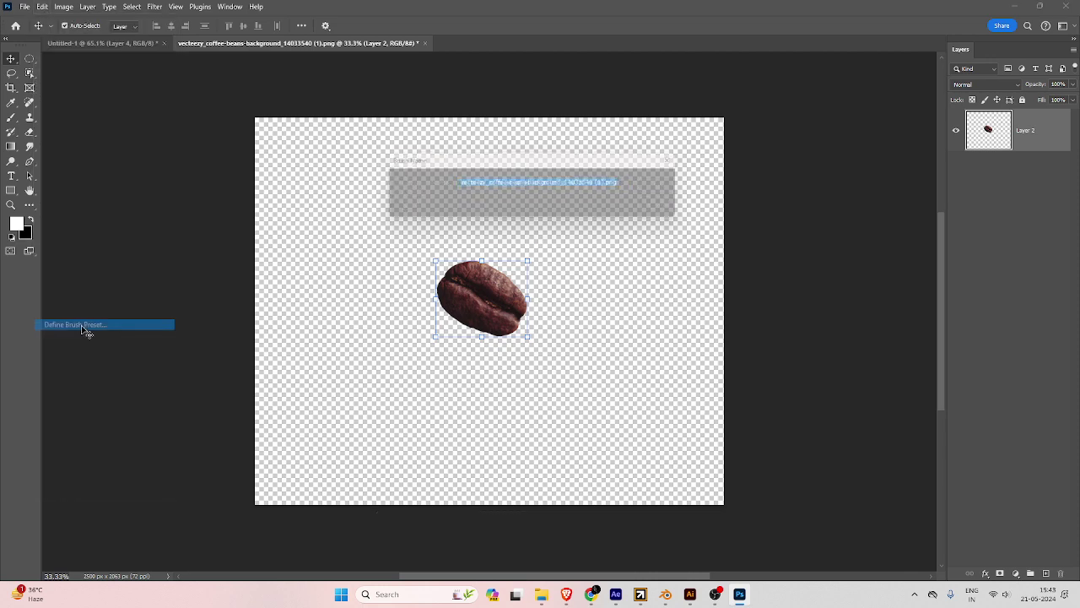
{"action": "left_click", "coordinate": [672, 185]}
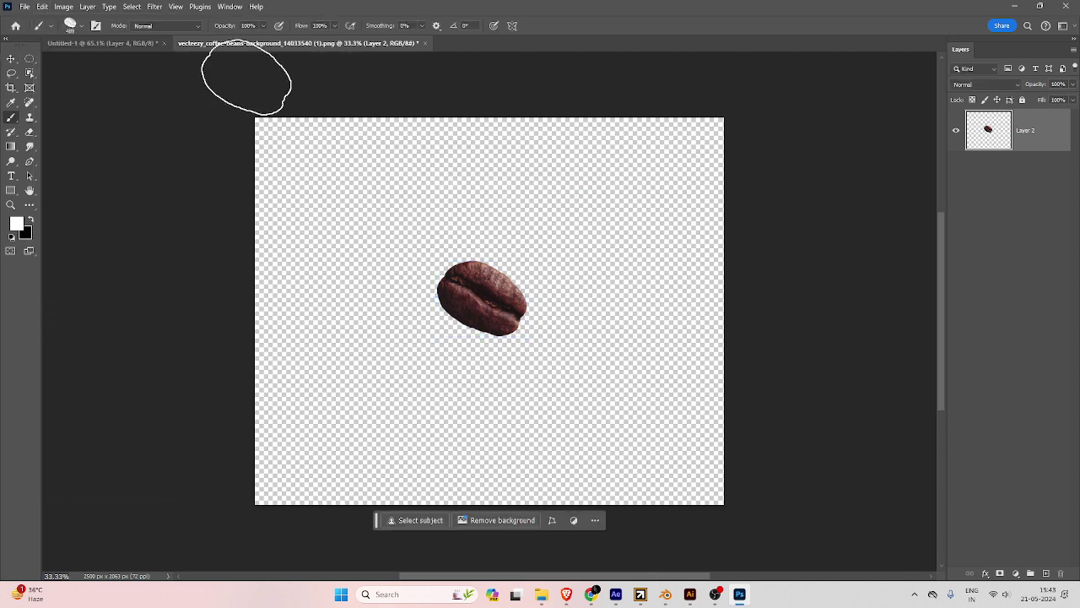
Add a new layer in the Untitled-1 document, stamp one white coffee bean with the Brush tool, and undo the stamp.
{"action": "left_click", "coordinate": [103, 42]}
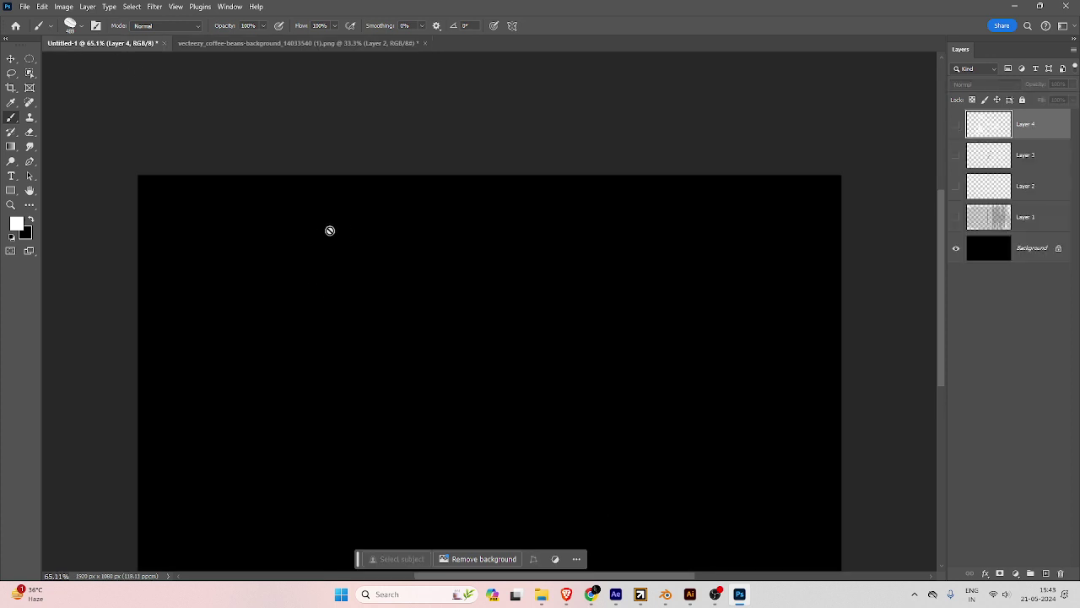
{"action": "left_click", "coordinate": [1045, 573]}
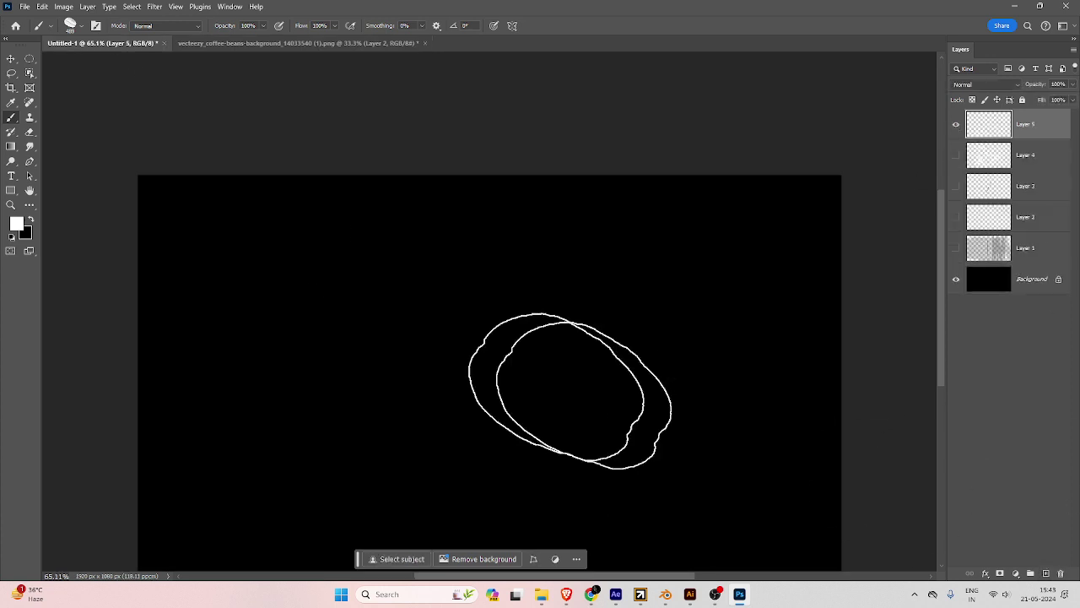
{"action": "left_click", "coordinate": [285, 276]}
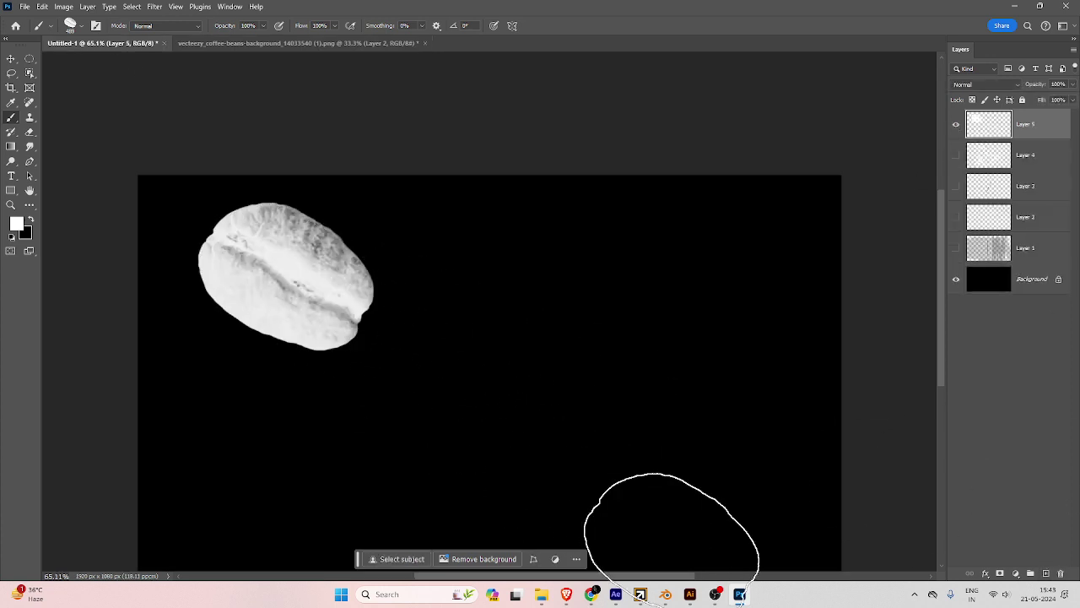
{"action": "key", "text": "ctrl+z"}
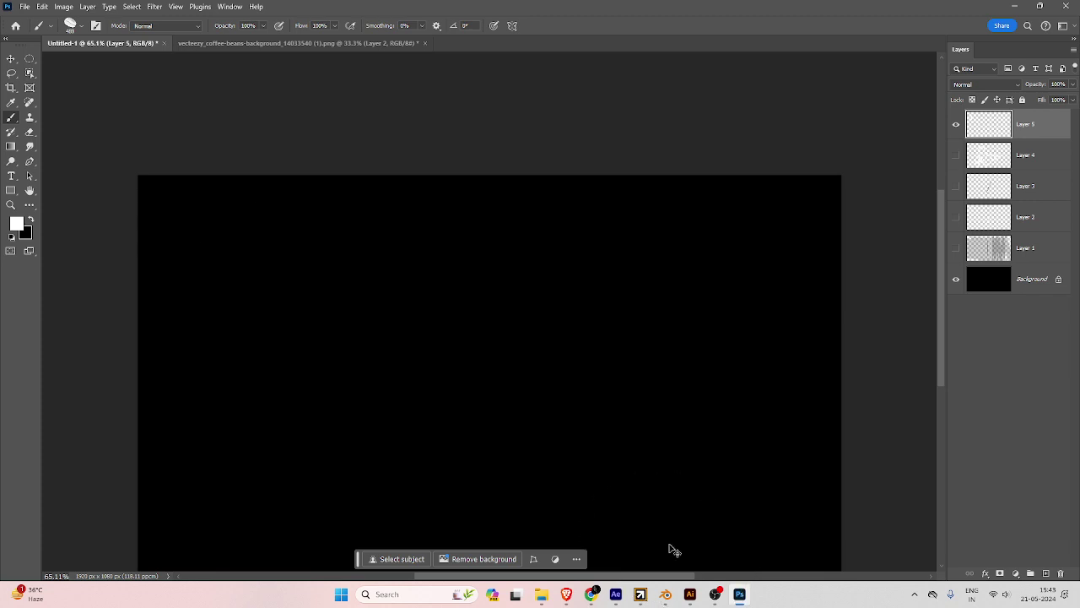
Try a sweeping white coffee-bean stroke, undo it, and brush white over nearly the whole canvas on Layer 5.
{"action": "mouse_move", "coordinate": [296, 427]}
{"action": "left_mouse_down"}
{"action": "mouse_move", "coordinate": [347, 212]}
{"action": "mouse_move", "coordinate": [337, 246]}
{"action": "left_mouse_up"}
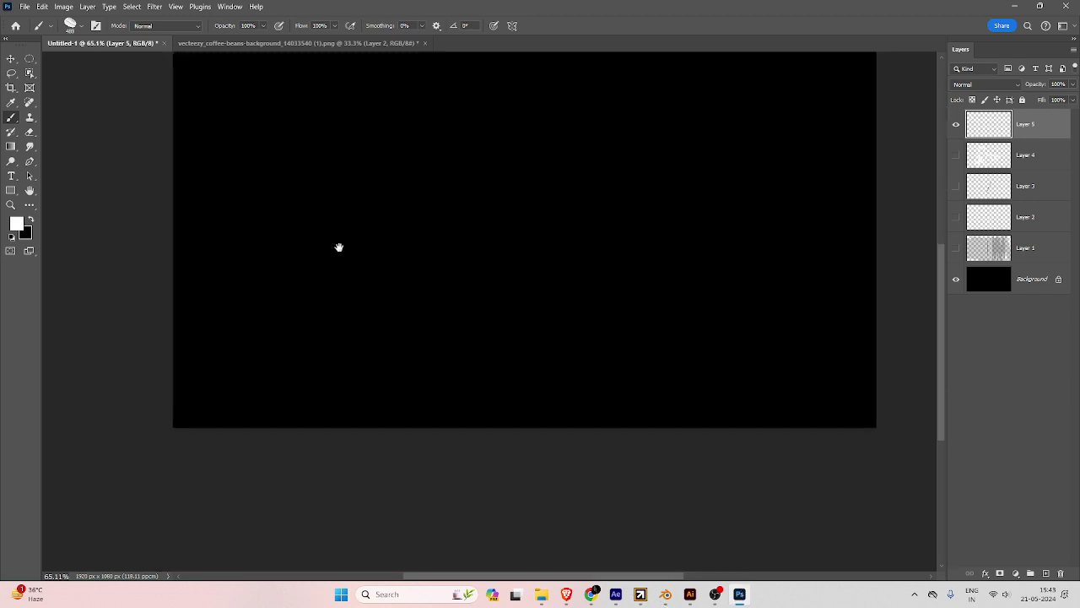
{"action": "mouse_move", "coordinate": [228, 316]}
{"action": "left_mouse_down"}
{"action": "mouse_move", "coordinate": [1051, 335]}
{"action": "mouse_move", "coordinate": [181, 386]}
{"action": "left_mouse_up"}
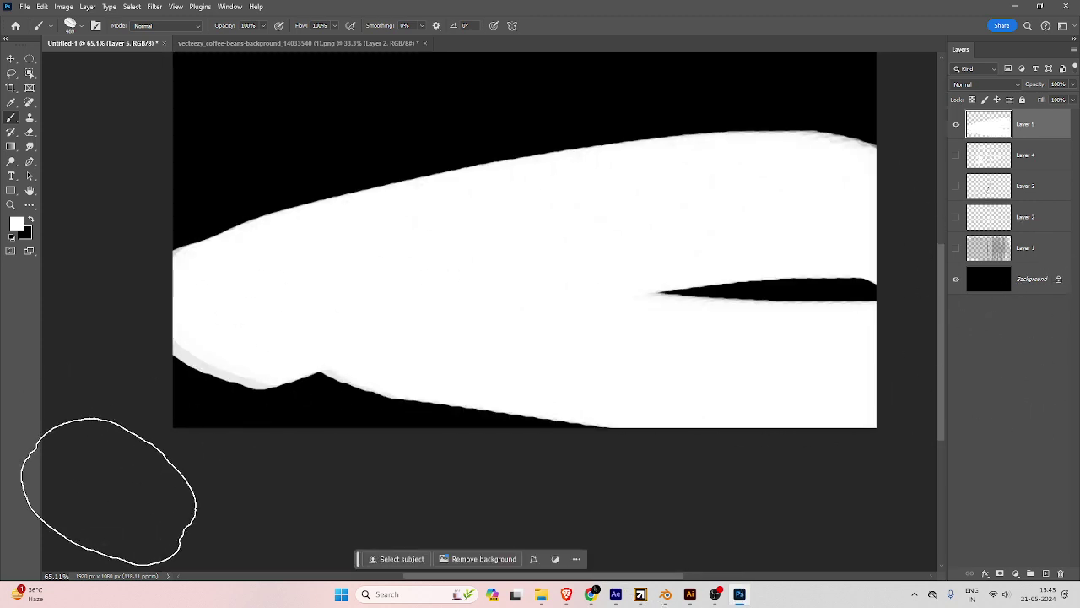
{"action": "key", "text": "ctrl+z"}
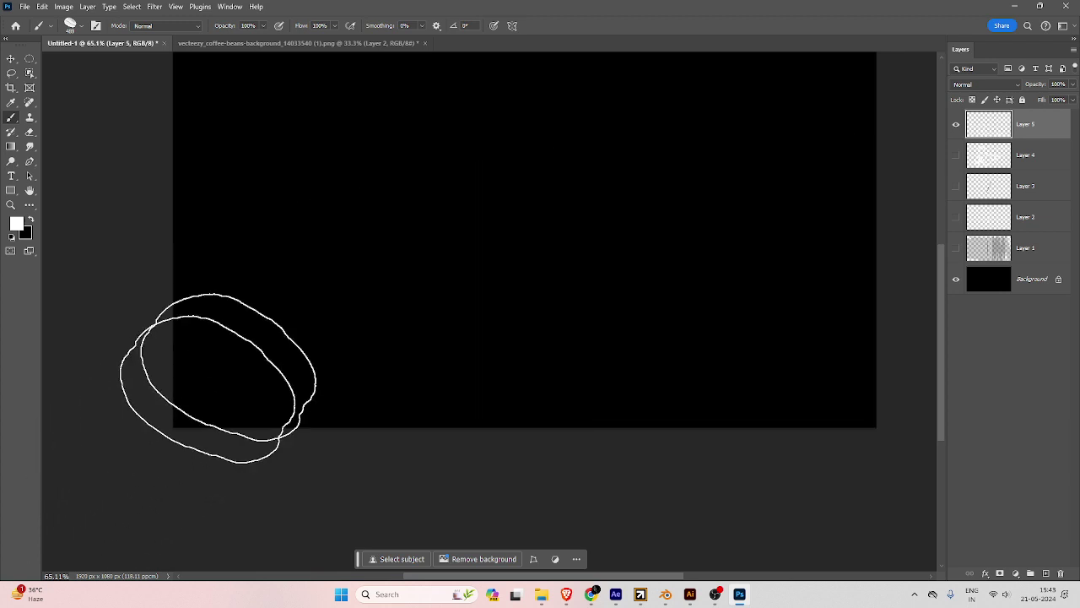
{"action": "left_click_drag", "start_coordinate": [271, 305], "coordinate": [257, 334]}
{"action": "mouse_move", "coordinate": [149, 368]}
{"action": "left_mouse_down"}
{"action": "mouse_move", "coordinate": [523, 470]}
{"action": "mouse_move", "coordinate": [368, 304]}
{"action": "mouse_move", "coordinate": [217, 241]}
{"action": "mouse_move", "coordinate": [532, 363]}
{"action": "mouse_move", "coordinate": [489, 190]}
{"action": "left_mouse_up"}
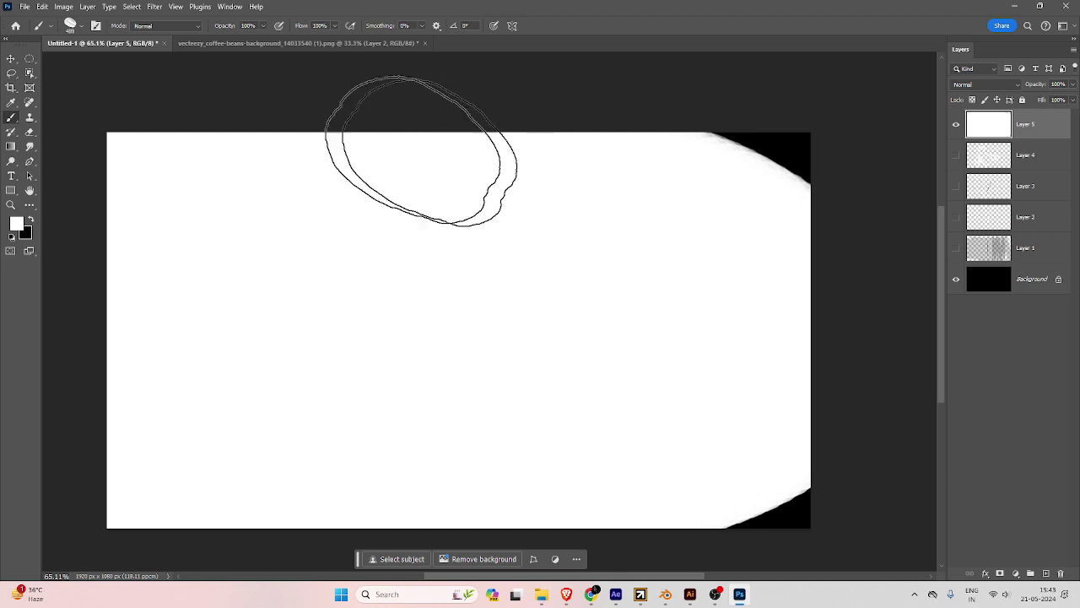
Check the original bean's color in the coffee-bean image and set Untitled-1's foreground color to brown, #683600.
{"action": "left_click", "coordinate": [230, 43]}
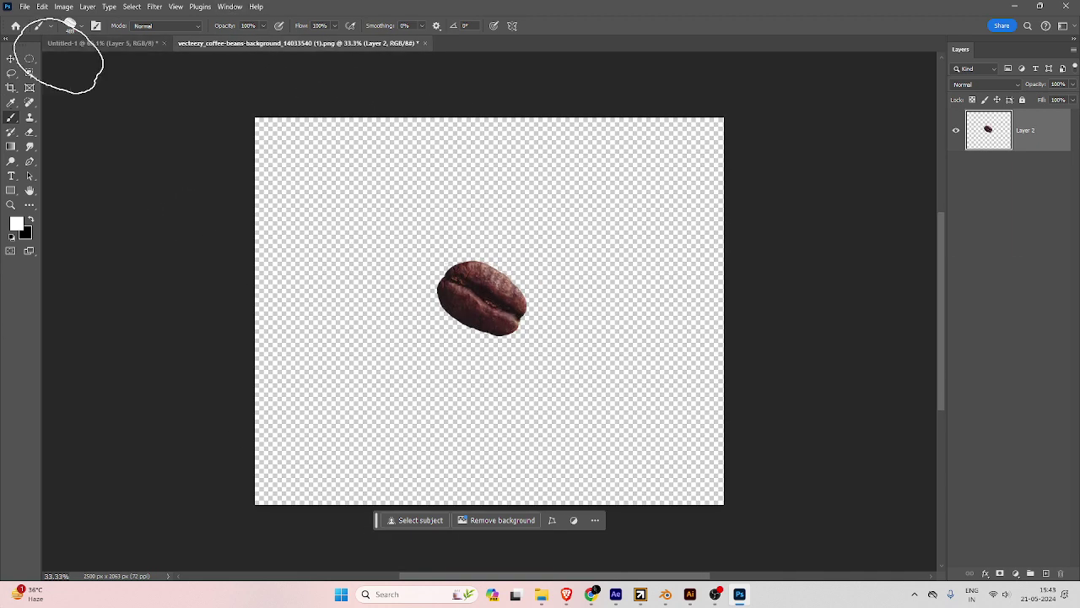
{"action": "left_click", "coordinate": [99, 43]}
{"action": "left_click", "coordinate": [16, 222]}
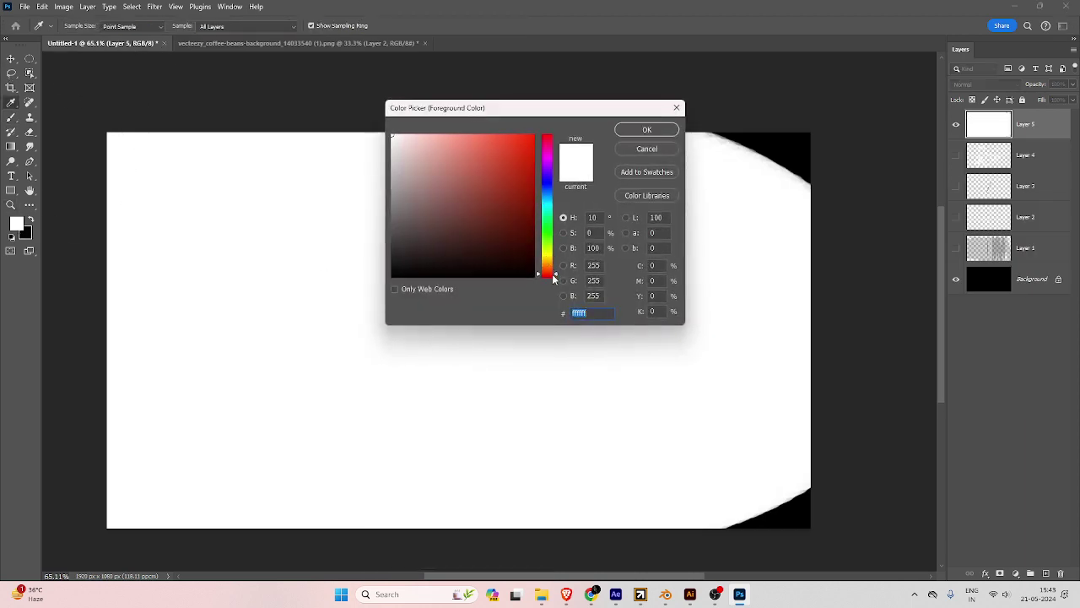
{"action": "left_click_drag", "start_coordinate": [545, 270], "coordinate": [544, 265]}
{"action": "left_click_drag", "start_coordinate": [530, 216], "coordinate": [550, 216]}
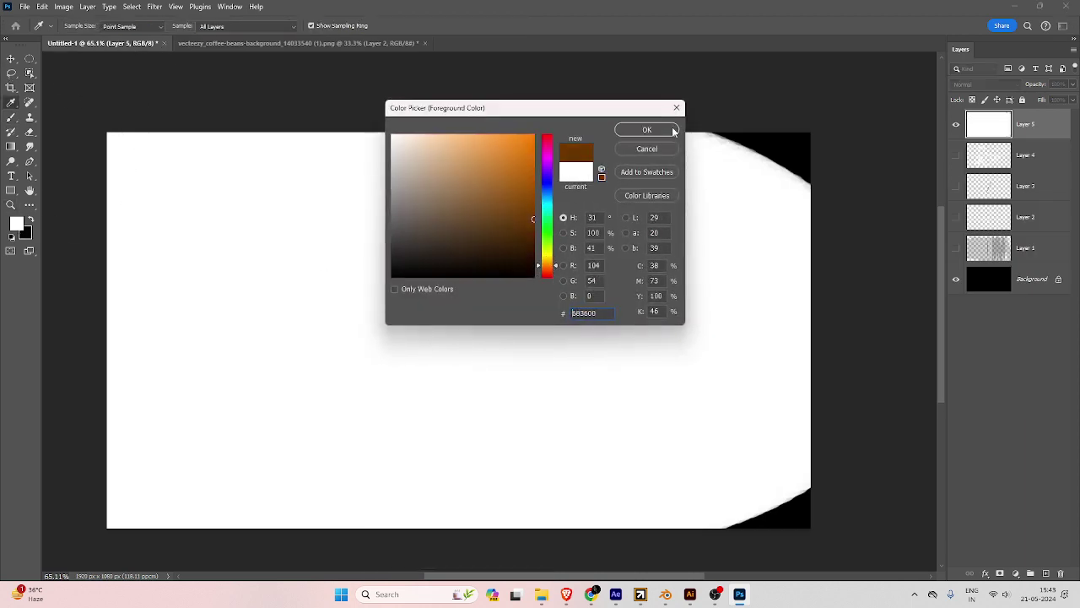
{"action": "left_click", "coordinate": [646, 129]}
{"action": "key", "text": "b"}
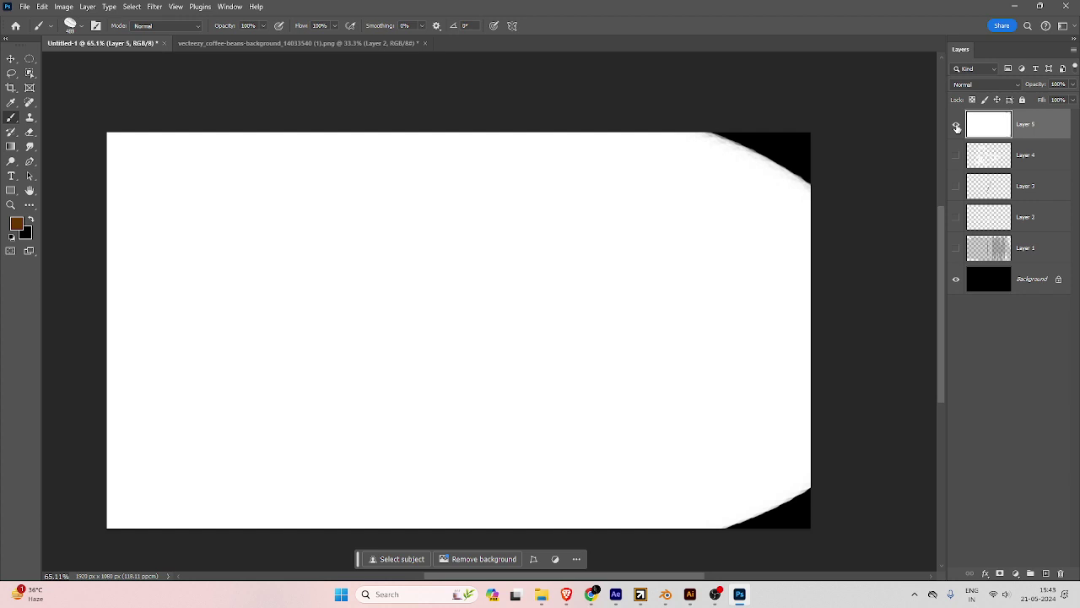
Clear the white paint from Layer 5, try a broad brown coffee-bean stroke, and undo that stroke.
{"action": "left_click", "coordinate": [956, 127]}
{"action": "left_click_drag", "start_coordinate": [226, 276], "coordinate": [462, 314]}
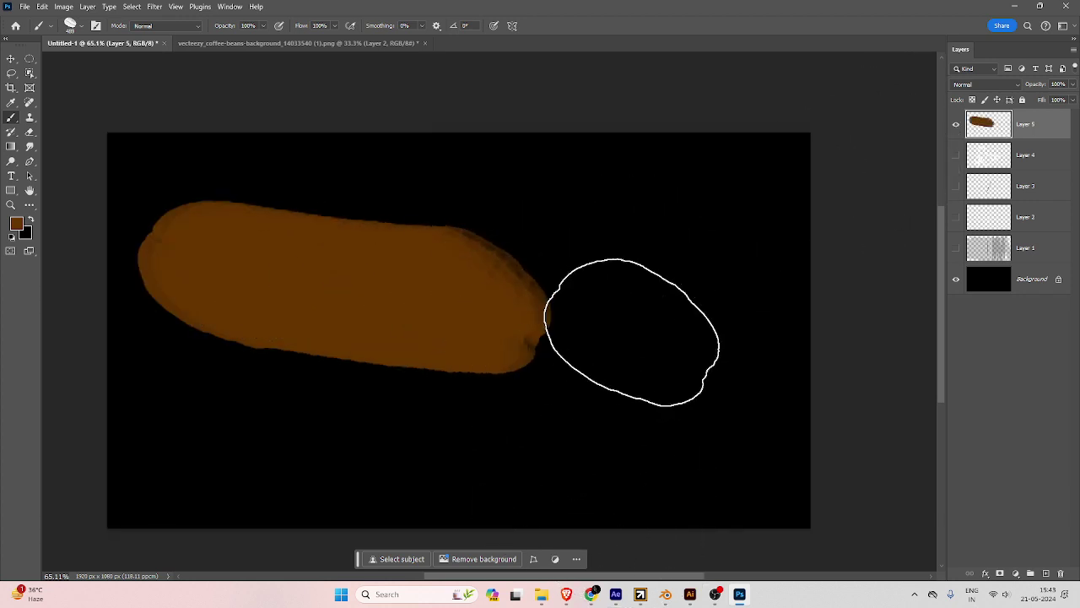
{"action": "key", "text": "ctrl+z"}
Try two single brown coffee-bean stamps, one at the upper middle and one at the lower left of the canvas, and undo both.
{"action": "left_click", "coordinate": [477, 277]}
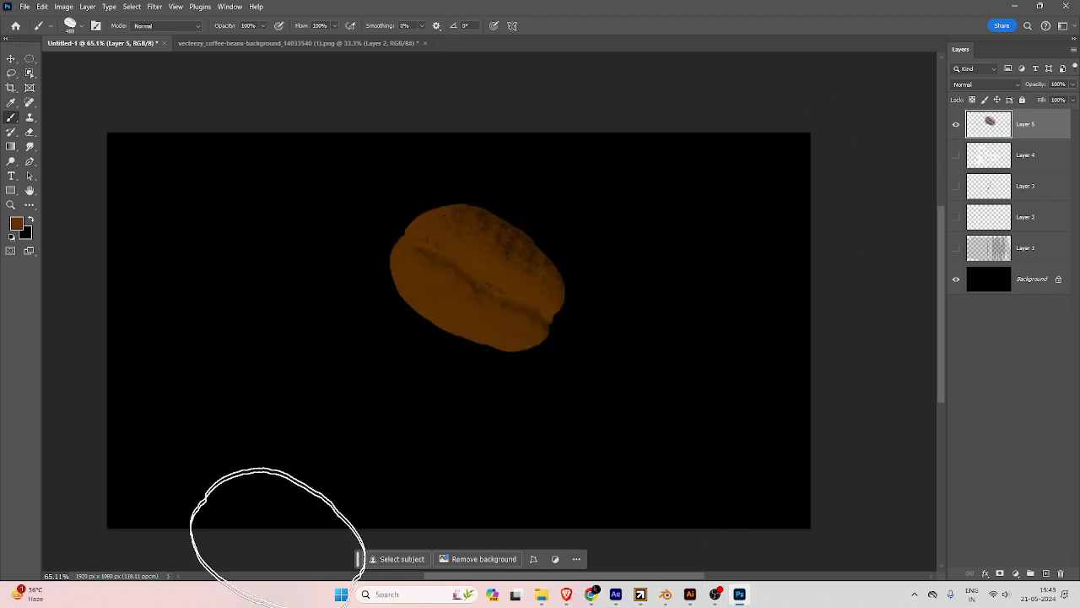
{"action": "left_click", "coordinate": [226, 401]}
{"action": "mouse_move", "coordinate": [591, 595]}
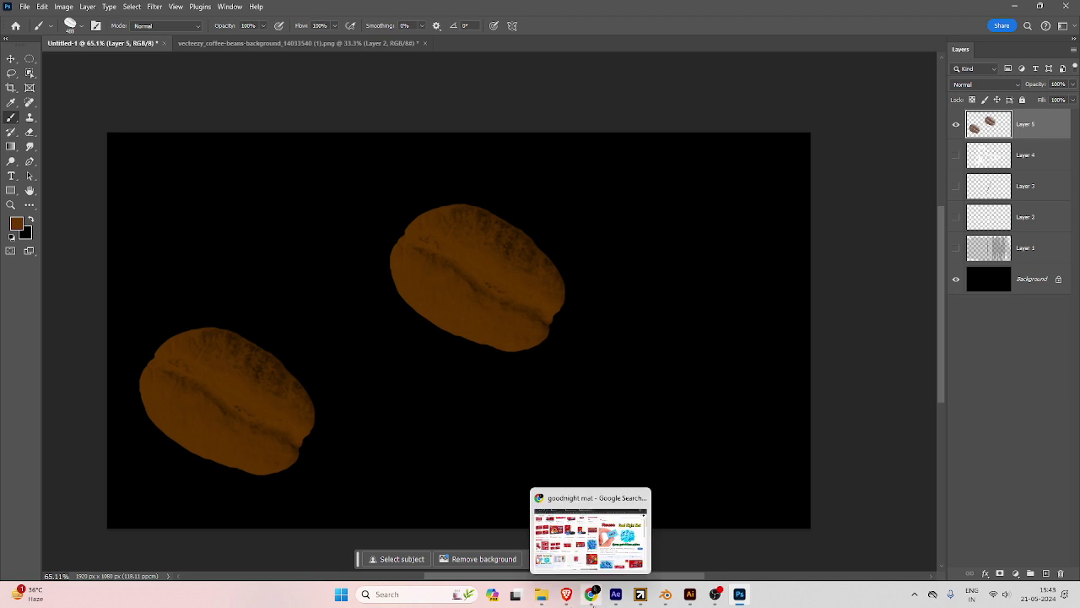
{"action": "key", "text": "ctrl+z"}
{"action": "key", "text": "ctrl+z"}
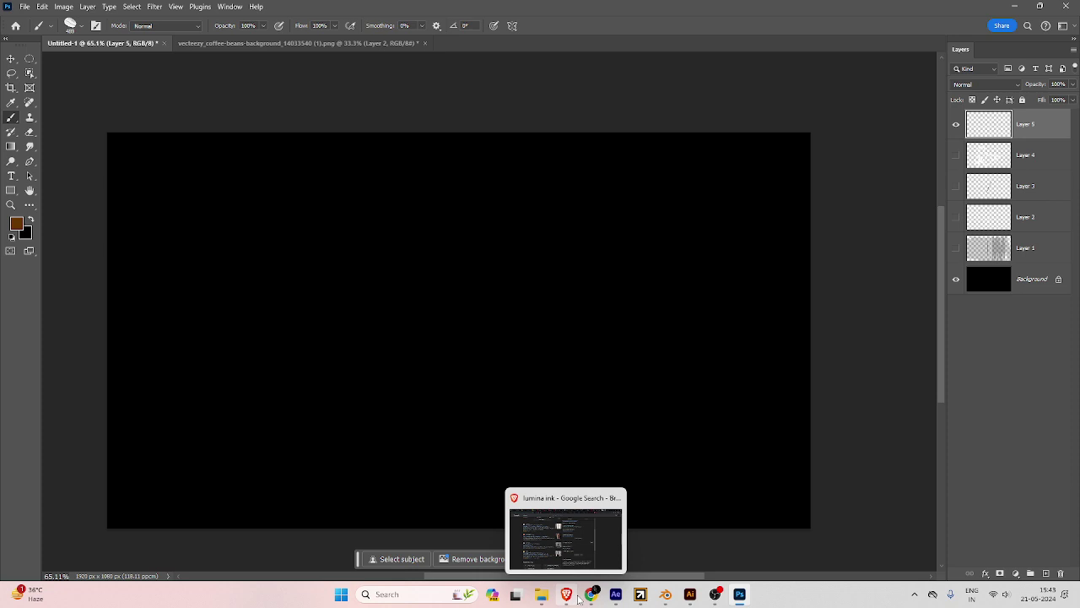
Compare a single brown bean stamp with a long curved stroke of the same brush, and undo both.
{"action": "left_click", "coordinate": [359, 266]}
{"action": "left_click_drag", "start_coordinate": [240, 352], "coordinate": [785, 523]}
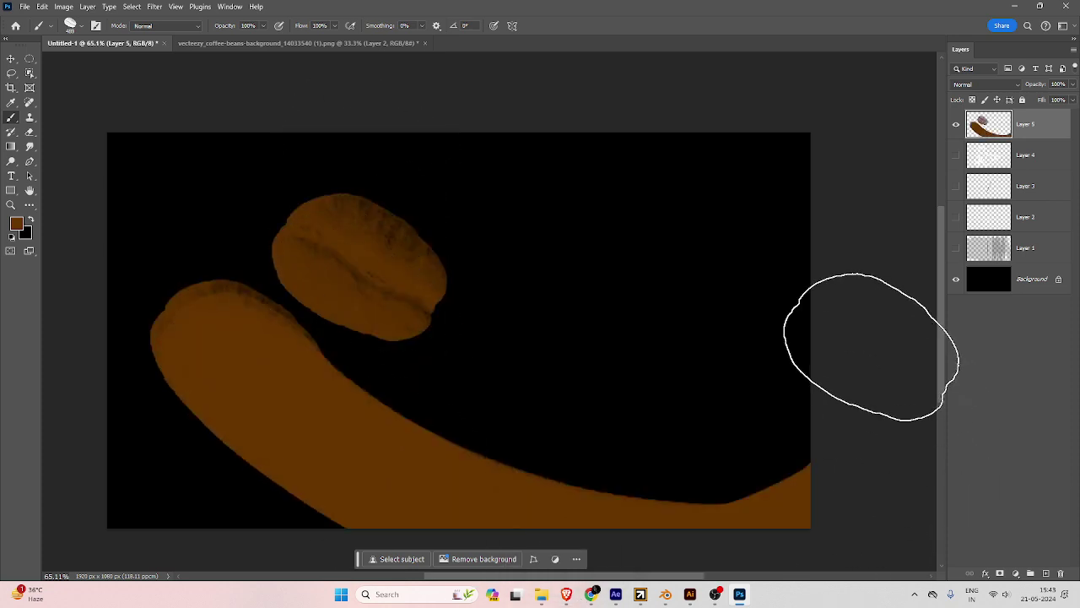
{"action": "key", "text": "ctrl+z"}
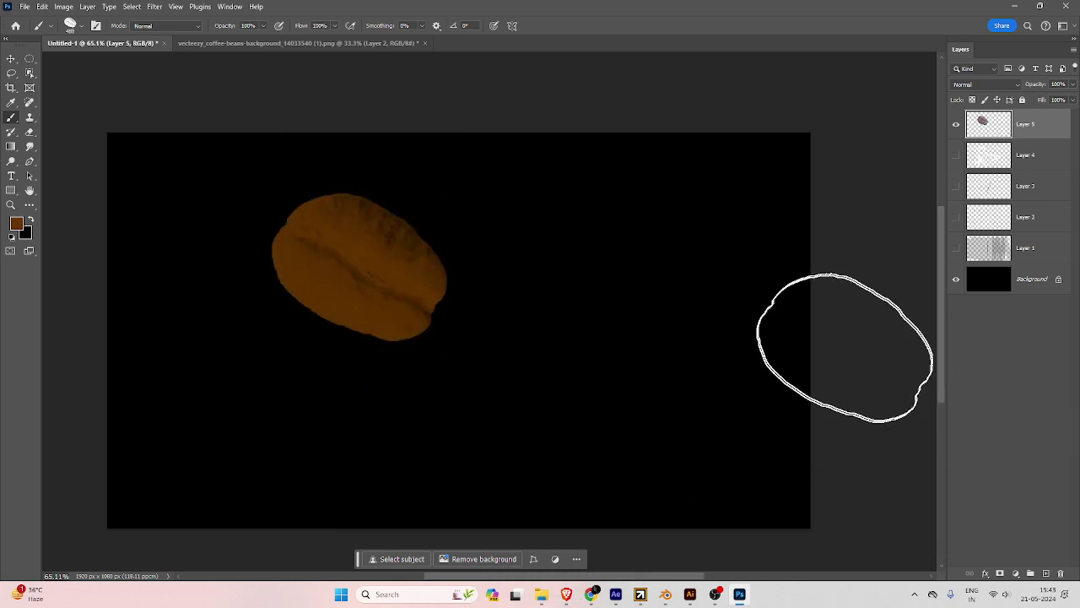
{"action": "key", "text": "ctrl+z"}
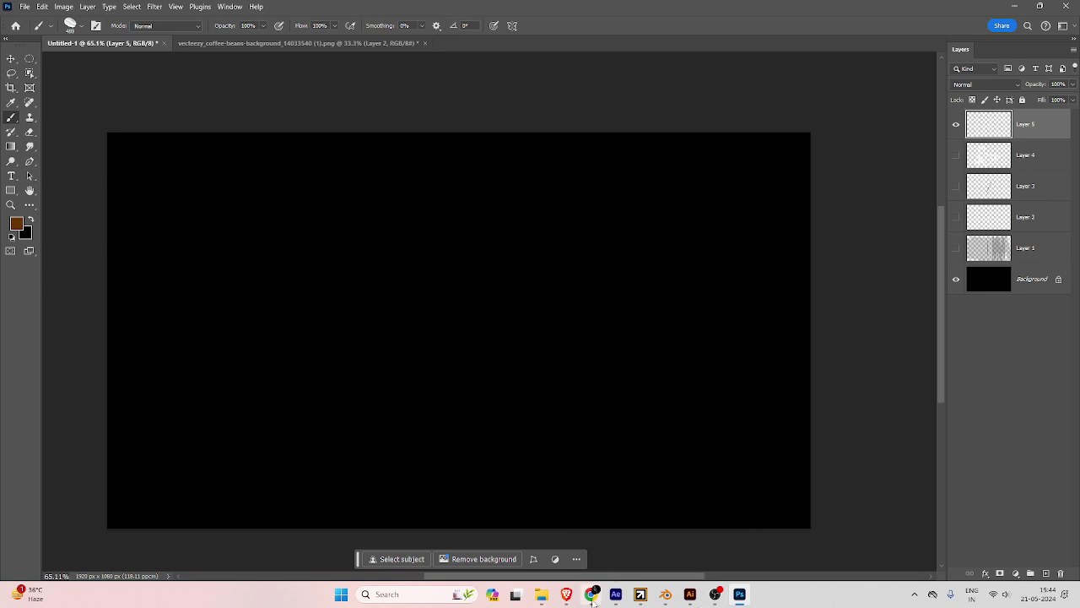
Switch to File Explorer and open the ZoomIt archive in the do folder on drive SESH (F:).
{"action": "left_click", "coordinate": [541, 595]}
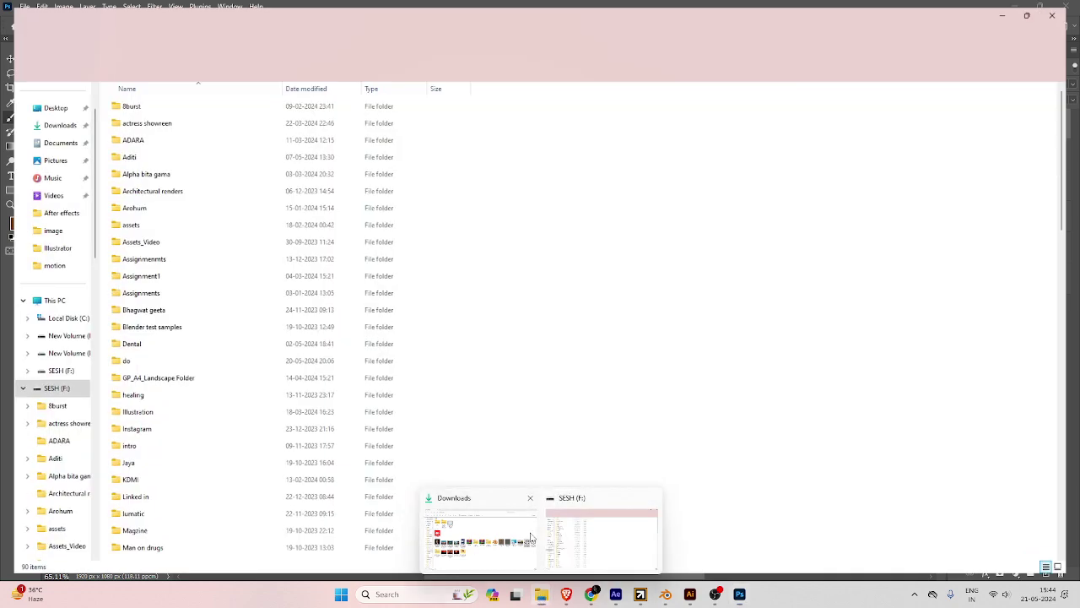
{"action": "left_click", "coordinate": [38, 157]}
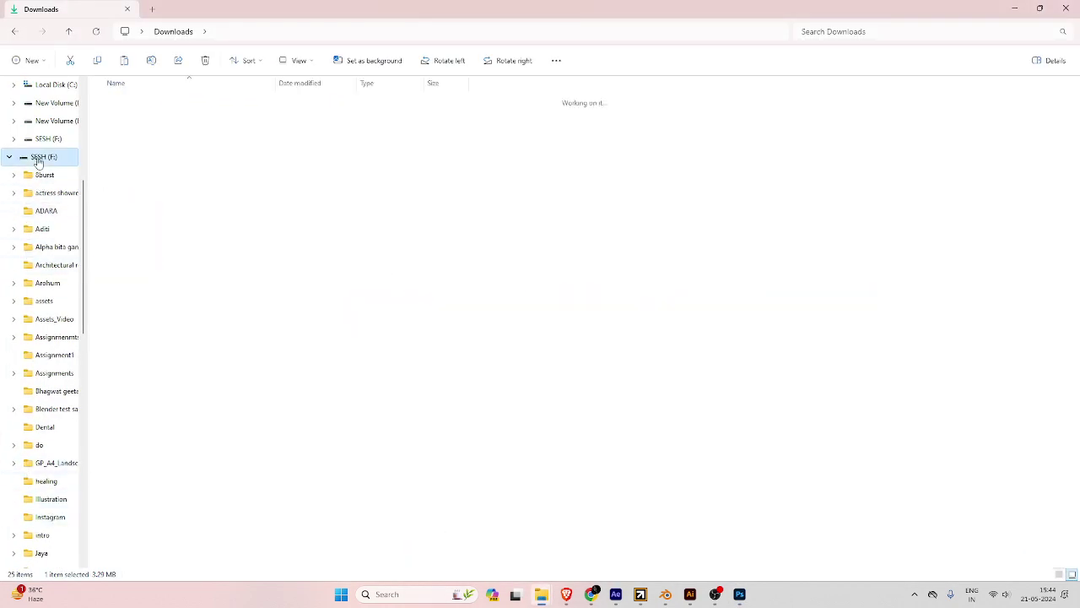
{"action": "scroll", "coordinate": [425, 225], "scroll_direction": "down", "scroll_amount": 7}
{"action": "scroll", "coordinate": [481, 458], "scroll_direction": "down", "scroll_amount": 10}
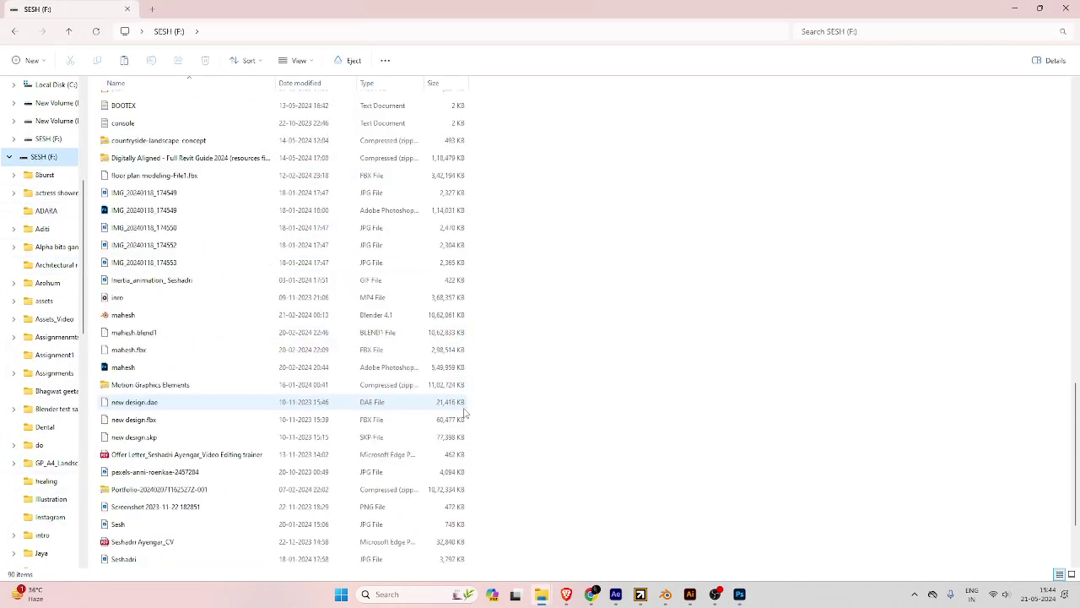
{"action": "scroll", "coordinate": [485, 459], "scroll_direction": "up", "scroll_amount": 10}
{"action": "scroll", "coordinate": [488, 454], "scroll_direction": "up", "scroll_amount": 7}
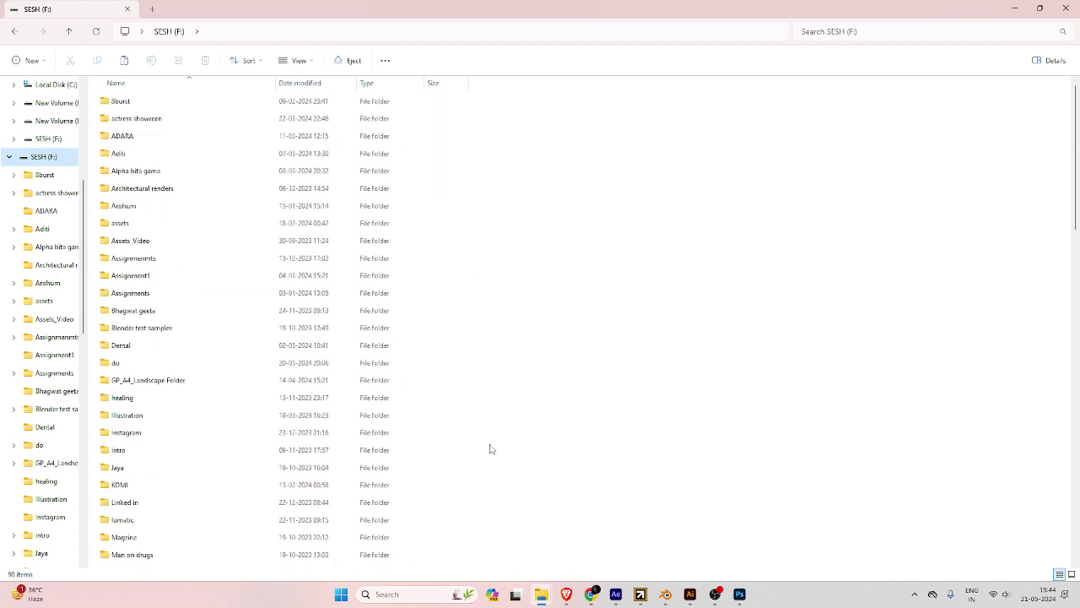
{"action": "double_click", "coordinate": [176, 363]}
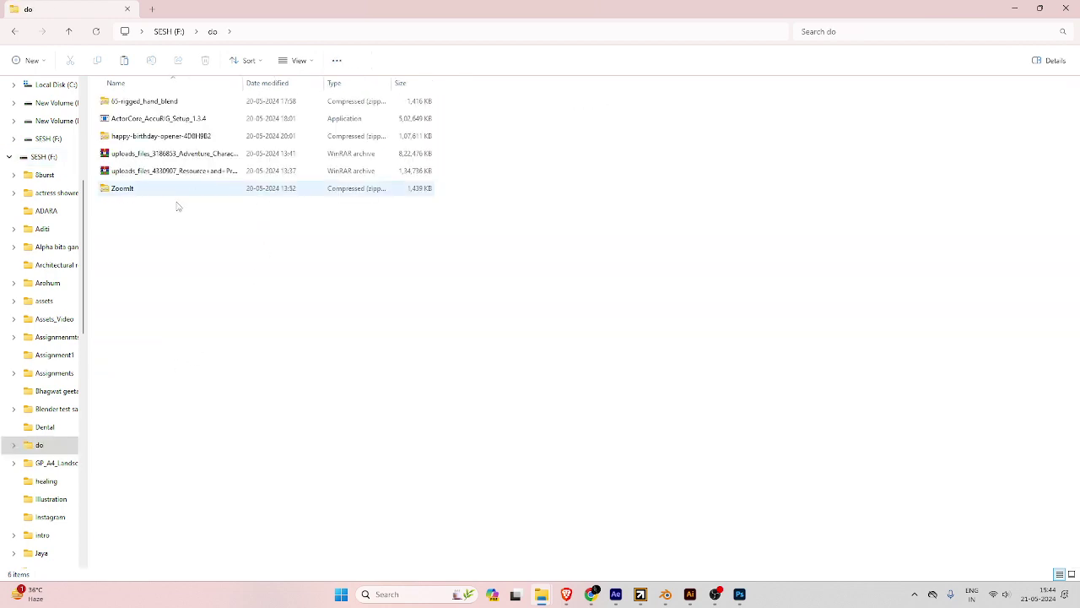
{"action": "double_click", "coordinate": [125, 189]}
Run the ZoomIt application straight from the archive without extracting it, and accept its options.
{"action": "left_click", "coordinate": [142, 140]}
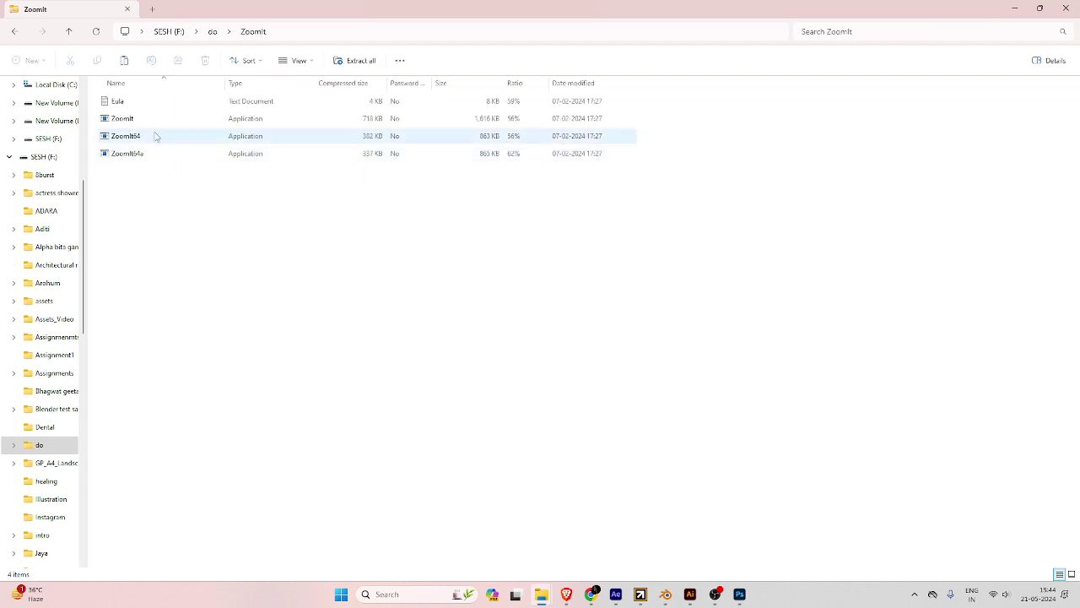
{"action": "double_click", "coordinate": [128, 118]}
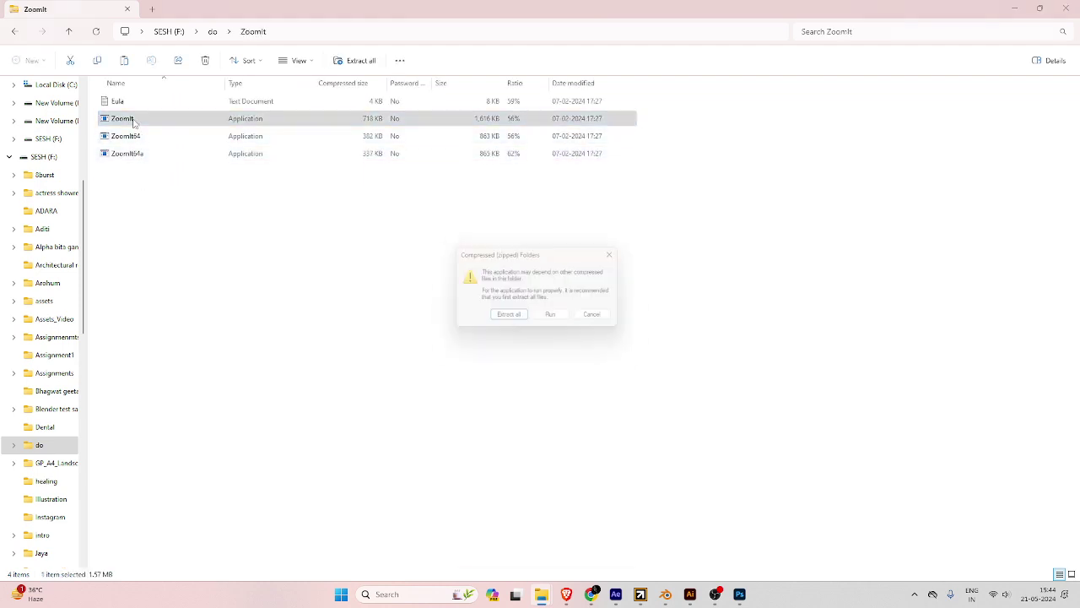
{"action": "left_click", "coordinate": [555, 318]}
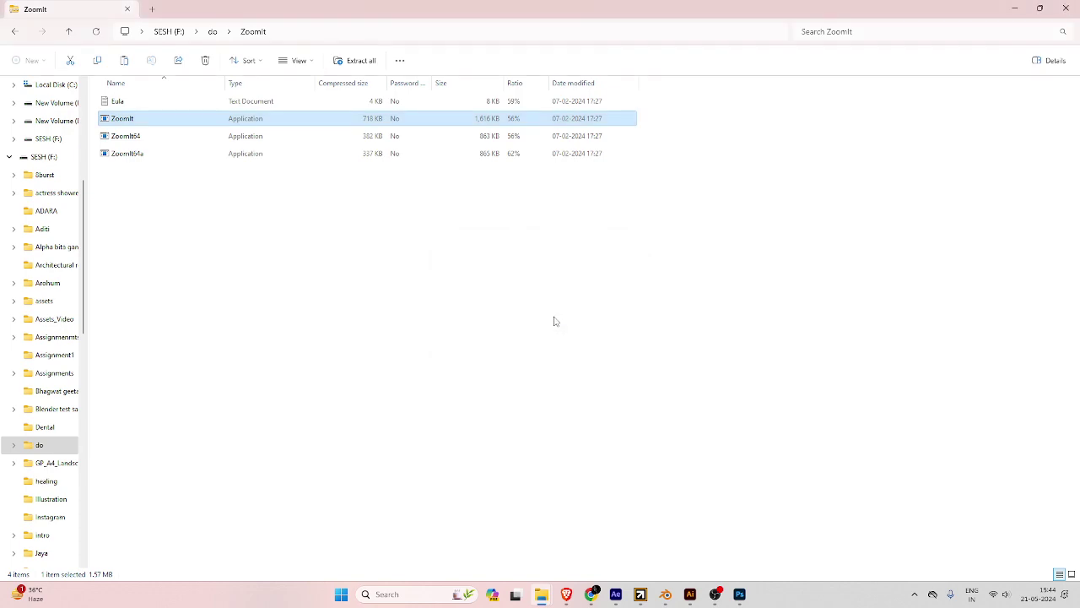
{"action": "left_click", "coordinate": [599, 366]}
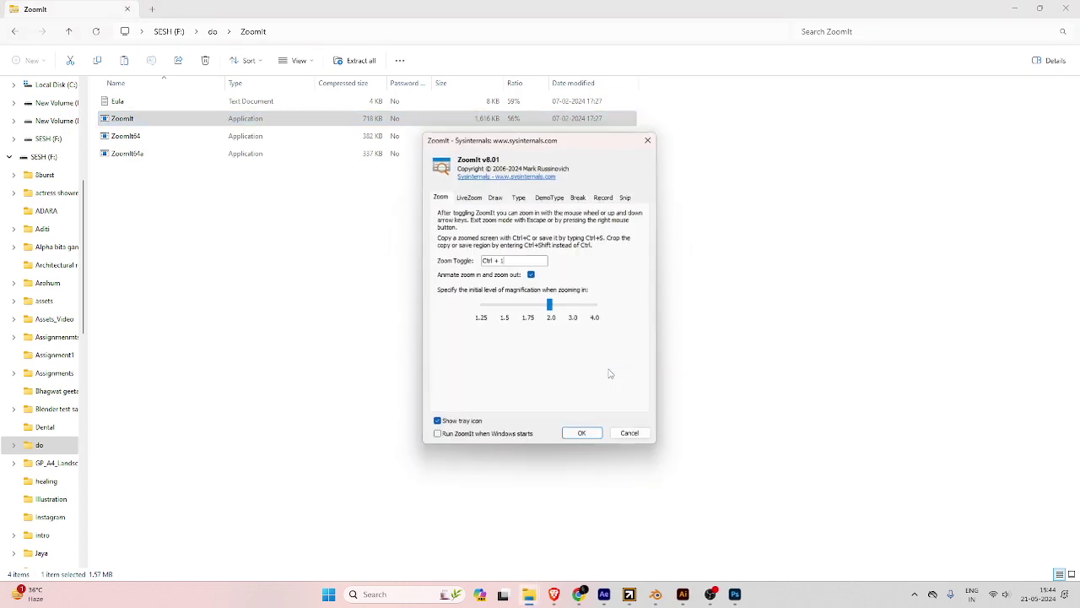
{"action": "left_click", "coordinate": [584, 435]}
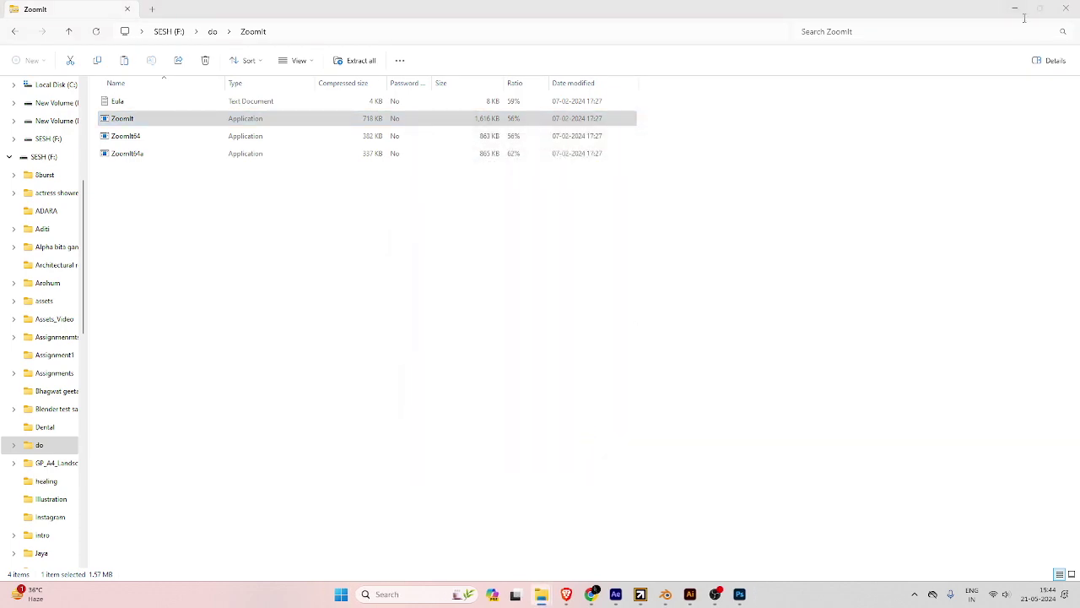
Close File Explorer and magnify Photoshop's toolbar around the Brush tool and foreground color, then leave the magnified view.
{"action": "left_click", "coordinate": [1066, 8]}
{"action": "left_click", "coordinate": [1074, 7]}
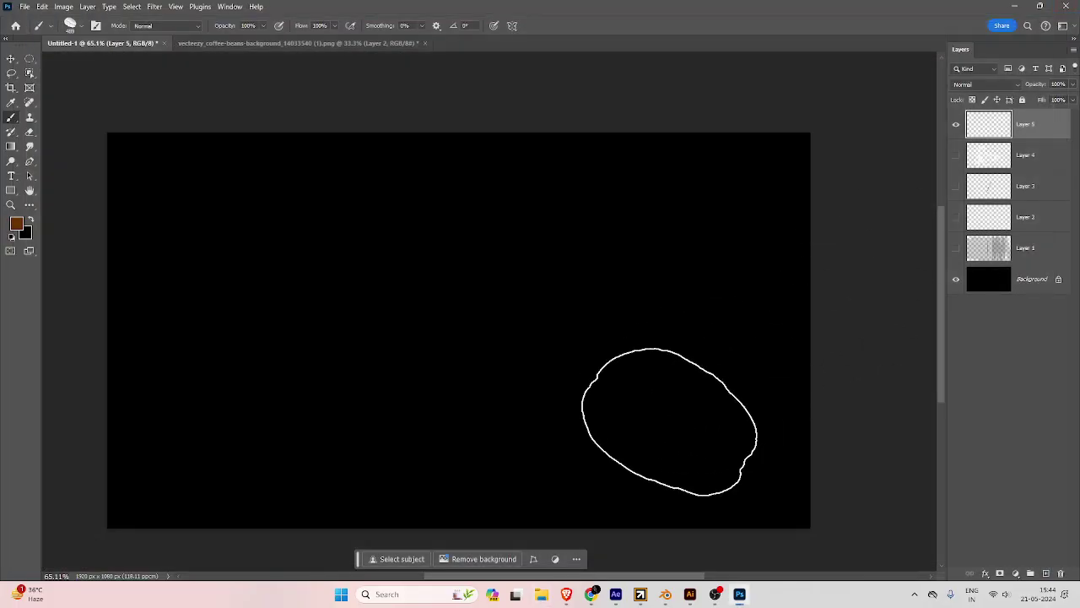
{"action": "key", "text": "ctrl+1"}
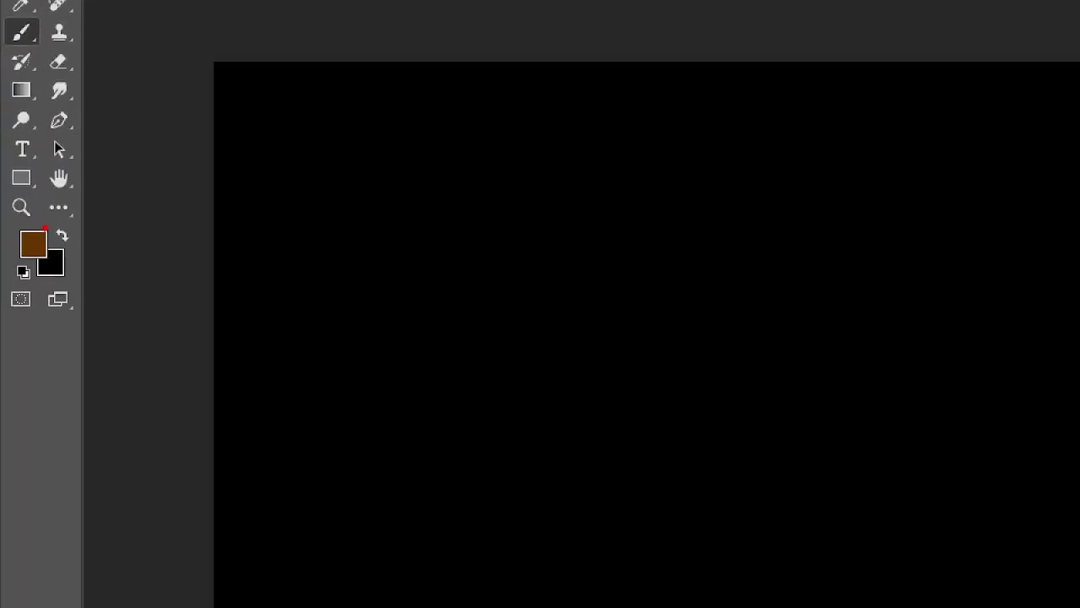
{"action": "key", "text": "Escape"}
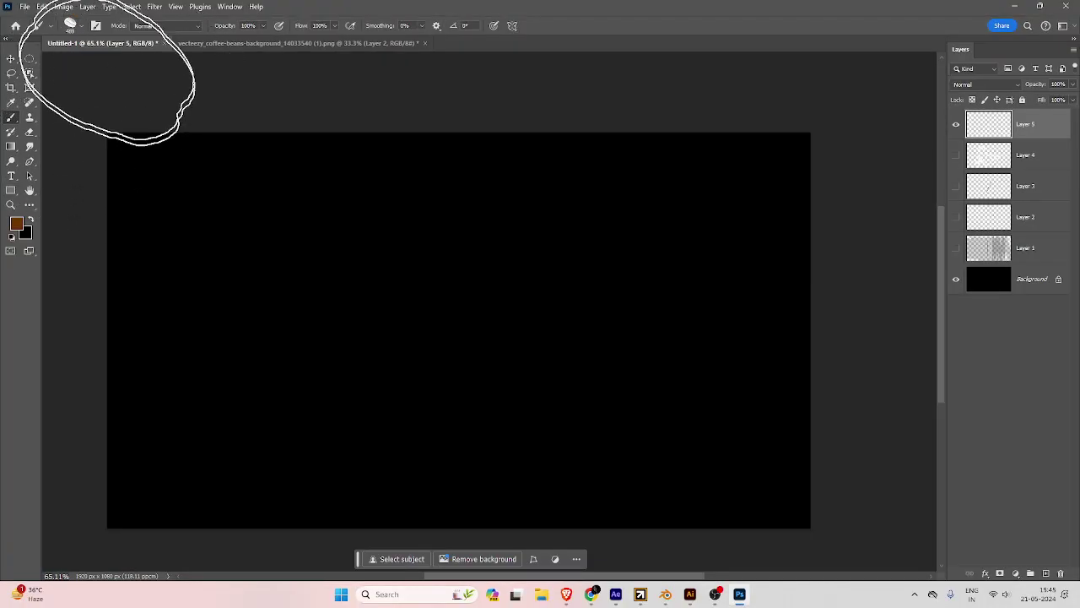
Open the Brush Settings as a separate floating panel beside the toolbar, and close the leftover floating panel group.
{"action": "left_click", "coordinate": [97, 27]}
{"action": "mouse_move", "coordinate": [391, 285]}
{"action": "left_mouse_down"}
{"action": "mouse_move", "coordinate": [89, 119]}
{"action": "mouse_move", "coordinate": [82, 56]}
{"action": "left_mouse_up"}
{"action": "left_click", "coordinate": [591, 328]}
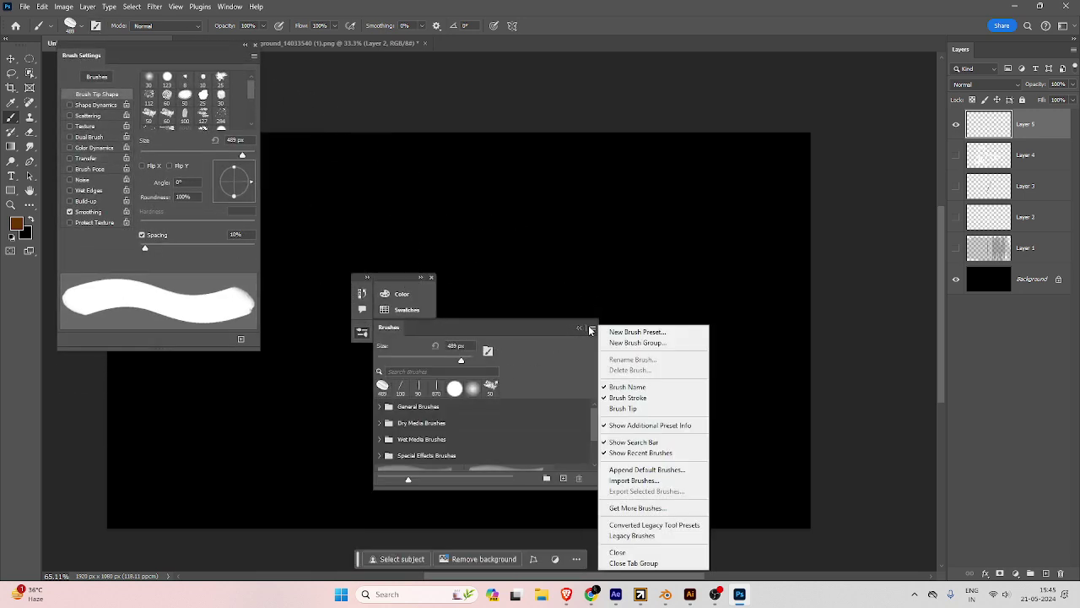
{"action": "left_click", "coordinate": [508, 318]}
{"action": "left_click_drag", "start_coordinate": [401, 276], "coordinate": [776, 104]}
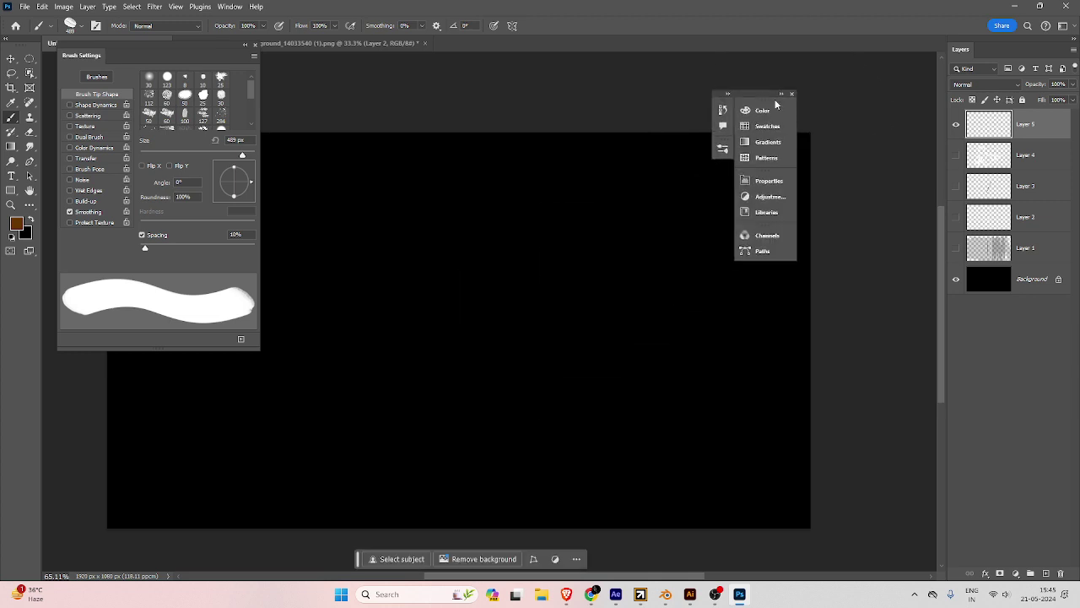
{"action": "left_click", "coordinate": [793, 94]}
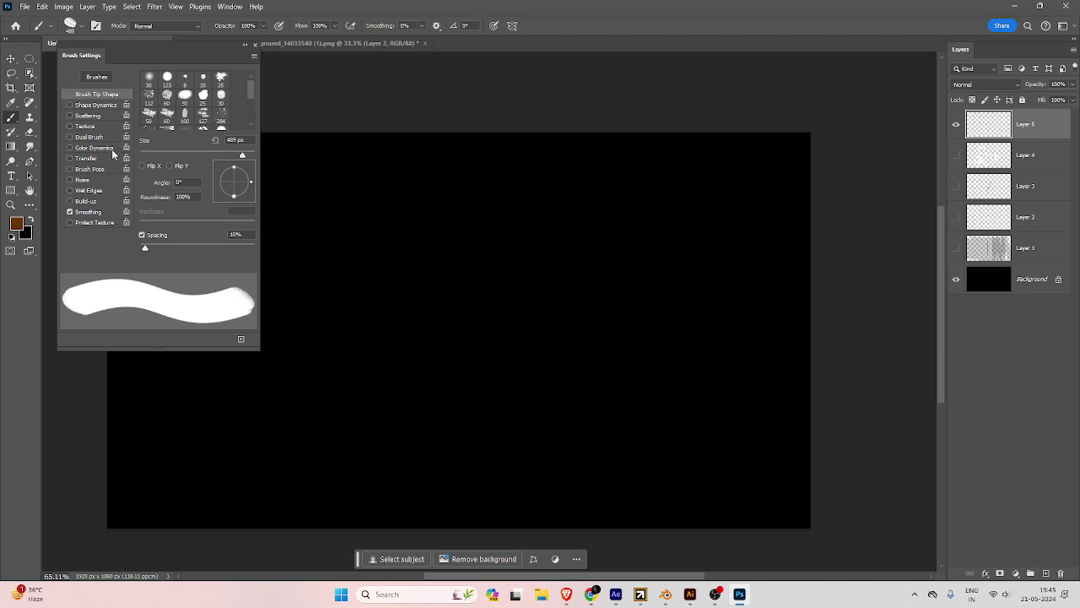
Enable Shape Dynamics for the coffee-bean brush with 100% Size Jitter, control Off, 50% Angle Jitter and 100% Roundness Jitter.
{"action": "left_click_drag", "start_coordinate": [249, 90], "coordinate": [250, 124]}
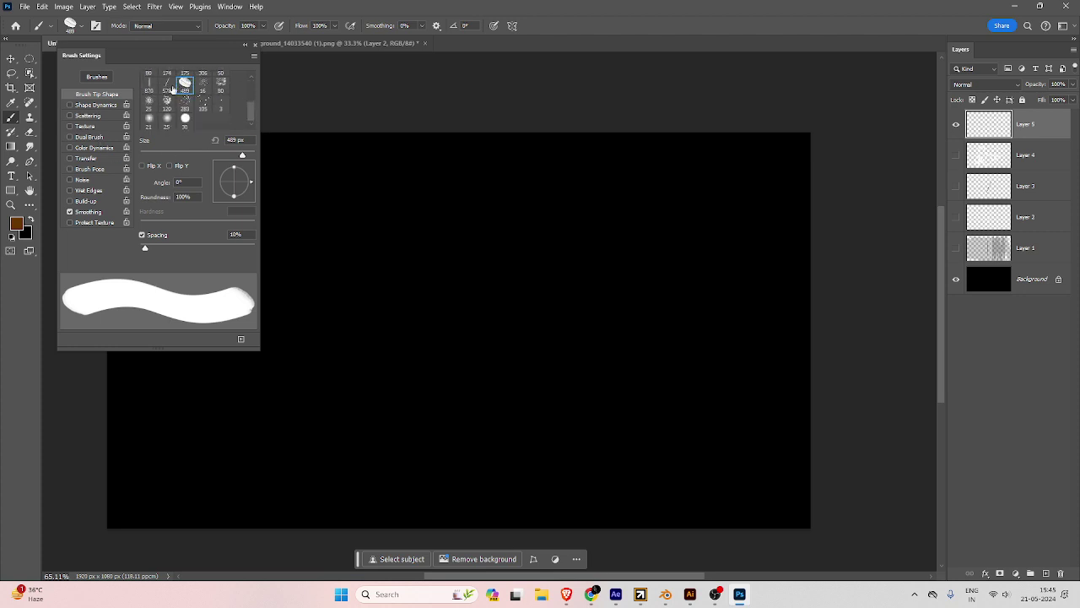
{"action": "left_click", "coordinate": [84, 107]}
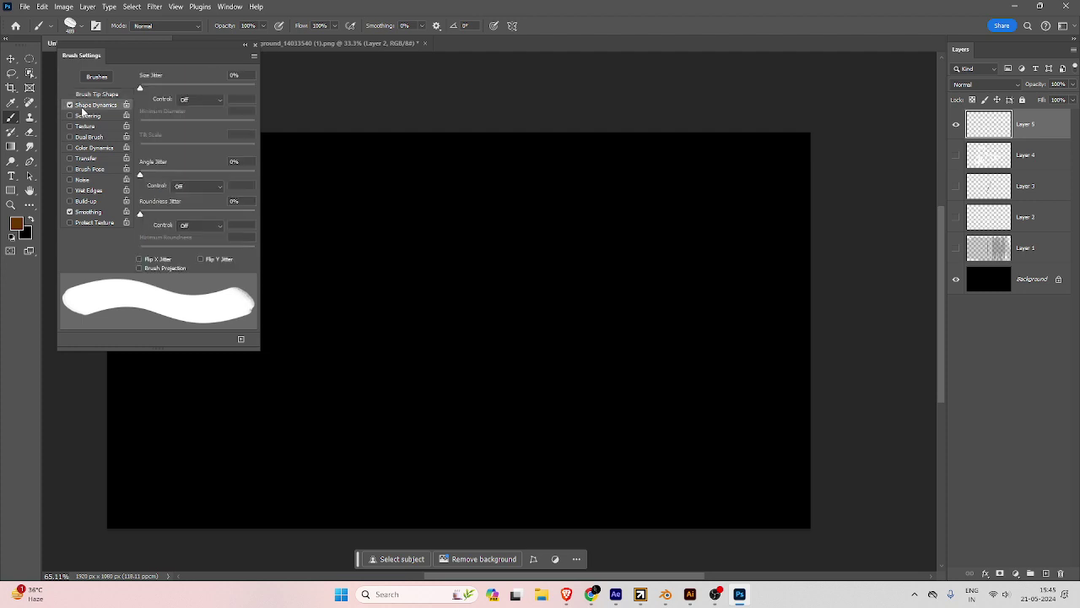
{"action": "left_click_drag", "start_coordinate": [139, 87], "coordinate": [252, 83]}
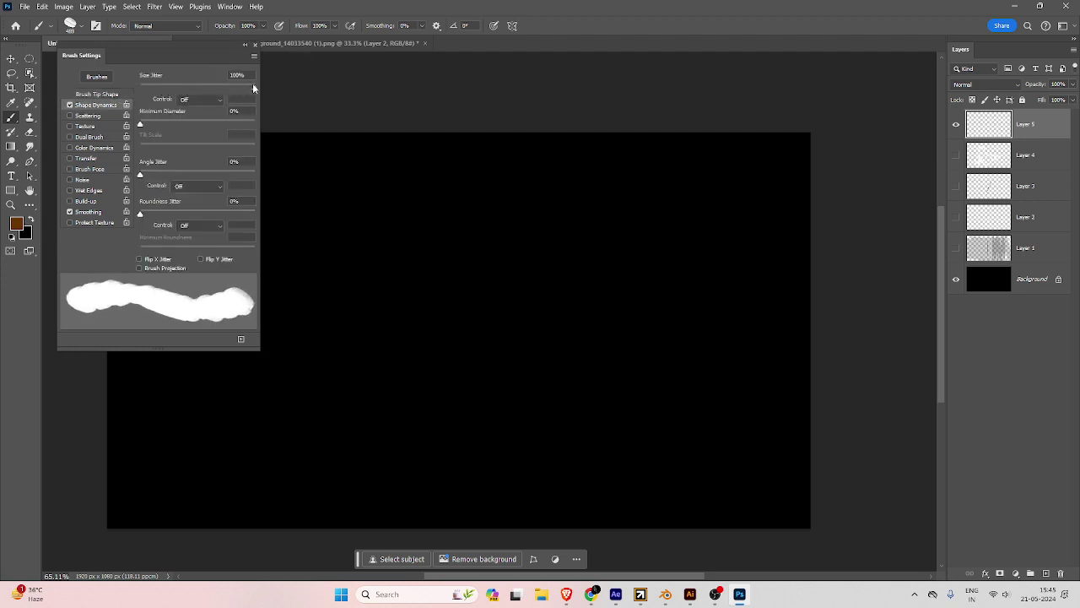
{"action": "left_click", "coordinate": [200, 100]}
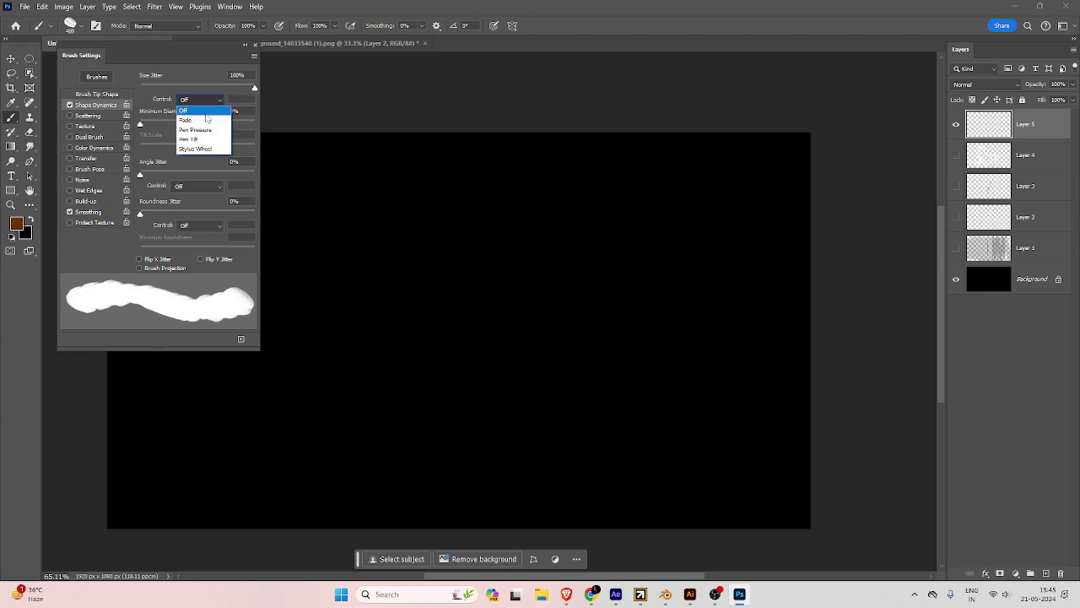
{"action": "left_click", "coordinate": [189, 110]}
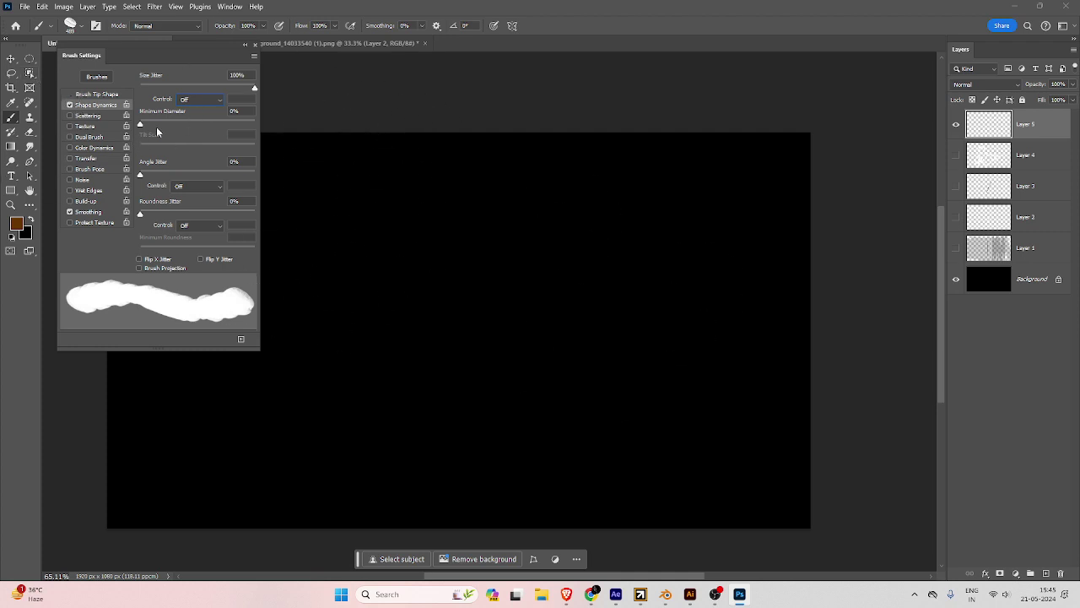
{"action": "mouse_move", "coordinate": [142, 127]}
{"action": "left_mouse_down"}
{"action": "mouse_move", "coordinate": [227, 130]}
{"action": "mouse_move", "coordinate": [246, 145]}
{"action": "mouse_move", "coordinate": [135, 126]}
{"action": "mouse_move", "coordinate": [205, 147]}
{"action": "mouse_move", "coordinate": [122, 153]}
{"action": "mouse_move", "coordinate": [165, 177]}
{"action": "mouse_move", "coordinate": [211, 178]}
{"action": "mouse_move", "coordinate": [179, 184]}
{"action": "mouse_move", "coordinate": [199, 183]}
{"action": "left_mouse_up"}
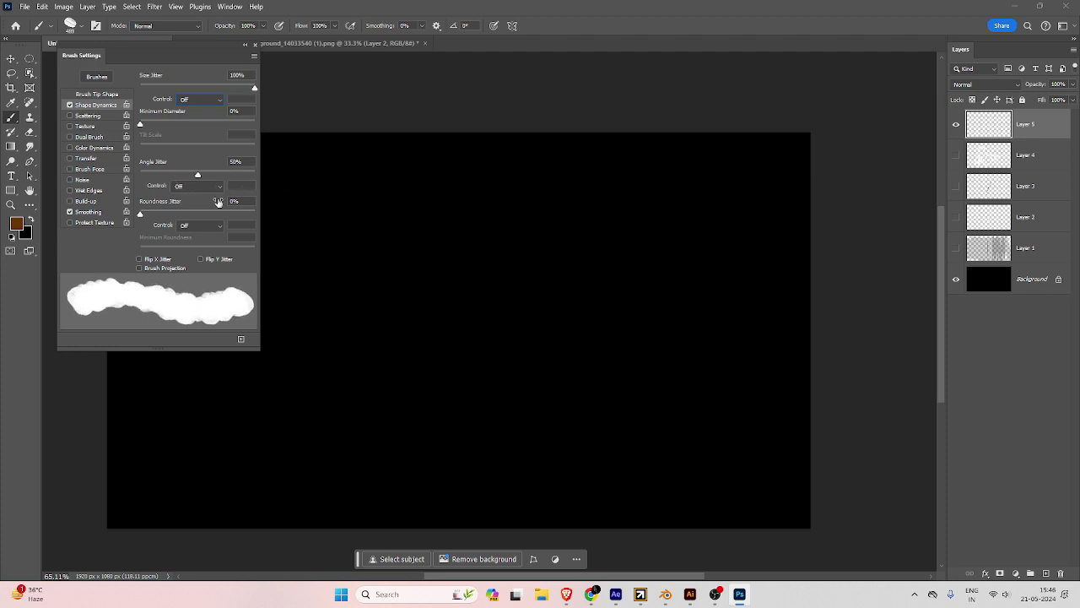
{"action": "left_click_drag", "start_coordinate": [142, 213], "coordinate": [266, 217]}
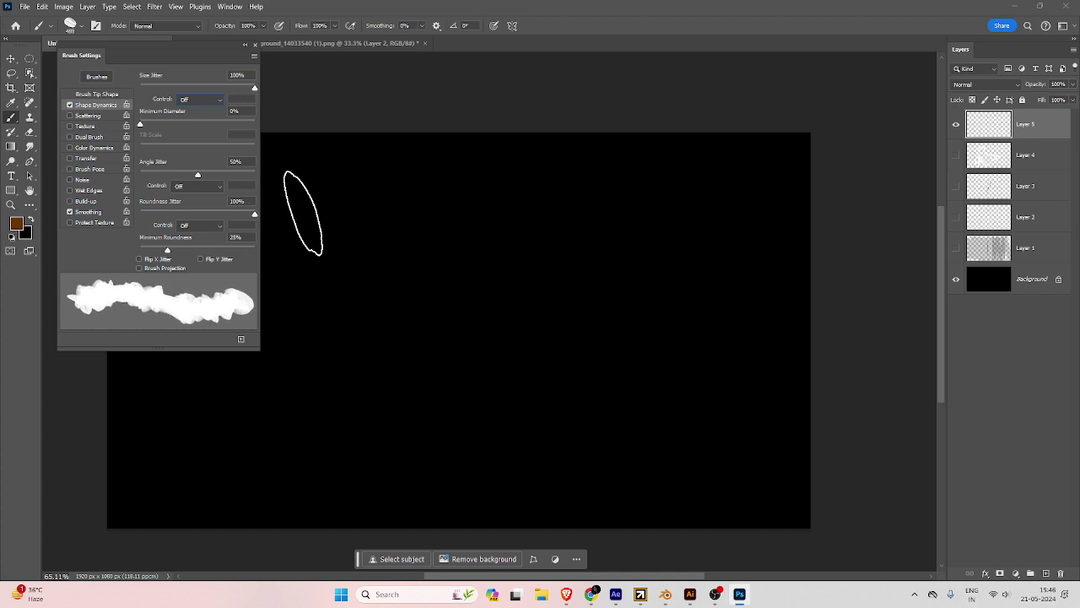
Try a long U-shaped brown stroke across the canvas with the jittered coffee-bean brush, and undo it.
{"action": "mouse_move", "coordinate": [303, 212]}
{"action": "left_mouse_down"}
{"action": "mouse_move", "coordinate": [420, 366]}
{"action": "mouse_move", "coordinate": [650, 472]}
{"action": "mouse_move", "coordinate": [797, 372]}
{"action": "mouse_move", "coordinate": [805, 219]}
{"action": "left_mouse_up"}
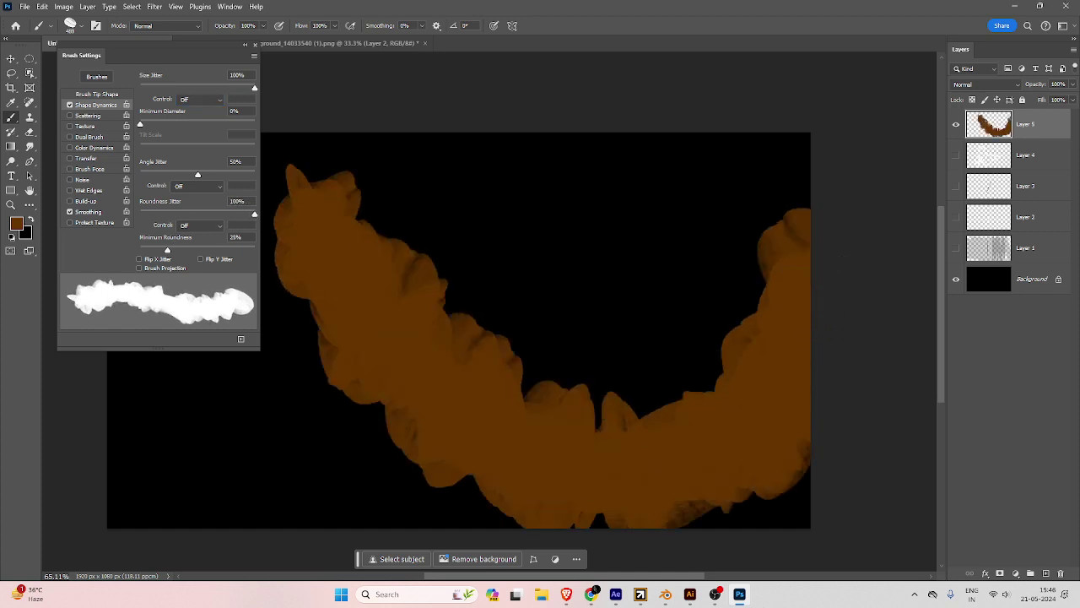
{"action": "mouse_move", "coordinate": [740, 594]}
{"action": "key", "text": "ctrl+z"}
Choose the Sampled Brush 1 preset, try a horizontal brown stroke with it, and undo the stroke.
{"action": "right_click", "coordinate": [399, 228]}
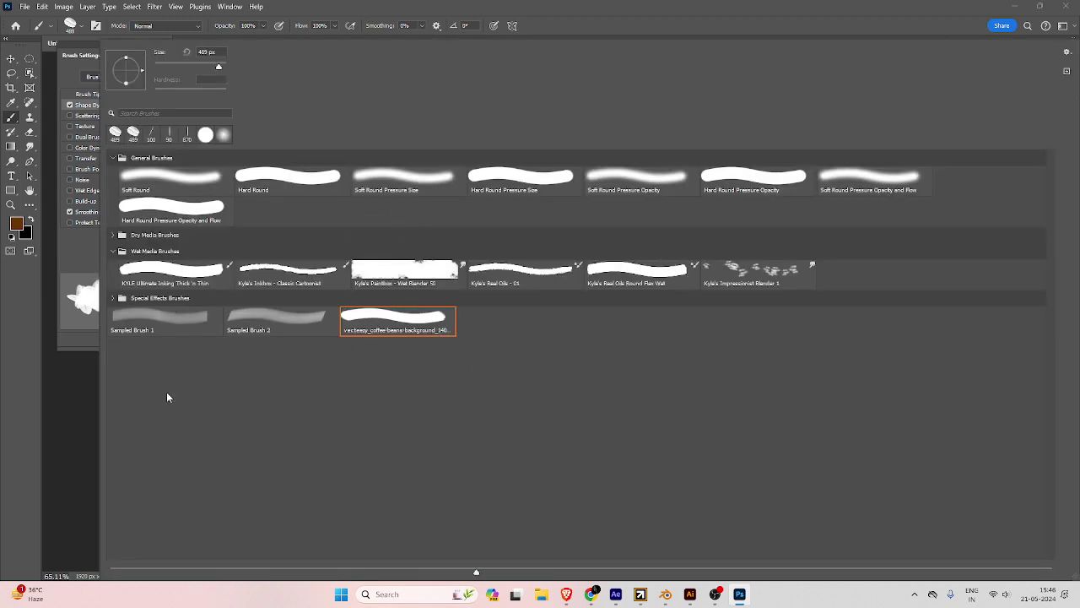
{"action": "left_click", "coordinate": [161, 322]}
{"action": "key", "text": "Return"}
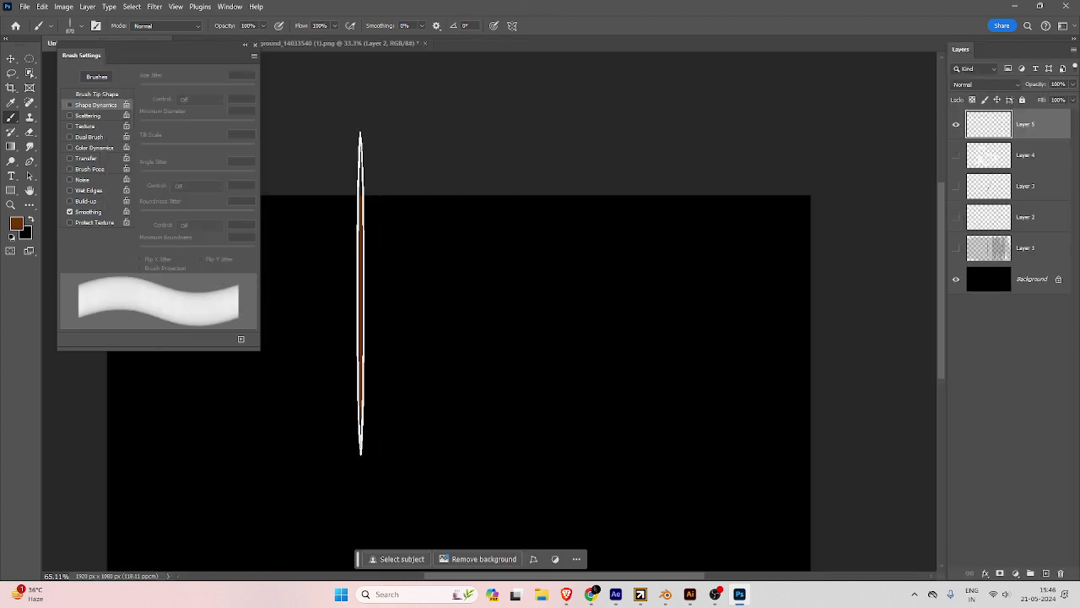
{"action": "mouse_move", "coordinate": [359, 290]}
{"action": "left_mouse_down"}
{"action": "mouse_move", "coordinate": [527, 388]}
{"action": "mouse_move", "coordinate": [689, 290]}
{"action": "left_mouse_up"}
{"action": "key", "text": "ctrl+z"}
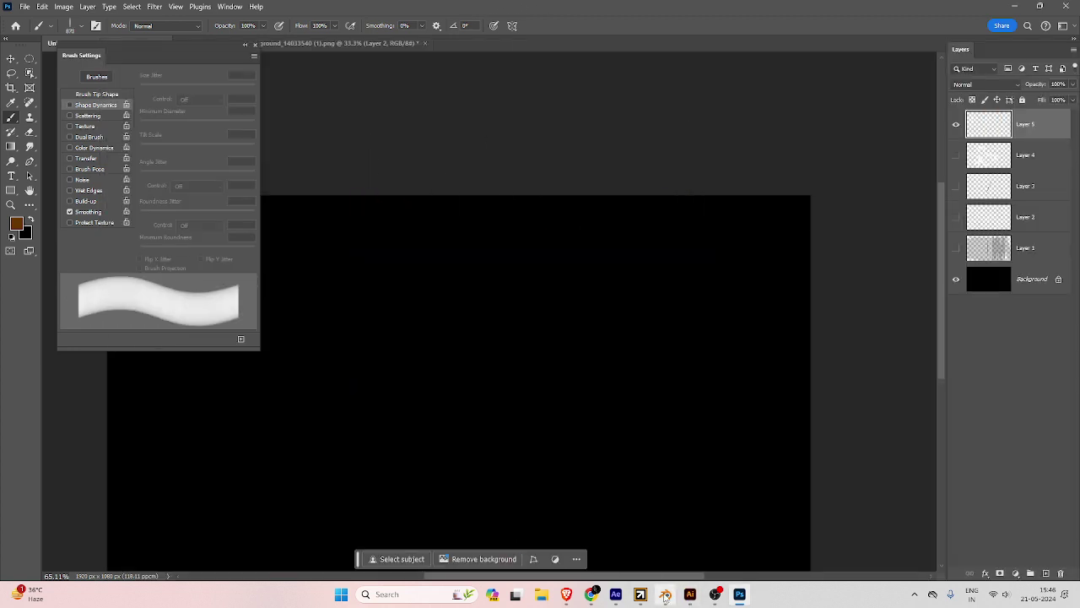
Reduce the sampled brush to 70 px, try a short brown stroke in the upper canvas, and undo it.
{"action": "key", "text": "bracketleft"}
{"action": "key", "text": "bracketleft"}
{"action": "key", "text": "bracketleft"}
{"action": "key", "text": "bracketleft"}
{"action": "key", "text": "bracketleft"}
{"action": "mouse_move", "coordinate": [371, 233]}
{"action": "left_mouse_down"}
{"action": "mouse_move", "coordinate": [391, 314]}
{"action": "mouse_move", "coordinate": [715, 283]}
{"action": "left_mouse_up"}
{"action": "key", "text": "ctrl+z"}
Enable Shape Dynamics for the sampled brush with 100% Size Jitter, 33% Angle Jitter, 100% Roundness Jitter and 31% Minimum Roundness.
{"action": "left_click", "coordinate": [70, 104]}
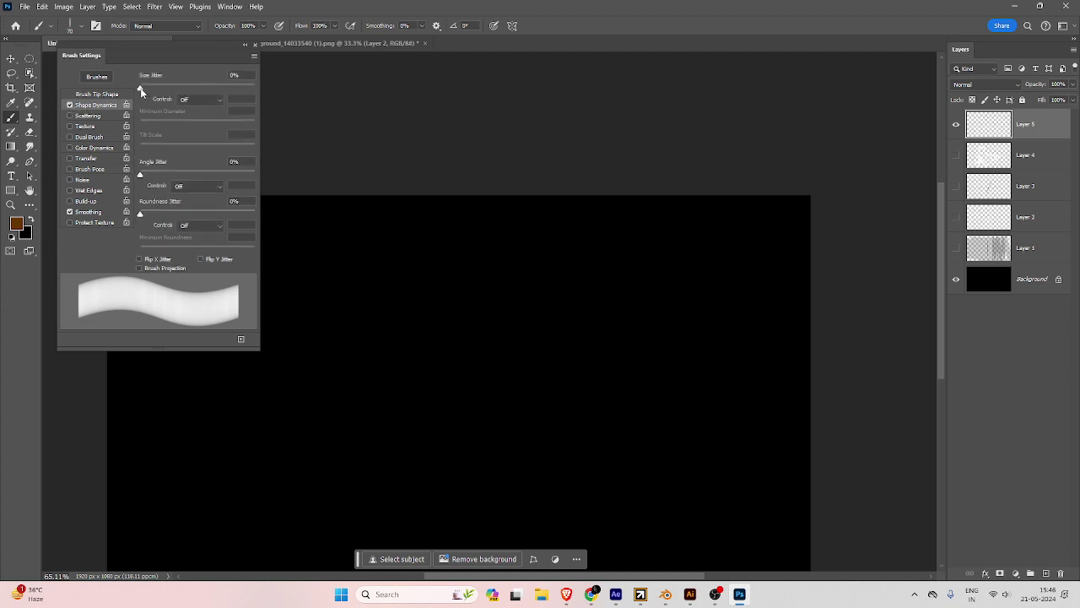
{"action": "left_click_drag", "start_coordinate": [140, 88], "coordinate": [253, 87]}
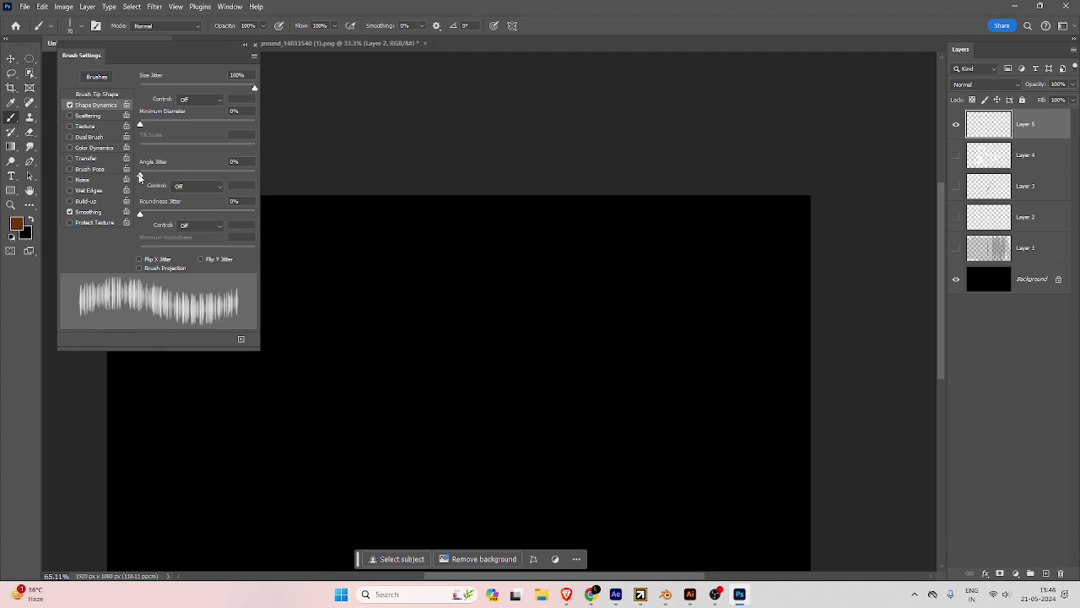
{"action": "left_click_drag", "start_coordinate": [140, 177], "coordinate": [178, 178]}
{"action": "mouse_move", "coordinate": [143, 129]}
{"action": "left_mouse_down"}
{"action": "mouse_move", "coordinate": [173, 127]}
{"action": "mouse_move", "coordinate": [107, 152]}
{"action": "left_mouse_up"}
{"action": "left_click_drag", "start_coordinate": [140, 214], "coordinate": [302, 223]}
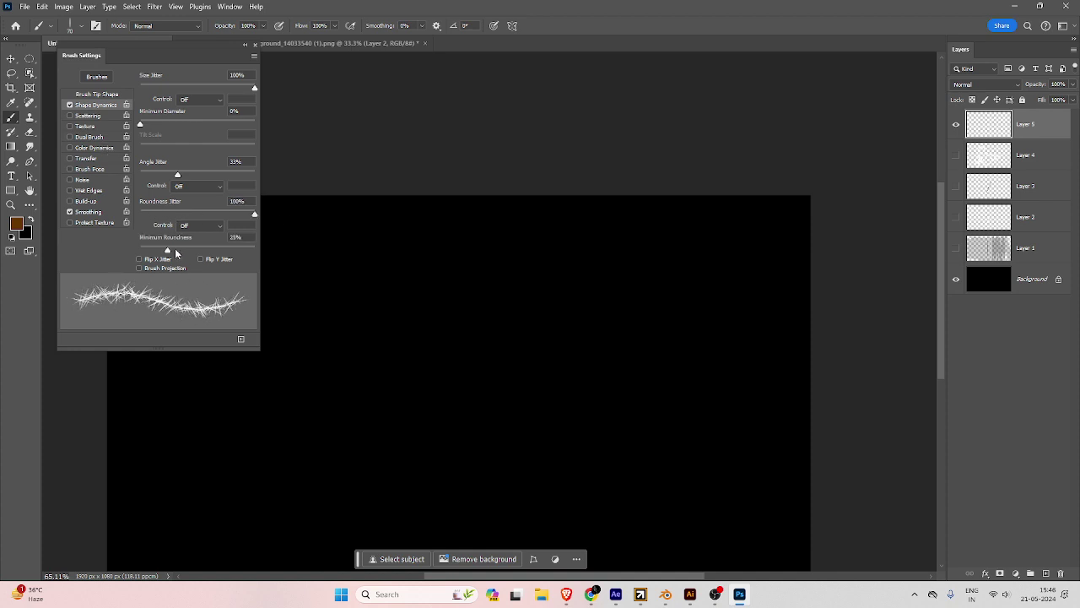
{"action": "left_click_drag", "start_coordinate": [176, 249], "coordinate": [181, 250]}
Try a long wavy brown stroke, set the foreground color to white, and repeat the stroke in white, undoing both.
{"action": "mouse_move", "coordinate": [155, 509]}
{"action": "left_mouse_down"}
{"action": "mouse_move", "coordinate": [304, 436]}
{"action": "mouse_move", "coordinate": [728, 378]}
{"action": "mouse_move", "coordinate": [739, 297]}
{"action": "left_mouse_up"}
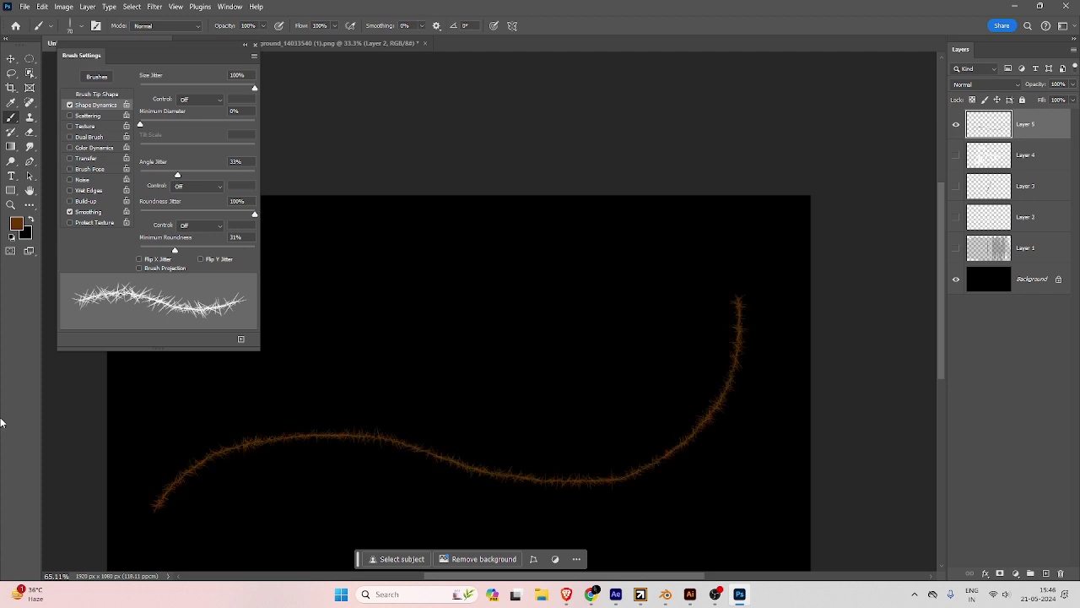
{"action": "key", "text": "ctrl+z"}
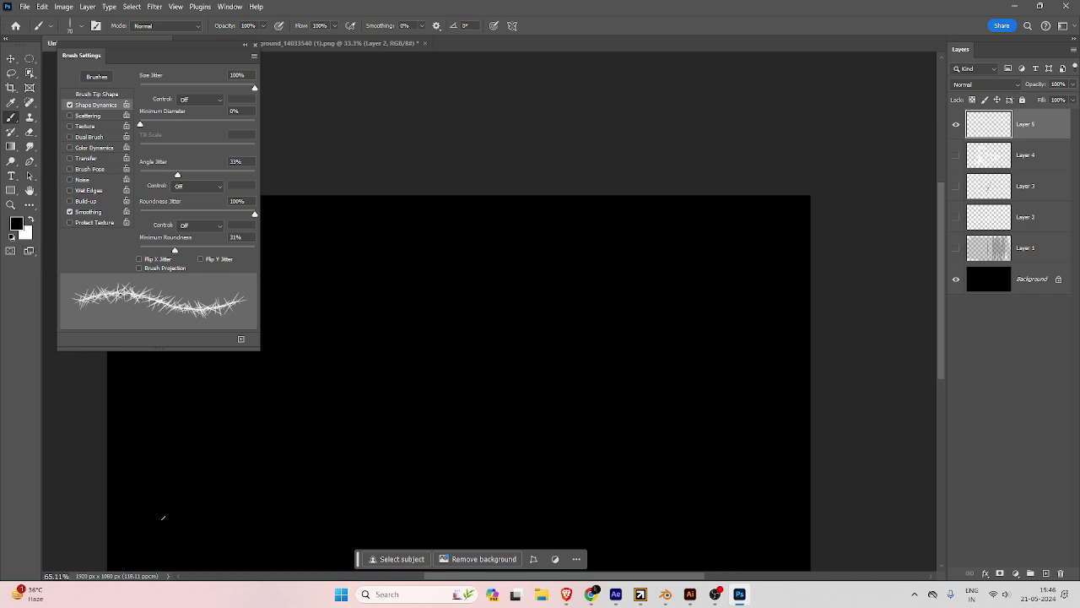
{"action": "key", "text": "x"}
{"action": "mouse_move", "coordinate": [166, 508]}
{"action": "left_mouse_down"}
{"action": "mouse_move", "coordinate": [214, 464]}
{"action": "mouse_move", "coordinate": [729, 423]}
{"action": "mouse_move", "coordinate": [849, 309]}
{"action": "left_mouse_up"}
{"action": "key", "text": "ctrl+z"}
Enable Scattering at 1000% with a Count of 1, and set the scatter control to Pen Pressure.
{"action": "left_click", "coordinate": [88, 119]}
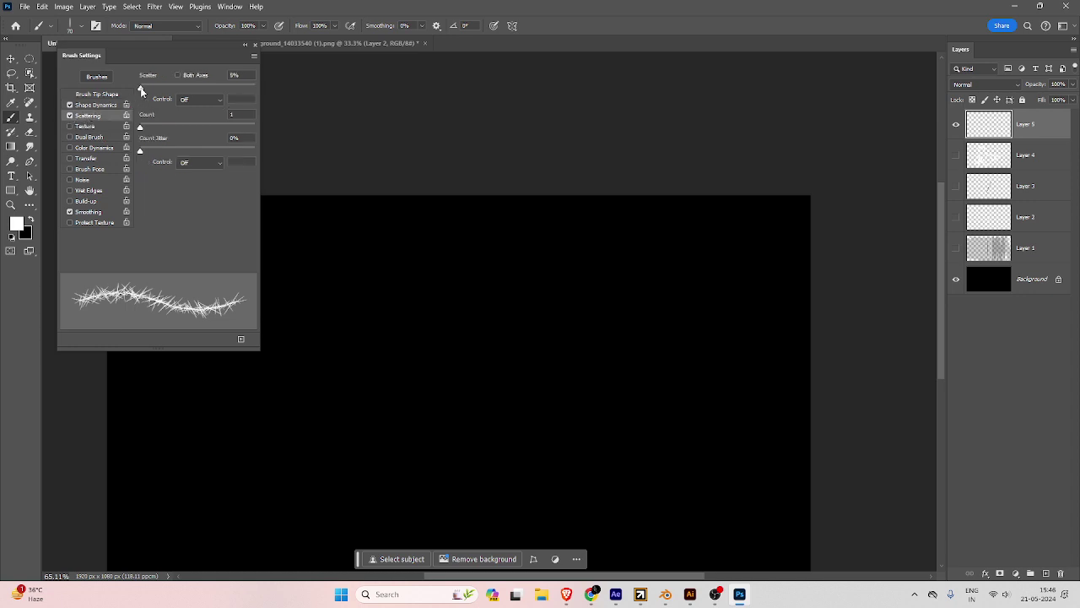
{"action": "left_click_drag", "start_coordinate": [140, 89], "coordinate": [531, 81]}
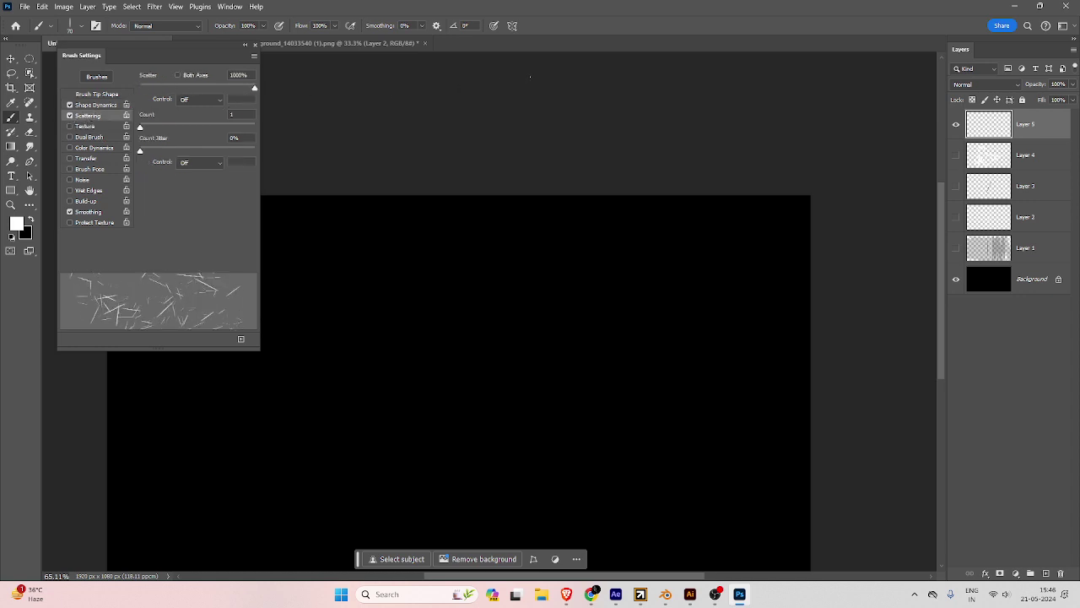
{"action": "mouse_move", "coordinate": [140, 127]}
{"action": "left_mouse_down"}
{"action": "mouse_move", "coordinate": [274, 130]}
{"action": "mouse_move", "coordinate": [167, 148]}
{"action": "mouse_move", "coordinate": [222, 135]}
{"action": "mouse_move", "coordinate": [141, 131]}
{"action": "left_mouse_up"}
{"action": "left_click", "coordinate": [190, 101]}
{"action": "left_click", "coordinate": [189, 130]}
Try a short scattered stroke and undo it, and paint a dense band of scattered white flecks across the lower canvas.
{"action": "mouse_move", "coordinate": [177, 439]}
{"action": "left_mouse_down"}
{"action": "mouse_move", "coordinate": [240, 487]}
{"action": "mouse_move", "coordinate": [363, 498]}
{"action": "mouse_move", "coordinate": [553, 447]}
{"action": "mouse_move", "coordinate": [676, 308]}
{"action": "mouse_move", "coordinate": [490, 300]}
{"action": "mouse_move", "coordinate": [409, 354]}
{"action": "left_mouse_up"}
{"action": "key", "text": "ctrl+z"}
{"action": "left_click_drag", "start_coordinate": [333, 371], "coordinate": [393, 267]}
{"action": "mouse_move", "coordinate": [315, 388]}
{"action": "left_mouse_down"}
{"action": "mouse_move", "coordinate": [782, 333]}
{"action": "mouse_move", "coordinate": [877, 363]}
{"action": "left_mouse_up"}
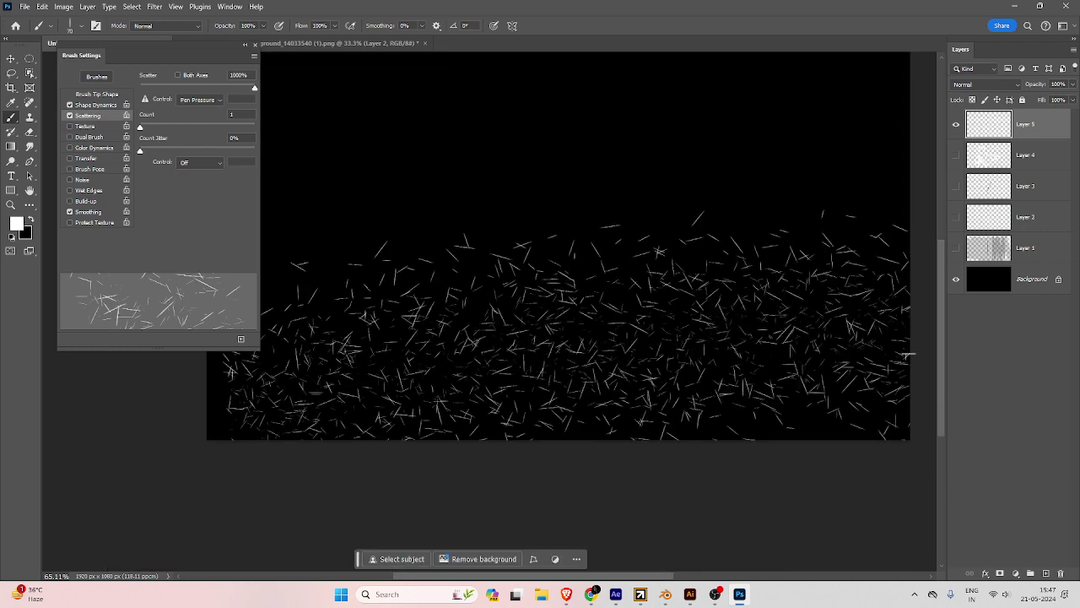
Extend the scattered white flecks over the left part of the canvas up to the upper edge.
{"action": "left_click_drag", "start_coordinate": [694, 267], "coordinate": [432, 290]}
{"action": "left_click_drag", "start_coordinate": [437, 357], "coordinate": [732, 390]}
{"action": "scroll", "coordinate": [523, 406], "scroll_direction": "left", "scroll_amount": 5}
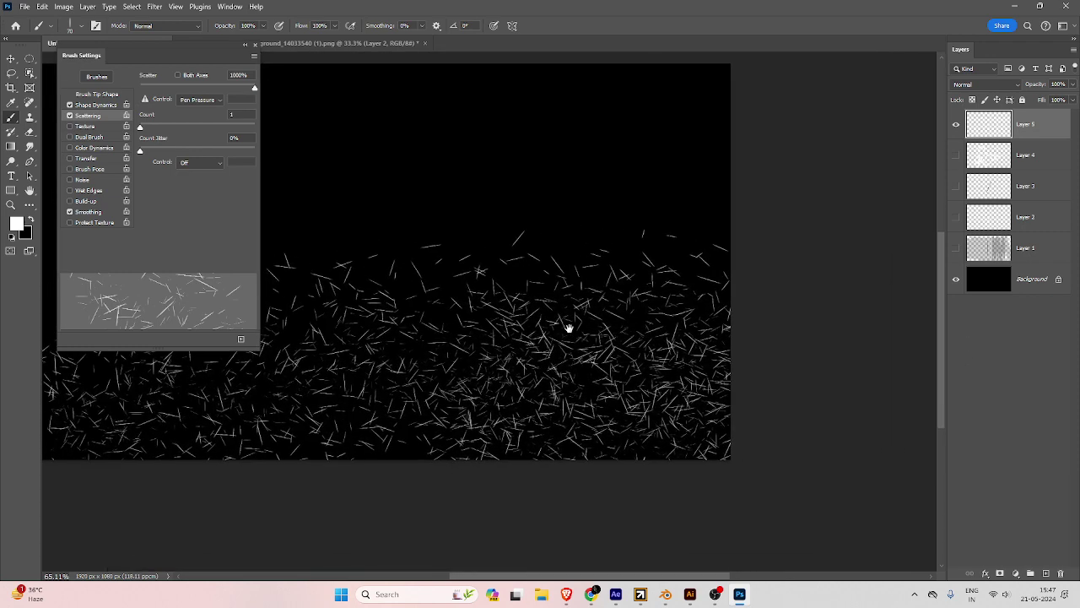
{"action": "scroll", "coordinate": [444, 344], "scroll_direction": "up", "scroll_amount": 3}
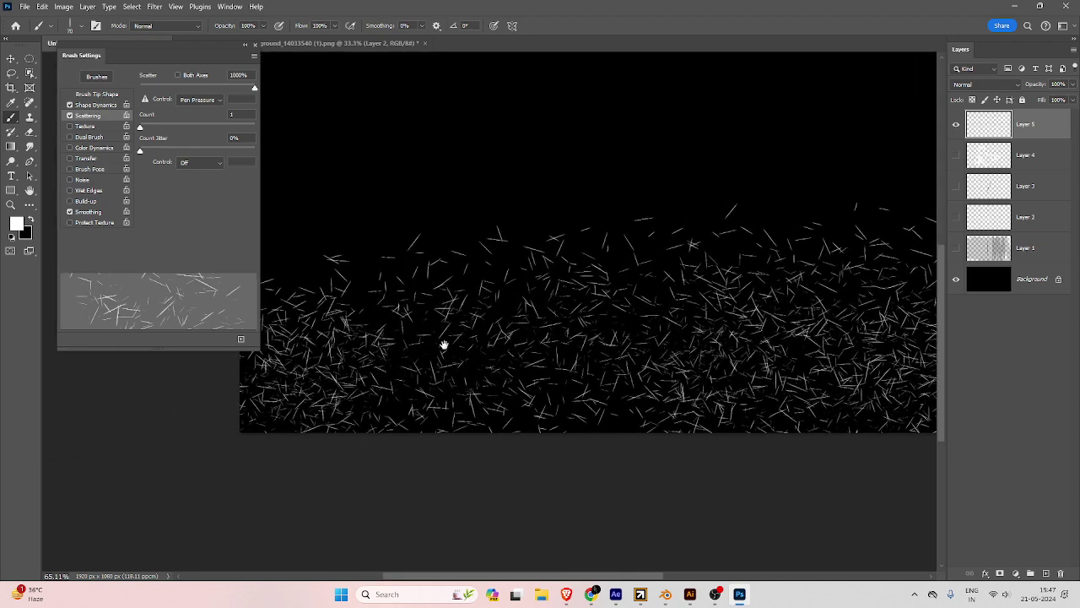
{"action": "scroll", "coordinate": [444, 344], "scroll_direction": "left", "scroll_amount": 2}
{"action": "mouse_move", "coordinate": [506, 253]}
{"action": "left_mouse_down"}
{"action": "mouse_move", "coordinate": [429, 140]}
{"action": "mouse_move", "coordinate": [358, 197]}
{"action": "mouse_move", "coordinate": [379, 337]}
{"action": "mouse_move", "coordinate": [305, 379]}
{"action": "left_mouse_up"}
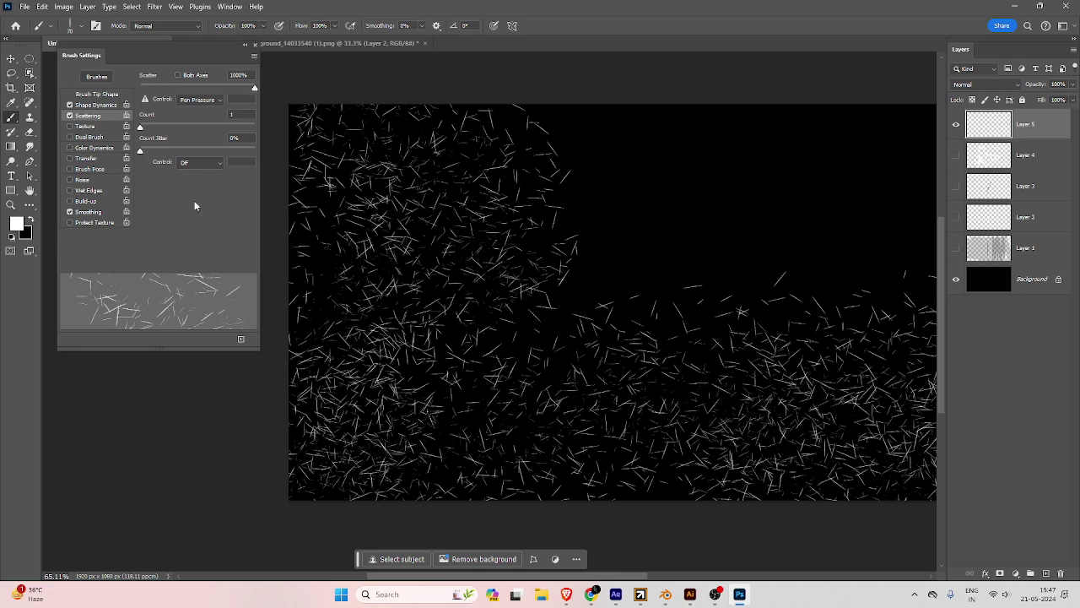
Switch to the coffee-bean brush, reduce its size to 60 px, and try a short diagonal stroke, undoing it.
{"action": "right_click", "coordinate": [521, 290]}
{"action": "double_click", "coordinate": [375, 324]}
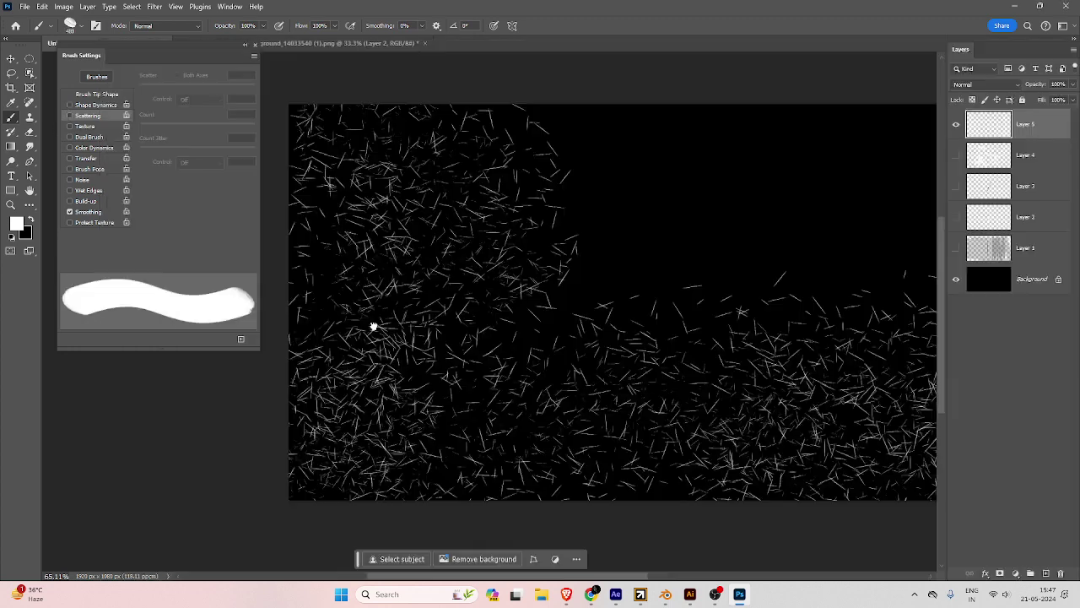
{"action": "key", "text": "bracketleft"}
{"action": "key", "text": "bracketleft"}
{"action": "key", "text": "bracketleft"}
{"action": "key", "text": "bracketleft"}
{"action": "key", "text": "bracketleft"}
{"action": "key", "text": "bracketleft"}
{"action": "key", "text": "bracketleft"}
{"action": "key", "text": "bracketleft"}
{"action": "key", "text": "bracketleft"}
{"action": "key", "text": "bracketleft"}
{"action": "key", "text": "bracketleft"}
{"action": "key", "text": "bracketleft"}
{"action": "key", "text": "bracketleft"}
{"action": "key", "text": "bracketleft"}
{"action": "key", "text": "bracketleft"}
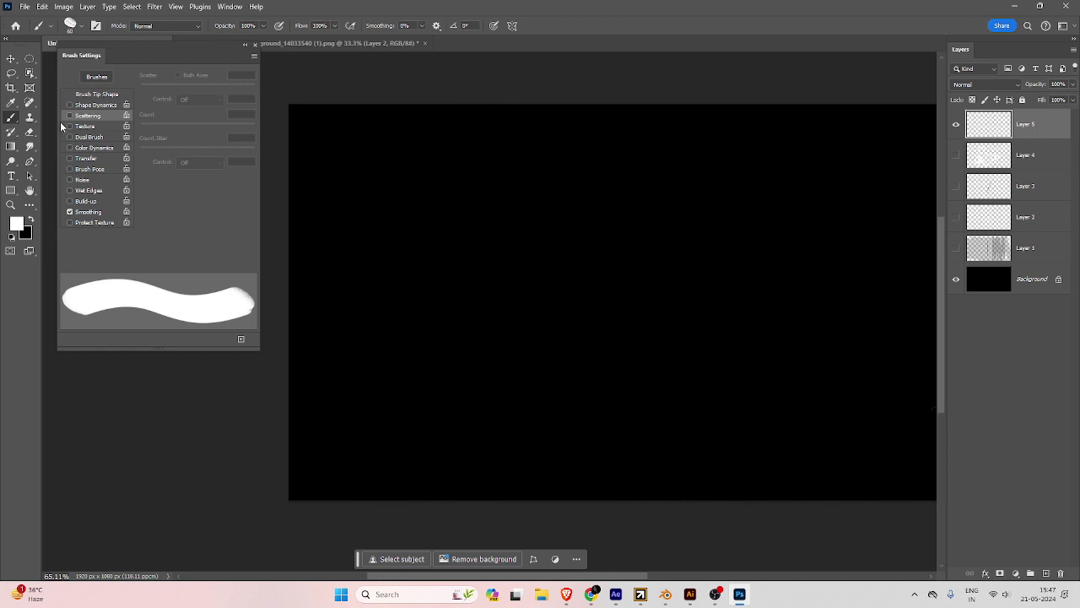
{"action": "left_click_drag", "start_coordinate": [410, 227], "coordinate": [513, 351]}
{"action": "key", "text": "ctrl+z"}
Enable Scattering at 1000% with 55% Count Jitter, and try a wide band of white beans across the lower canvas, undoing it.
{"action": "left_click", "coordinate": [69, 116]}
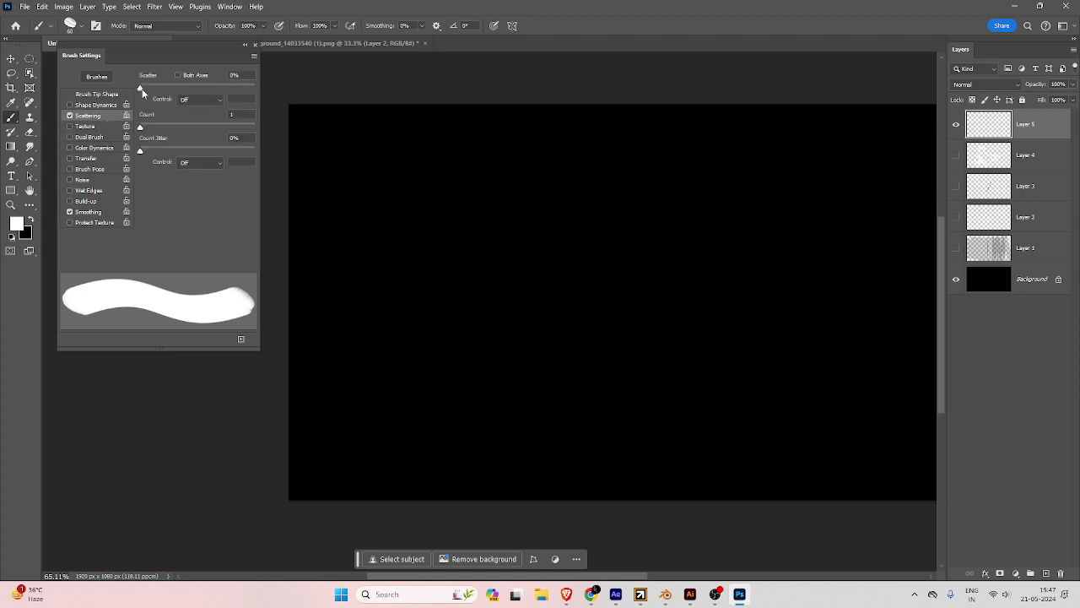
{"action": "left_click_drag", "start_coordinate": [144, 91], "coordinate": [336, 101]}
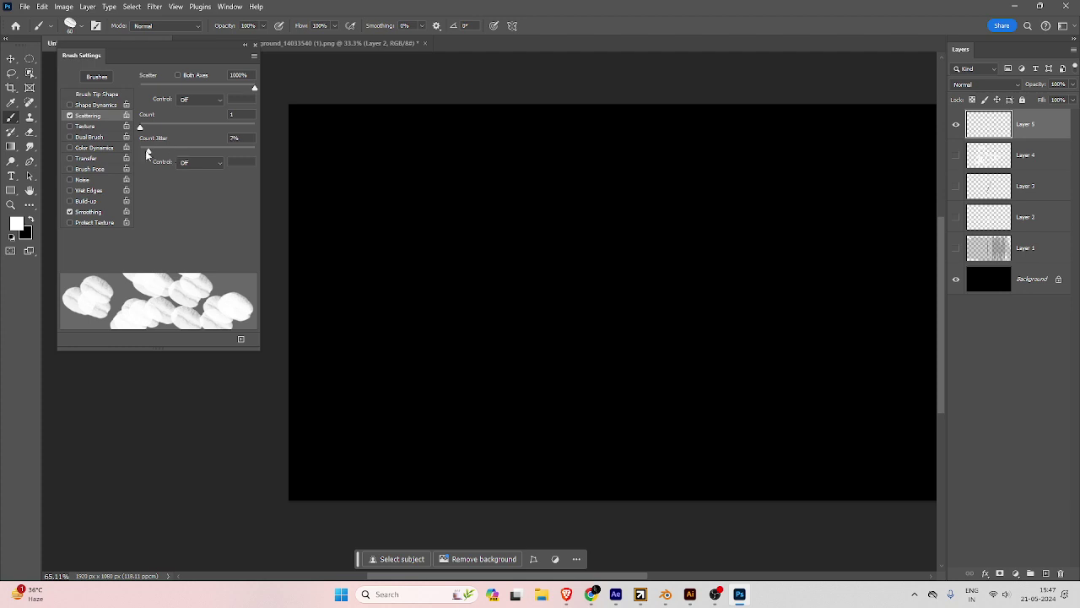
{"action": "left_click_drag", "start_coordinate": [198, 154], "coordinate": [203, 152]}
{"action": "mouse_move", "coordinate": [342, 448]}
{"action": "left_mouse_down"}
{"action": "mouse_move", "coordinate": [474, 409]}
{"action": "mouse_move", "coordinate": [618, 401]}
{"action": "mouse_move", "coordinate": [713, 411]}
{"action": "mouse_move", "coordinate": [798, 442]}
{"action": "left_mouse_up"}
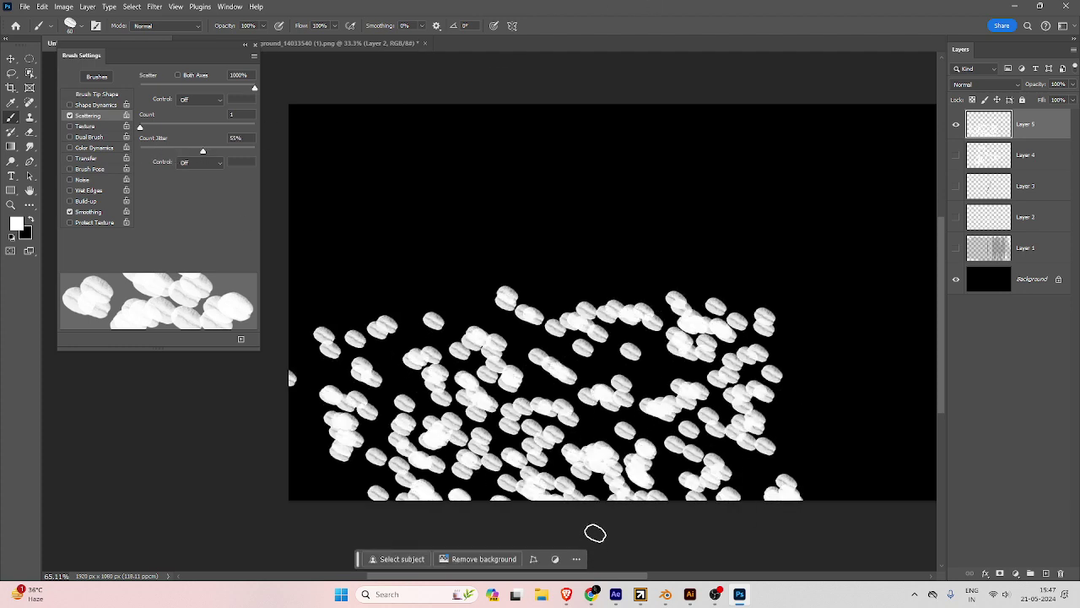
{"action": "key", "text": "ctrl+z"}
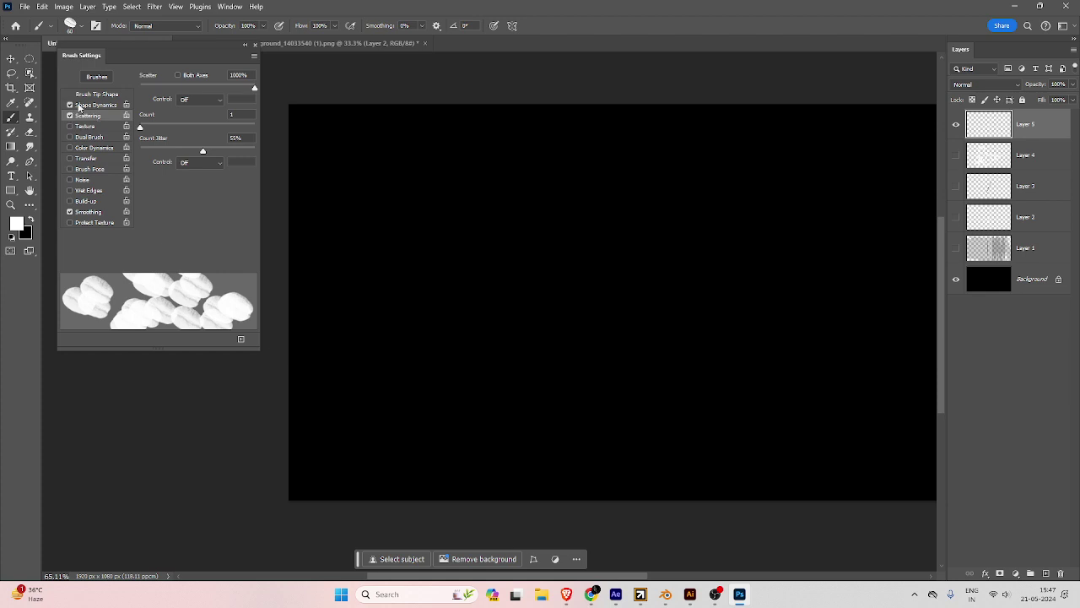
Enable Shape Dynamics with 100% Size Jitter, 66% Angle Jitter and 0% Roundness Jitter, and try a band of varied white beans, undoing it.
{"action": "left_click", "coordinate": [92, 104]}
{"action": "mouse_move", "coordinate": [139, 175]}
{"action": "left_mouse_down"}
{"action": "mouse_move", "coordinate": [209, 174]}
{"action": "mouse_move", "coordinate": [215, 185]}
{"action": "left_mouse_up"}
{"action": "mouse_move", "coordinate": [142, 216]}
{"action": "left_mouse_down"}
{"action": "mouse_move", "coordinate": [275, 211]}
{"action": "mouse_move", "coordinate": [78, 173]}
{"action": "left_mouse_up"}
{"action": "left_click_drag", "start_coordinate": [140, 88], "coordinate": [296, 97]}
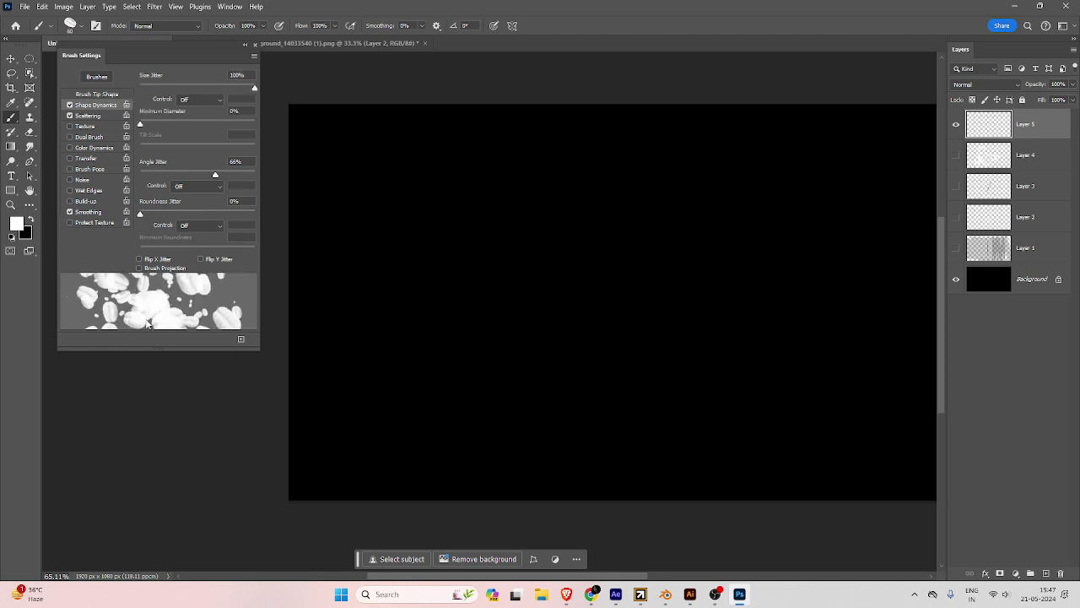
{"action": "mouse_move", "coordinate": [359, 482]}
{"action": "left_mouse_down"}
{"action": "mouse_move", "coordinate": [525, 414]}
{"action": "mouse_move", "coordinate": [654, 420]}
{"action": "mouse_move", "coordinate": [883, 473]}
{"action": "mouse_move", "coordinate": [933, 447]}
{"action": "left_mouse_up"}
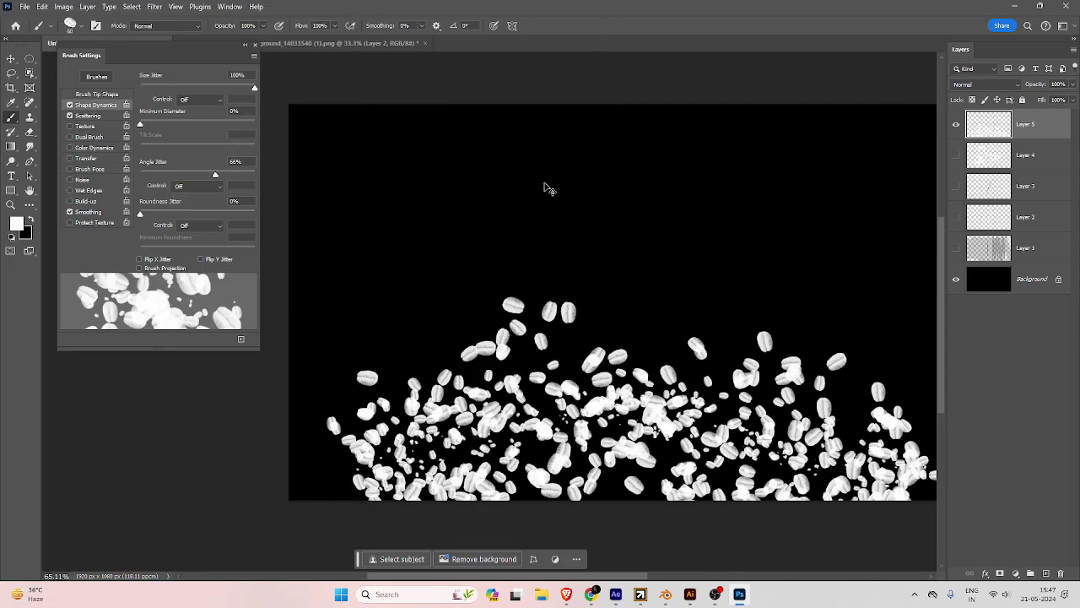
{"action": "key", "text": "ctrl+z"}
Set the foreground color to a dark orange-brown.
{"action": "left_click", "coordinate": [15, 223]}
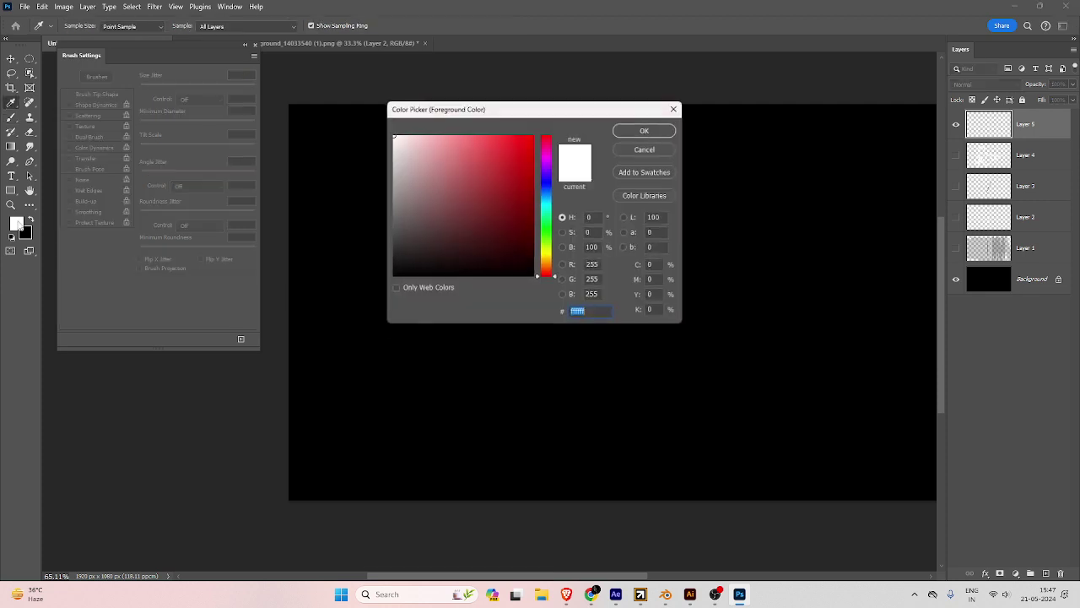
{"action": "left_click", "coordinate": [551, 264]}
{"action": "left_click", "coordinate": [519, 183]}
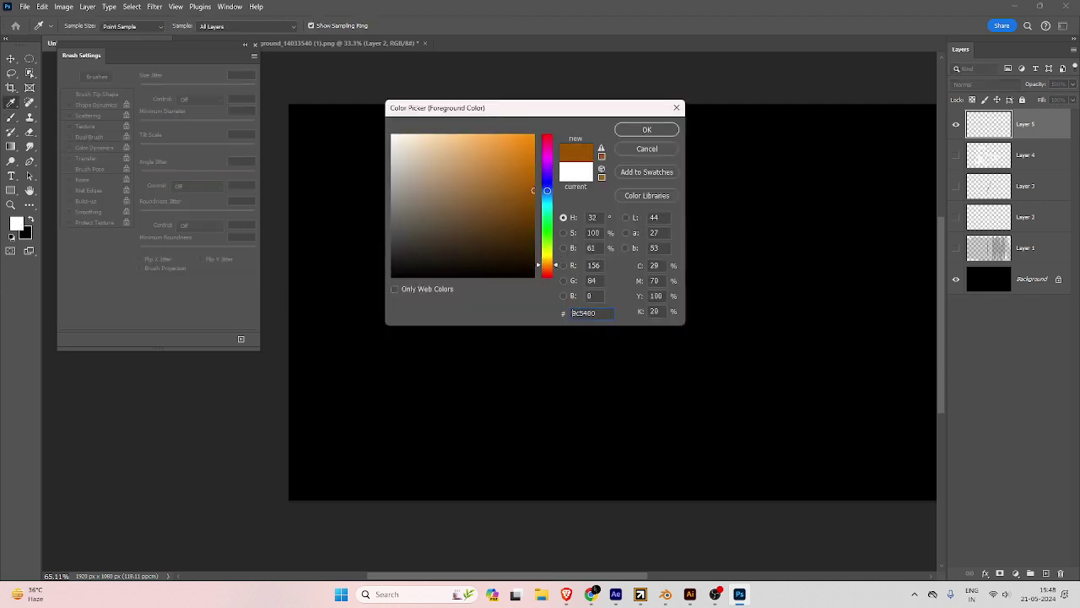
{"action": "left_click", "coordinate": [646, 129]}
Try scattering brown beans across the lower canvas and down its left edge, and undo all of these strokes.
{"action": "mouse_move", "coordinate": [322, 456]}
{"action": "left_mouse_down"}
{"action": "mouse_move", "coordinate": [525, 436]}
{"action": "mouse_move", "coordinate": [887, 470]}
{"action": "mouse_move", "coordinate": [903, 459]}
{"action": "left_mouse_up"}
{"action": "mouse_move", "coordinate": [728, 377]}
{"action": "left_mouse_down"}
{"action": "mouse_move", "coordinate": [708, 337]}
{"action": "mouse_move", "coordinate": [525, 326]}
{"action": "left_mouse_up"}
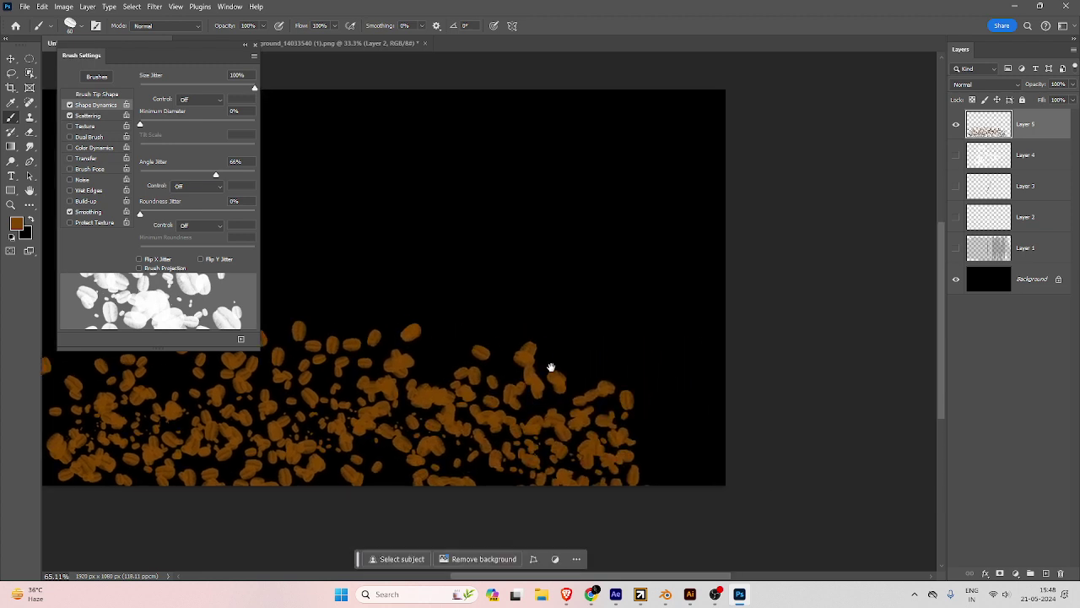
{"action": "mouse_move", "coordinate": [578, 432]}
{"action": "left_mouse_down"}
{"action": "mouse_move", "coordinate": [682, 440]}
{"action": "mouse_move", "coordinate": [768, 420]}
{"action": "mouse_move", "coordinate": [791, 372]}
{"action": "left_mouse_up"}
{"action": "left_click_drag", "start_coordinate": [573, 406], "coordinate": [701, 447]}
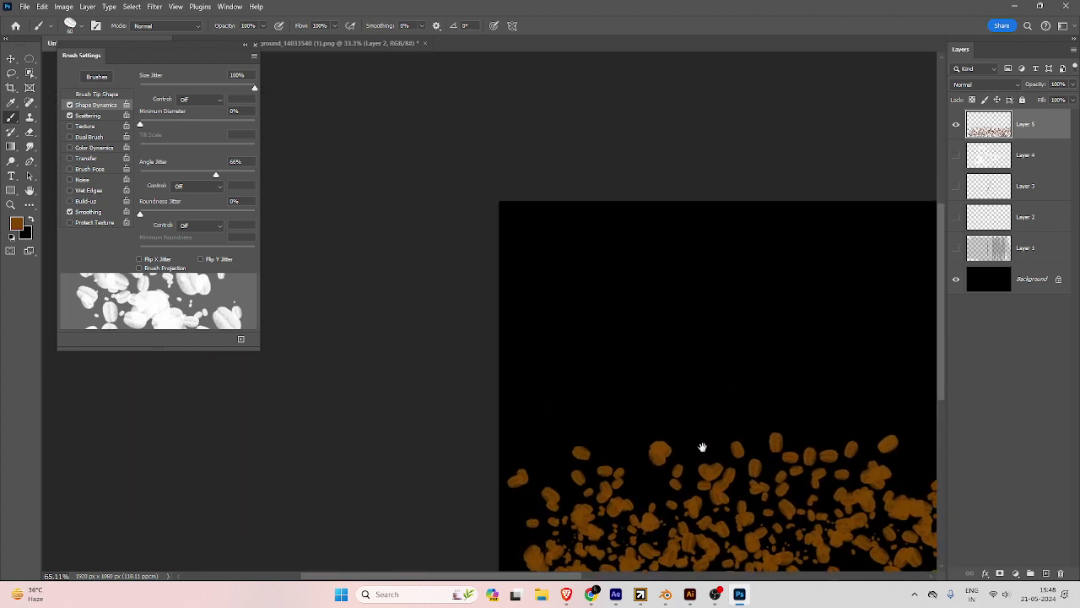
{"action": "mouse_move", "coordinate": [512, 349]}
{"action": "left_mouse_down"}
{"action": "mouse_move", "coordinate": [530, 535]}
{"action": "mouse_move", "coordinate": [603, 548]}
{"action": "left_mouse_up"}
{"action": "left_click_drag", "start_coordinate": [612, 462], "coordinate": [521, 357]}
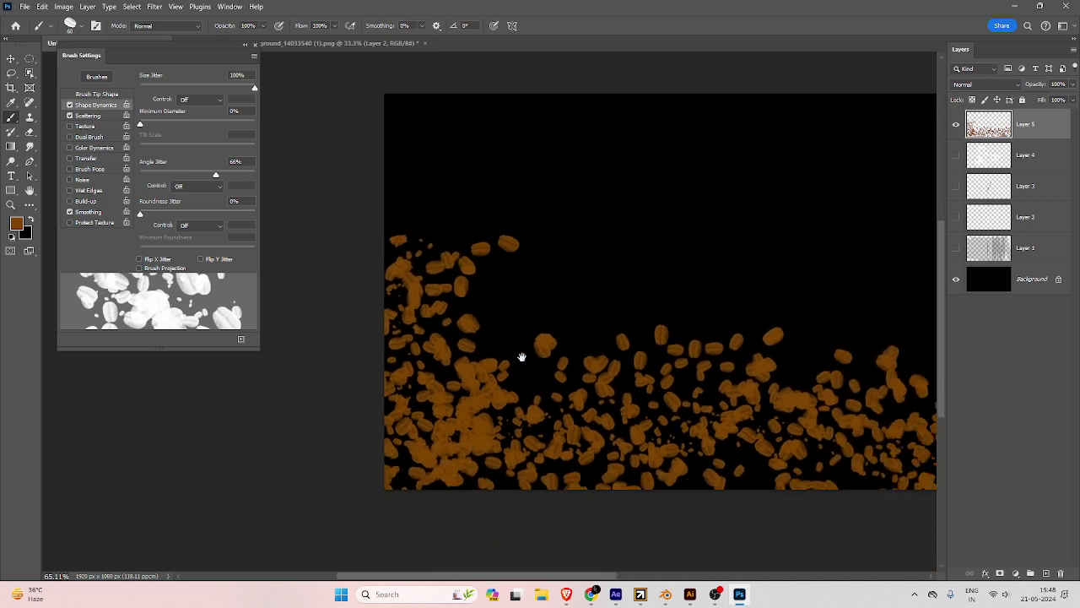
{"action": "key", "text": "ctrl+z"}
{"action": "key", "text": "ctrl+z"}
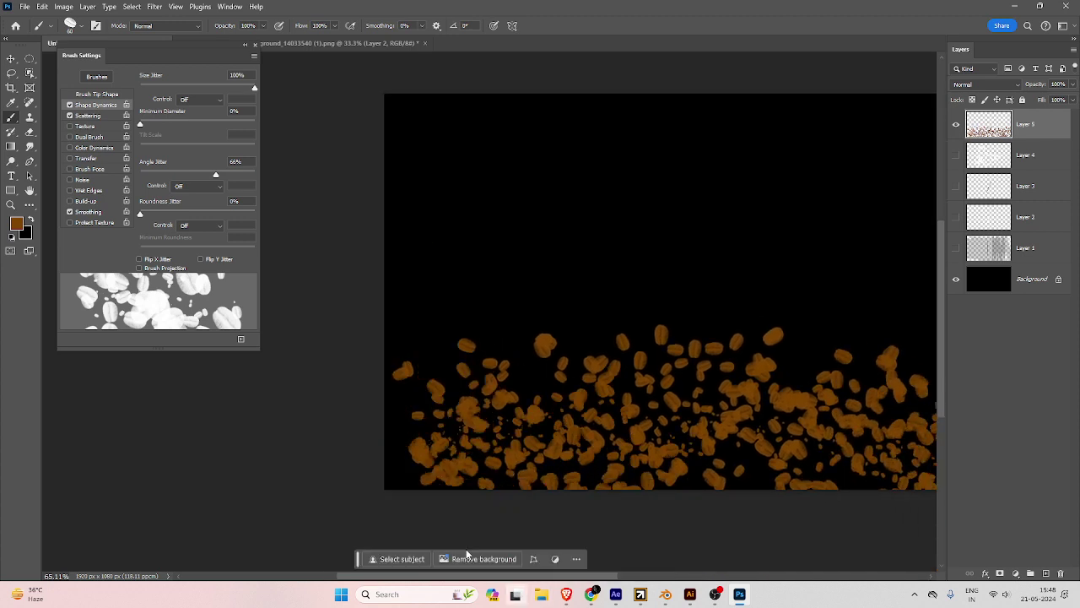
{"action": "key", "text": "ctrl+z"}
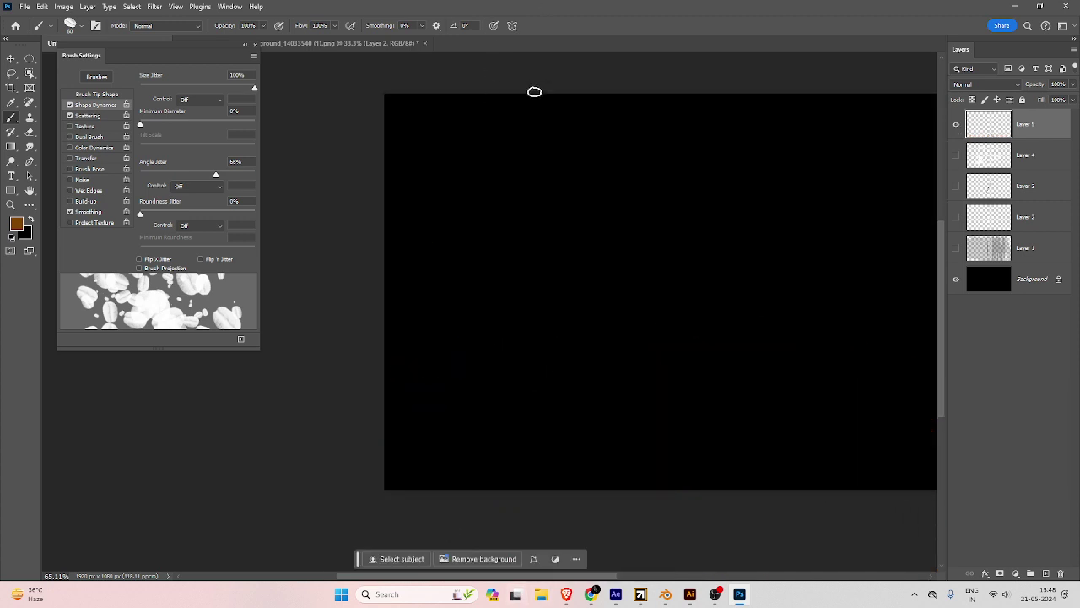
Paint scattered brown coffee beans down the left part of the canvas, starting from its upper edge.
{"action": "mouse_move", "coordinate": [534, 92]}
{"action": "left_mouse_down"}
{"action": "mouse_move", "coordinate": [542, 436]}
{"action": "mouse_move", "coordinate": [407, 569]}
{"action": "left_mouse_up"}
{"action": "left_click_drag", "start_coordinate": [434, 92], "coordinate": [397, 253]}
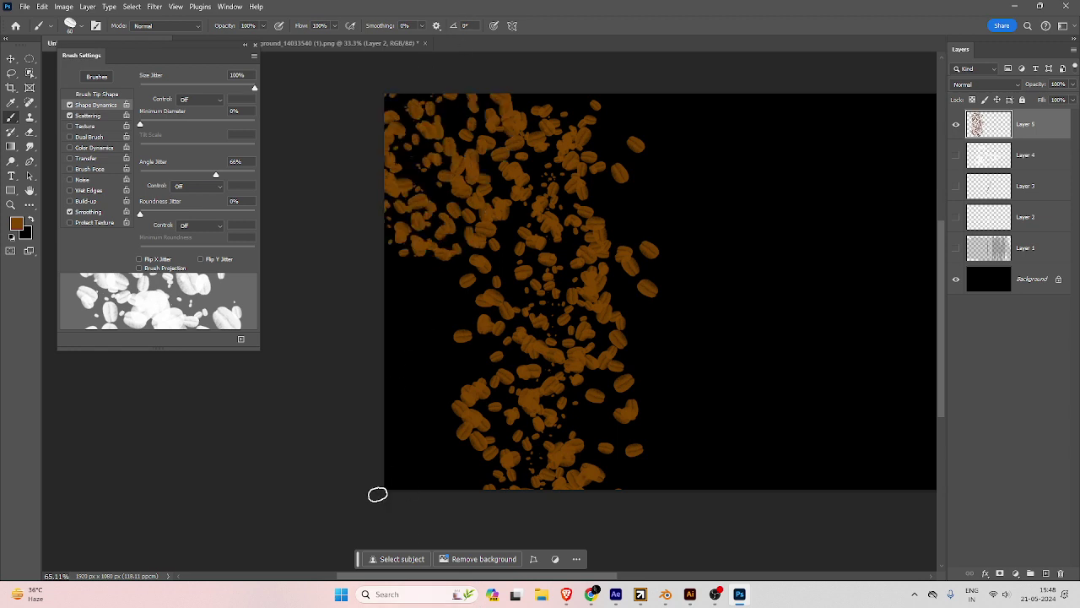
Put the brush away by switching to the Move tool.
{"action": "left_click", "coordinate": [10, 59]}
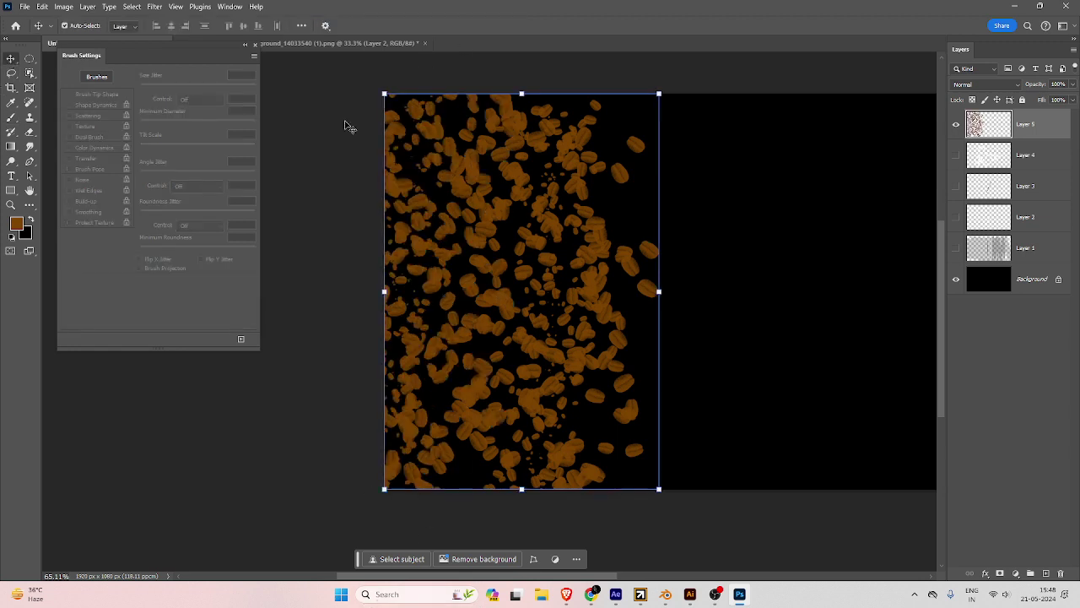
{"action": "scroll", "coordinate": [545, 121], "scroll_direction": "right", "scroll_amount": 3}
{"action": "left_click_drag", "start_coordinate": [724, 241], "coordinate": [633, 233]}
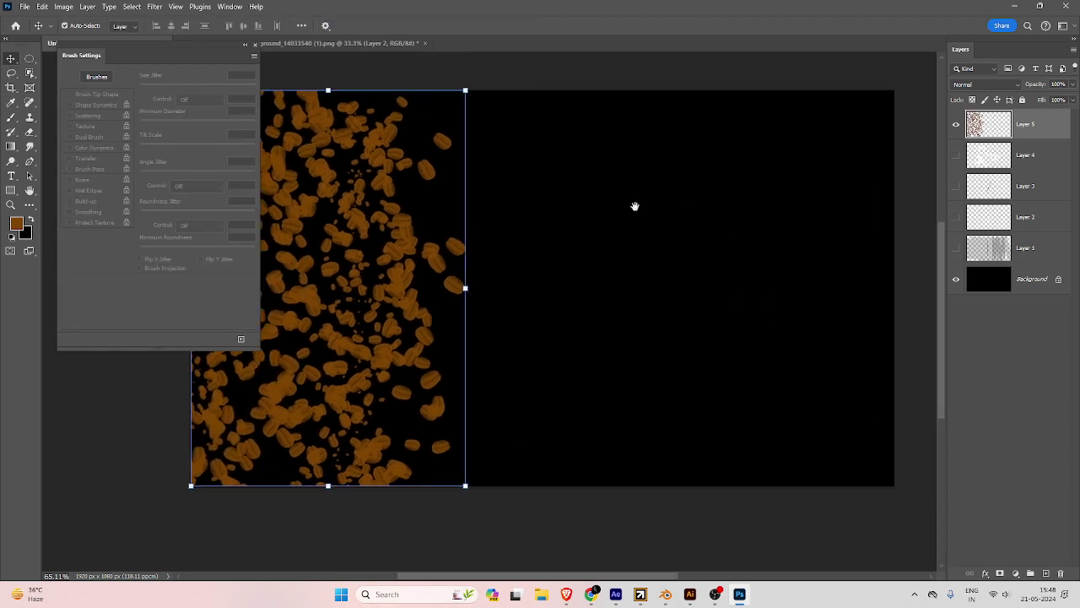
Switch to Chrome, search Google Images for "coffeebottle" and copy the search term.
{"action": "left_click", "coordinate": [591, 594]}
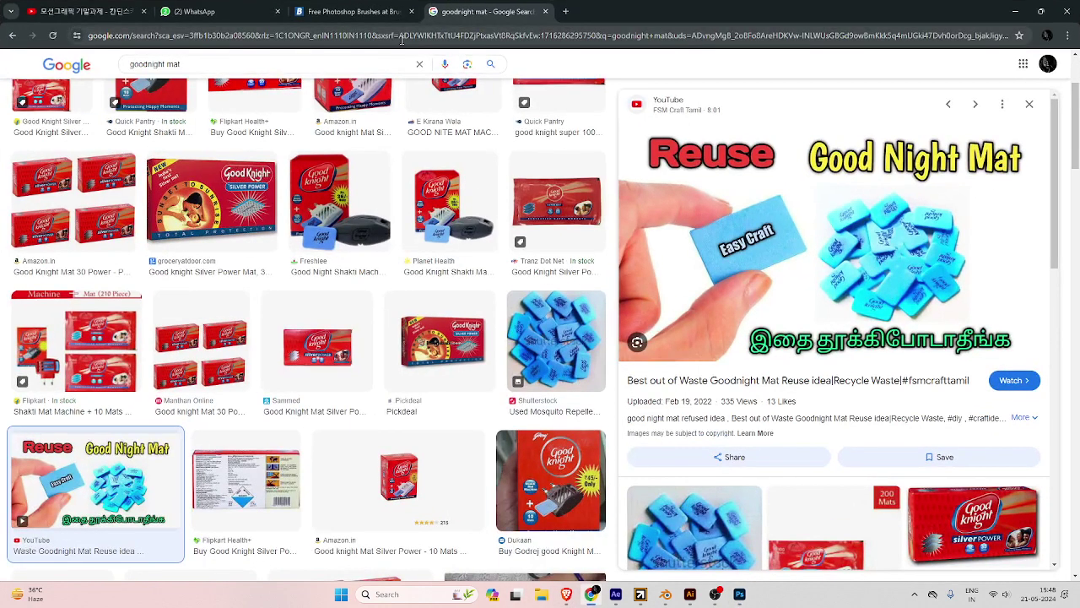
{"action": "left_click", "coordinate": [419, 64]}
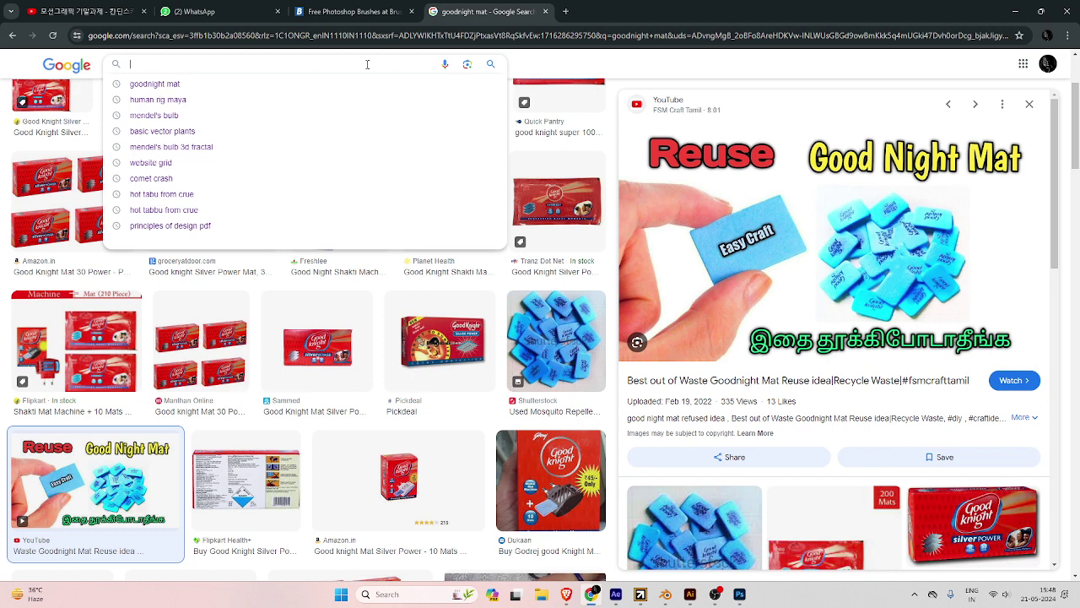
{"action": "type", "text": "coffee"}
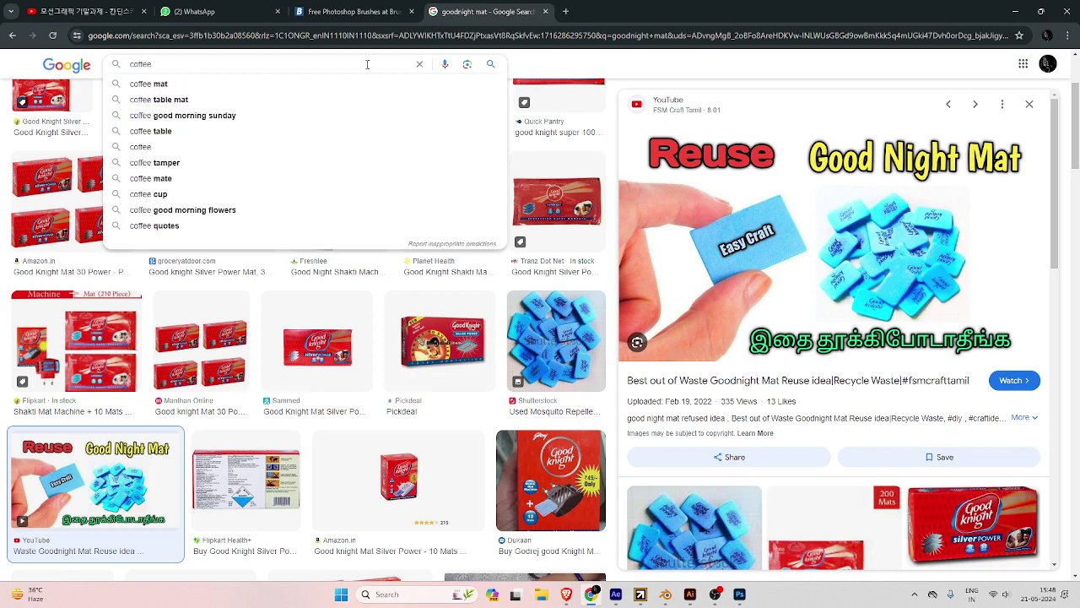
{"action": "type", "text": "bottle"}
{"action": "key", "text": "Return"}
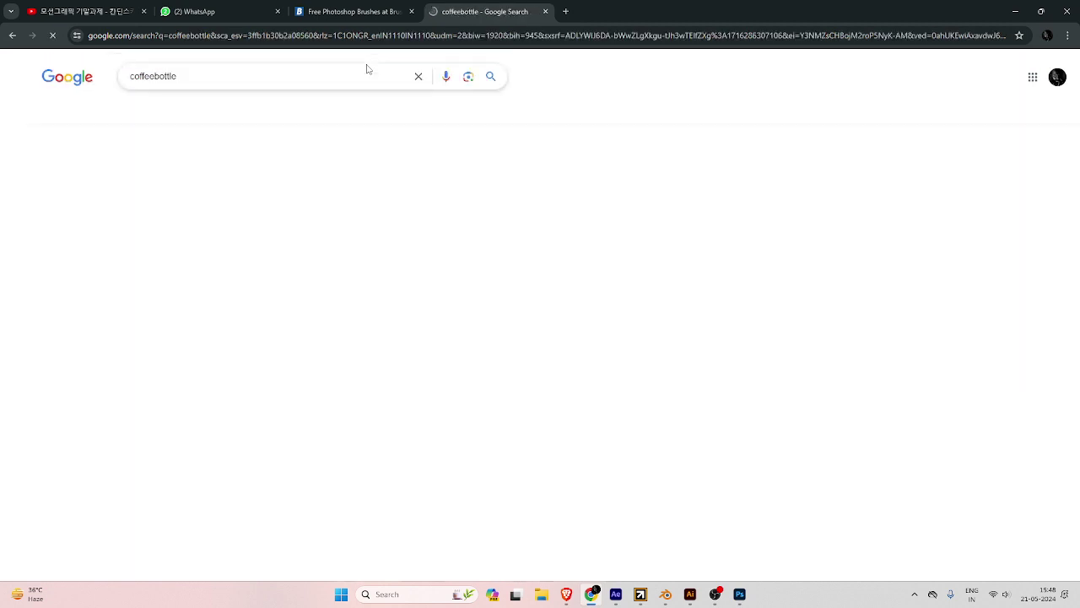
{"action": "key", "text": "ctrl+a"}
{"action": "key", "text": "ctrl+c"}
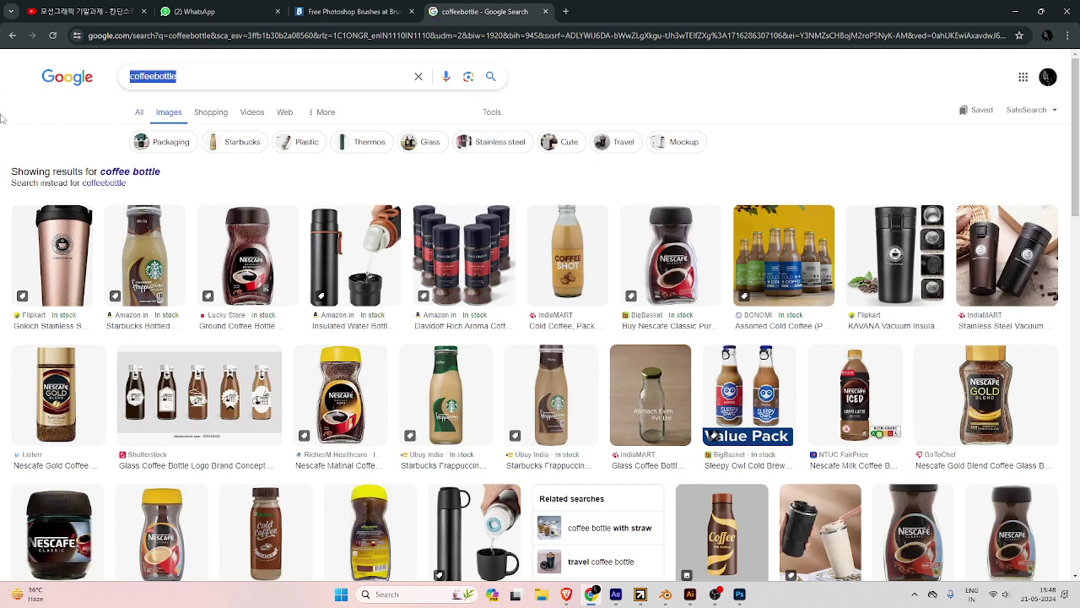
Find the Pexels stock photo website with a web search and open it.
{"action": "key", "text": "BackSpace"}
{"action": "key", "text": "ctrl+l"}
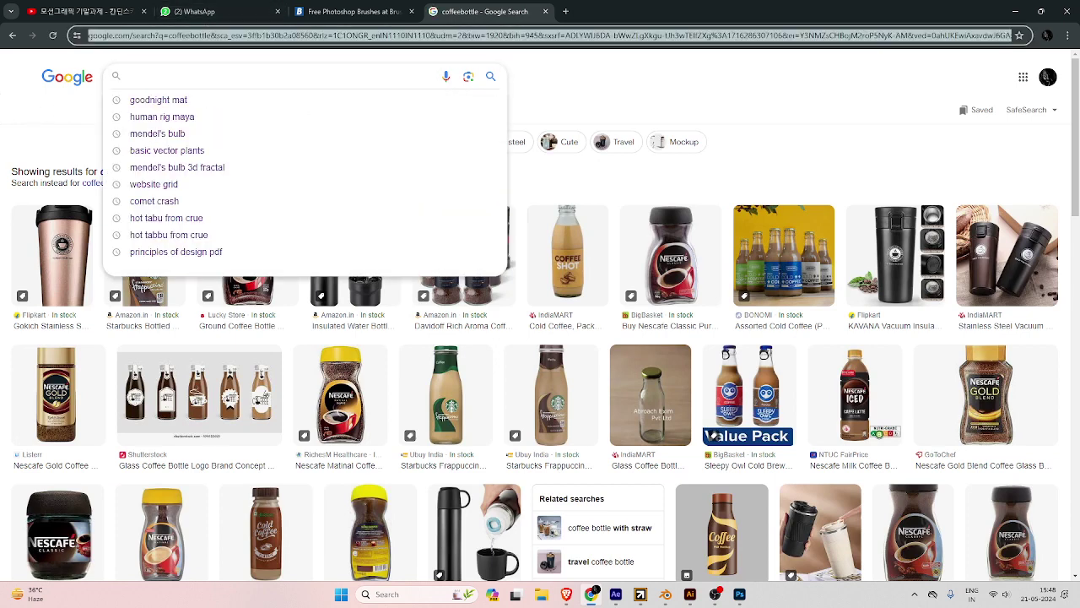
{"action": "type", "text": "pexels"}
{"action": "key", "text": "Return"}
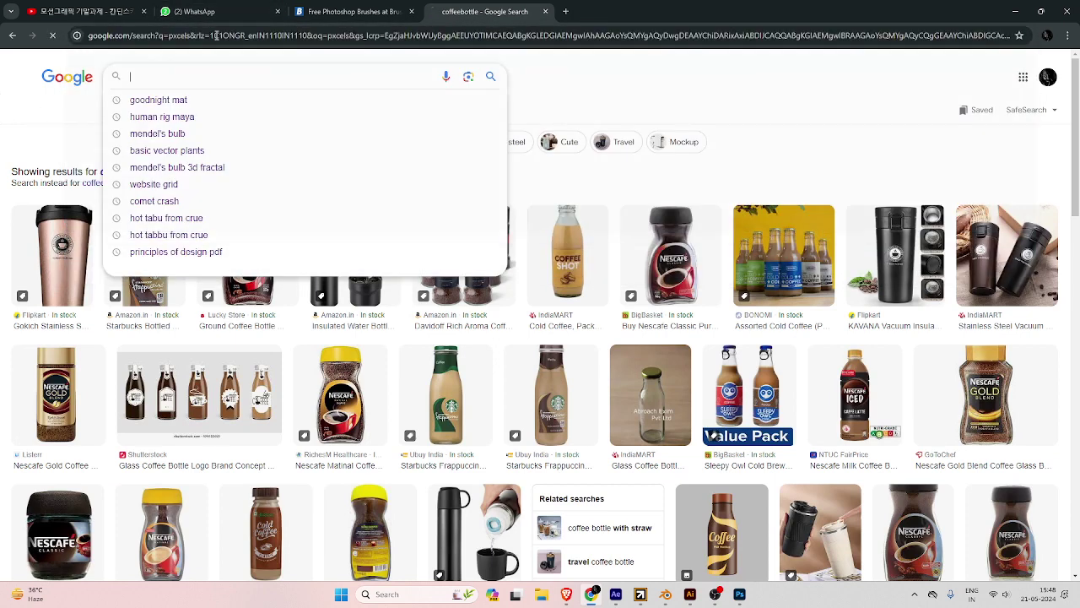
{"action": "left_click", "coordinate": [161, 217]}
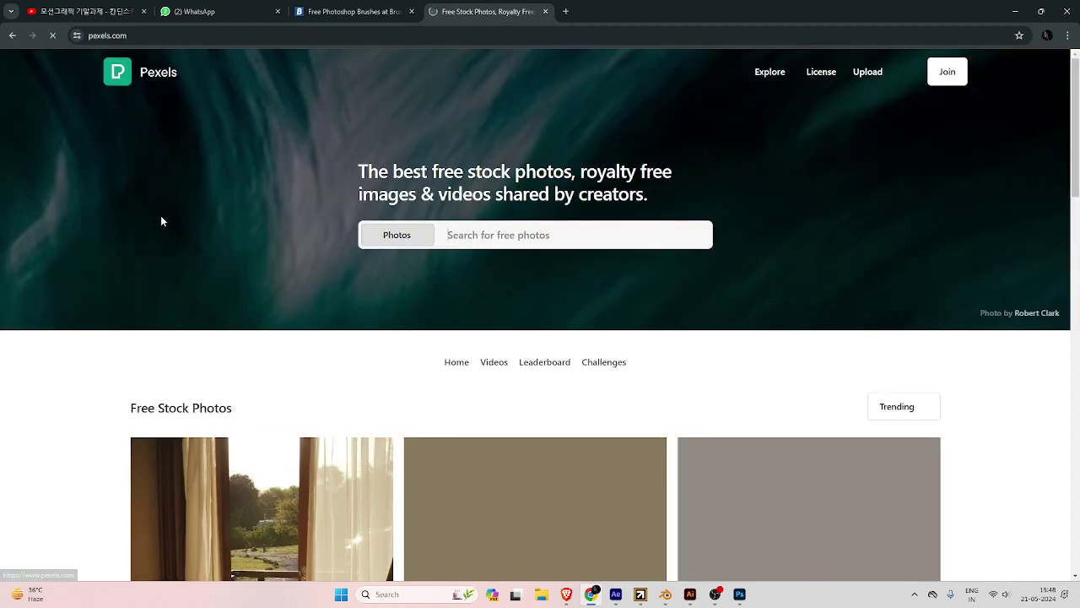
Search Pexels photos for "coffeebottle", and broaden the search to "coffee".
{"action": "key", "text": "ctrl+v"}
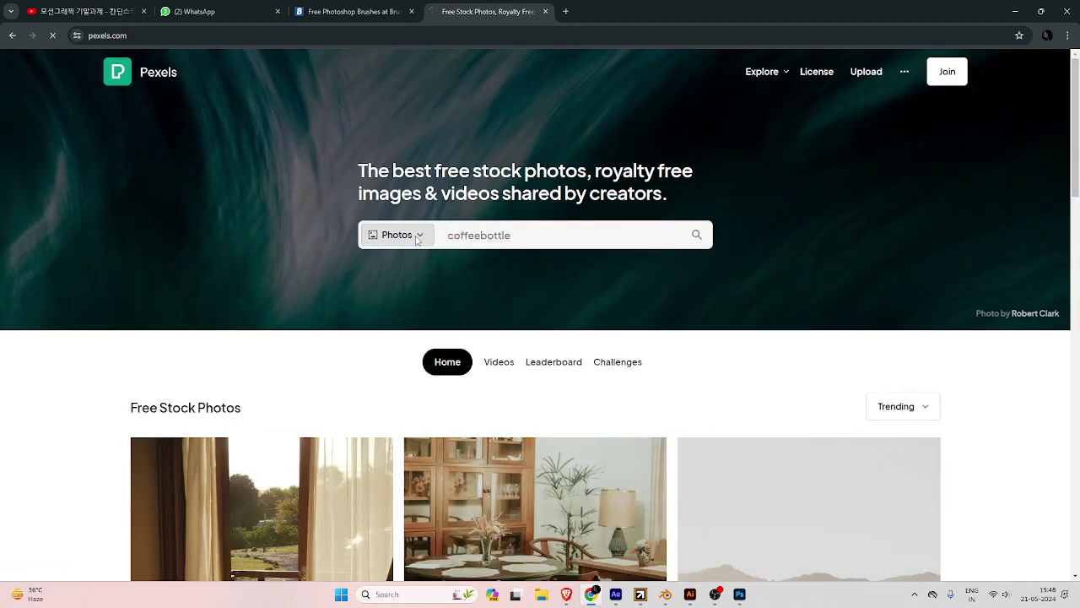
{"action": "key", "text": "Return"}
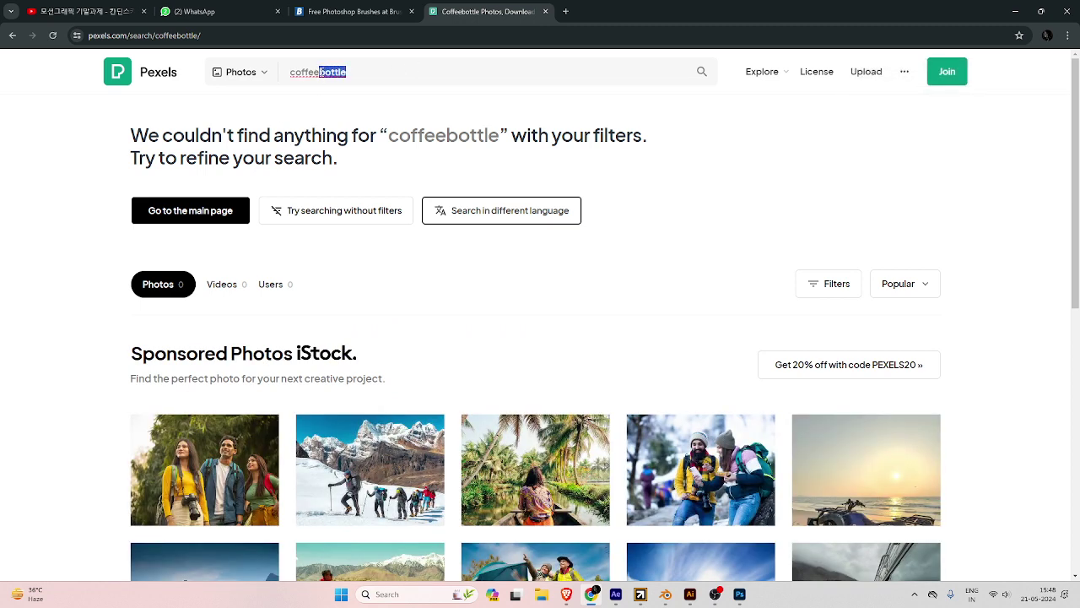
{"action": "key", "text": "BackSpace"}
{"action": "key", "text": "Return"}
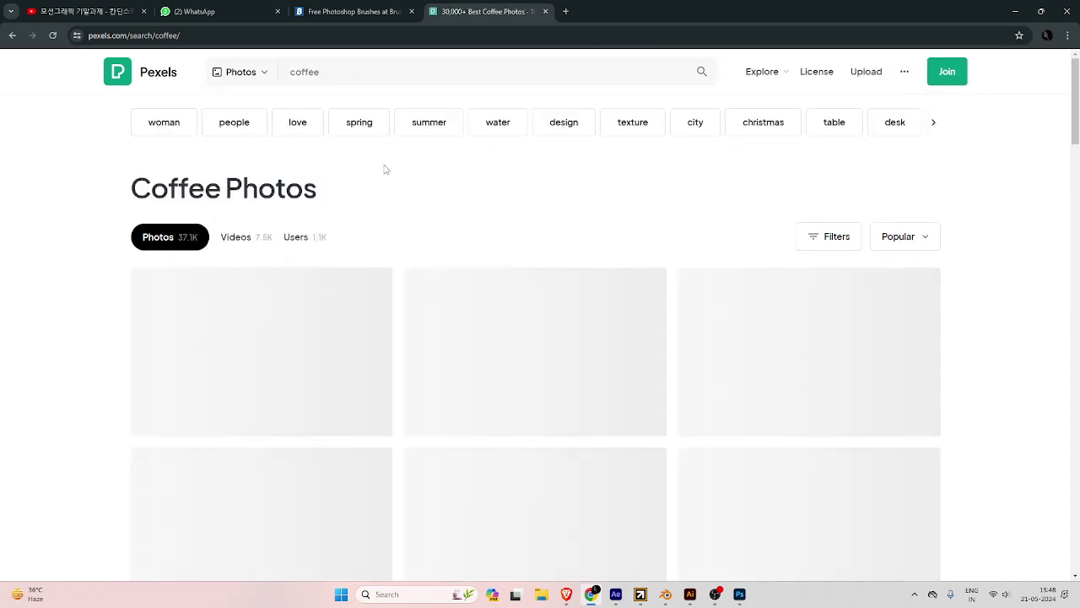
Open the photo of dark liquid pouring into a black mug among the coffee photos and download it.
{"action": "scroll", "coordinate": [525, 203], "scroll_direction": "down", "scroll_amount": 3}
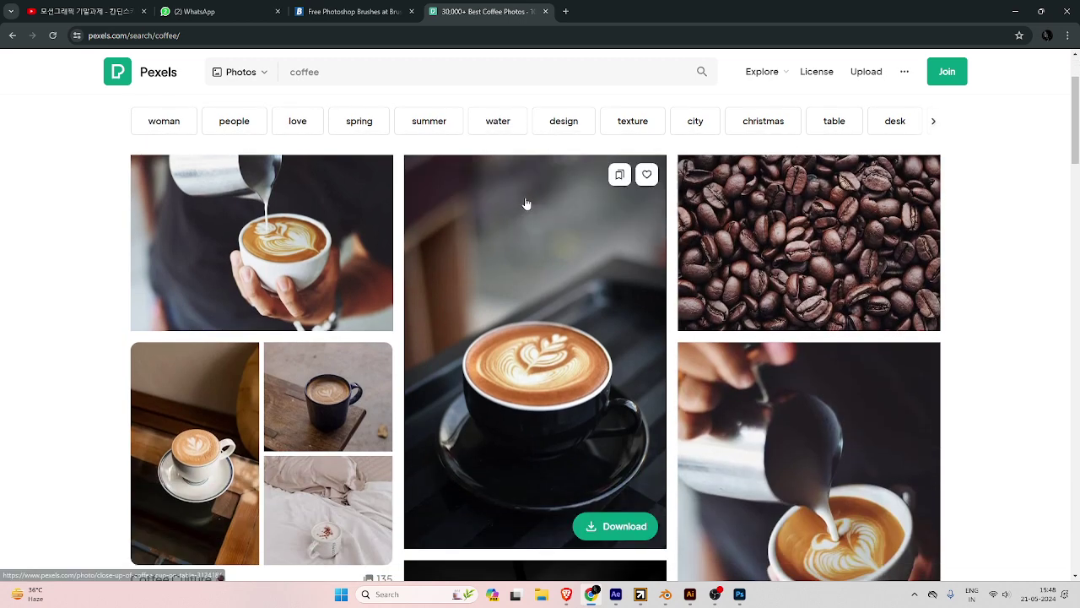
{"action": "scroll", "coordinate": [526, 203], "scroll_direction": "down", "scroll_amount": 3}
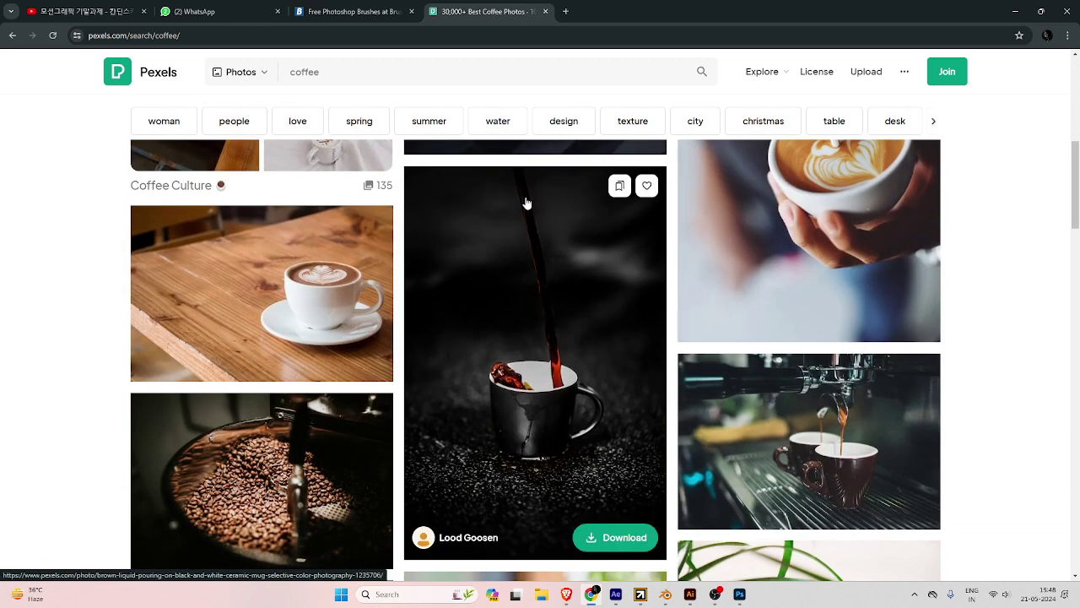
{"action": "scroll", "coordinate": [526, 203], "scroll_direction": "down", "scroll_amount": 1}
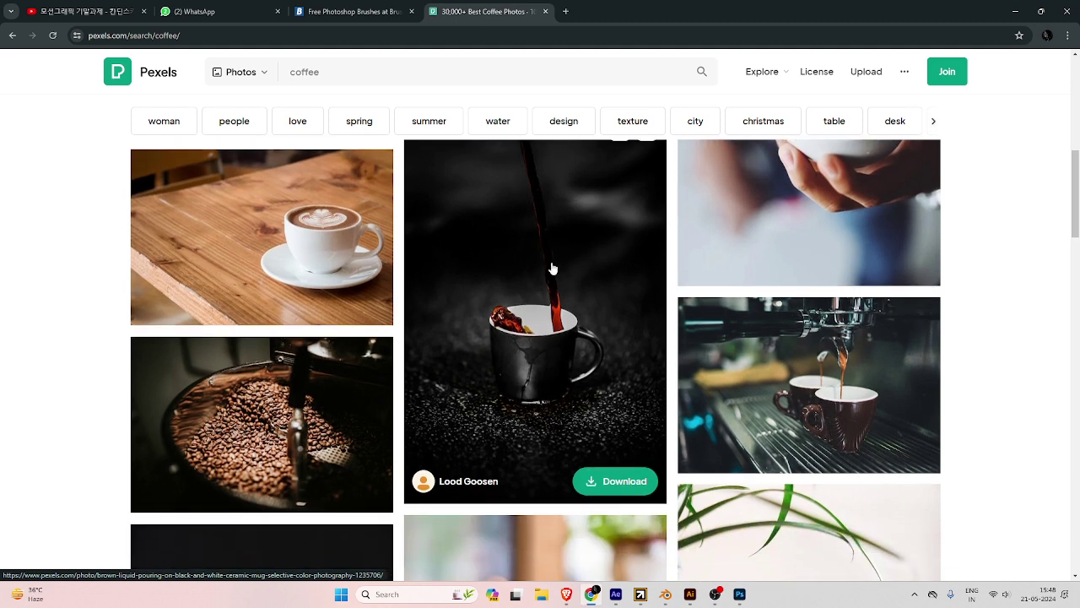
{"action": "scroll", "coordinate": [553, 269], "scroll_direction": "down", "scroll_amount": 2}
{"action": "left_click", "coordinate": [550, 236]}
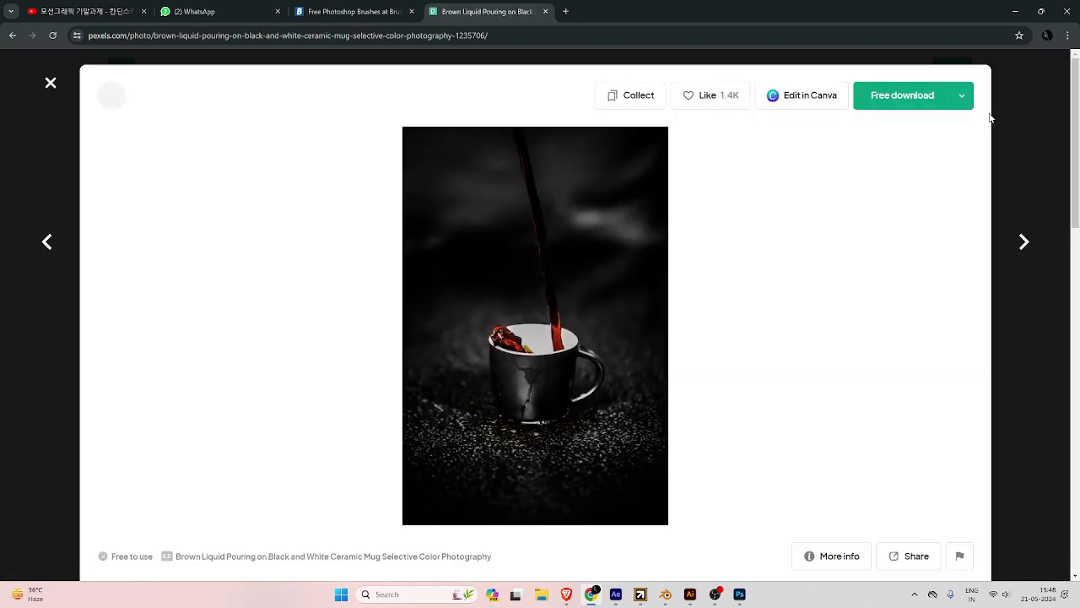
{"action": "left_click", "coordinate": [962, 96]}
{"action": "left_click", "coordinate": [890, 358]}
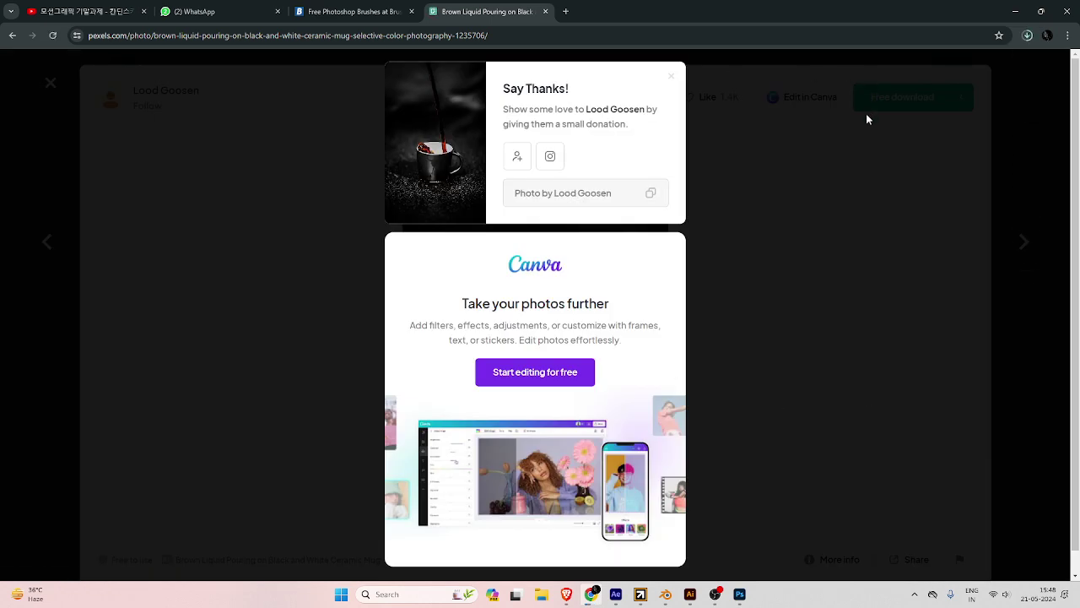
Open the downloaded mug photo from its folder in Photoshop and cut the whole image to the clipboard.
{"action": "left_click", "coordinate": [986, 62]}
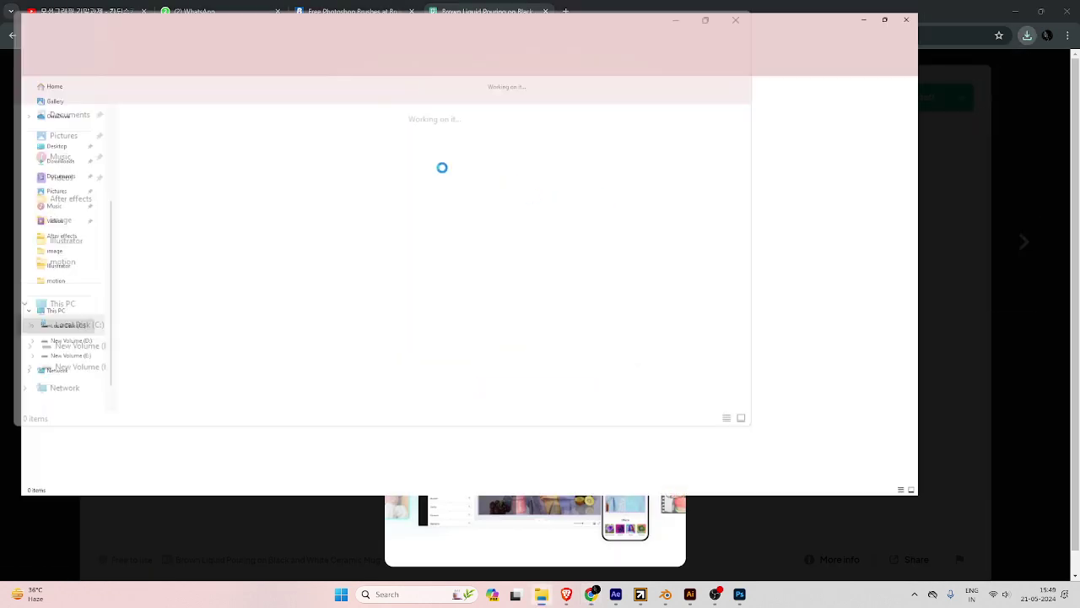
{"action": "left_click_drag", "start_coordinate": [512, 457], "coordinate": [474, 29]}
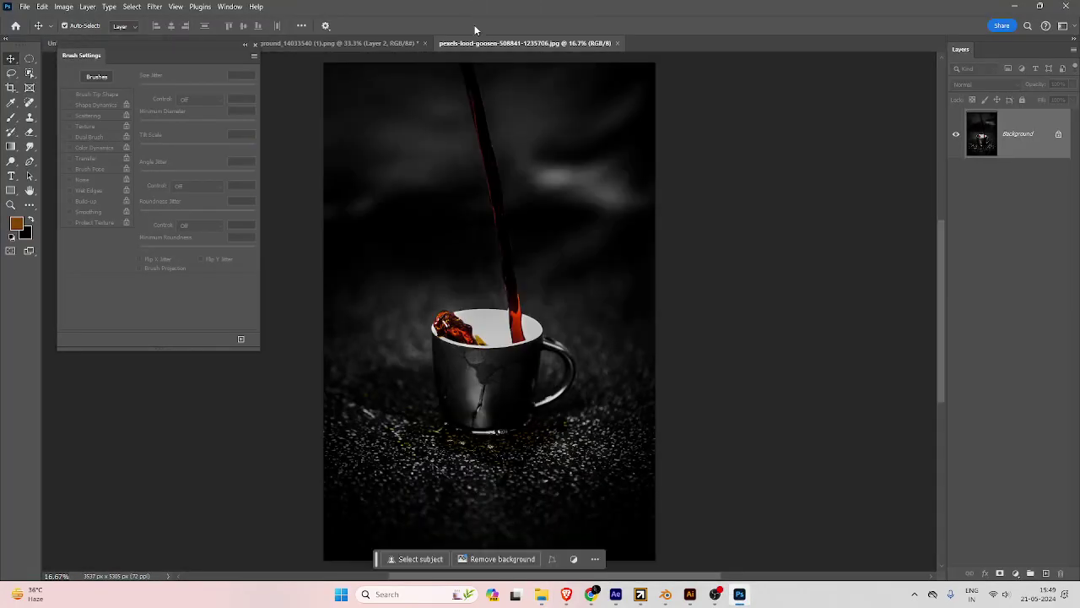
{"action": "key", "text": "ctrl+BackSpace"}
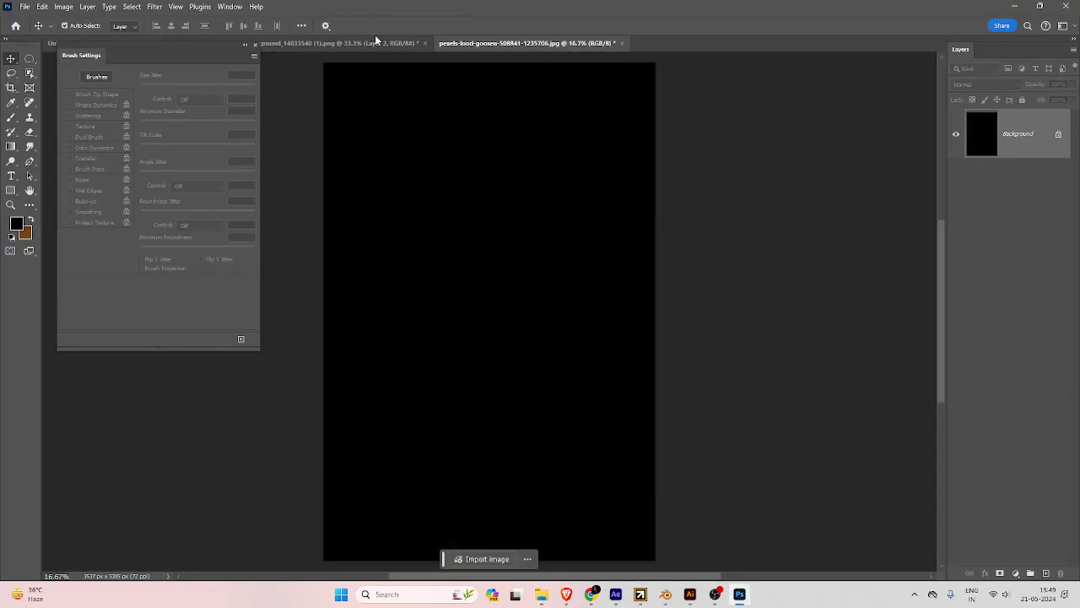
Paste the mug photo into the coffee-beans background document and into Untitled-1, moving the brush settings out of the way.
{"action": "left_click", "coordinate": [375, 42]}
{"action": "key", "text": "ctrl+v"}
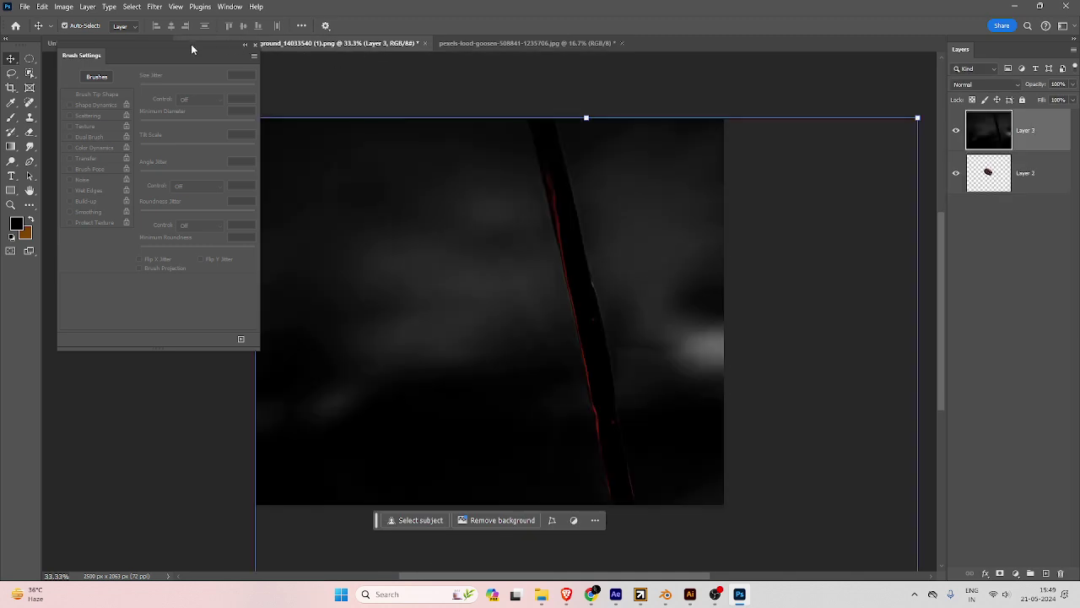
{"action": "left_click_drag", "start_coordinate": [190, 49], "coordinate": [748, 91]}
{"action": "left_click", "coordinate": [95, 42]}
{"action": "key", "text": "ctrl+v"}
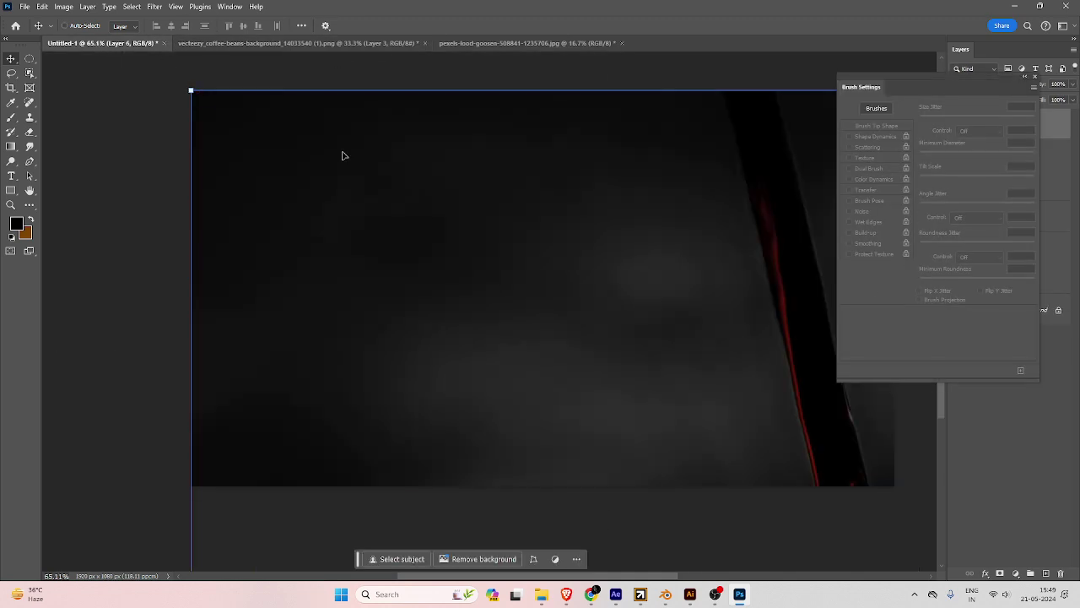
Scale the pasted mug photo down to the canvas height and position it just right of the coffee beans in Untitled-1.
{"action": "scroll", "coordinate": [526, 244], "scroll_direction": "down", "scroll_amount": 3}
{"action": "left_click_drag", "start_coordinate": [733, 354], "coordinate": [300, 171]}
{"action": "scroll", "coordinate": [553, 283], "scroll_direction": "down", "scroll_amount": 9}
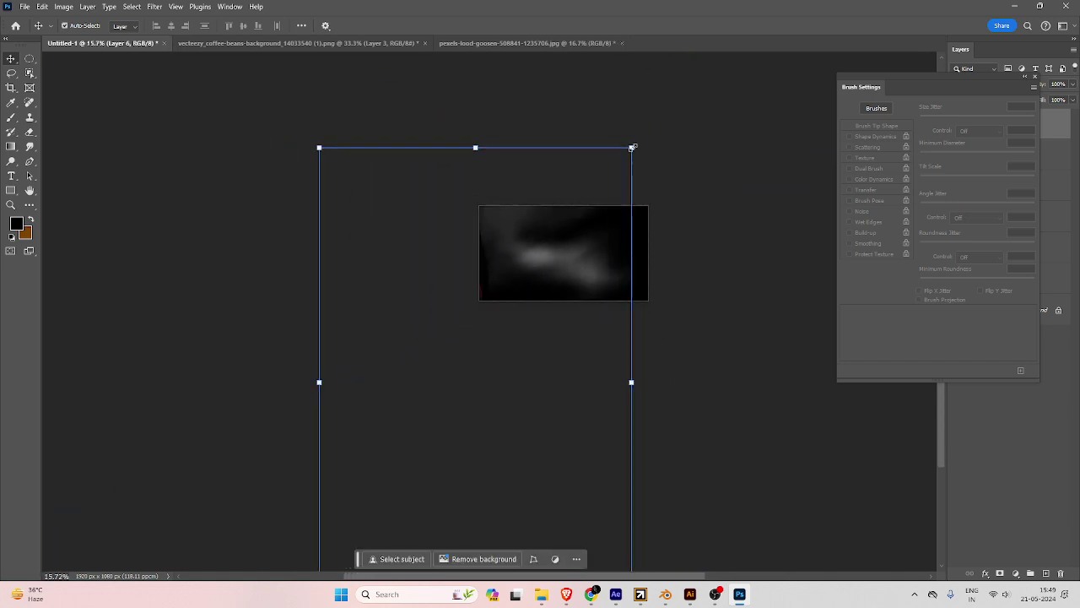
{"action": "left_click_drag", "start_coordinate": [632, 147], "coordinate": [420, 465]}
{"action": "left_click_drag", "start_coordinate": [373, 501], "coordinate": [597, 196]}
{"action": "scroll", "coordinate": [598, 195], "scroll_direction": "up", "scroll_amount": 5}
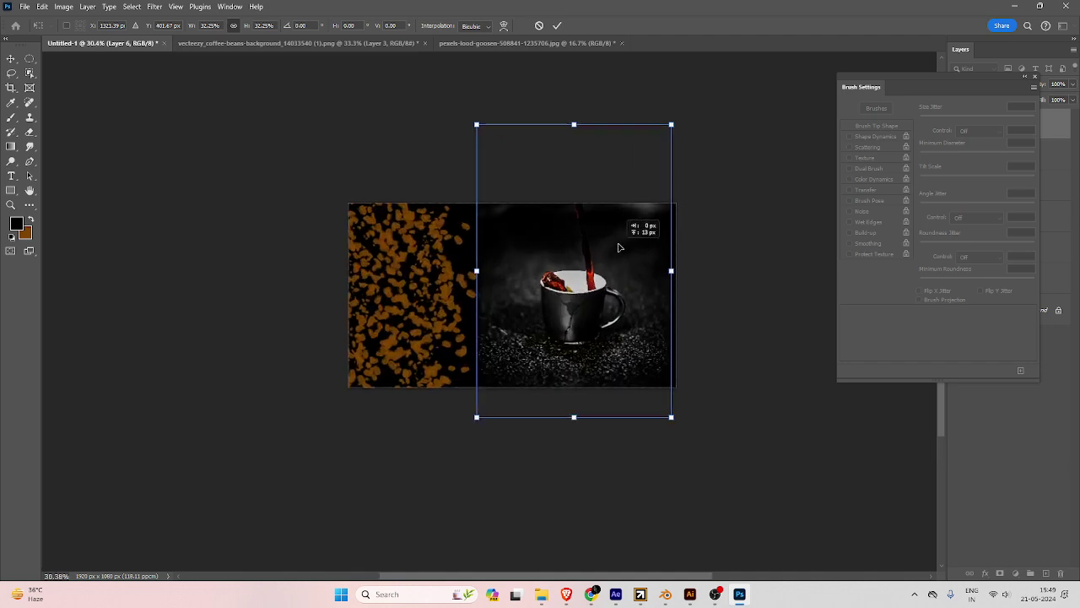
{"action": "left_click_drag", "start_coordinate": [619, 247], "coordinate": [623, 222]}
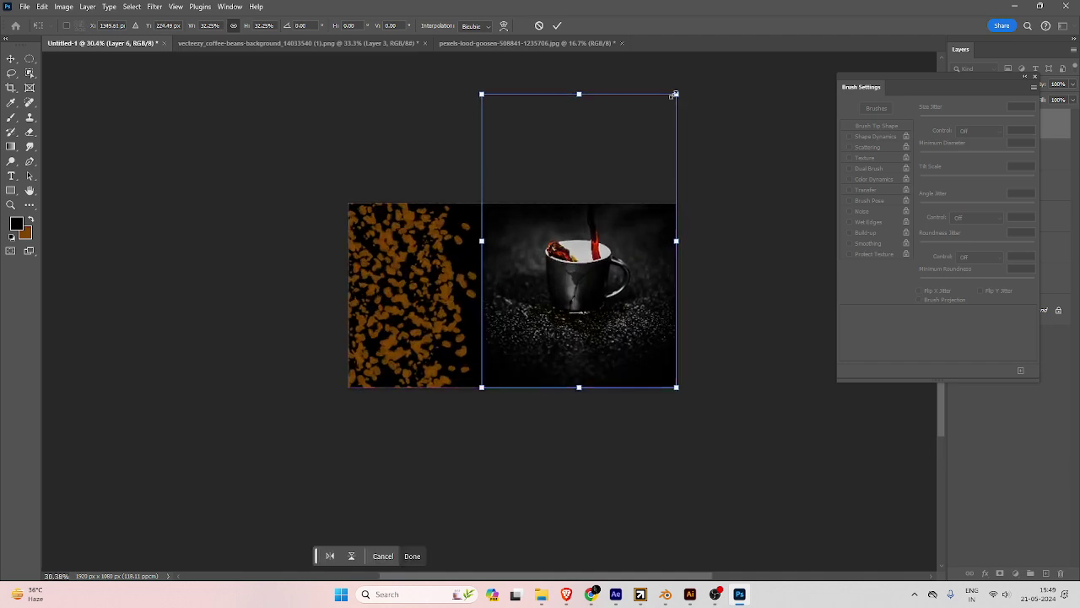
{"action": "left_click_drag", "start_coordinate": [675, 95], "coordinate": [604, 202]}
{"action": "mouse_move", "coordinate": [580, 268]}
{"action": "left_mouse_down"}
{"action": "mouse_move", "coordinate": [604, 274]}
{"action": "mouse_move", "coordinate": [592, 279]}
{"action": "left_mouse_up"}
{"action": "key", "text": "Return"}
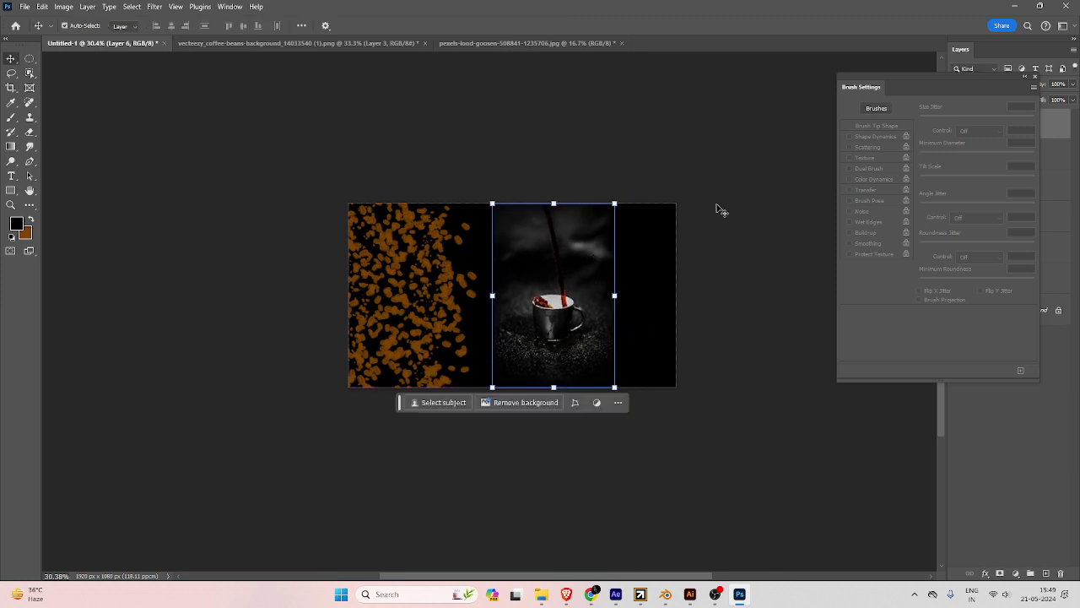
Deselect the mug photo layer and close the brush settings.
{"action": "left_click", "coordinate": [721, 210]}
{"action": "left_click_drag", "start_coordinate": [610, 178], "coordinate": [452, 178]}
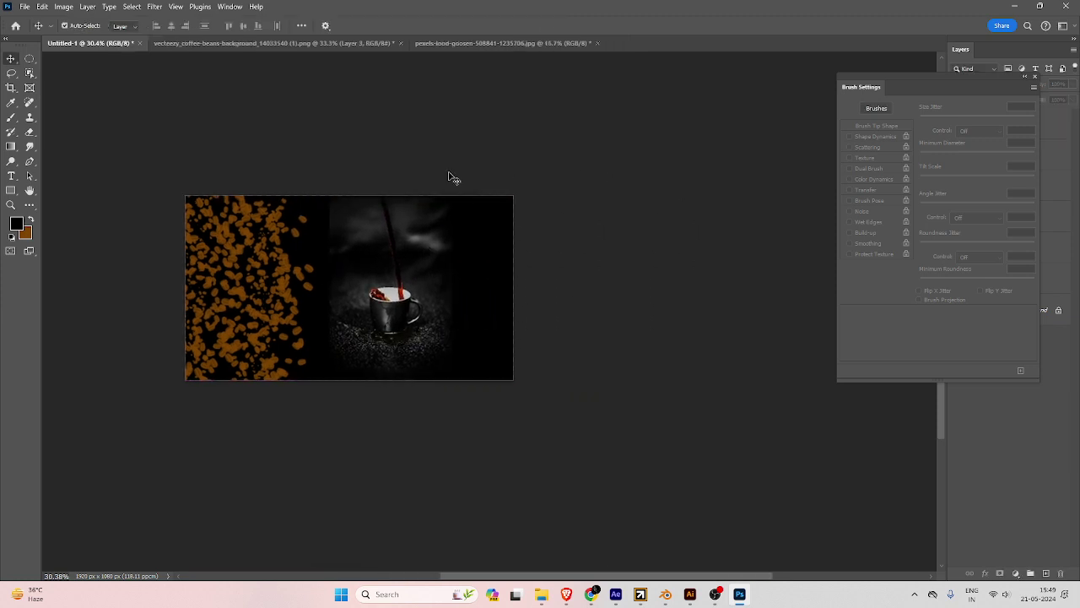
{"action": "left_click", "coordinate": [1034, 77]}
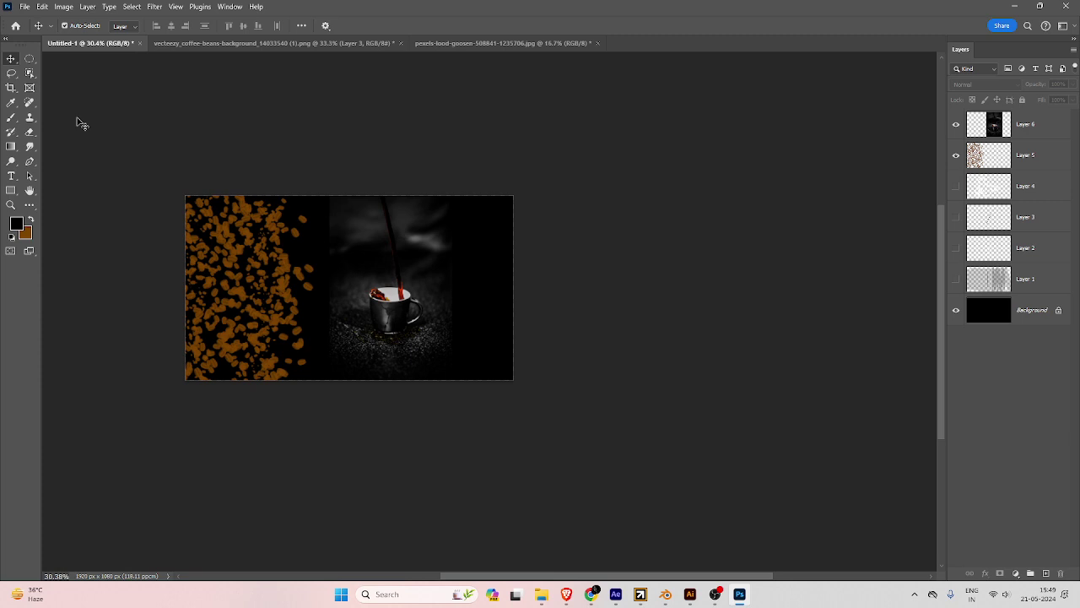
Select the black strip right of the mug photo with a rectangular marquee and run Generative Fill without a prompt.
{"action": "left_click", "coordinate": [29, 60]}
{"action": "left_click", "coordinate": [84, 58]}
{"action": "left_click_drag", "start_coordinate": [445, 187], "coordinate": [519, 420]}
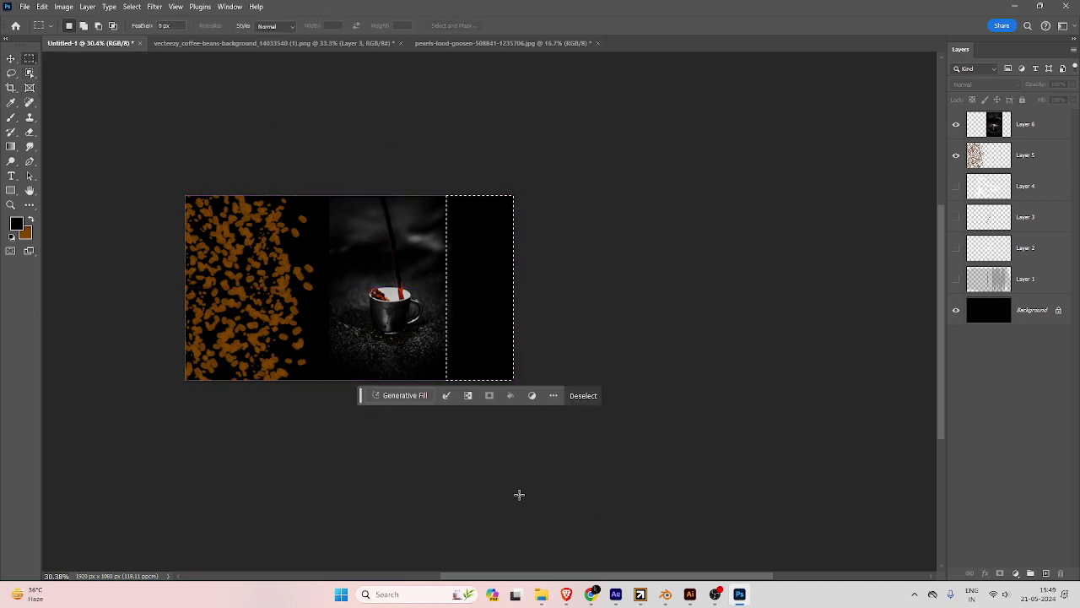
{"action": "left_click", "coordinate": [415, 395]}
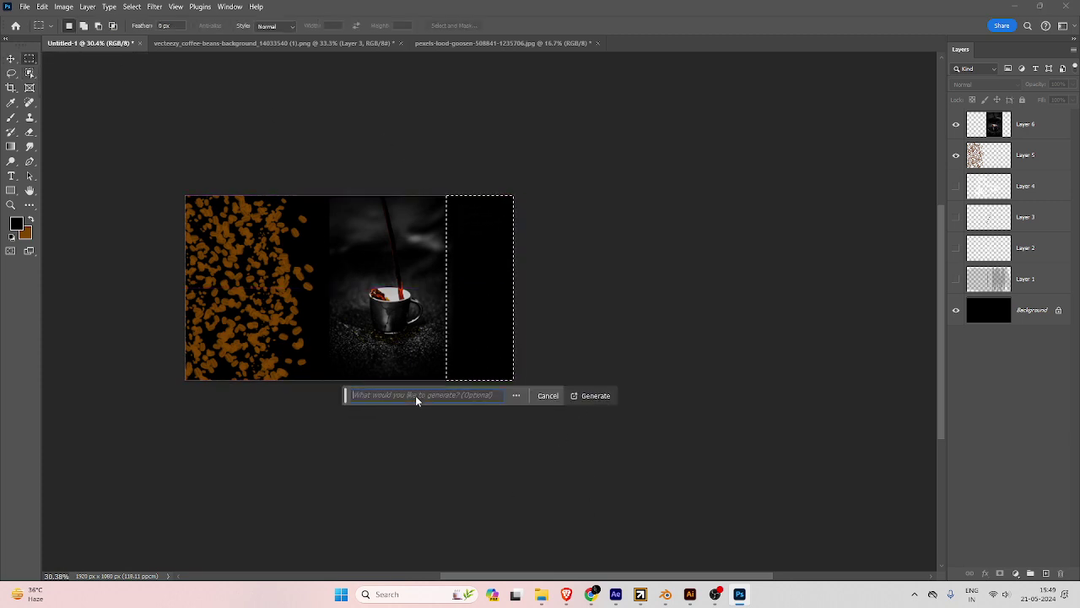
{"action": "left_click", "coordinate": [577, 397]}
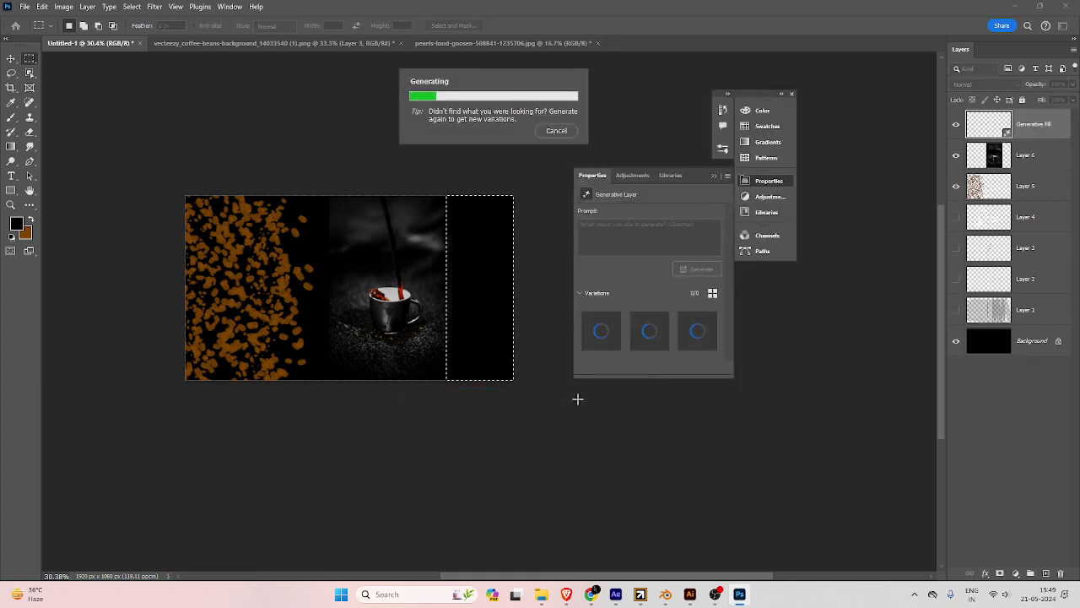
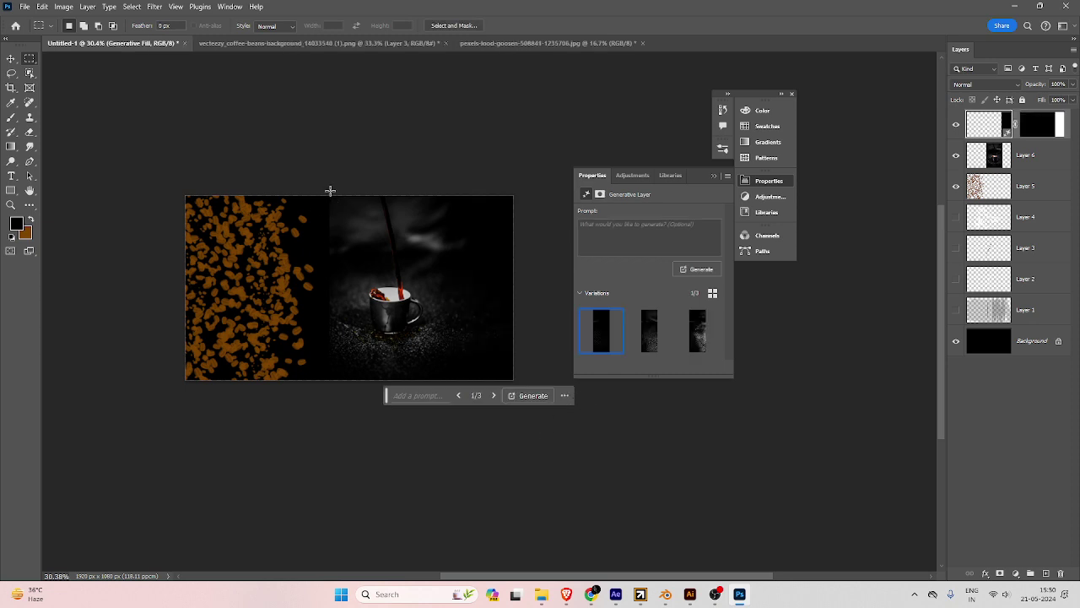
Select the canvas area left of the mug photo, hide Layer 5 with the beans, and generate a fill without a prompt.
{"action": "left_click_drag", "start_coordinate": [329, 191], "coordinate": [84, 484]}
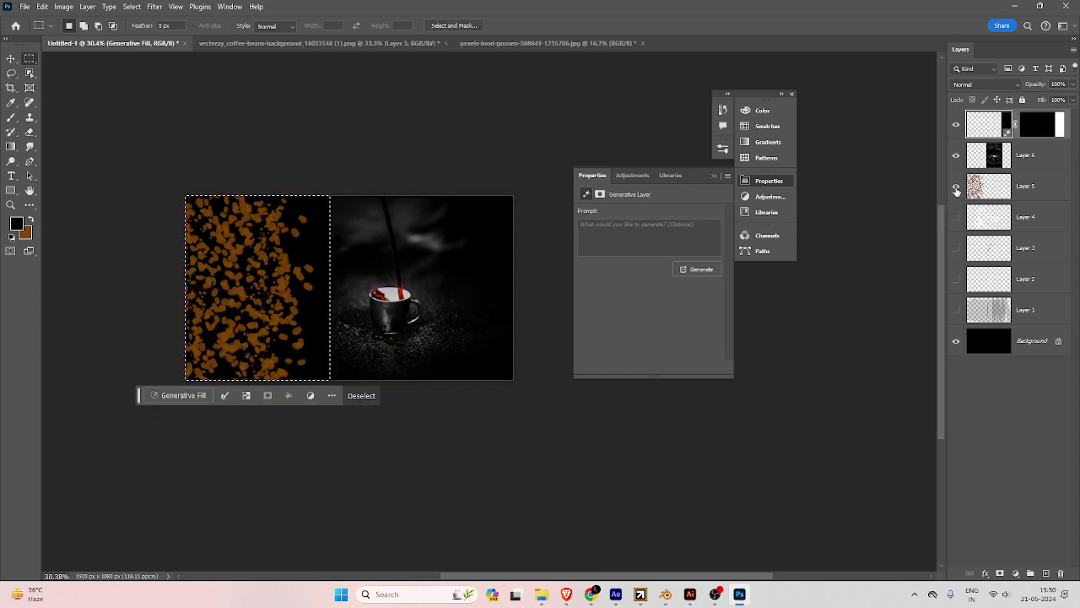
{"action": "left_click", "coordinate": [697, 269]}
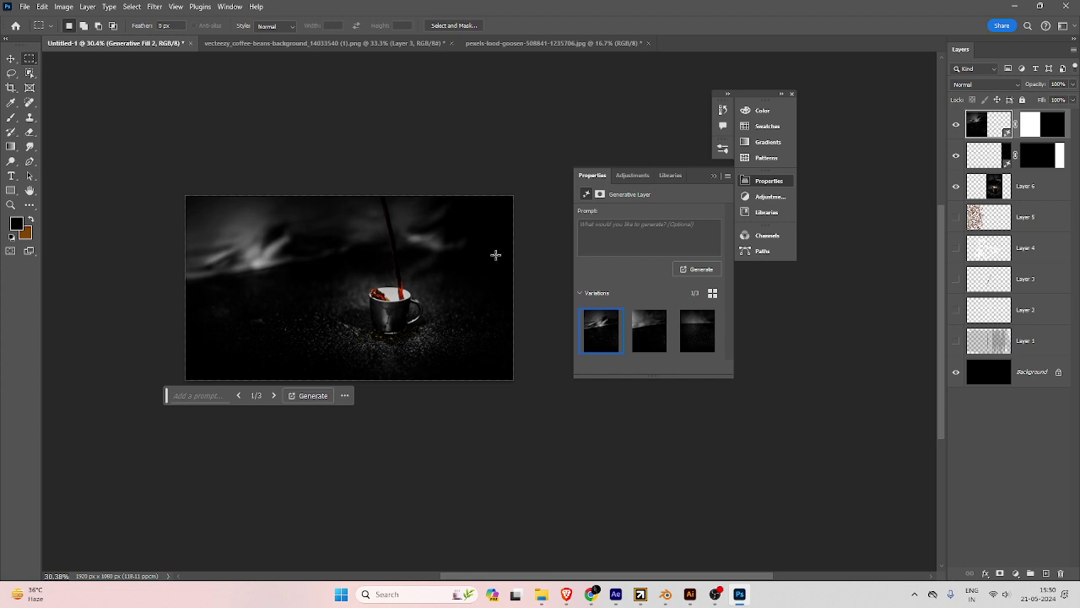
Switch the generated fill beside the mug photo to its third variation.
{"action": "left_click", "coordinate": [649, 334]}
{"action": "left_click", "coordinate": [710, 332]}
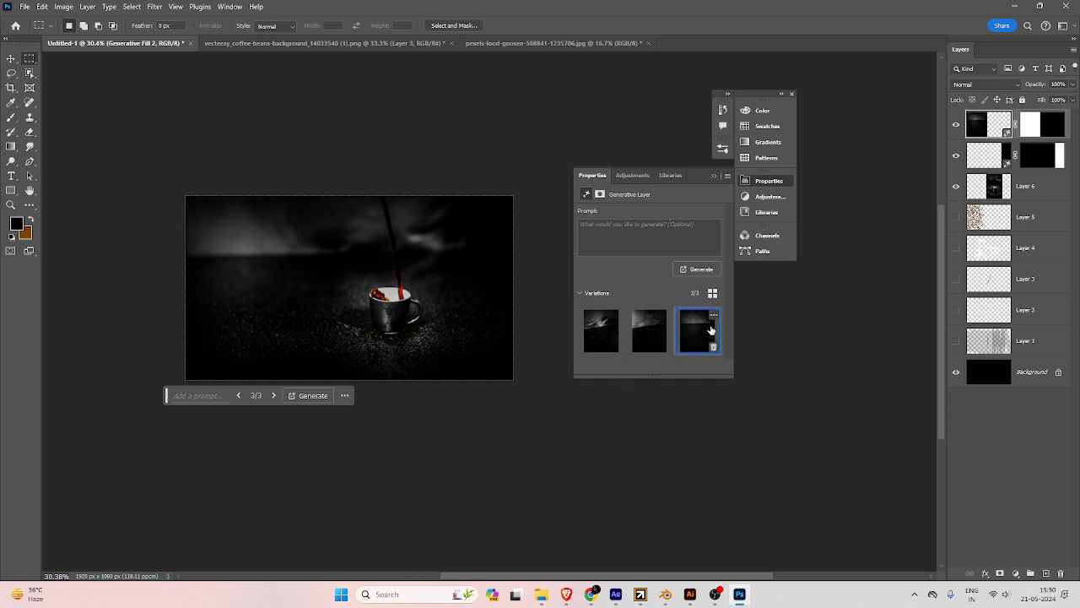
{"action": "left_click", "coordinate": [11, 58]}
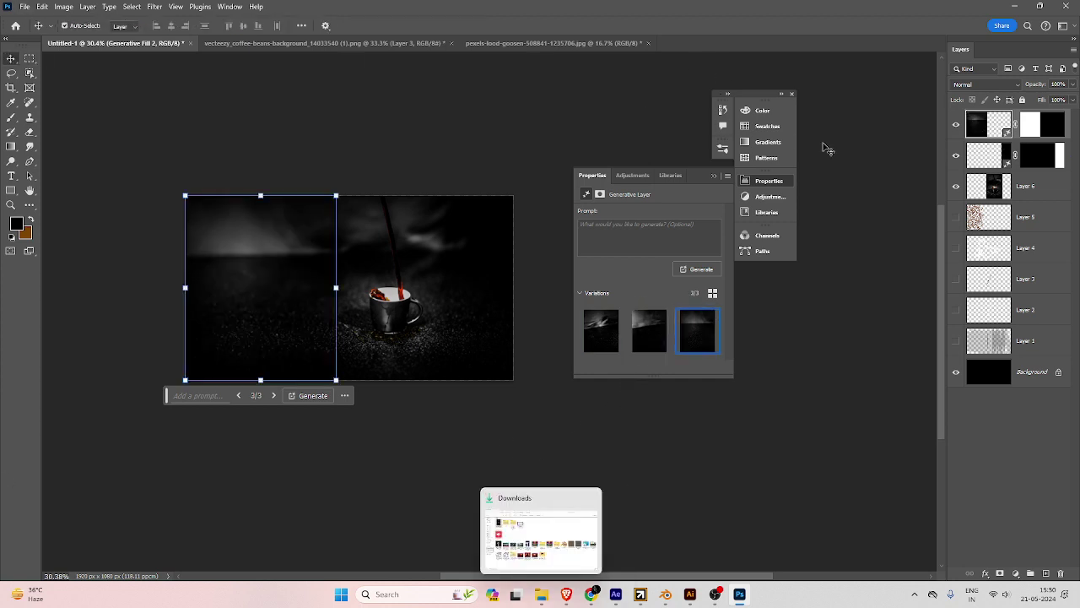
Move Layer 5 with the coffee beans to the top of the layer stack and preview other blend modes, keeping Normal.
{"action": "left_click_drag", "start_coordinate": [987, 216], "coordinate": [994, 112]}
{"action": "left_click", "coordinate": [236, 128]}
{"action": "left_click", "coordinate": [287, 254]}
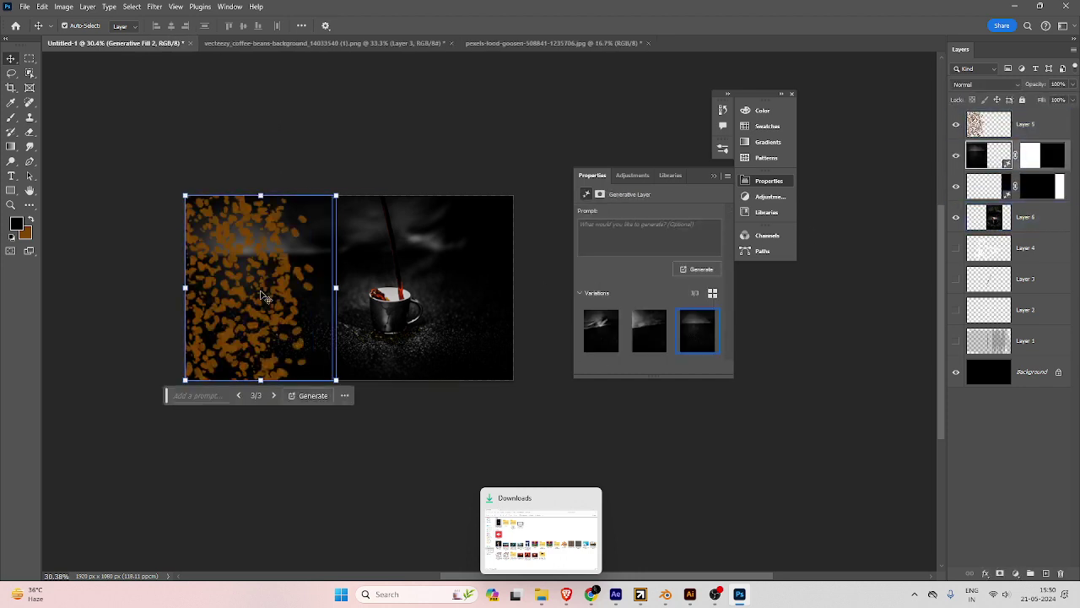
{"action": "left_click", "coordinate": [1025, 124]}
{"action": "left_click", "coordinate": [986, 84]}
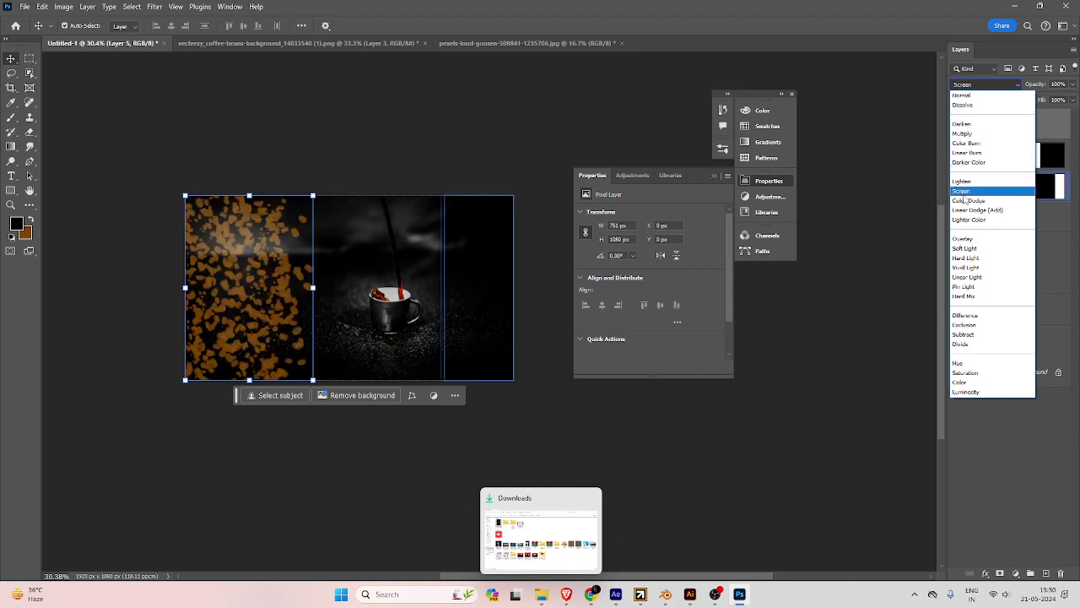
{"action": "left_click", "coordinate": [406, 144]}
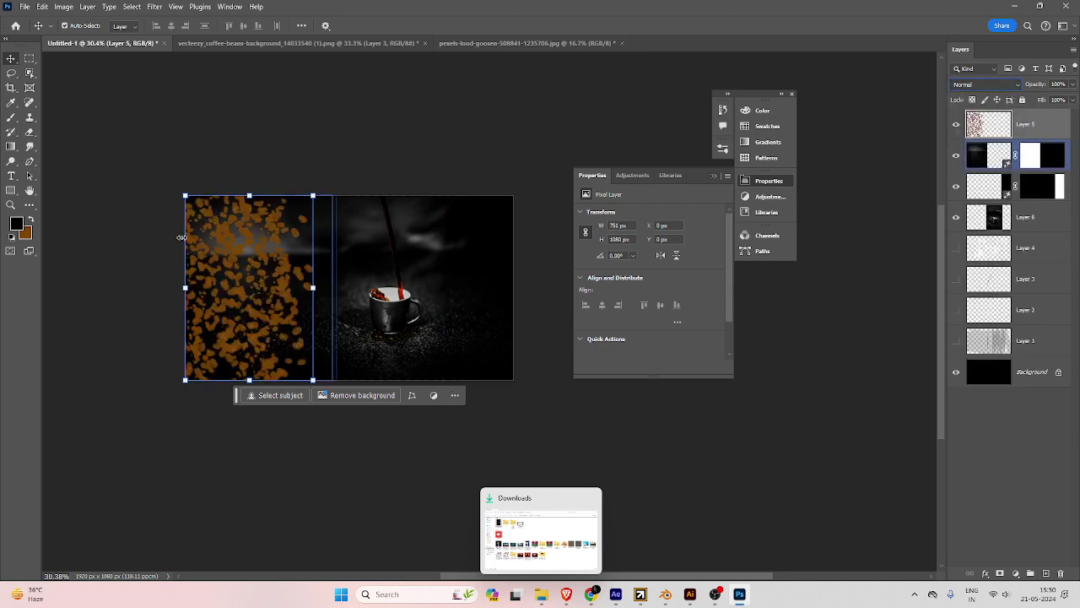
Rotate the coffee beans by -90°, scale them to 951 x 661 px and place them in the canvas's lower-left corner.
{"action": "left_click_drag", "start_coordinate": [319, 189], "coordinate": [161, 216]}
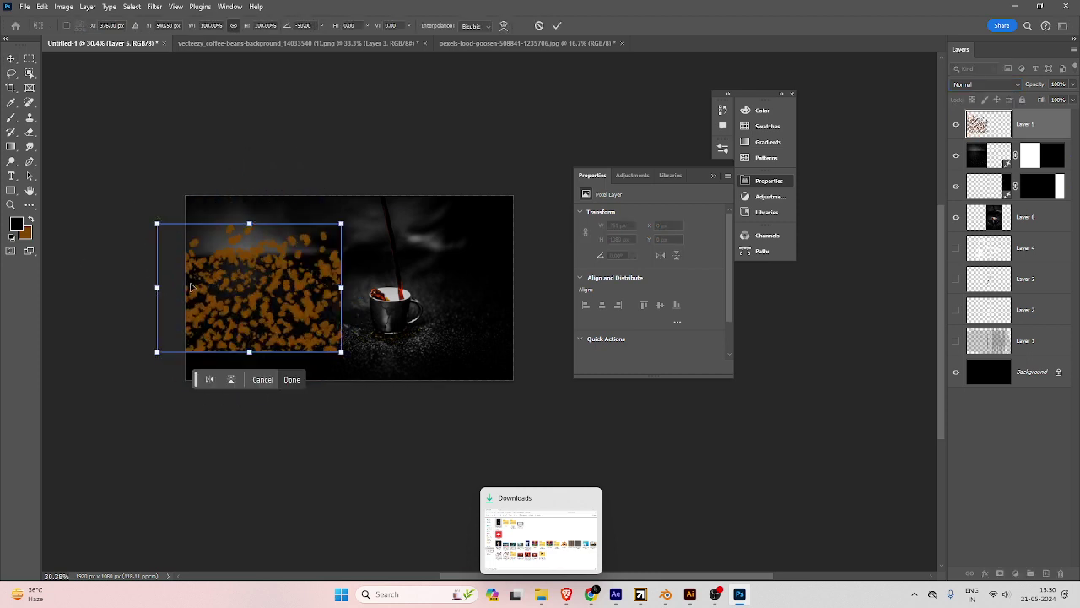
{"action": "left_click_drag", "start_coordinate": [262, 308], "coordinate": [287, 331]}
{"action": "left_click_drag", "start_coordinate": [368, 251], "coordinate": [381, 292]}
{"action": "key", "text": "Return"}
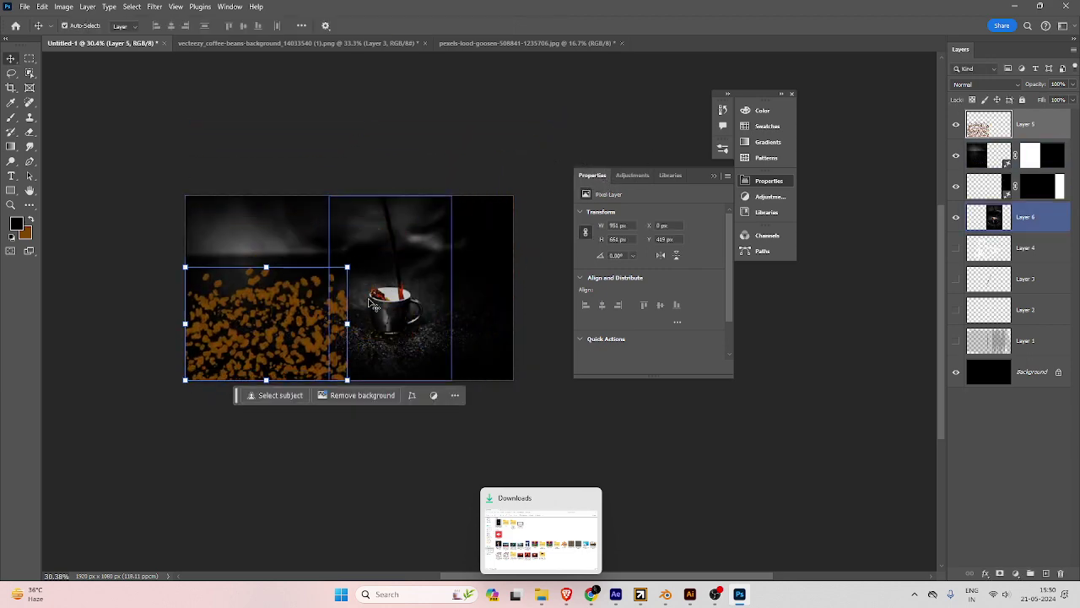
Delete Layer 5 with the beans and hide every other layer except the black Background.
{"action": "key", "text": "Delete"}
{"action": "left_click_drag", "start_coordinate": [956, 126], "coordinate": [968, 273]}
{"action": "left_click", "coordinate": [957, 226]}
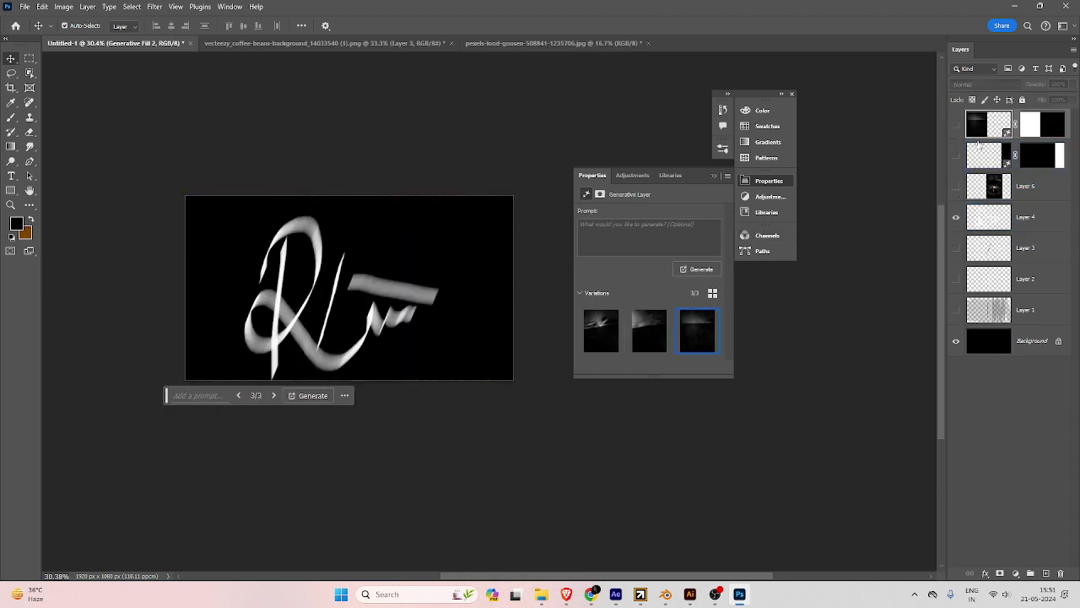
{"action": "left_click", "coordinate": [953, 225]}
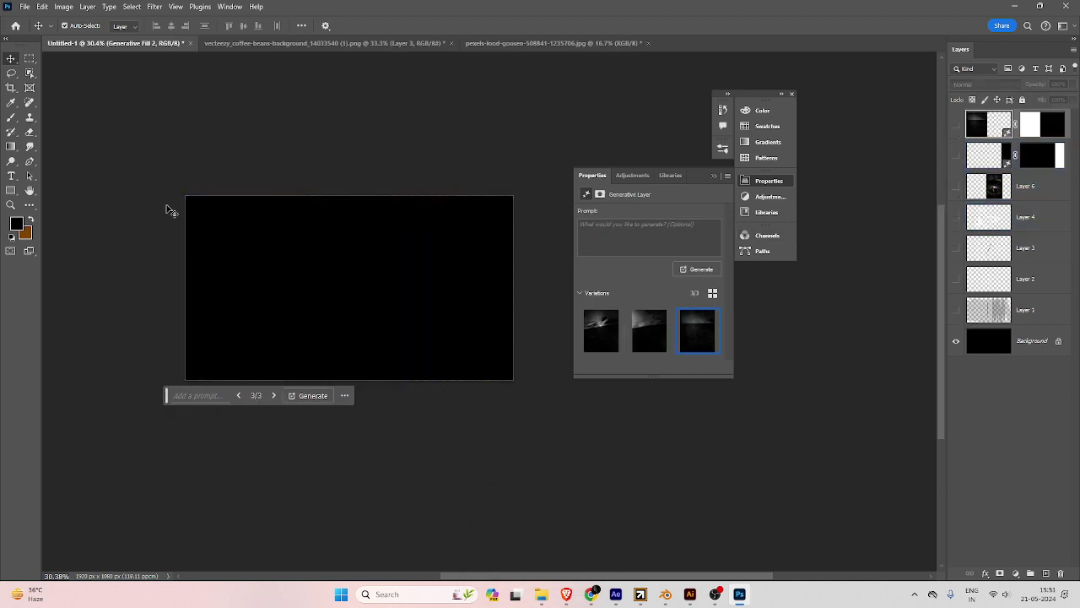
Try the Texture option on the coffee bean brush and turn it off again.
{"action": "left_click", "coordinate": [11, 117]}
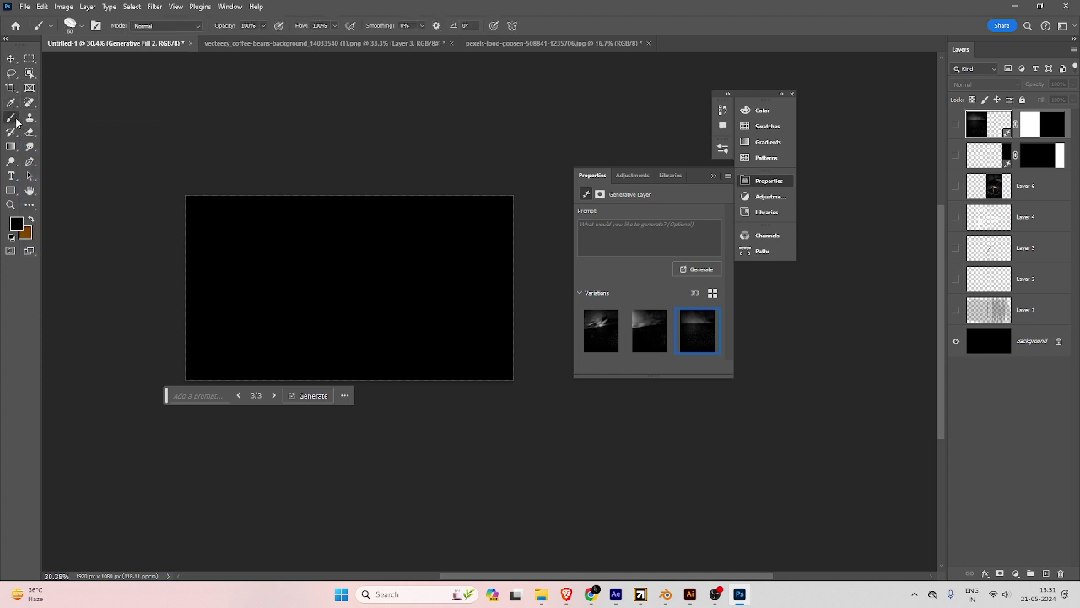
{"action": "left_click", "coordinate": [96, 26]}
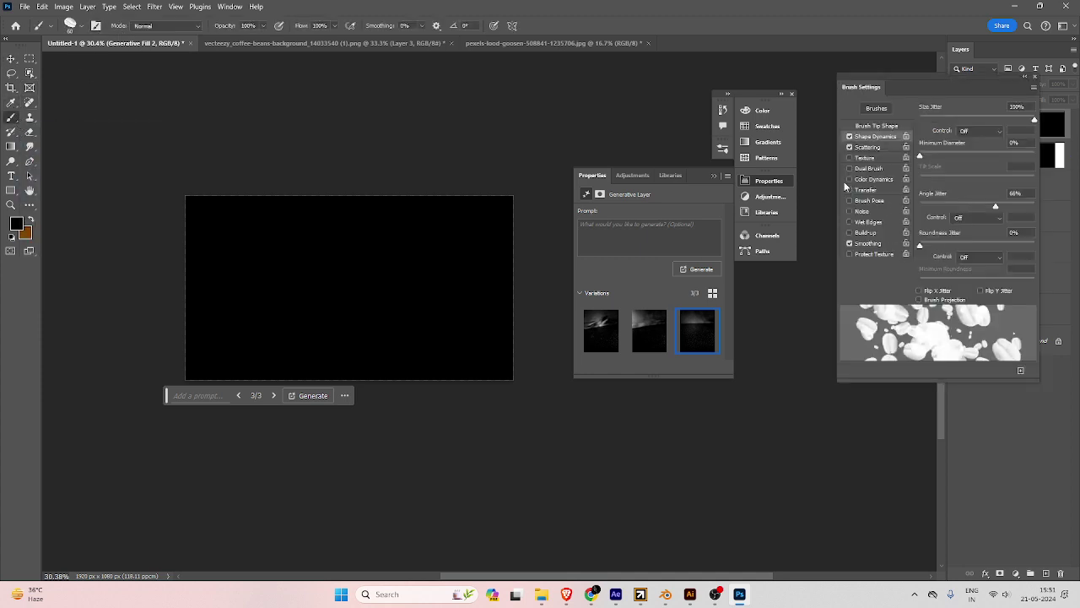
{"action": "left_click", "coordinate": [849, 157]}
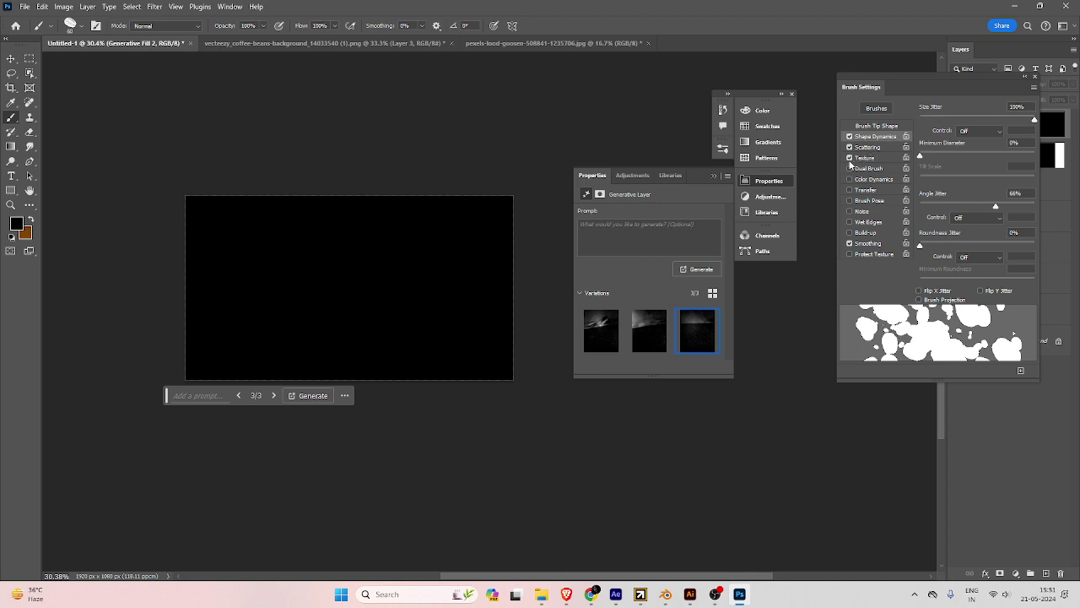
{"action": "left_click", "coordinate": [850, 158]}
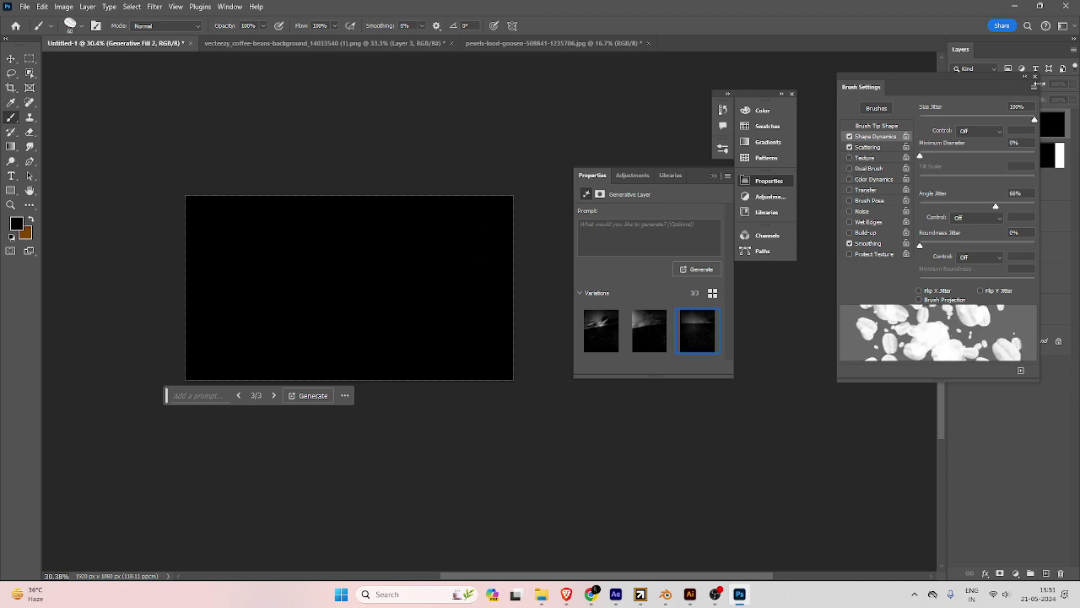
{"action": "left_click", "coordinate": [1035, 77]}
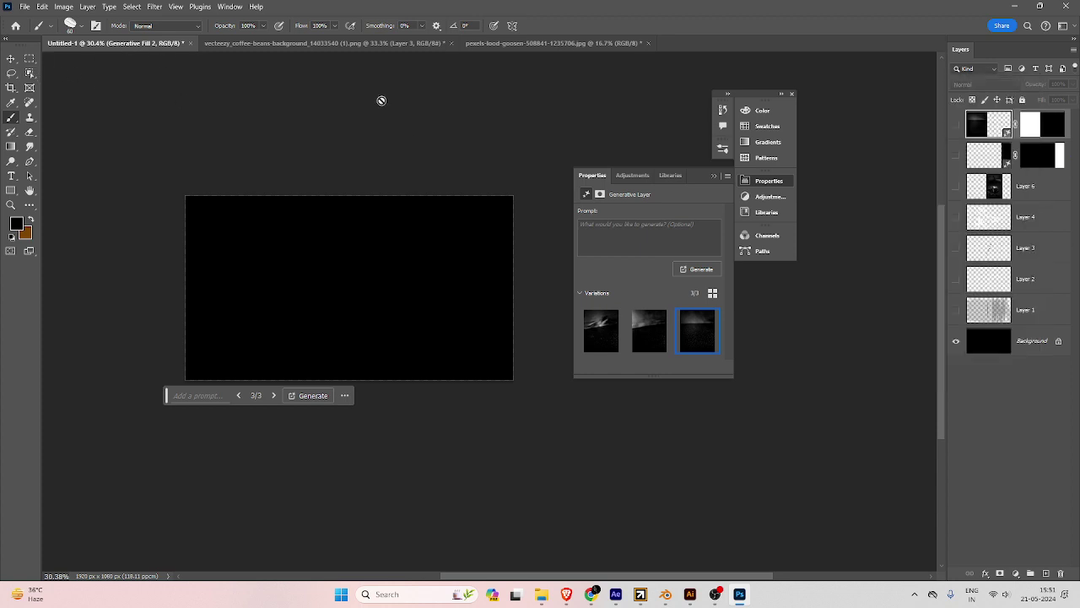
Delete all layers above the Background and add a new empty layer.
{"action": "left_click", "coordinate": [1044, 308], "text": "shift"}
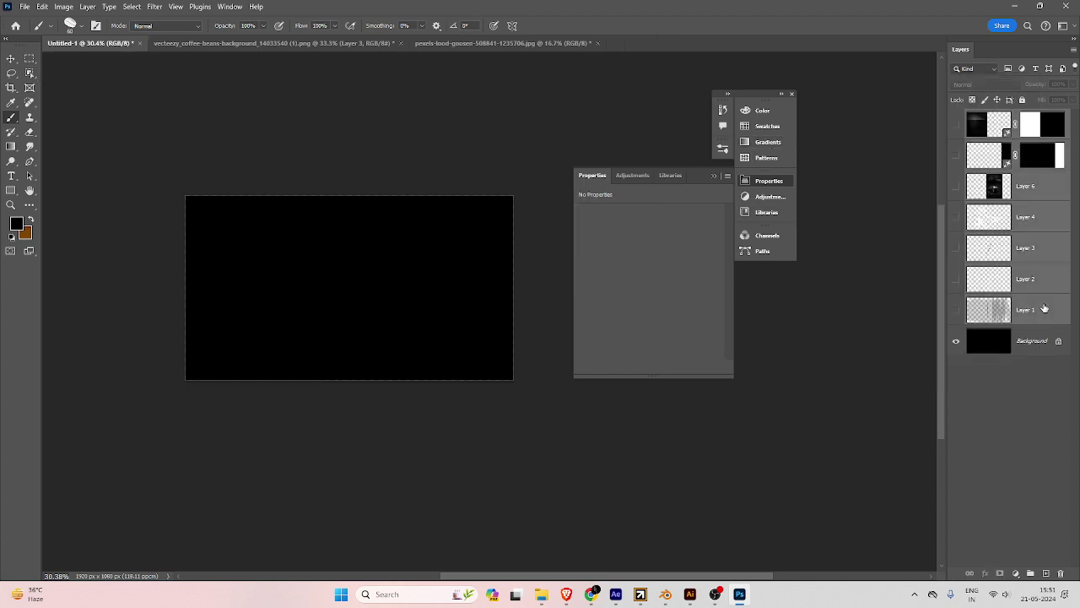
{"action": "key", "text": "Delete"}
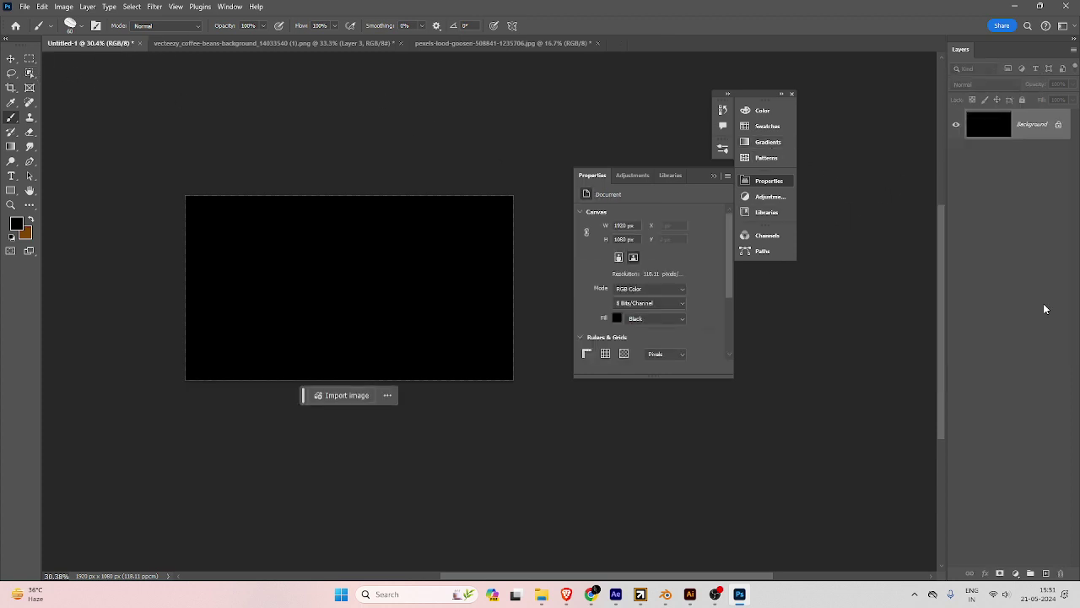
{"action": "left_click", "coordinate": [1047, 572]}
Draw an S-shaped pen path rising from the canvas's lower-left area to its right edge.
{"action": "key", "text": "p"}
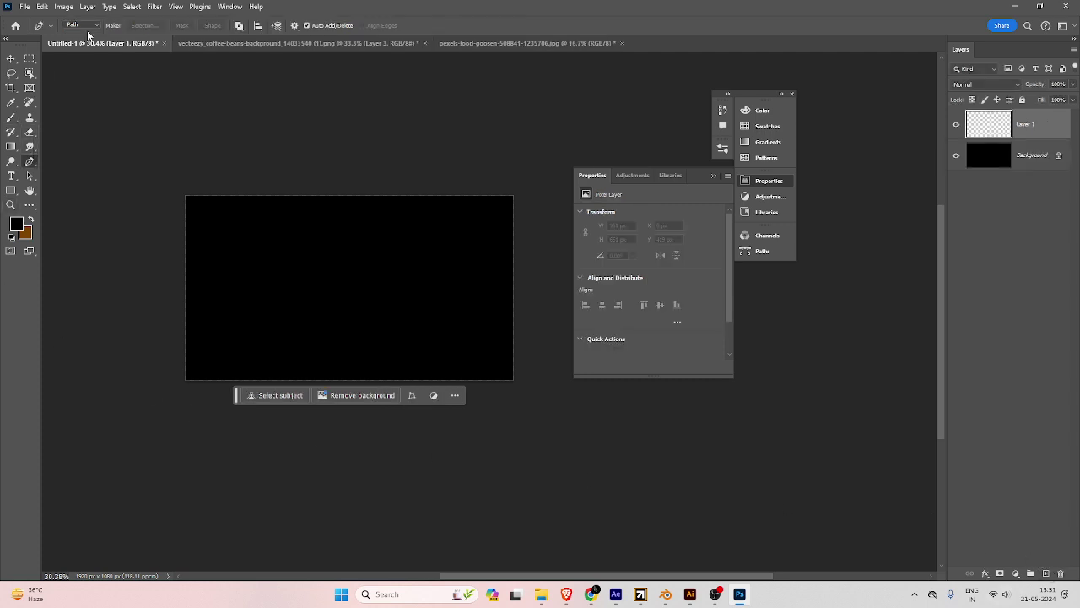
{"action": "left_click", "coordinate": [224, 358]}
{"action": "left_click_drag", "start_coordinate": [375, 266], "coordinate": [512, 280]}
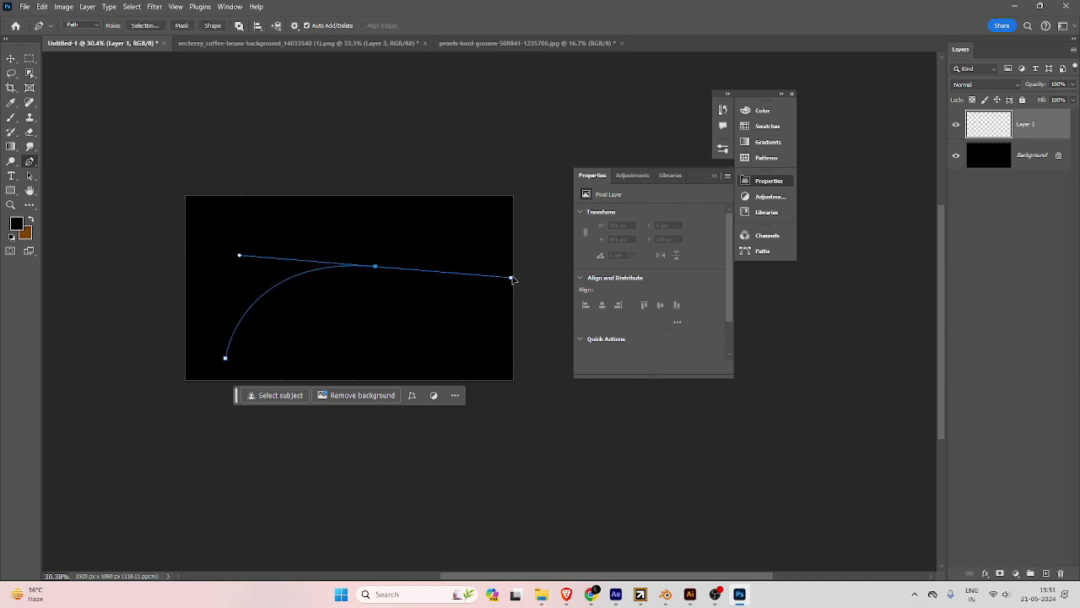
{"action": "left_click", "coordinate": [509, 225]}
Set the foreground color to white (ffffff).
{"action": "left_click", "coordinate": [18, 221]}
{"action": "left_click", "coordinate": [582, 311]}
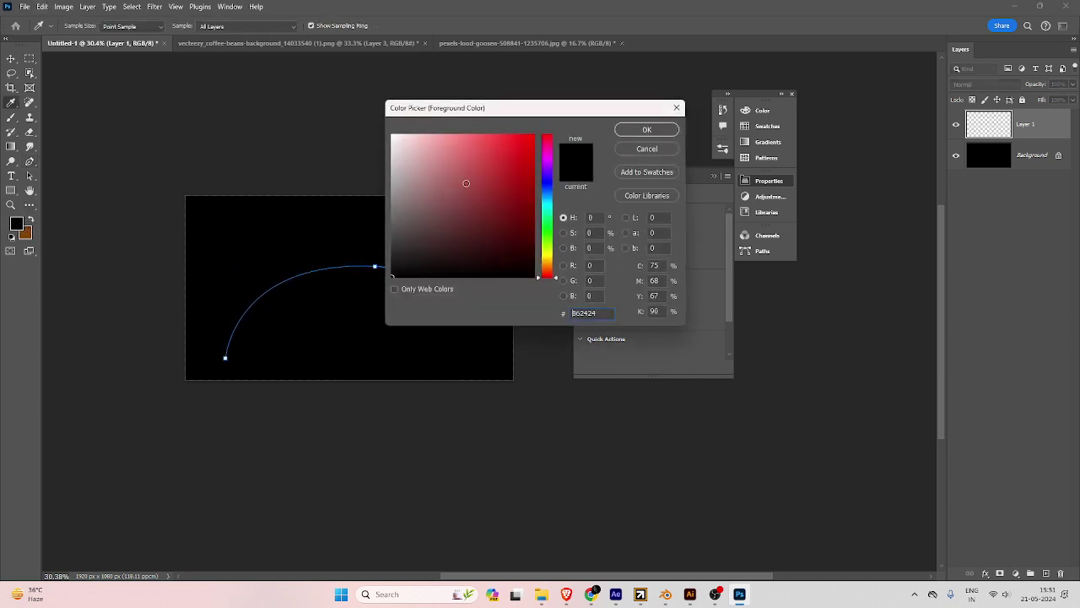
{"action": "type", "text": "ffffff"}
{"action": "left_click", "coordinate": [645, 130]}
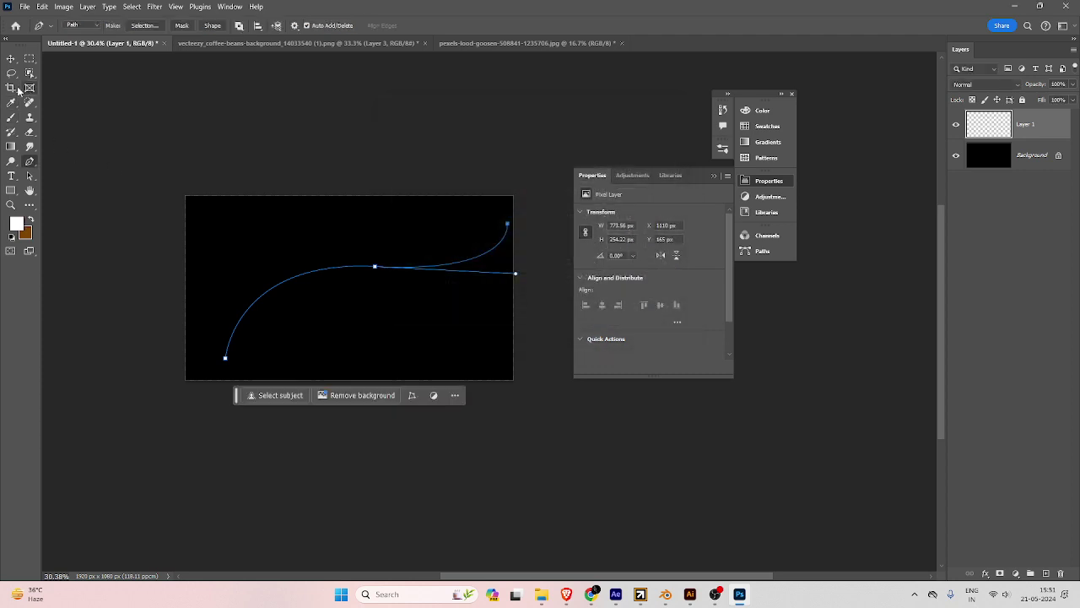
Stroke the curved path on Layer 1 using the Brush with Simulate Pressure off, and dismiss the path.
{"action": "right_click", "coordinate": [288, 277]}
{"action": "left_click", "coordinate": [329, 351]}
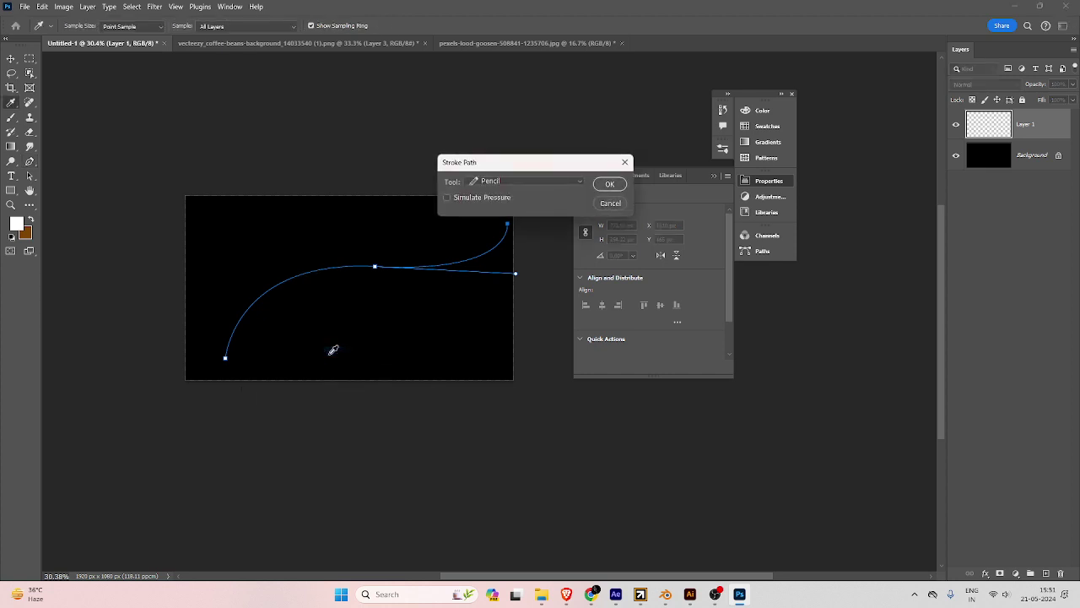
{"action": "left_click", "coordinate": [485, 188]}
{"action": "left_click", "coordinate": [484, 194]}
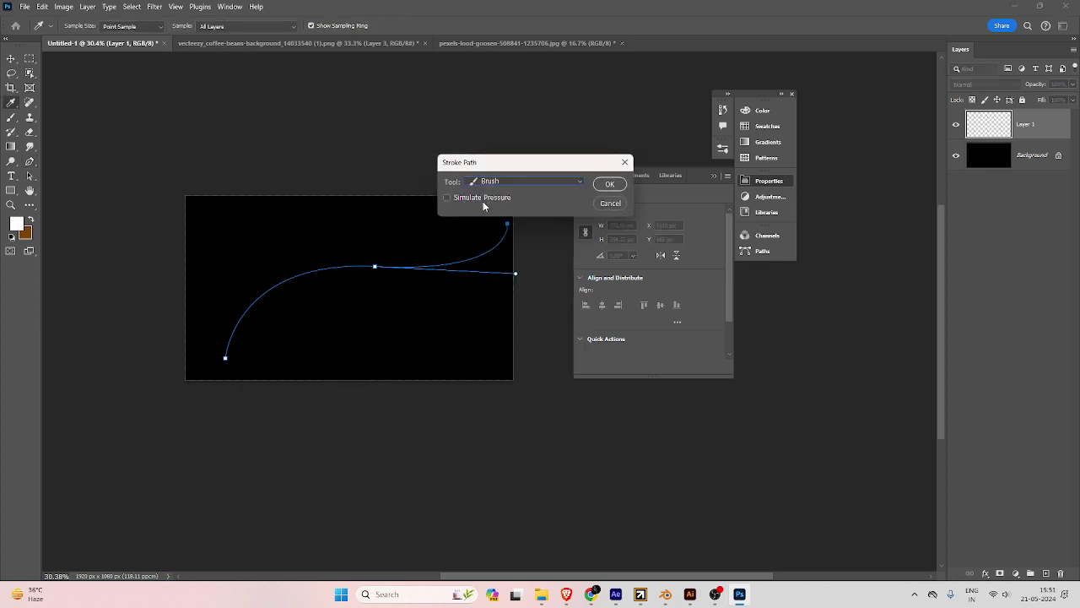
{"action": "left_click", "coordinate": [607, 184]}
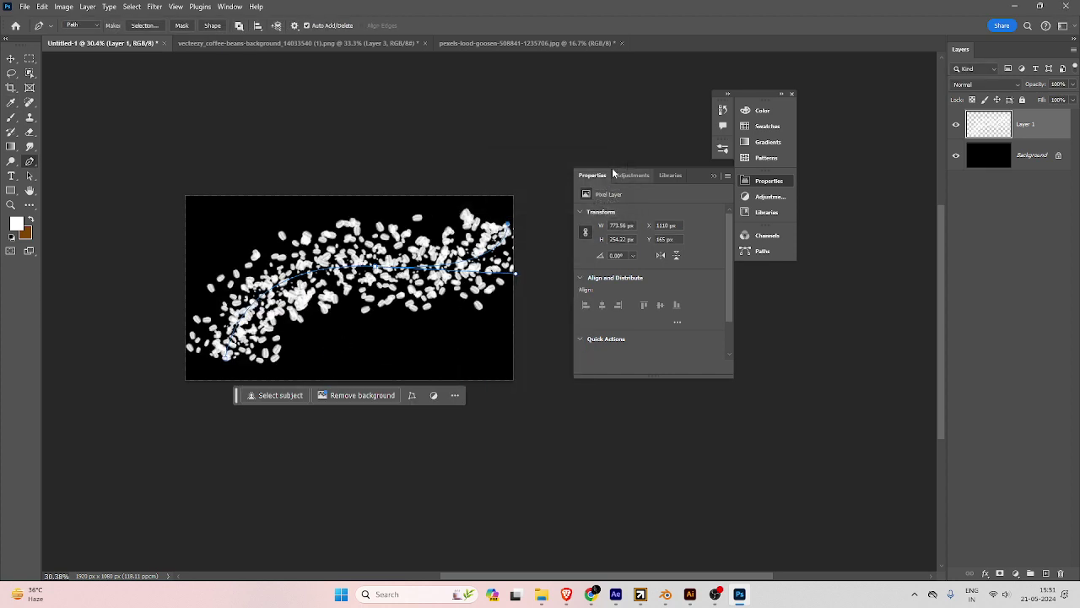
{"action": "key", "text": "Escape"}
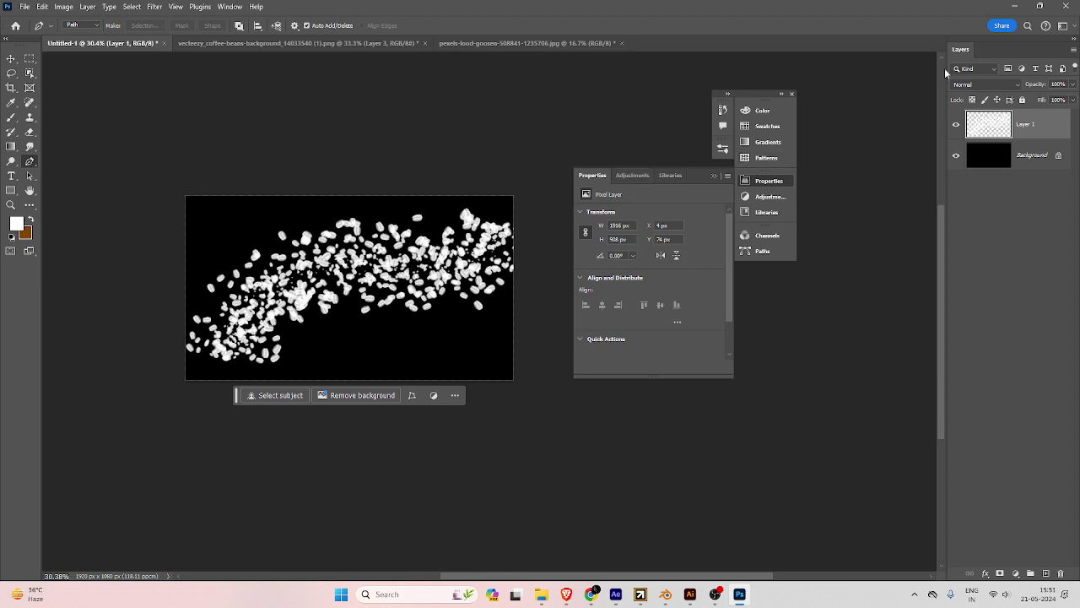
Hide Layer 1, add a new layer and draw another S-shaped pen path from the canvas's lower-left corner to its right edge.
{"action": "left_click", "coordinate": [956, 124]}
{"action": "left_click", "coordinate": [1045, 573]}
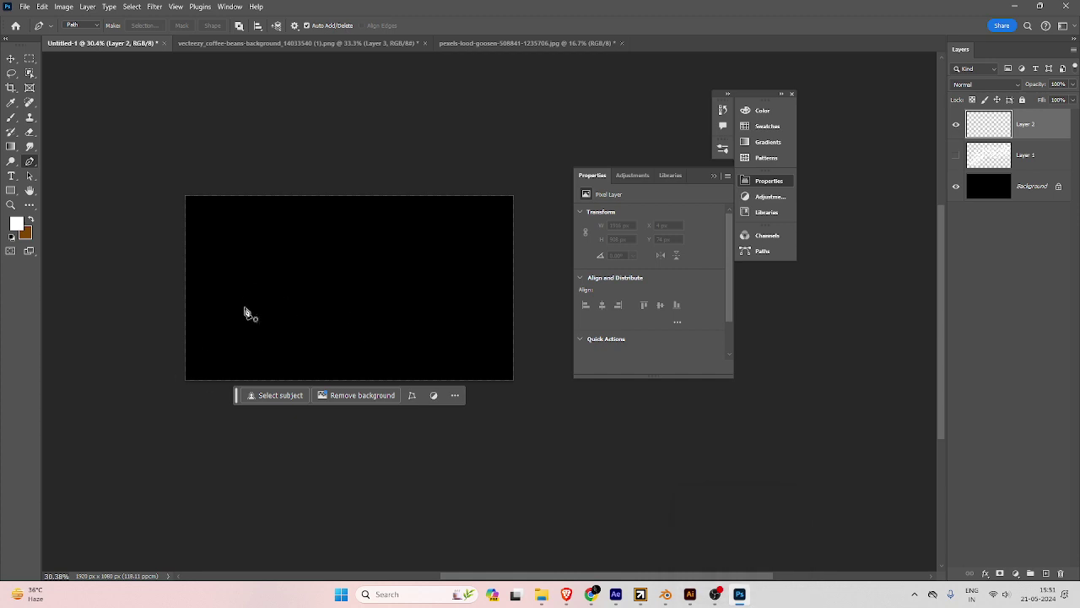
{"action": "left_click", "coordinate": [201, 362]}
{"action": "left_click_drag", "start_coordinate": [354, 278], "coordinate": [500, 299]}
{"action": "left_click", "coordinate": [517, 252]}
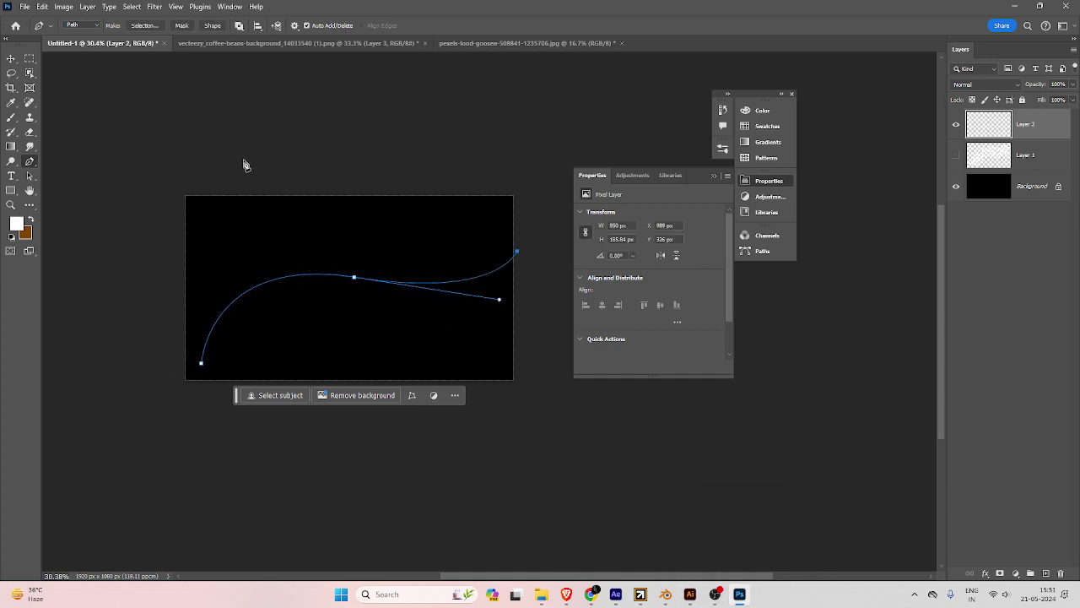
{"action": "left_click", "coordinate": [292, 276]}
{"action": "right_click", "coordinate": [295, 288]}
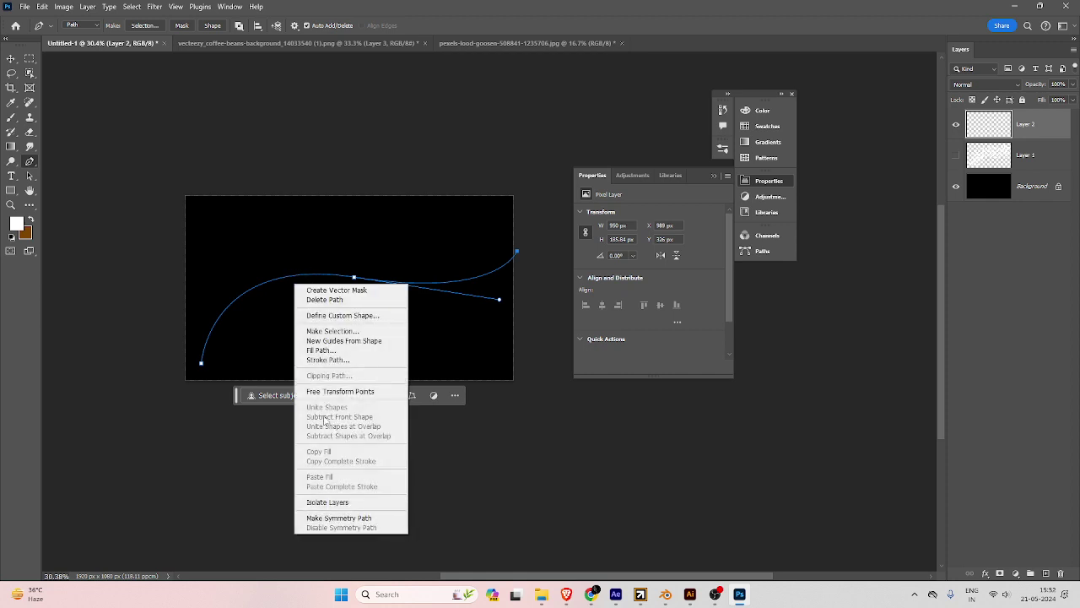
{"action": "left_click", "coordinate": [328, 359]}
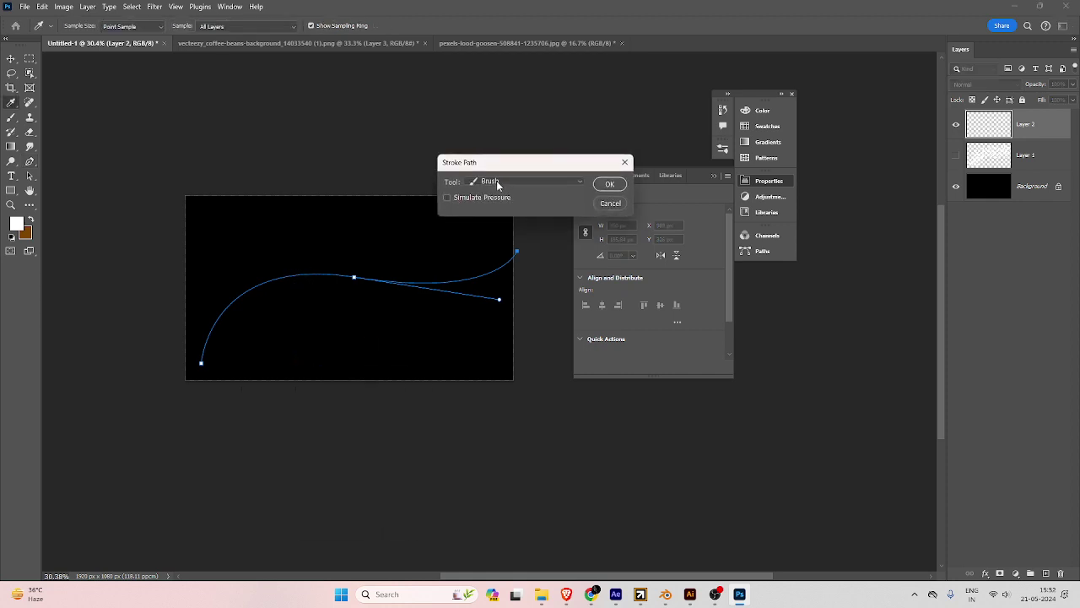
{"action": "left_click", "coordinate": [628, 203]}
{"action": "left_click", "coordinate": [955, 127]}
{"action": "left_click", "coordinate": [957, 157]}
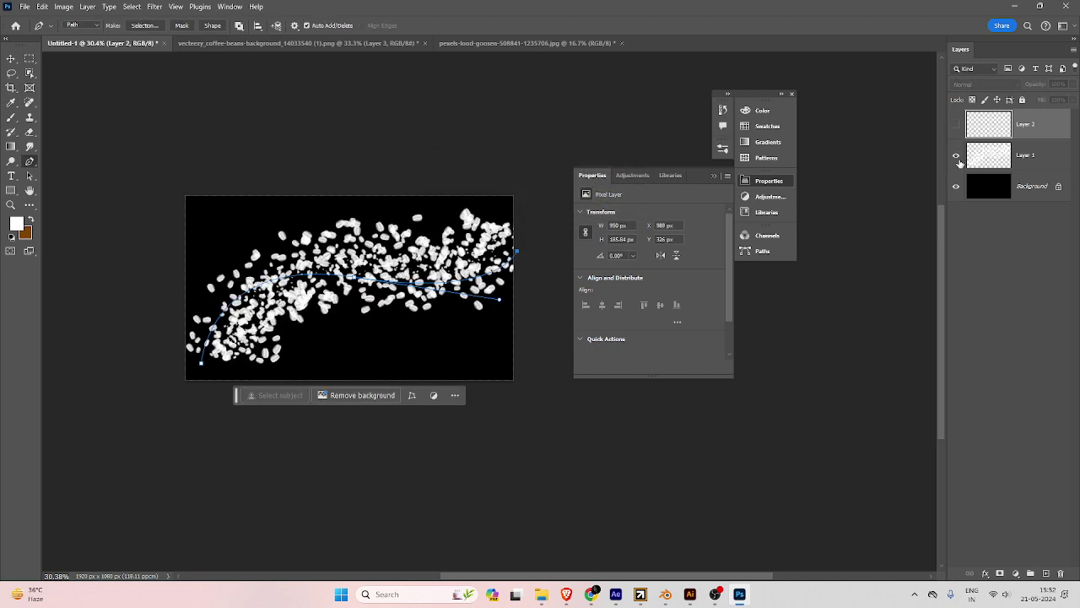
{"action": "left_click", "coordinate": [957, 157]}
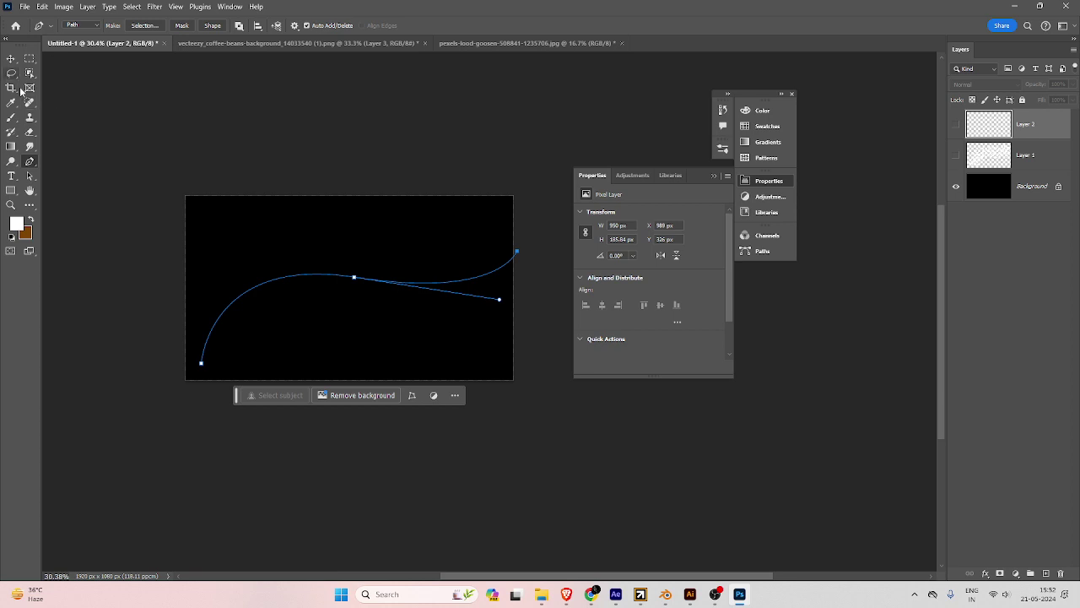
Change the Control options for Size Jitter and Angle Jitter in the bean brush's Shape Dynamics.
{"action": "left_click", "coordinate": [11, 117]}
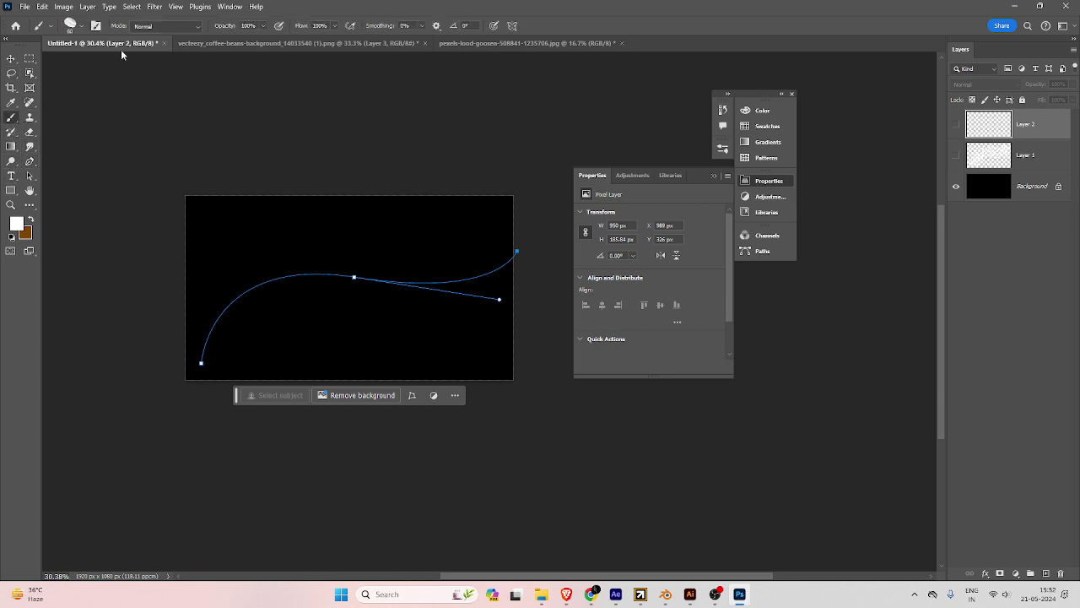
{"action": "left_click", "coordinate": [97, 27]}
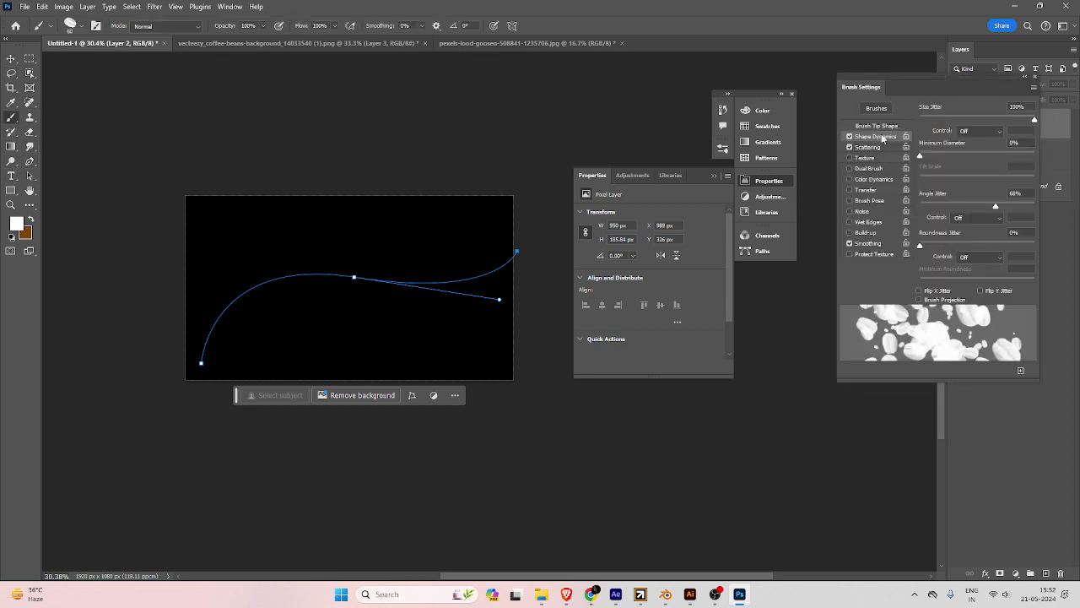
{"action": "left_click", "coordinate": [979, 131]}
{"action": "left_click", "coordinate": [973, 164]}
{"action": "left_click", "coordinate": [979, 217]}
{"action": "left_click", "coordinate": [970, 244]}
{"action": "left_click", "coordinate": [1036, 77]}
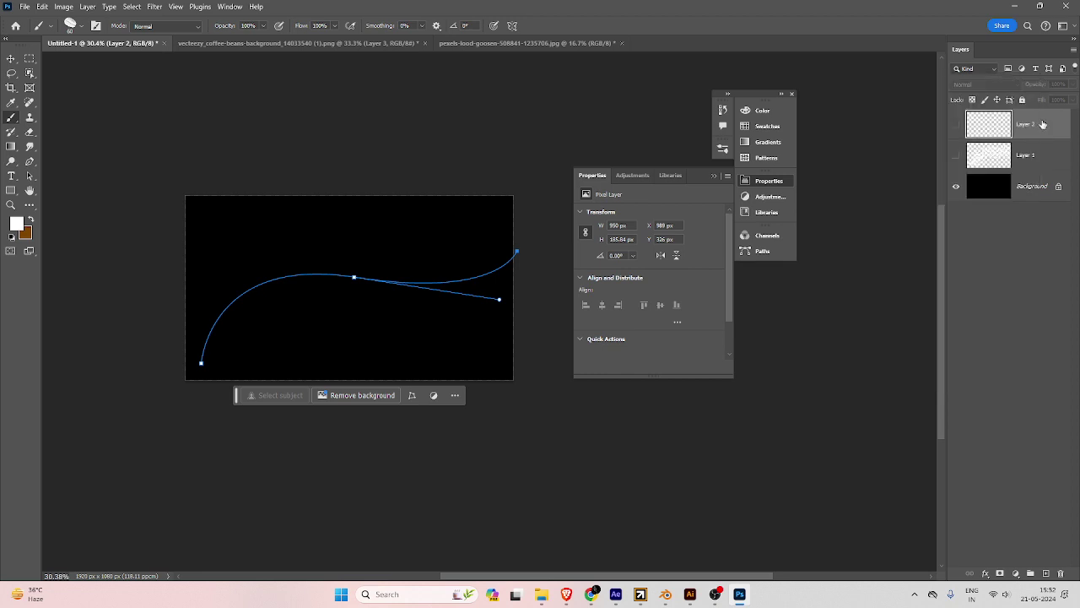
Make Layer 2 visible again.
{"action": "scroll", "coordinate": [943, 134], "scroll_direction": "up", "scroll_amount": 4}
{"action": "left_click", "coordinate": [954, 125]}
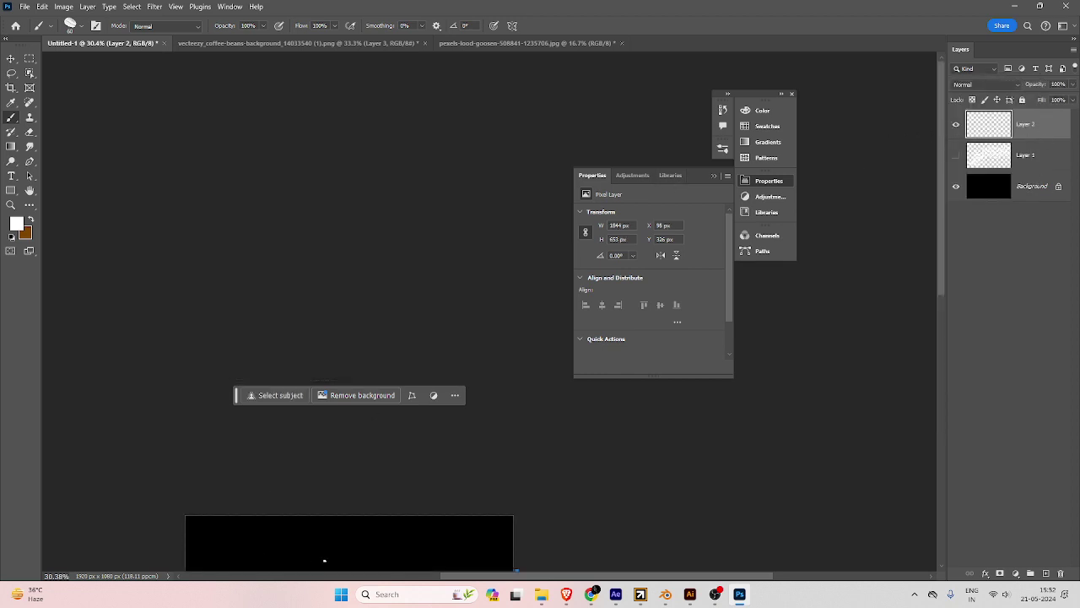
{"action": "scroll", "coordinate": [354, 249], "scroll_direction": "down", "scroll_amount": 6}
{"action": "scroll", "coordinate": [351, 346], "scroll_direction": "up", "scroll_amount": 2}
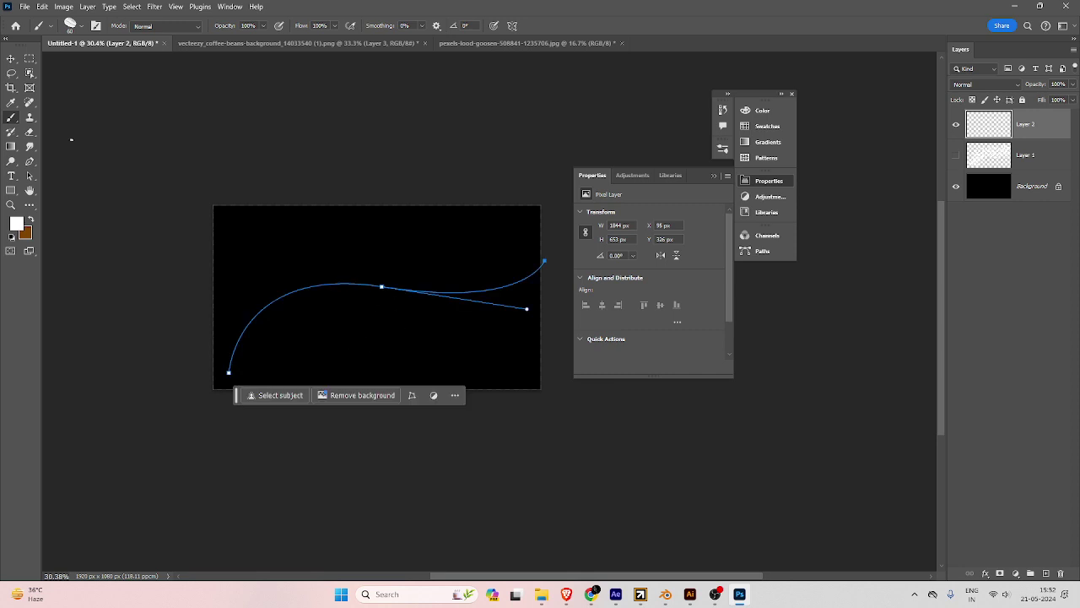
Stroke the S-shaped path on Layer 2 using the Brush with Simulate Pressure on, and hide that layer.
{"action": "left_click", "coordinate": [31, 162]}
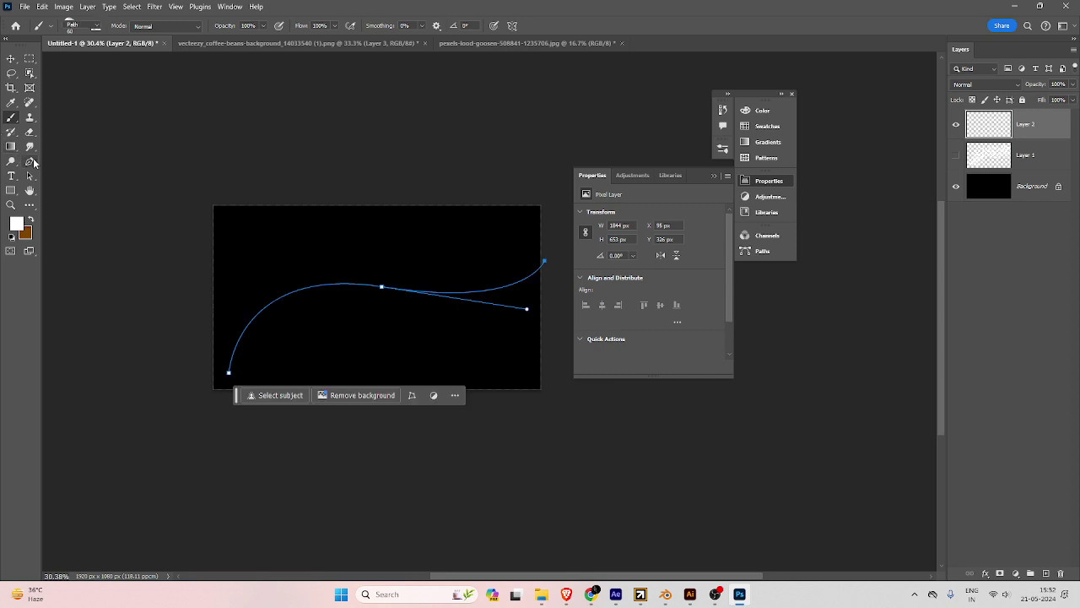
{"action": "left_click", "coordinate": [11, 119]}
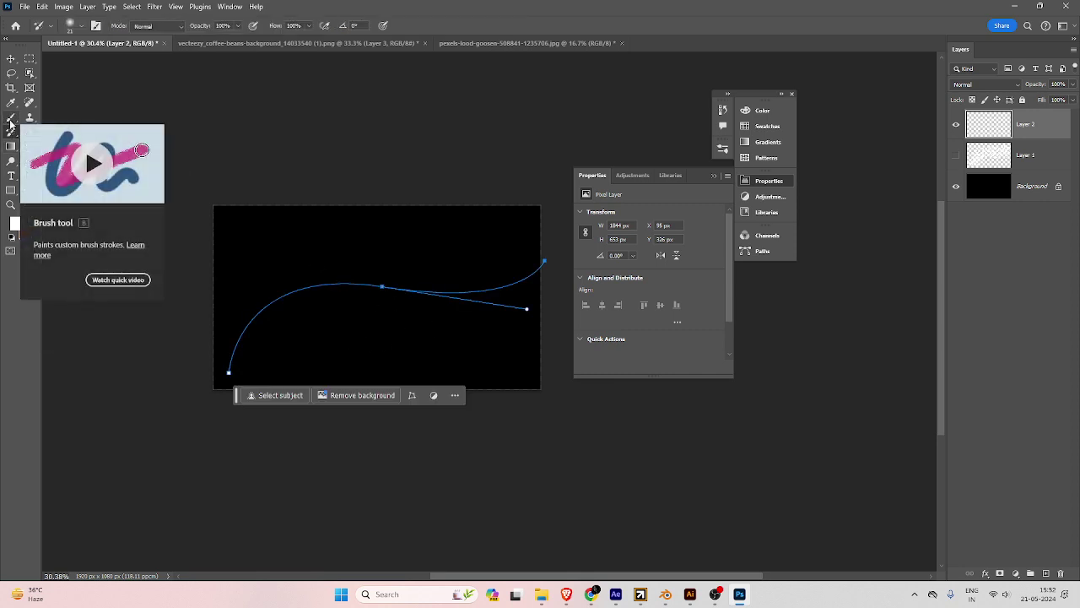
{"action": "left_click", "coordinate": [30, 162]}
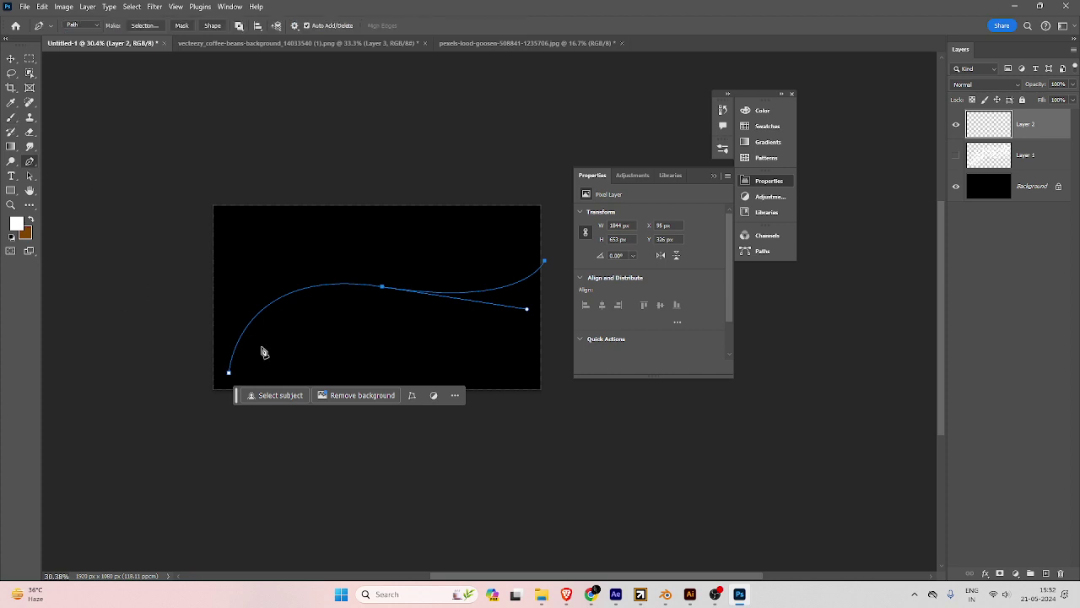
{"action": "right_click", "coordinate": [380, 306]}
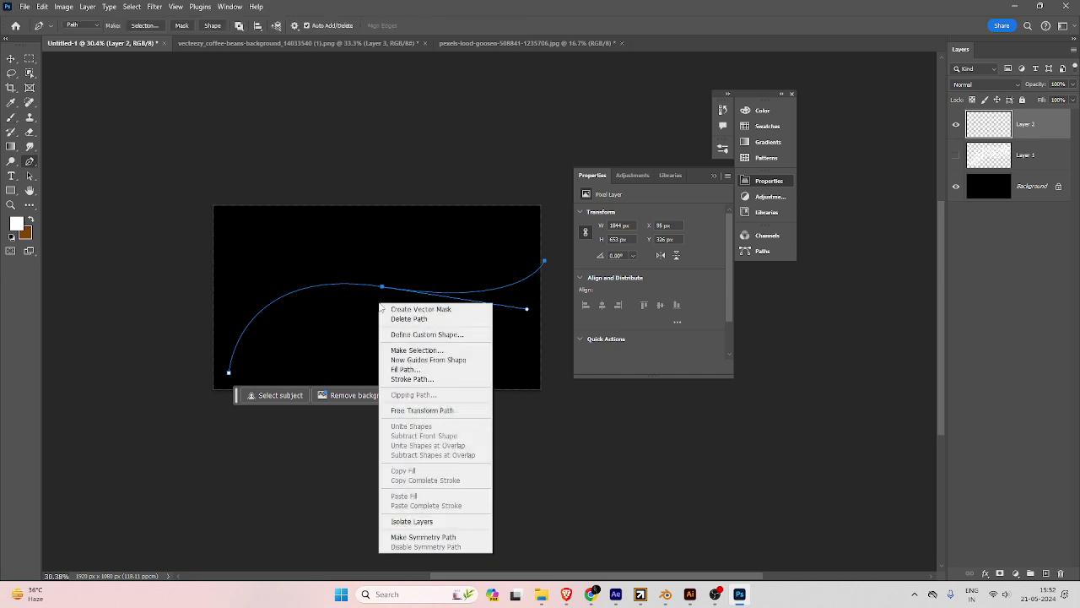
{"action": "left_click", "coordinate": [419, 378]}
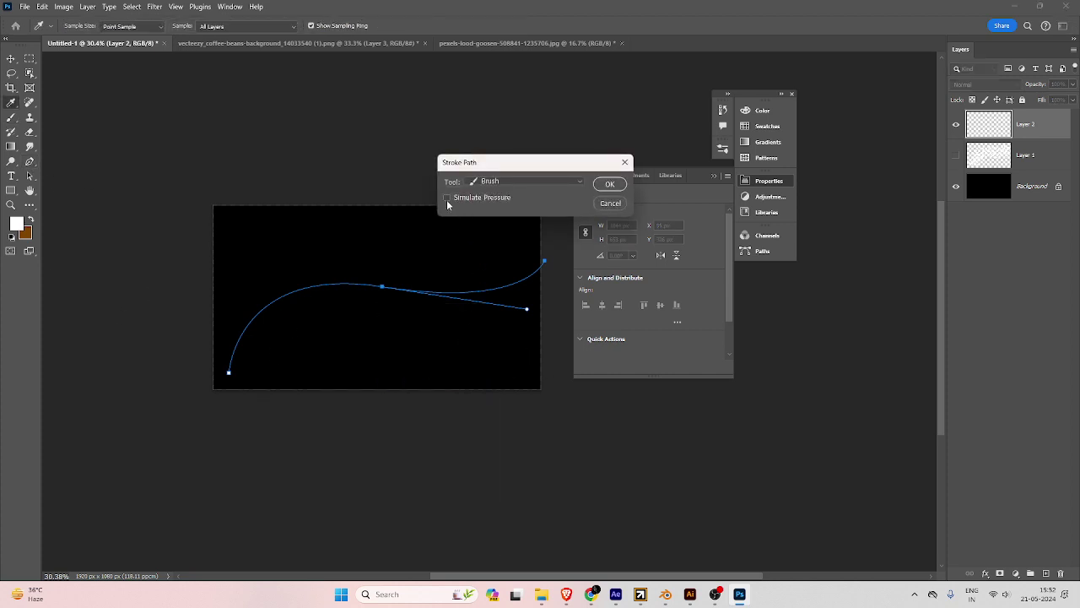
{"action": "left_click", "coordinate": [447, 198]}
{"action": "left_click", "coordinate": [610, 184]}
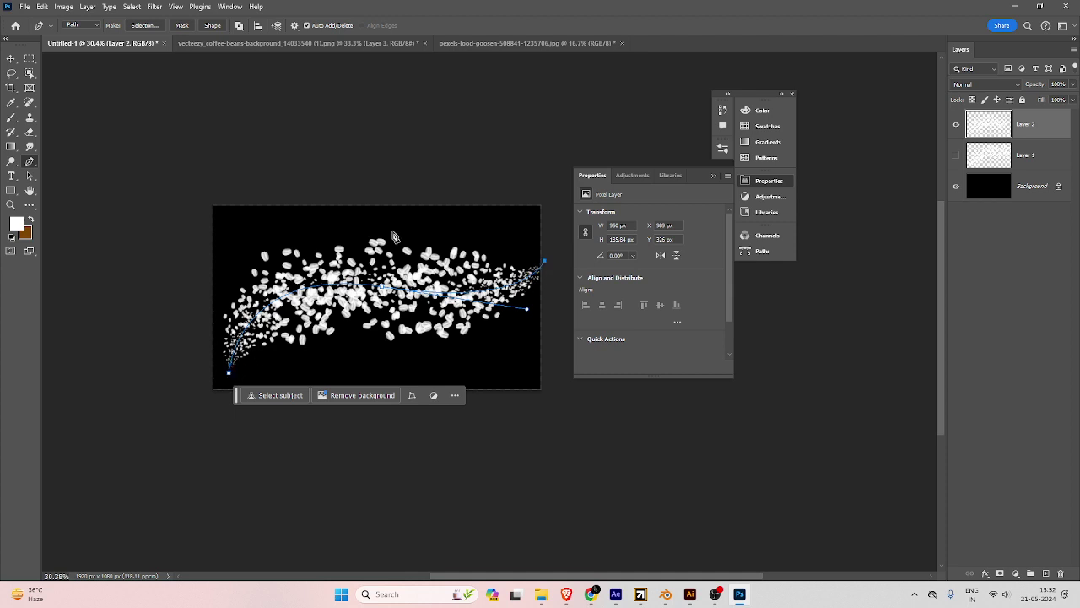
{"action": "left_click", "coordinate": [958, 125]}
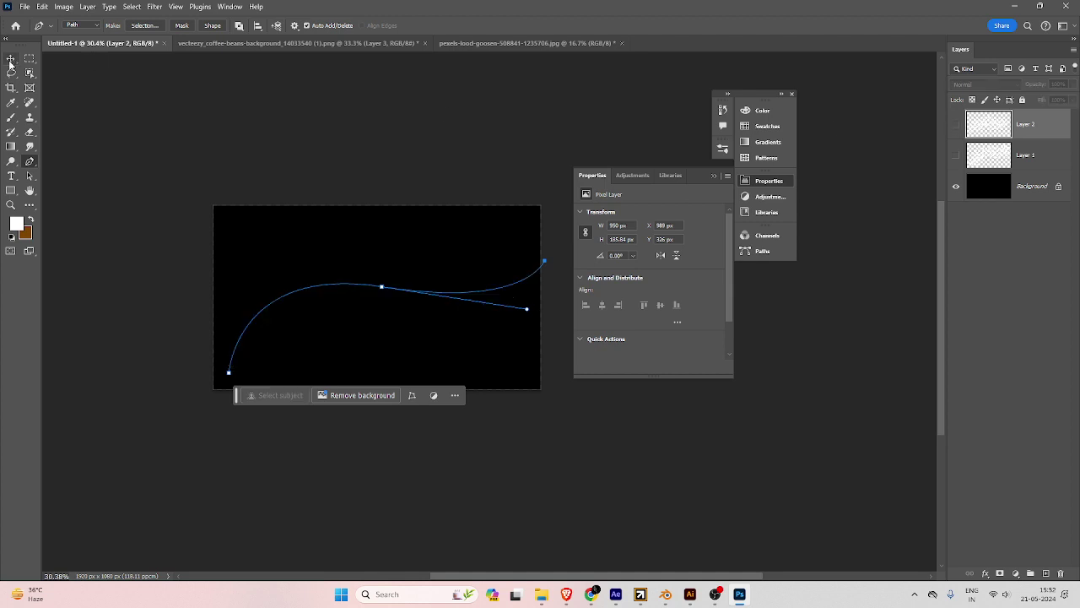
Switch the Brush tool to the Sampled Brush 2 preset.
{"action": "left_click", "coordinate": [11, 117]}
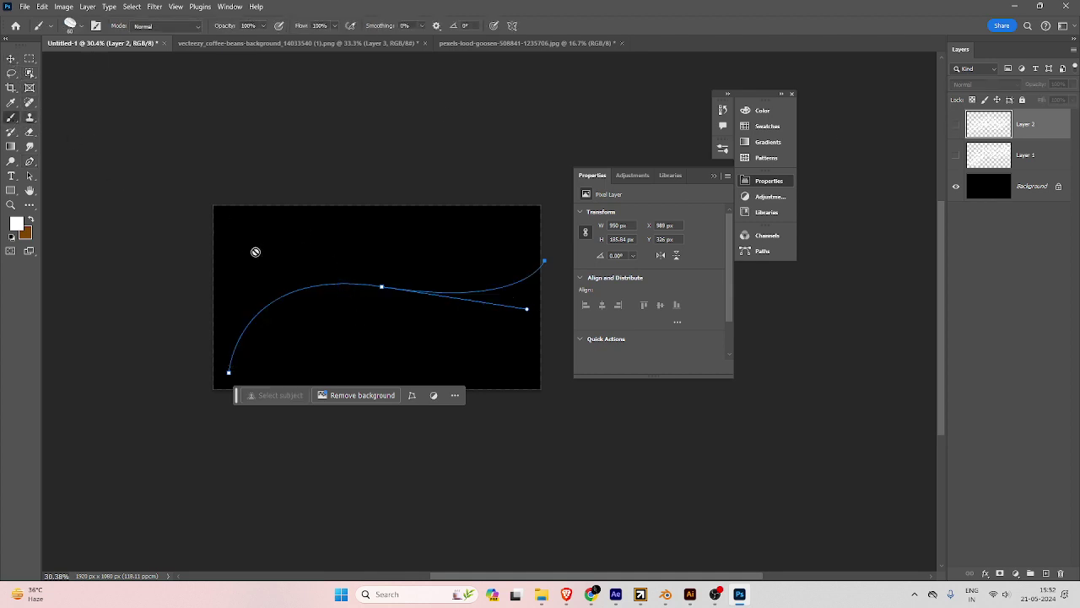
{"action": "left_click", "coordinate": [81, 29]}
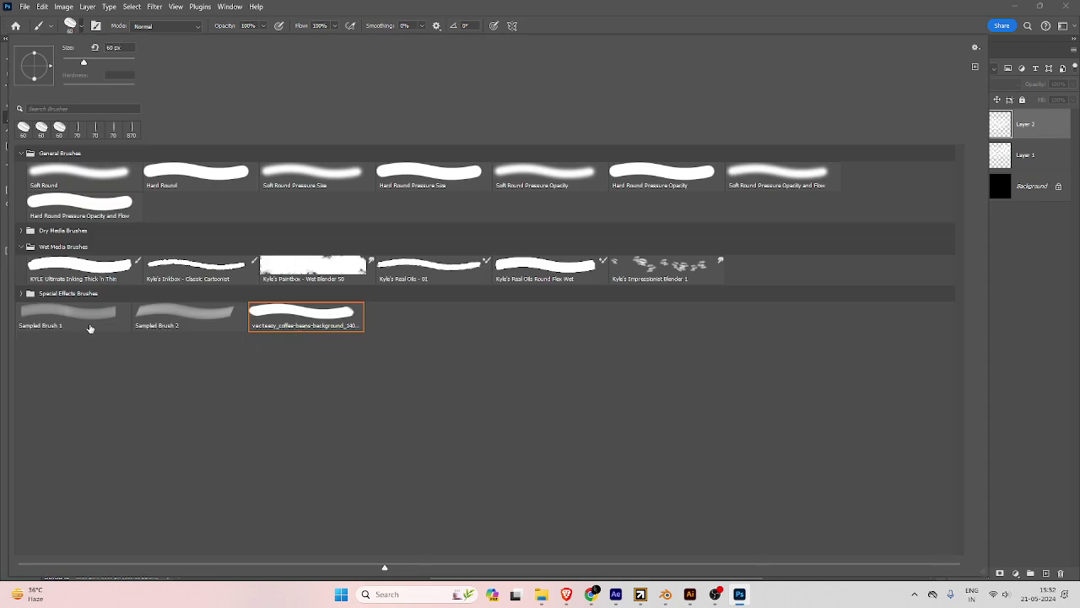
{"action": "left_click", "coordinate": [168, 311]}
{"action": "key", "text": "Return"}
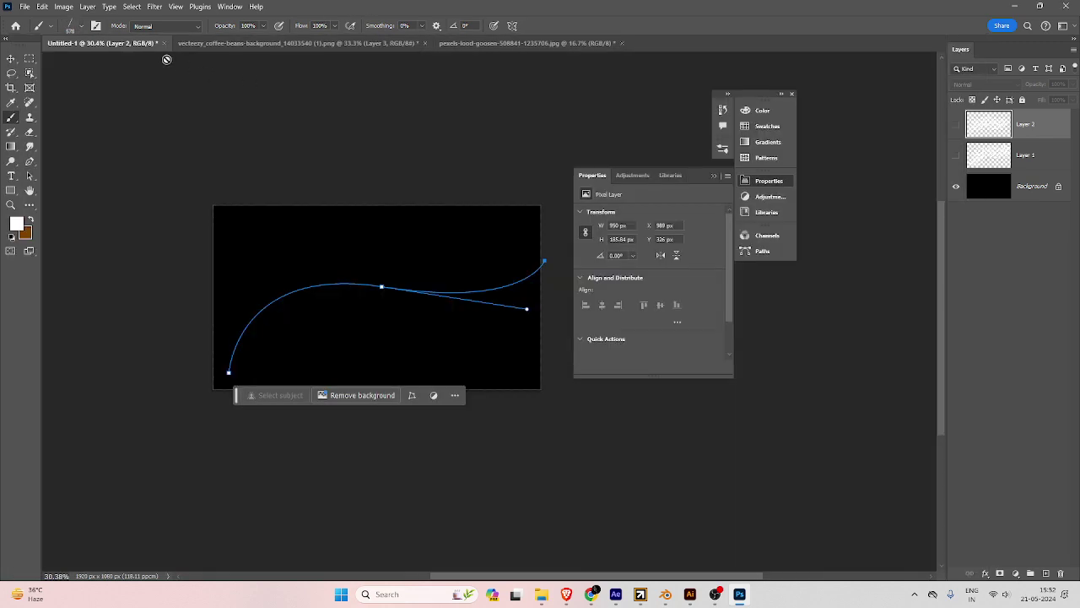
Enable Shape Dynamics with Size Jitter Control set to Pen Pressure and Minimum Diameter at 100%, and add a new layer above Layer 2.
{"action": "left_click", "coordinate": [94, 26]}
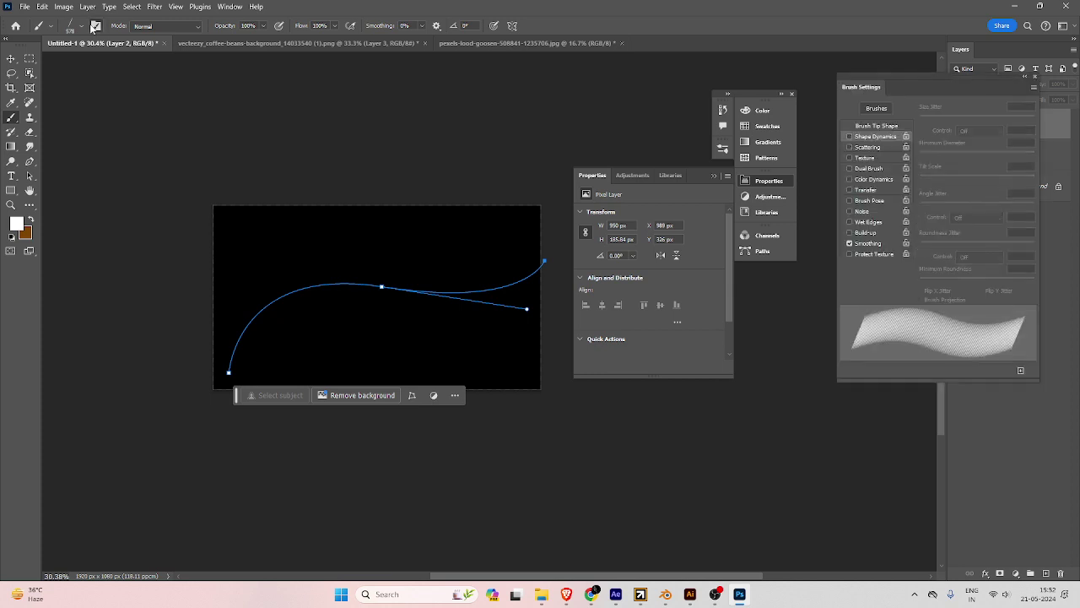
{"action": "left_click", "coordinate": [850, 136]}
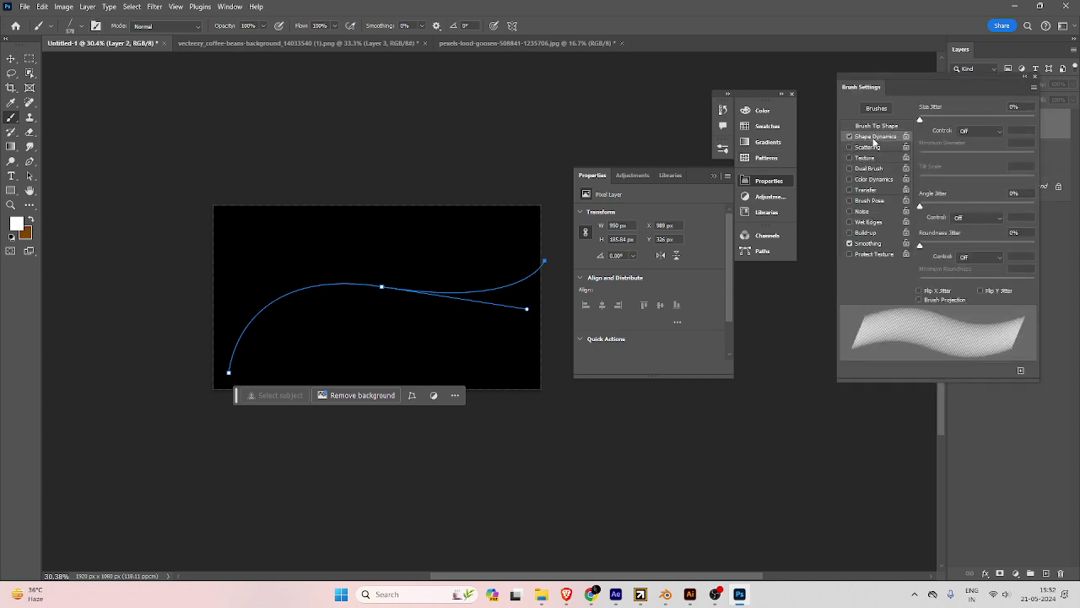
{"action": "left_click", "coordinate": [979, 131]}
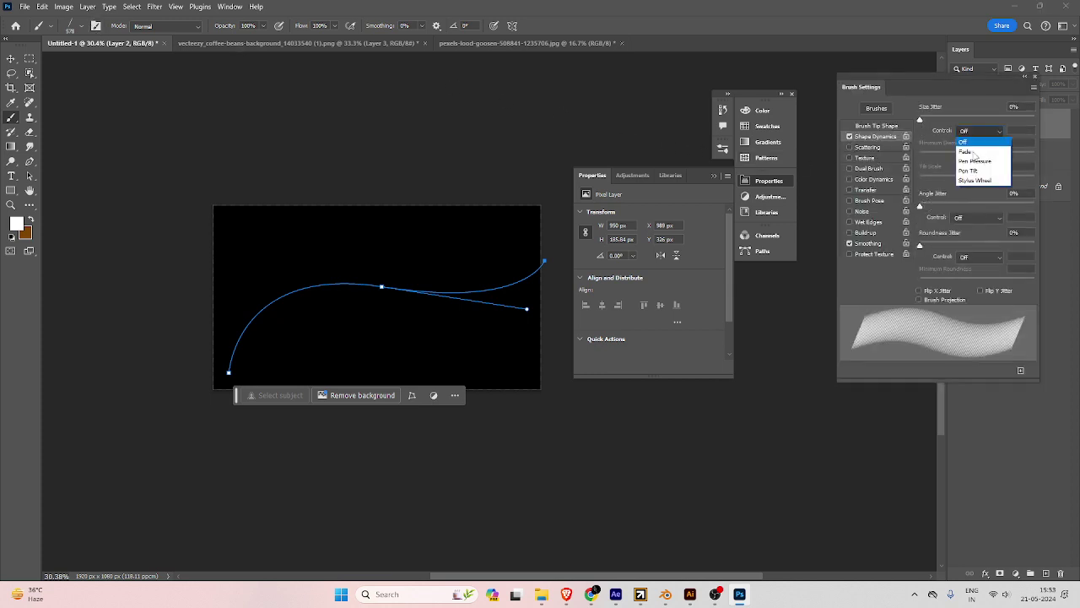
{"action": "left_click", "coordinate": [974, 161]}
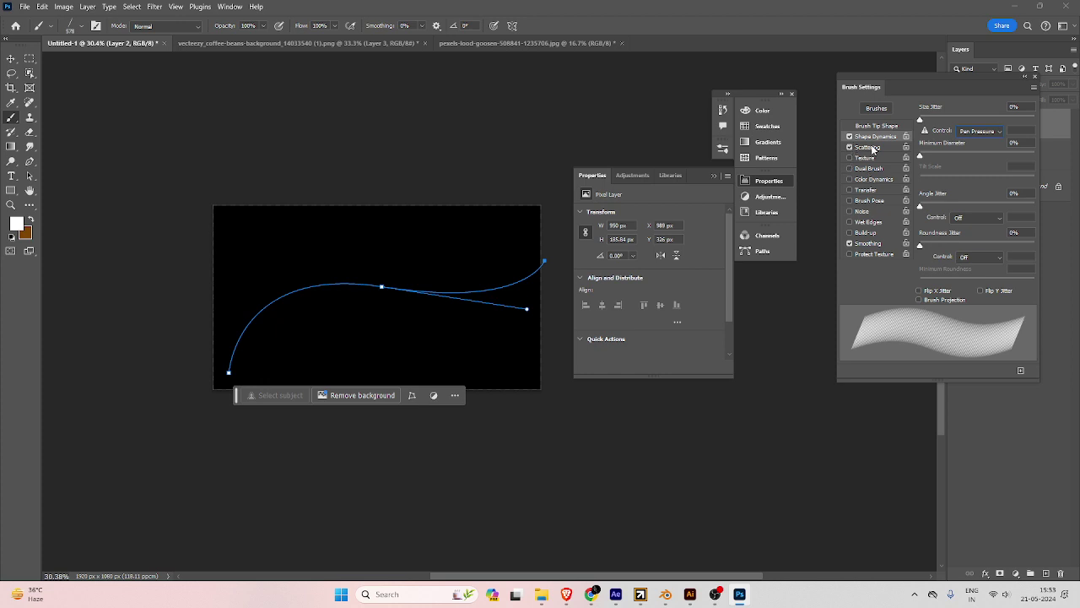
{"action": "left_click", "coordinate": [871, 148]}
{"action": "left_click", "coordinate": [849, 147]}
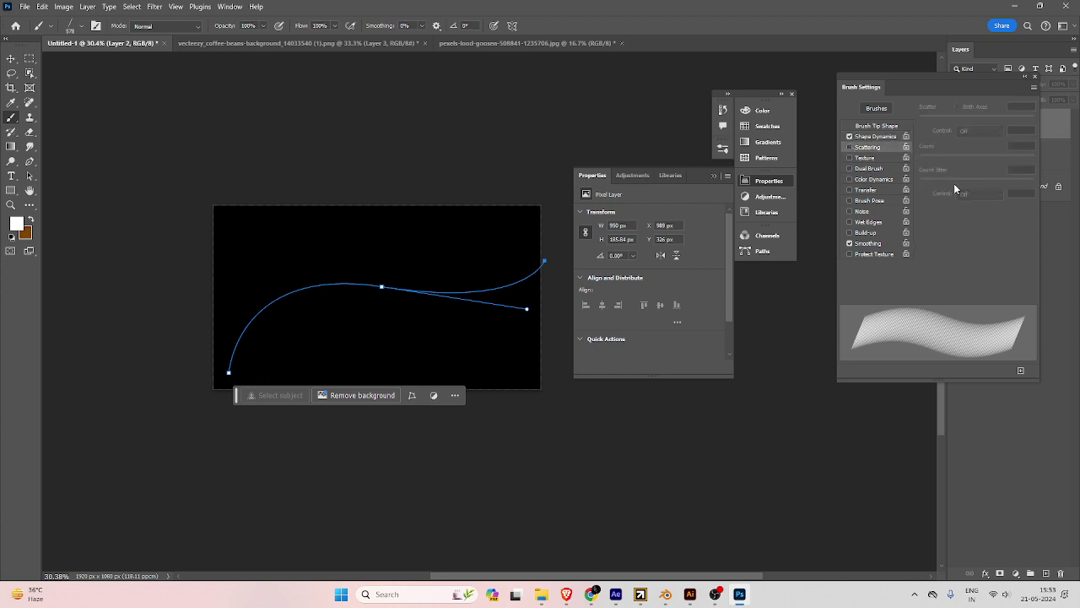
{"action": "left_click", "coordinate": [869, 136]}
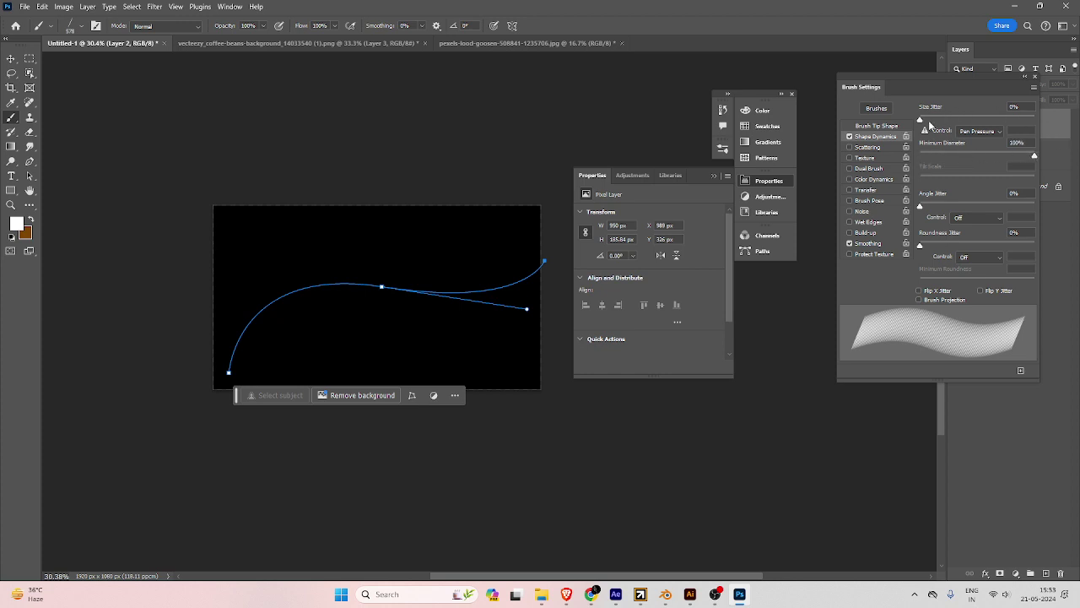
{"action": "left_click_drag", "start_coordinate": [921, 120], "coordinate": [1019, 121]}
{"action": "left_click_drag", "start_coordinate": [932, 118], "coordinate": [896, 131]}
{"action": "left_click", "coordinate": [1035, 77]}
{"action": "left_click", "coordinate": [1045, 573]}
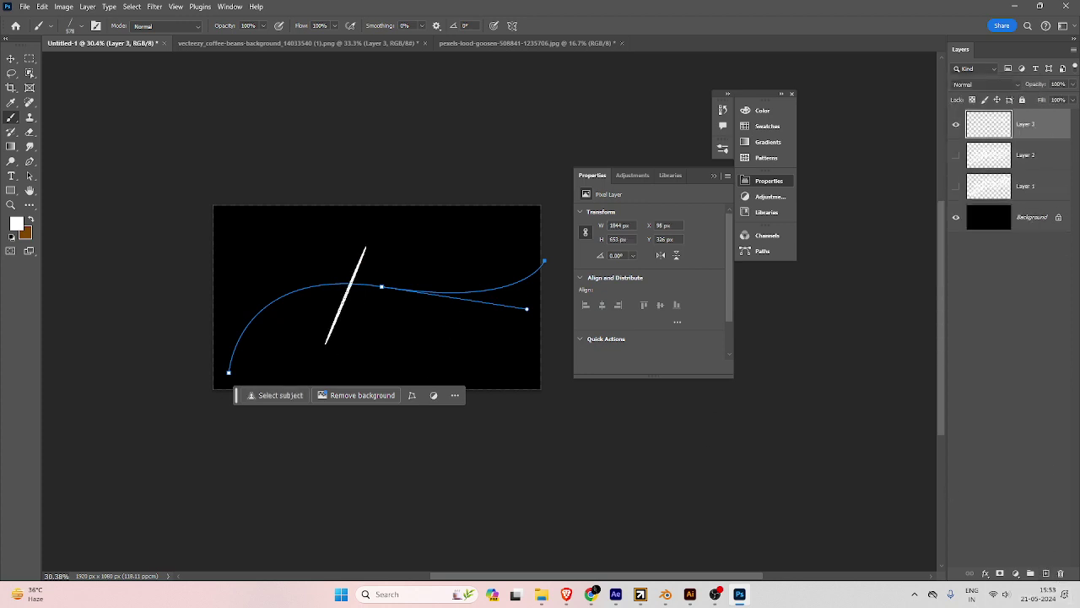
Try the sampled brush with freehand strokes across the middle of the canvas, undoing each one.
{"action": "left_click_drag", "start_coordinate": [346, 297], "coordinate": [403, 292]}
{"action": "key", "text": "ctrl+z"}
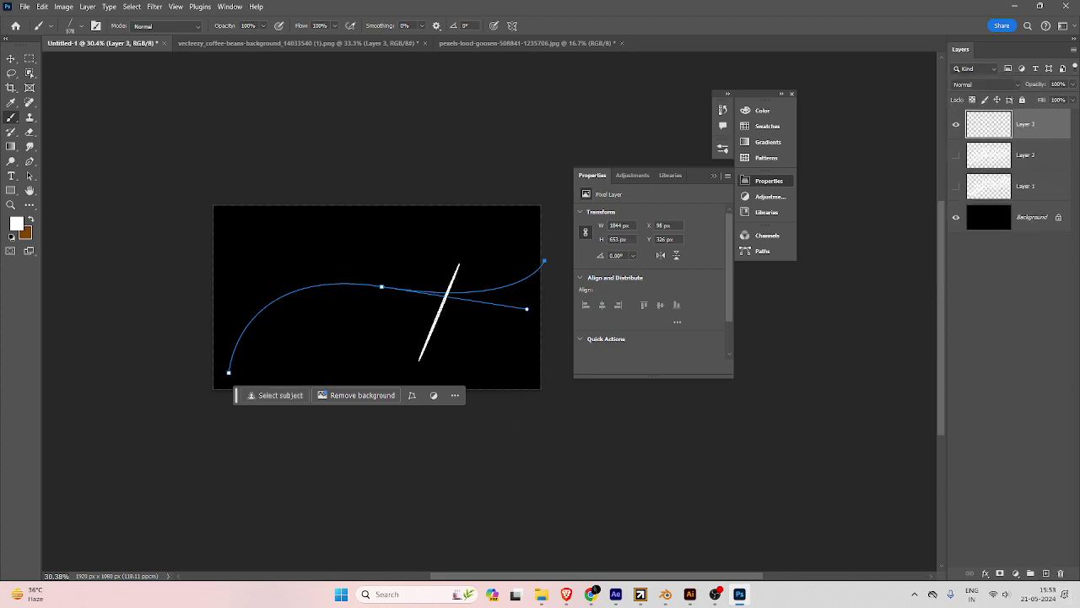
{"action": "left_click_drag", "start_coordinate": [330, 253], "coordinate": [507, 316]}
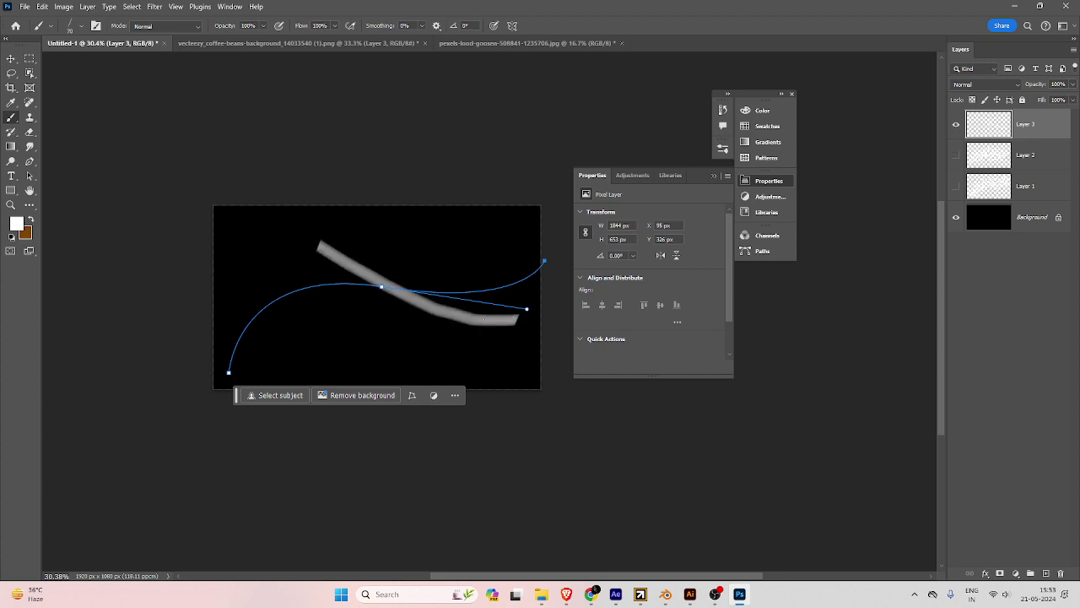
{"action": "key", "text": "ctrl+z"}
Stroke the S-shaped path on Layer 3 using the Brush with Simulate Pressure on, and dismiss the path.
{"action": "left_click", "coordinate": [30, 161]}
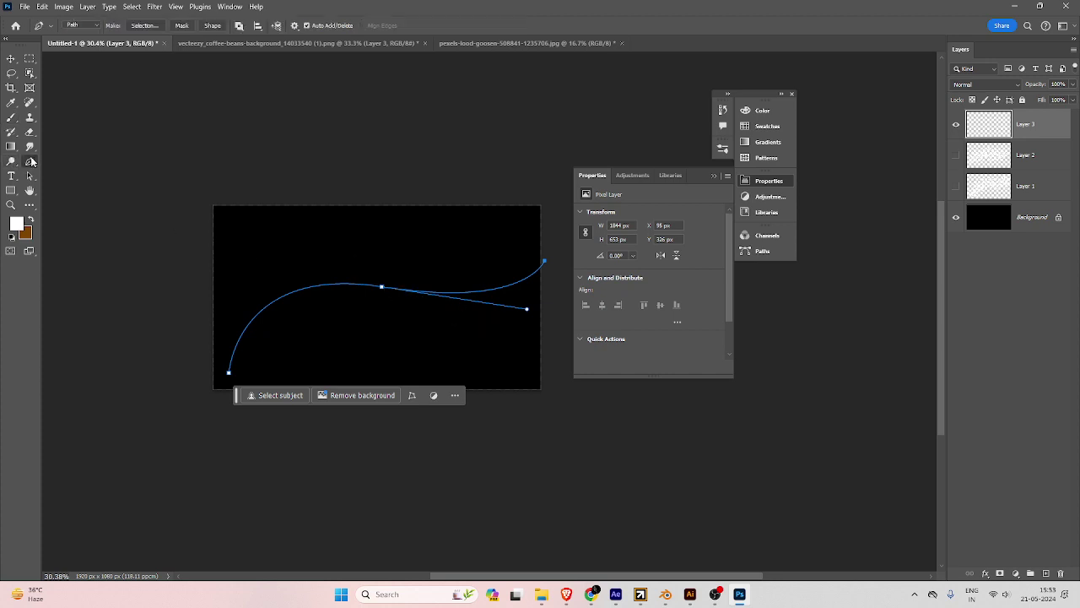
{"action": "right_click", "coordinate": [373, 287]}
{"action": "left_click", "coordinate": [407, 377]}
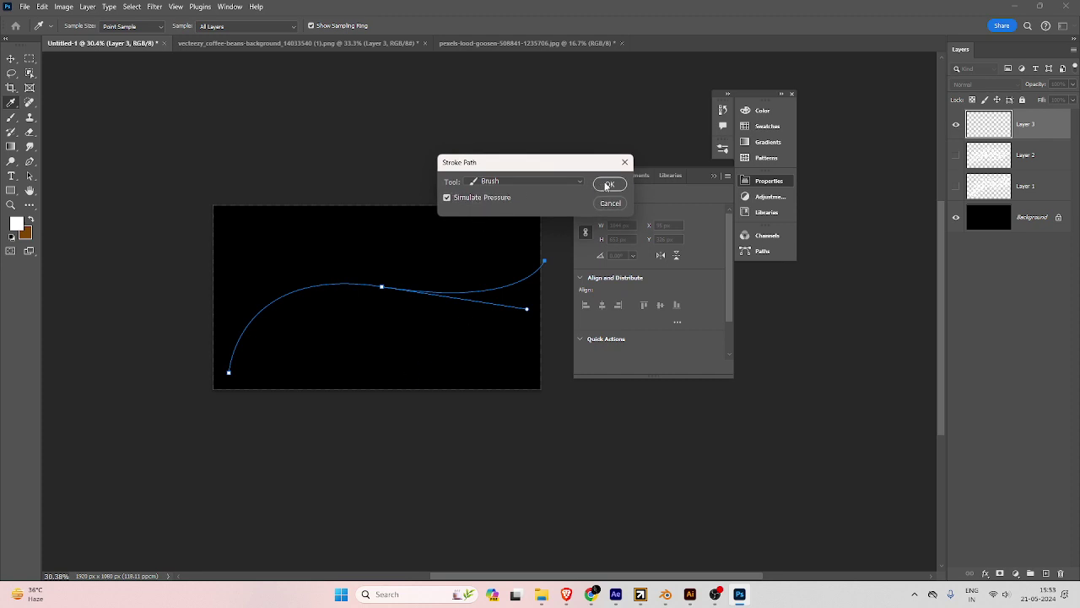
{"action": "left_click", "coordinate": [607, 184]}
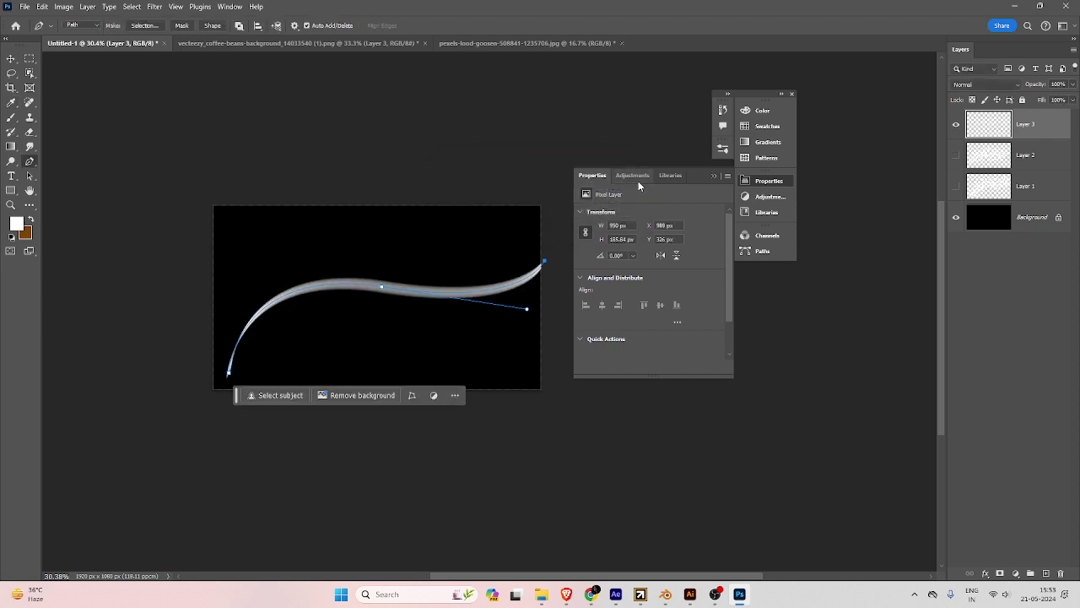
{"action": "key", "text": "Return"}
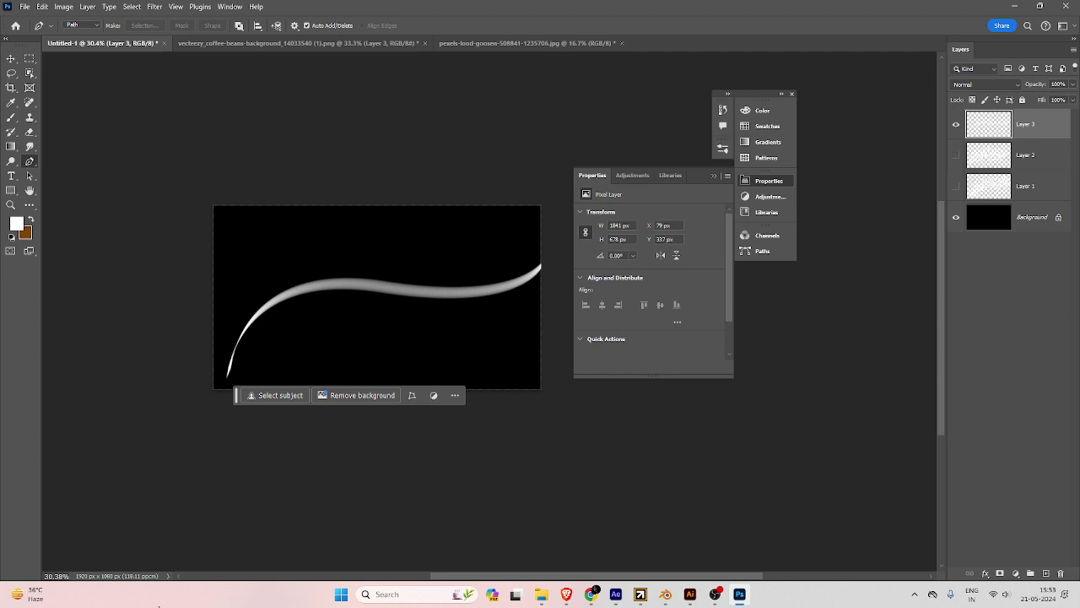
Hide Layer 3 and, on a new layer, draw a pen path that loops once and runs past the canvas's lower-right corner.
{"action": "left_click", "coordinate": [956, 124]}
{"action": "left_click", "coordinate": [1047, 574]}
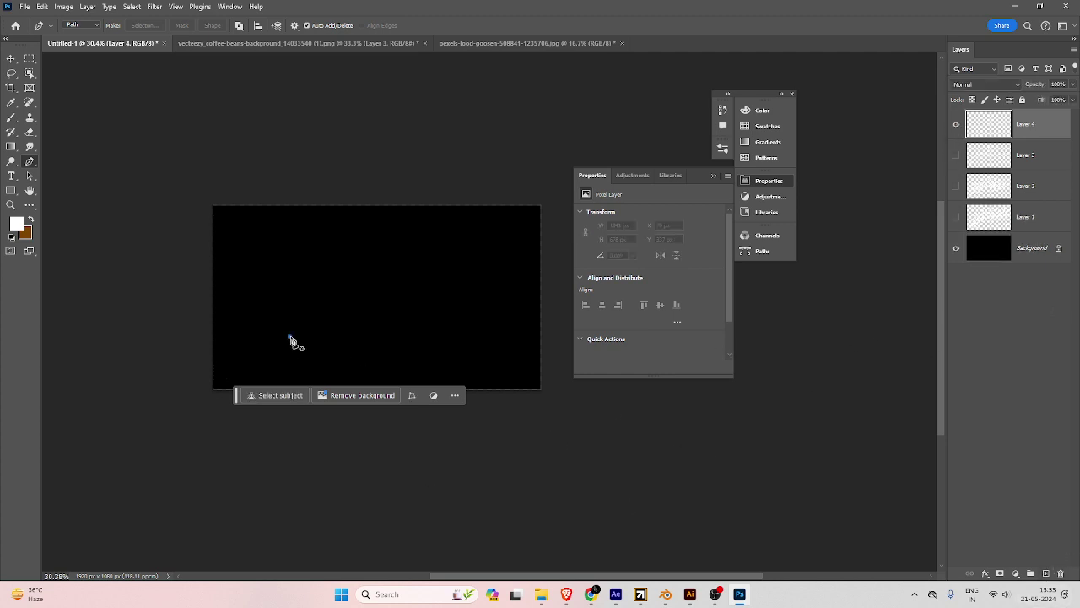
{"action": "left_click", "coordinate": [290, 337]}
{"action": "left_click_drag", "start_coordinate": [380, 320], "coordinate": [411, 289]}
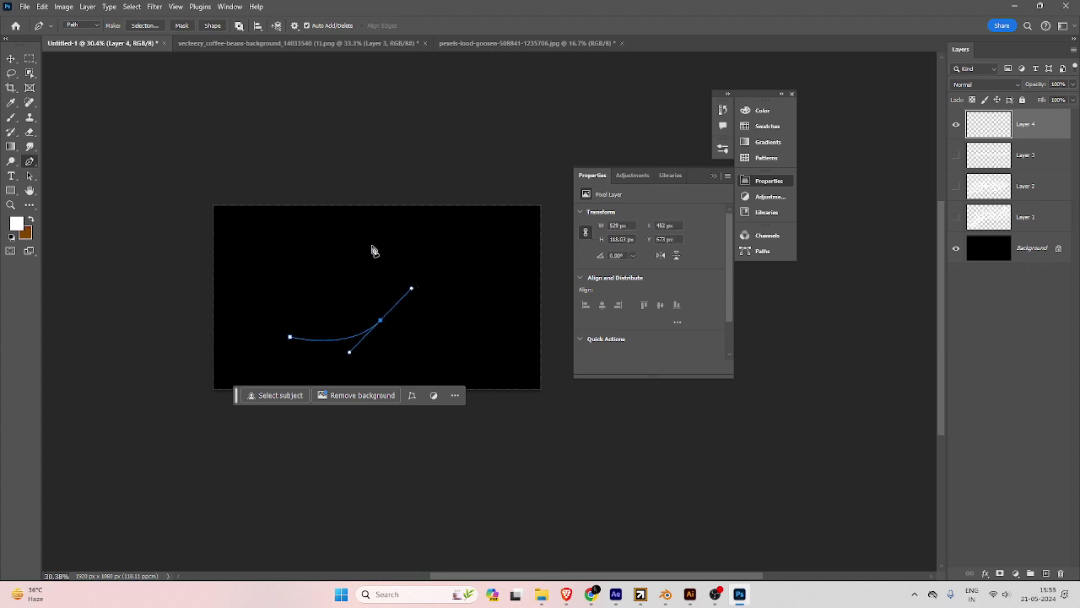
{"action": "left_click_drag", "start_coordinate": [371, 243], "coordinate": [343, 240]}
{"action": "left_click_drag", "start_coordinate": [326, 295], "coordinate": [370, 370]}
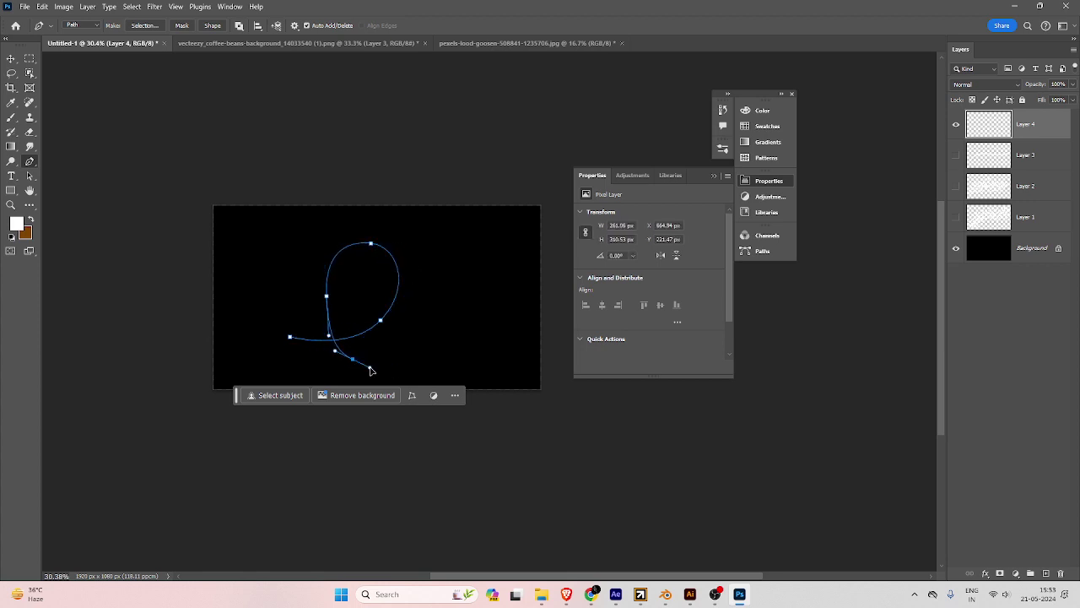
{"action": "left_click_drag", "start_coordinate": [501, 347], "coordinate": [588, 405]}
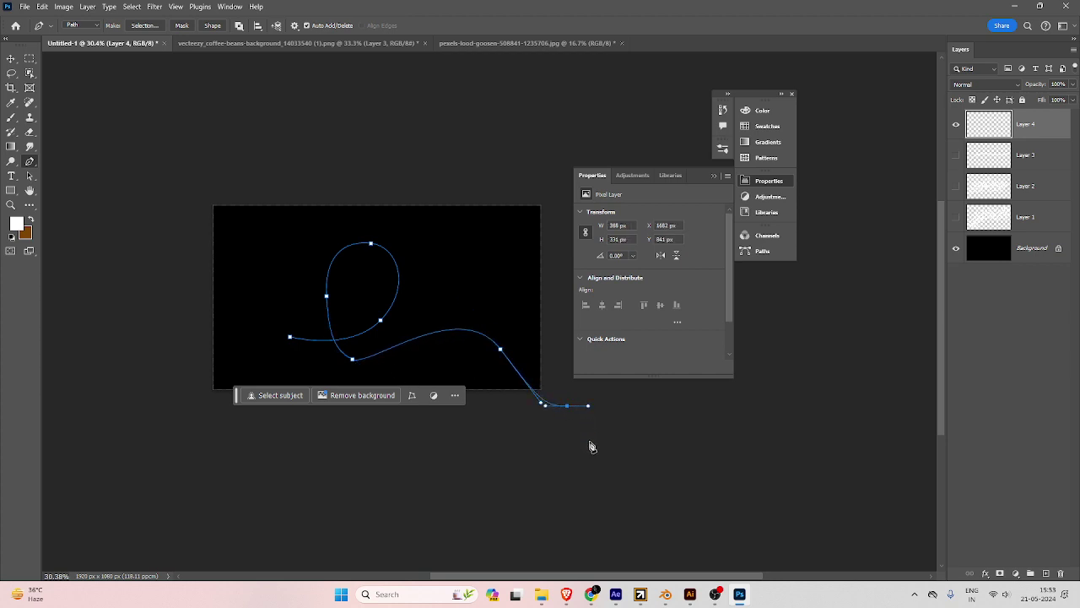
Stroke the looping path on Layer 4 using the Brush, dismiss the path and undo the stroke.
{"action": "right_click", "coordinate": [357, 322]}
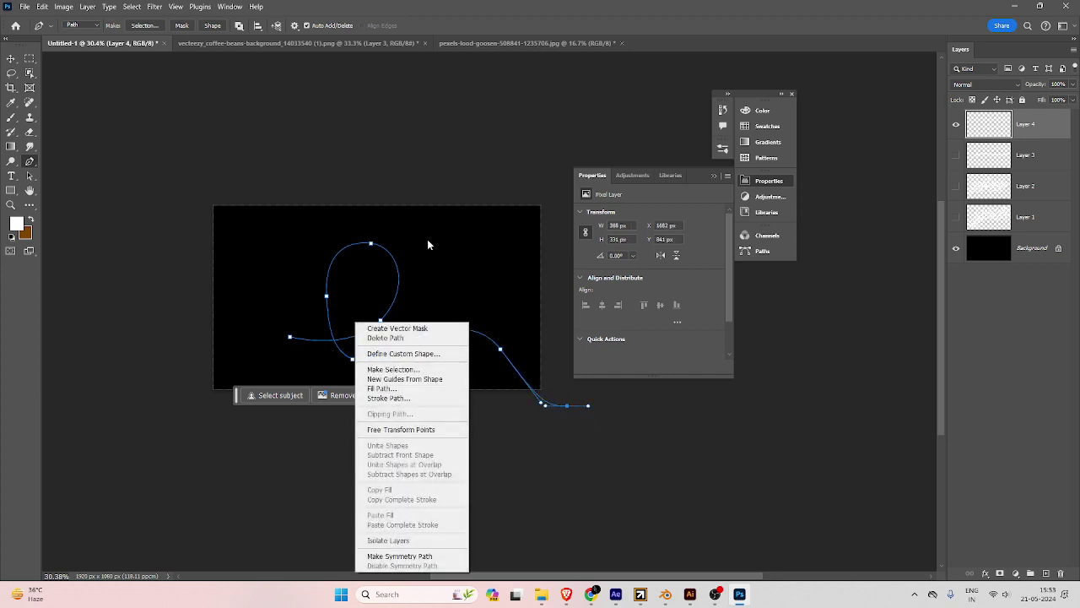
{"action": "left_click", "coordinate": [388, 398]}
{"action": "left_click", "coordinate": [608, 183]}
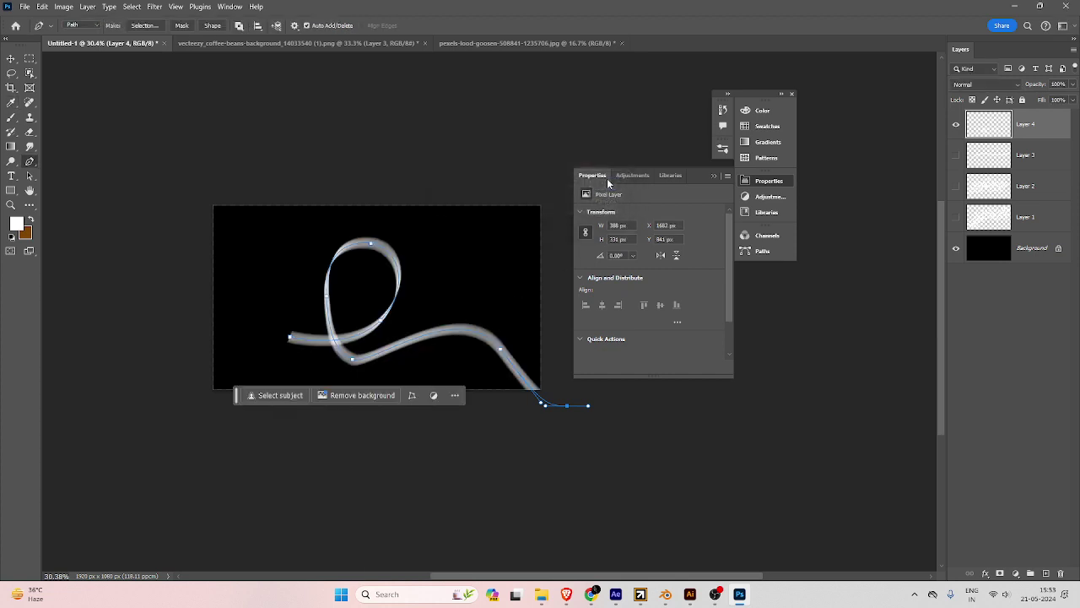
{"action": "key", "text": "Return"}
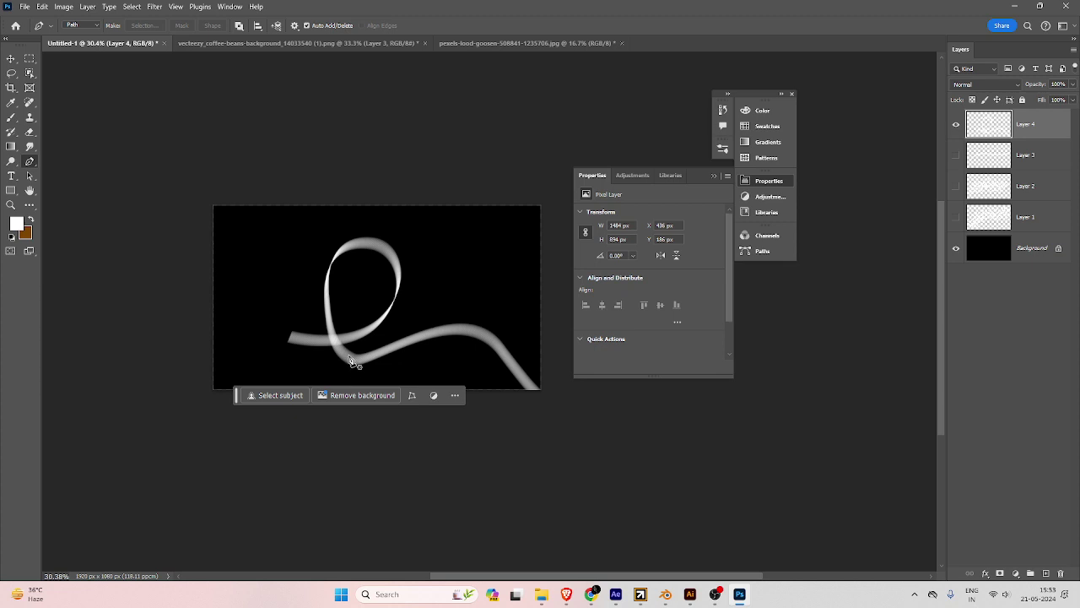
{"action": "key", "text": "ctrl+z"}
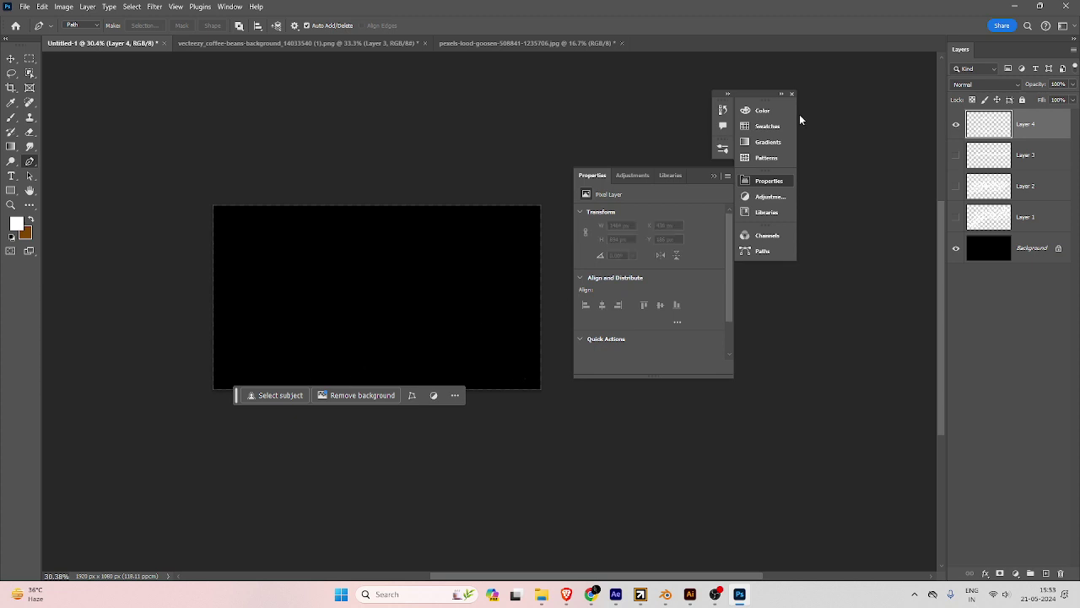
Add a new layer above Layer 4 and switch to the Brush.
{"action": "left_click", "coordinate": [11, 58]}
{"action": "left_click", "coordinate": [1048, 573]}
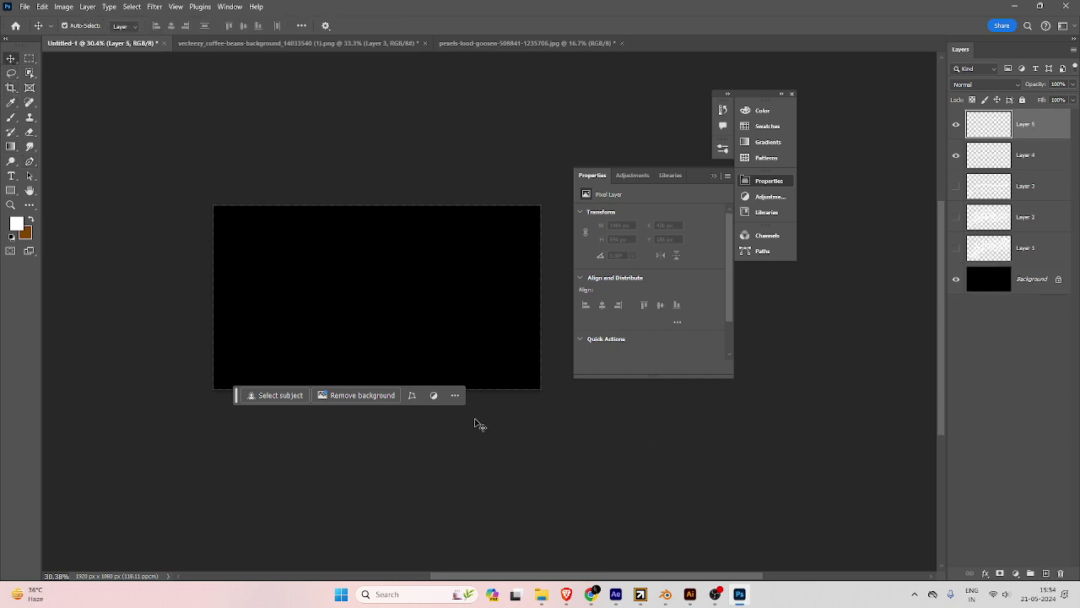
{"action": "key", "text": "b"}
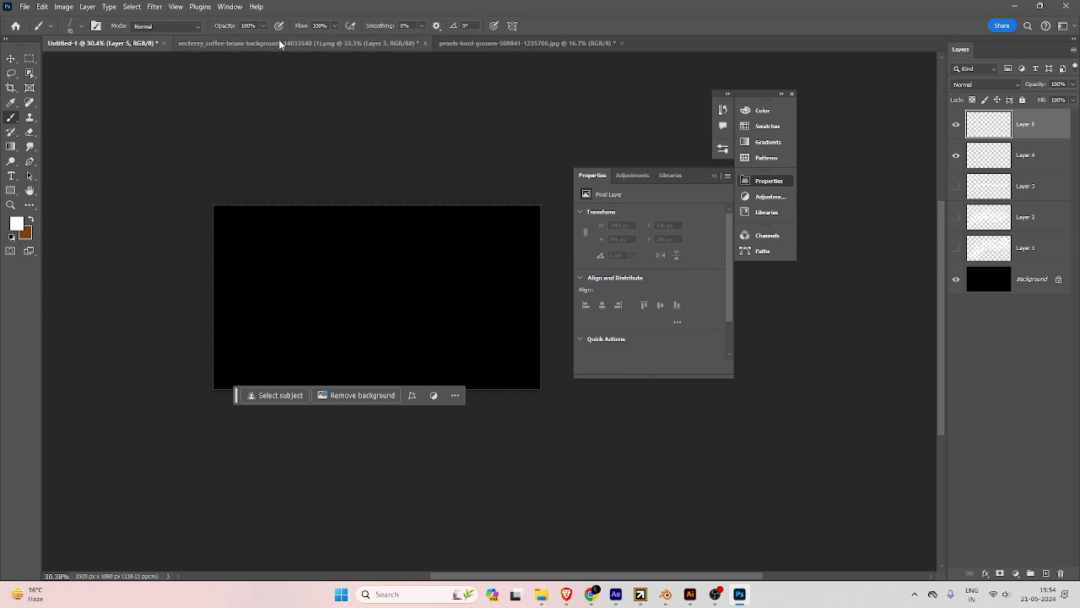
Try a mirrored curved stroke with vertical symmetry, its axis stretched to the full canvas height, and undo the stroke.
{"action": "left_click", "coordinate": [512, 26]}
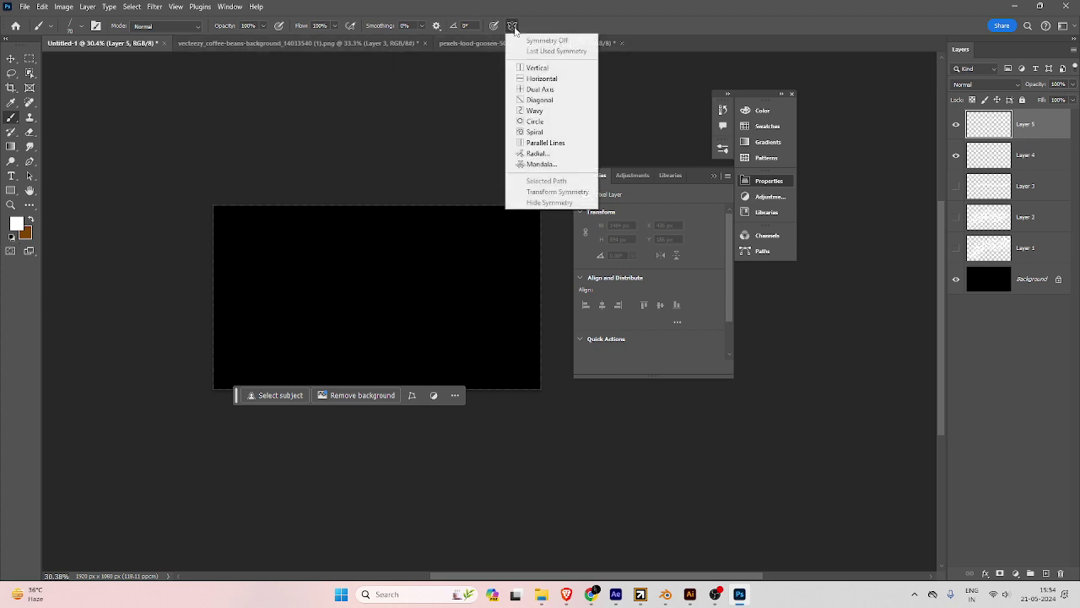
{"action": "left_click", "coordinate": [536, 68]}
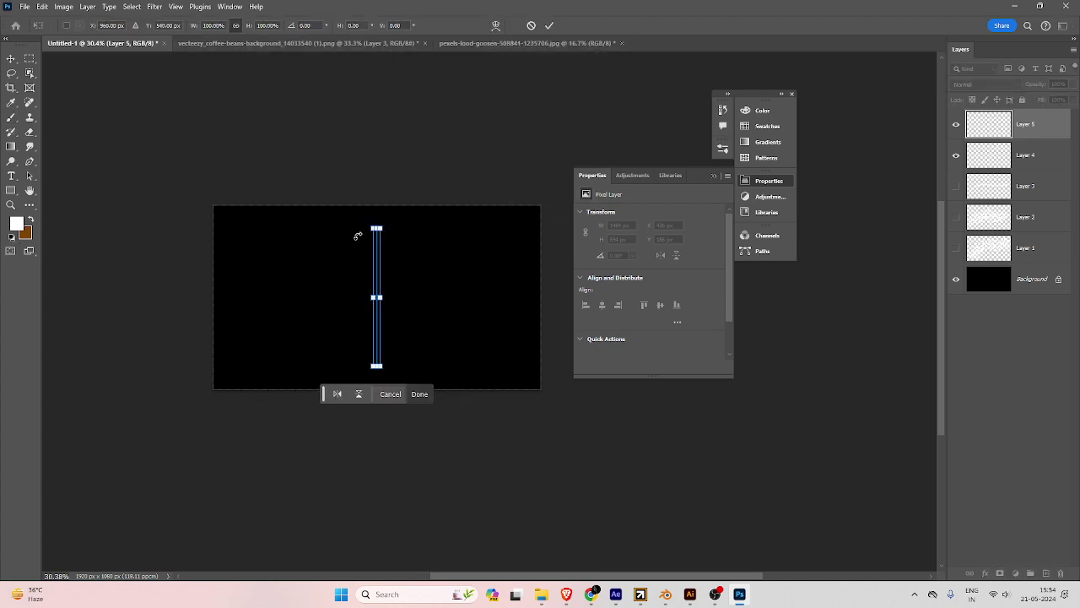
{"action": "left_click_drag", "start_coordinate": [377, 226], "coordinate": [376, 203]}
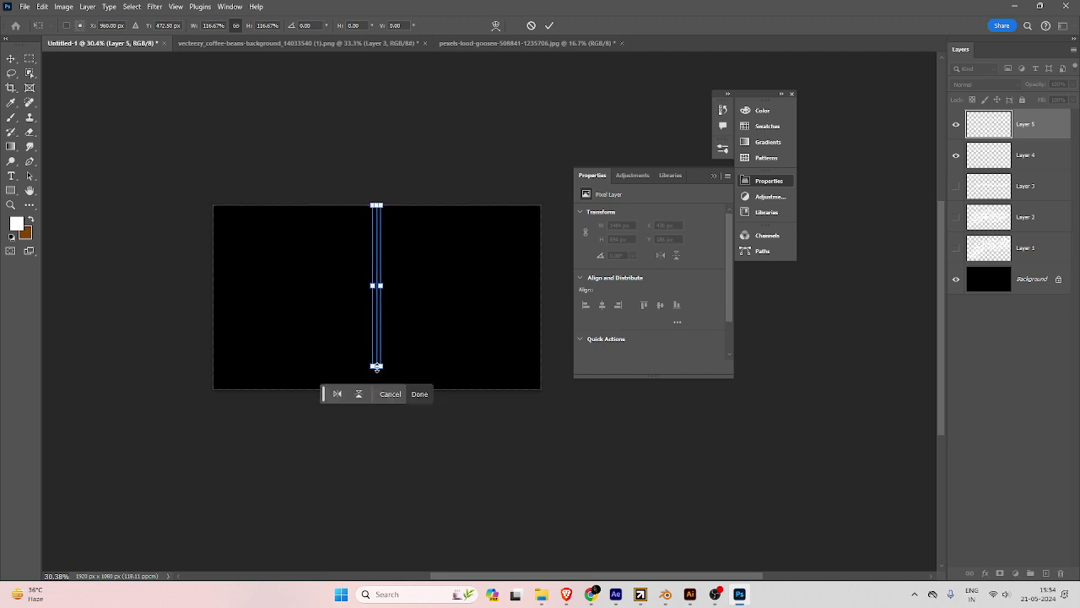
{"action": "left_click_drag", "start_coordinate": [376, 367], "coordinate": [376, 398]}
{"action": "left_click", "coordinate": [11, 117]}
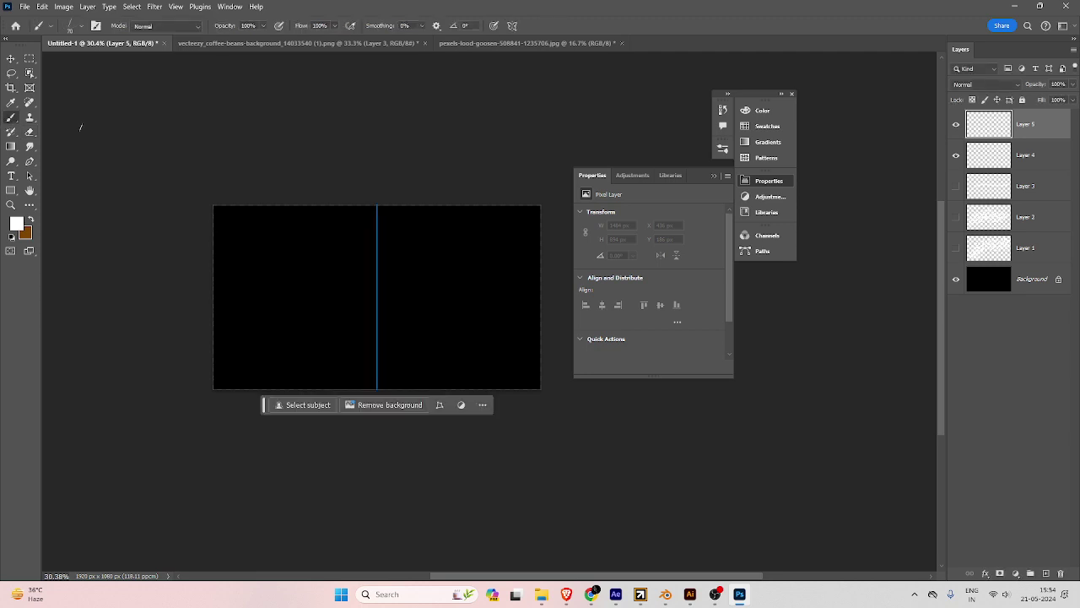
{"action": "mouse_move", "coordinate": [374, 208]}
{"action": "left_mouse_down"}
{"action": "mouse_move", "coordinate": [354, 236]}
{"action": "mouse_move", "coordinate": [296, 257]}
{"action": "mouse_move", "coordinate": [262, 325]}
{"action": "mouse_move", "coordinate": [278, 350]}
{"action": "mouse_move", "coordinate": [280, 392]}
{"action": "left_mouse_up"}
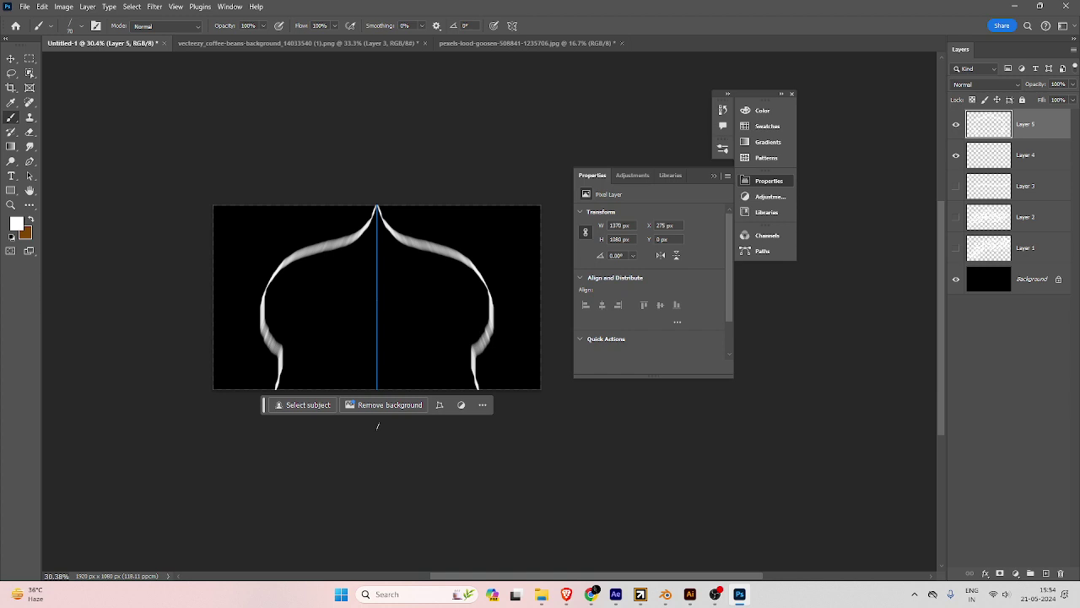
{"action": "key", "text": "ctrl+z"}
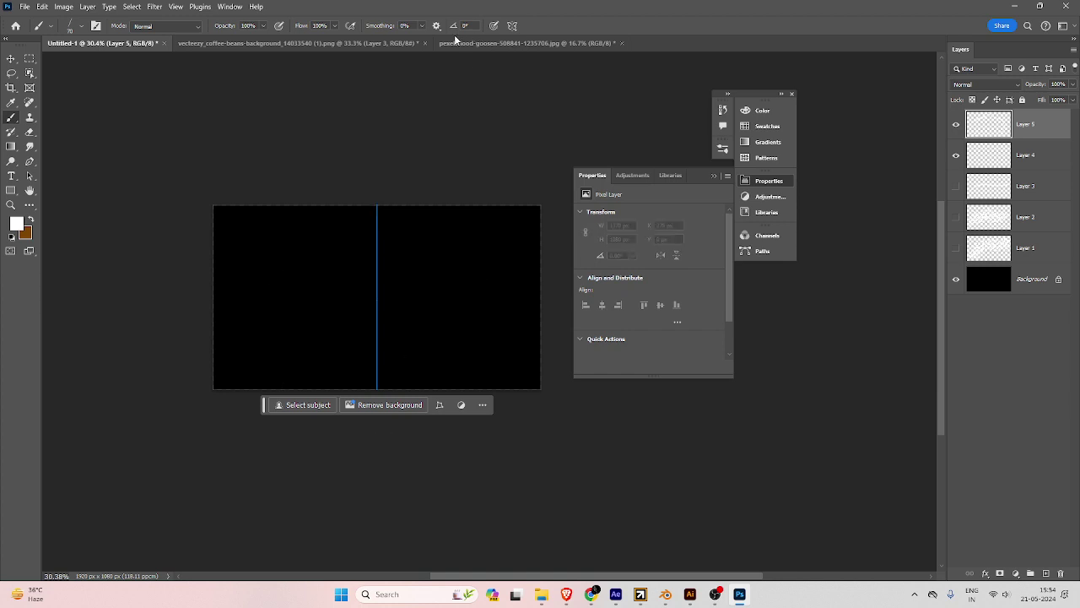
Set up radial paint symmetry with 6 segments and enlarge its guides to the full canvas height.
{"action": "left_click", "coordinate": [511, 26]}
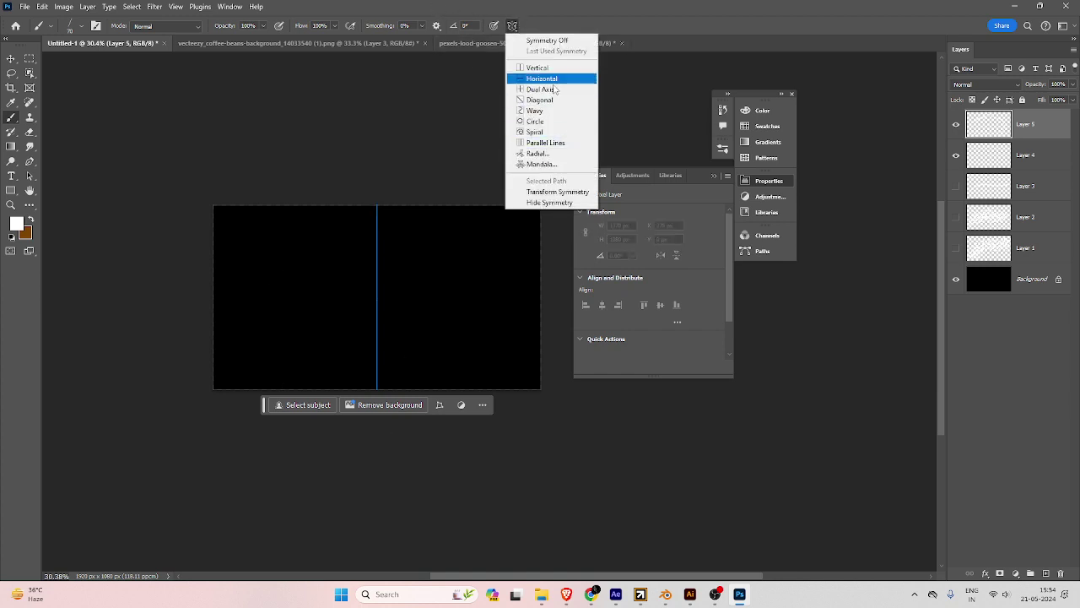
{"action": "left_click", "coordinate": [537, 153]}
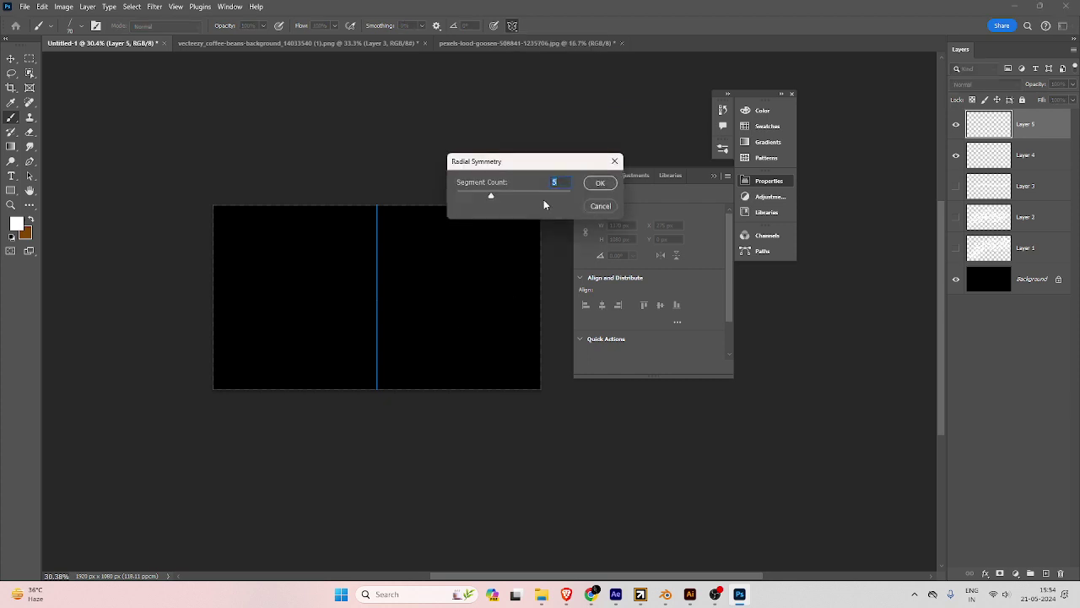
{"action": "left_click_drag", "start_coordinate": [493, 196], "coordinate": [511, 198]}
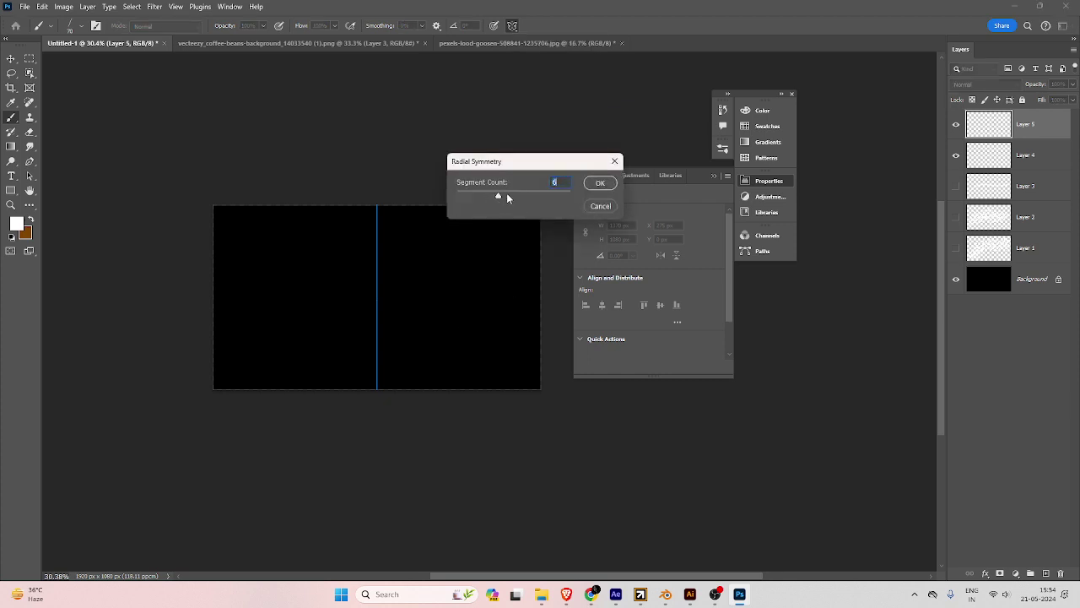
{"action": "left_click", "coordinate": [600, 183]}
{"action": "left_click_drag", "start_coordinate": [436, 227], "coordinate": [456, 205]}
{"action": "left_click_drag", "start_coordinate": [316, 365], "coordinate": [294, 390]}
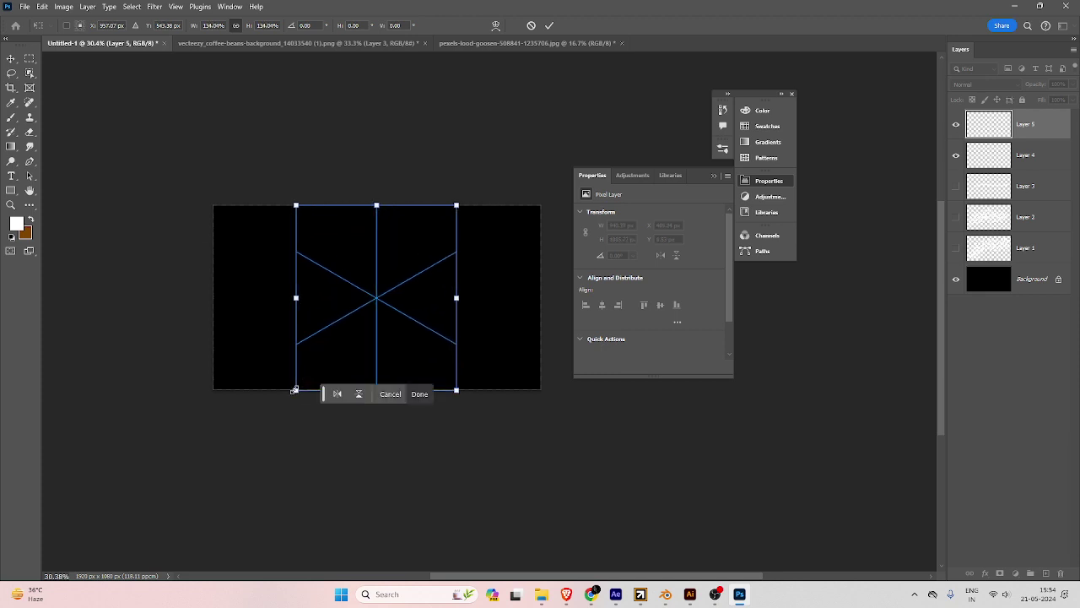
{"action": "left_click", "coordinate": [11, 117]}
Choose a hard round brush and reduce it to a small tip for thin lines.
{"action": "right_click", "coordinate": [307, 279]}
{"action": "double_click", "coordinate": [265, 173]}
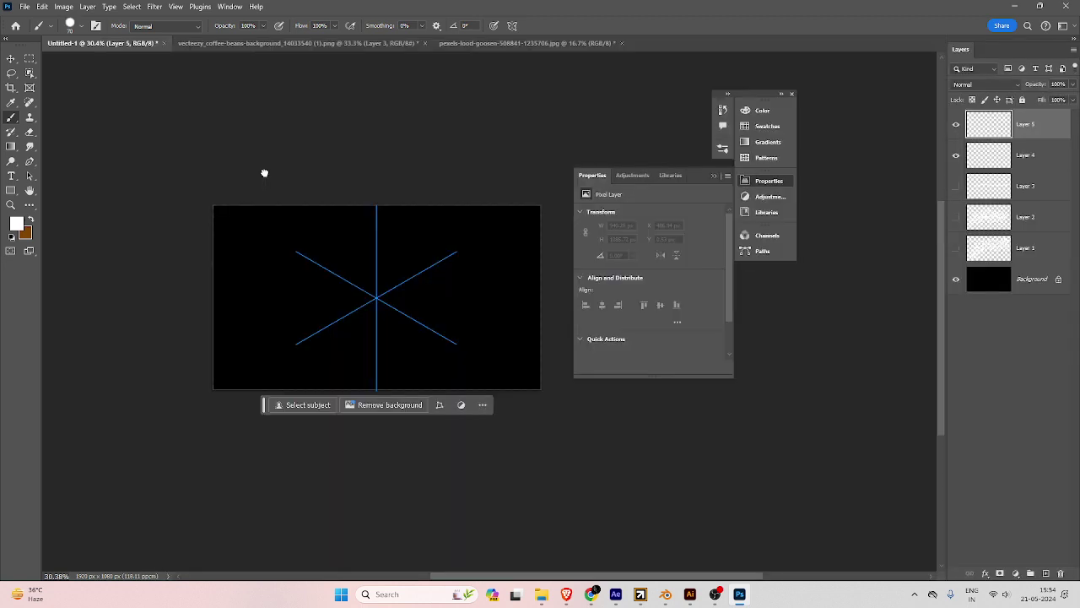
{"action": "key", "text": "ctrl+1"}
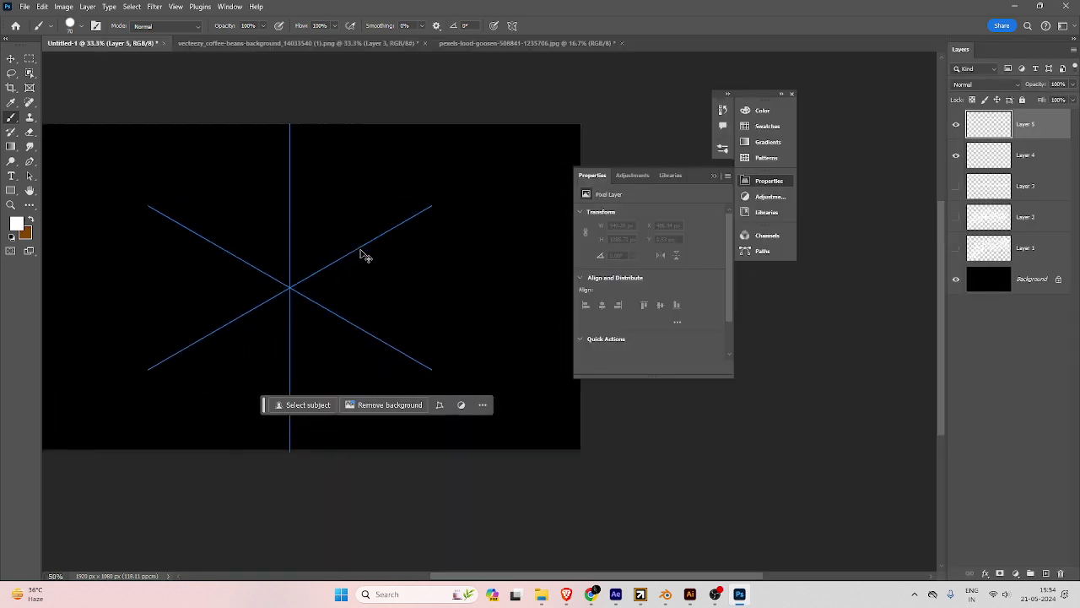
{"action": "scroll", "coordinate": [350, 349], "scroll_direction": "up", "scroll_amount": 5}
{"action": "scroll", "coordinate": [350, 350], "scroll_direction": "left", "scroll_amount": 5}
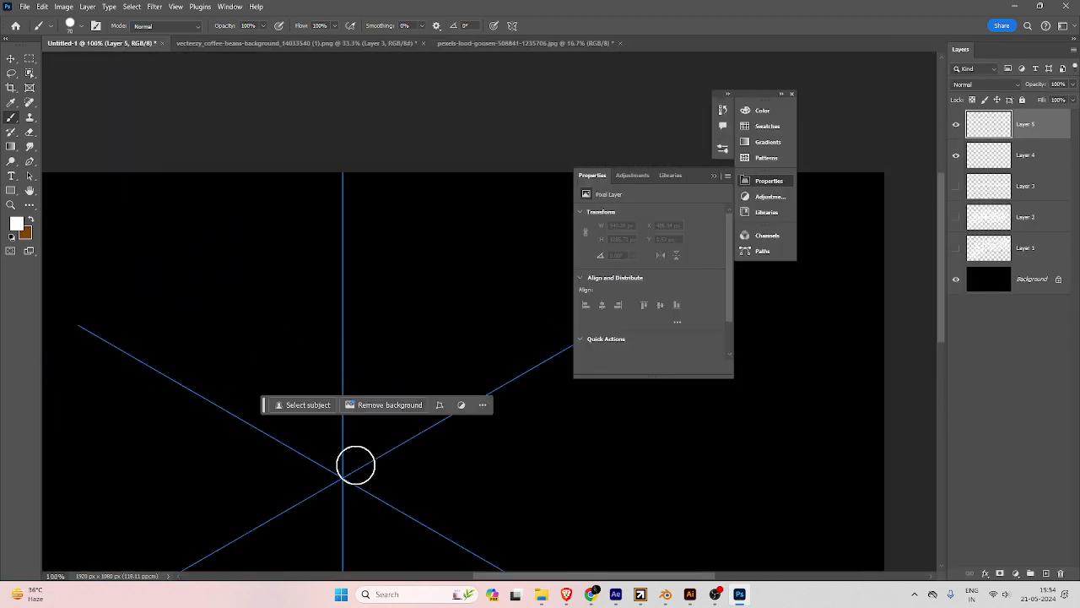
{"action": "key", "text": "bracketleft"}
{"action": "key", "text": "bracketleft"}
{"action": "key", "text": "bracketleft"}
{"action": "key", "text": "bracketleft"}
{"action": "key", "text": "bracketleft"}
Paint a straight line from the symmetry centre up the vertical axis, continuing it into an angular inward spiral of straight segments.
{"action": "left_click", "coordinate": [342, 478]}
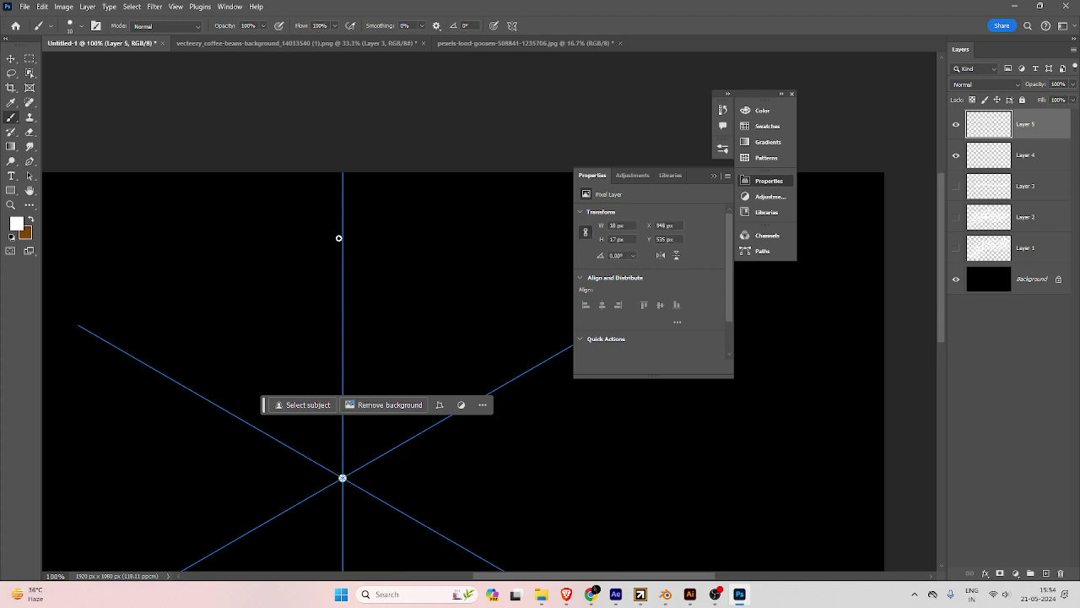
{"action": "left_click", "coordinate": [344, 210], "text": "shift"}
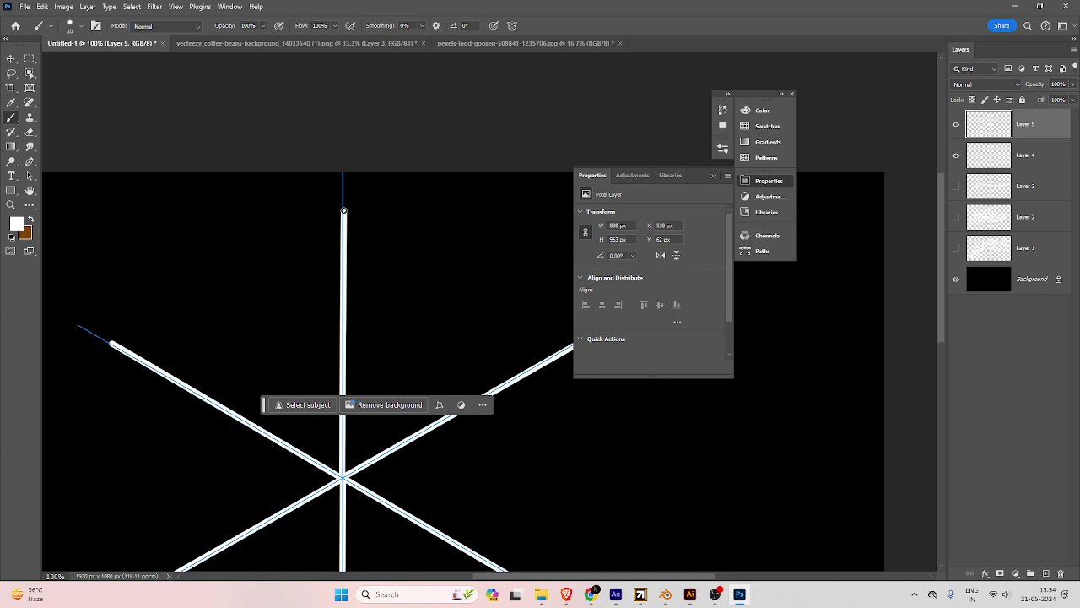
{"action": "left_click", "coordinate": [445, 250], "text": "shift"}
{"action": "left_click", "coordinate": [416, 317], "text": "shift"}
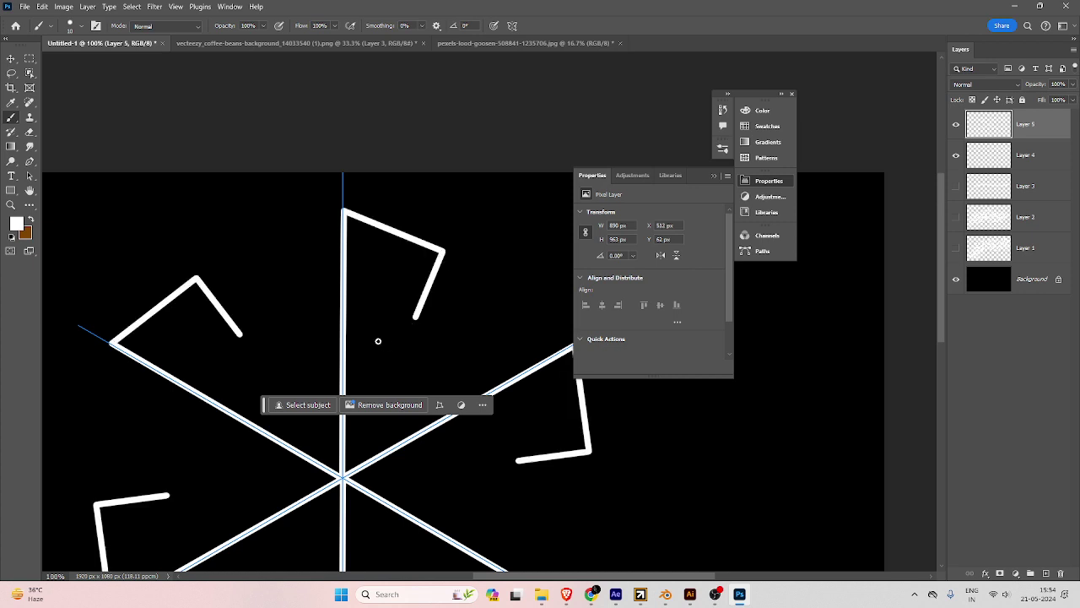
{"action": "left_click", "coordinate": [369, 315], "text": "shift"}
{"action": "left_click", "coordinate": [372, 257], "text": "shift"}
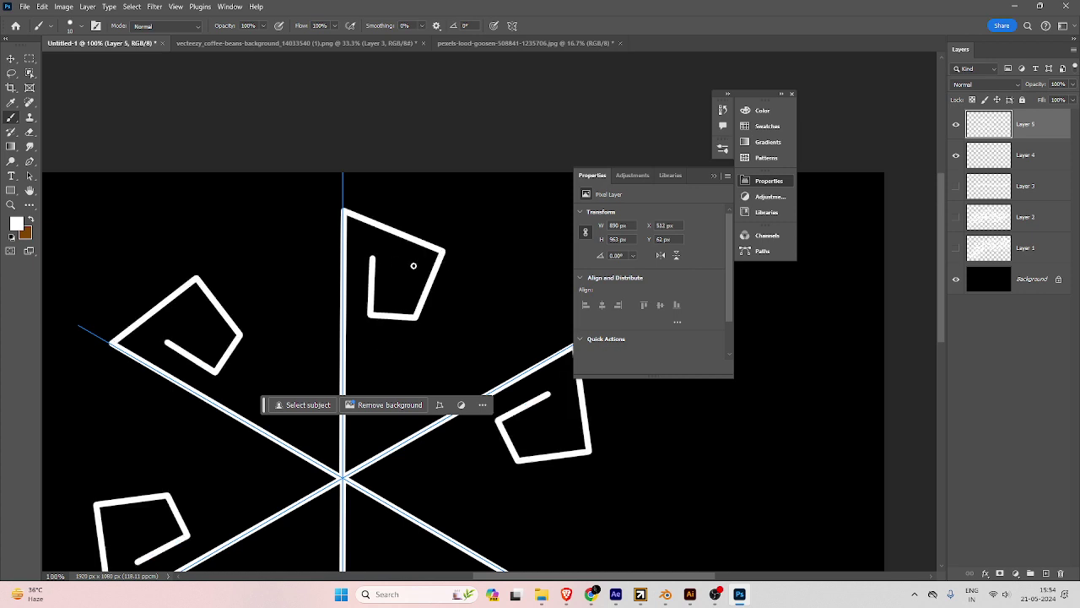
{"action": "left_click", "coordinate": [413, 266], "text": "shift"}
{"action": "left_click", "coordinate": [405, 294], "text": "shift"}
{"action": "left_click", "coordinate": [386, 293], "text": "shift"}
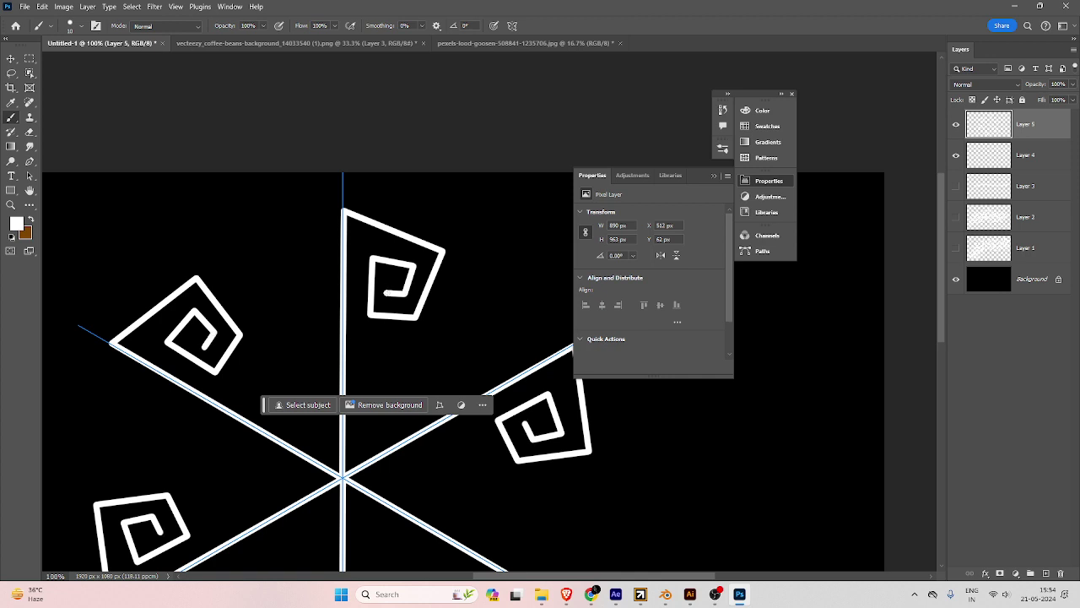
{"action": "left_click", "coordinate": [385, 275], "text": "shift"}
Paint a closed, notched arrow-like outline of straight segments between the vertical axis and the neighbouring diagonal axis, below the spiral.
{"action": "left_click_drag", "start_coordinate": [373, 330], "coordinate": [354, 253]}
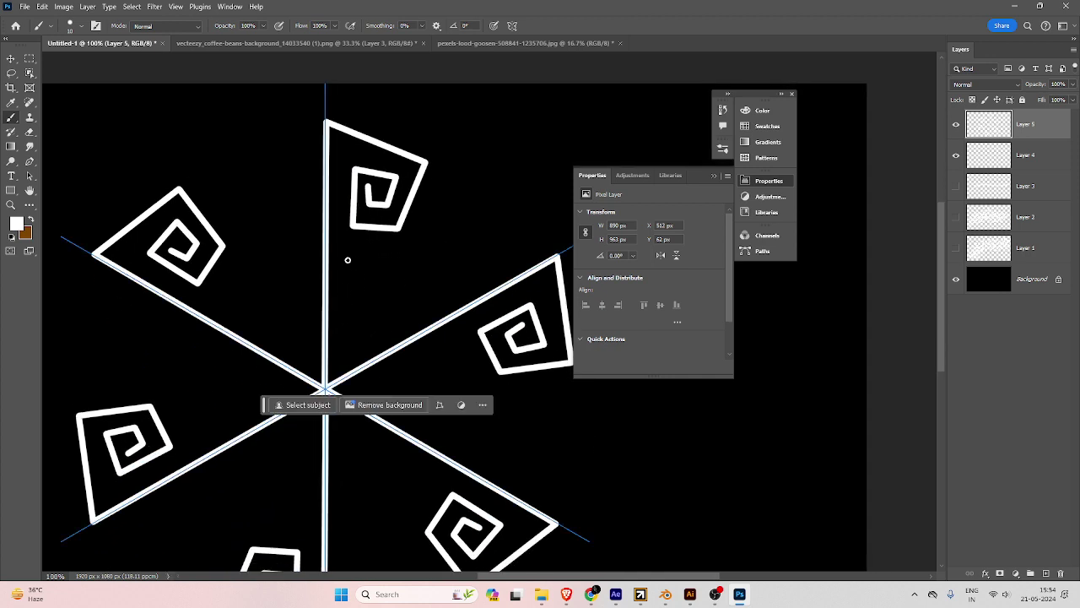
{"action": "left_click", "coordinate": [350, 250]}
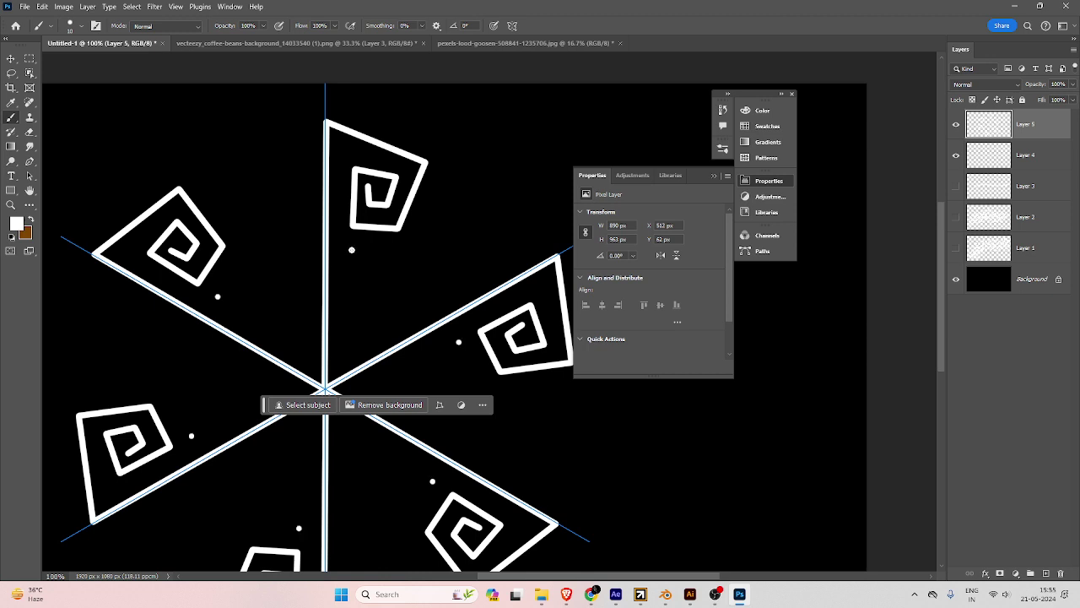
{"action": "left_click", "coordinate": [344, 352], "text": "shift"}
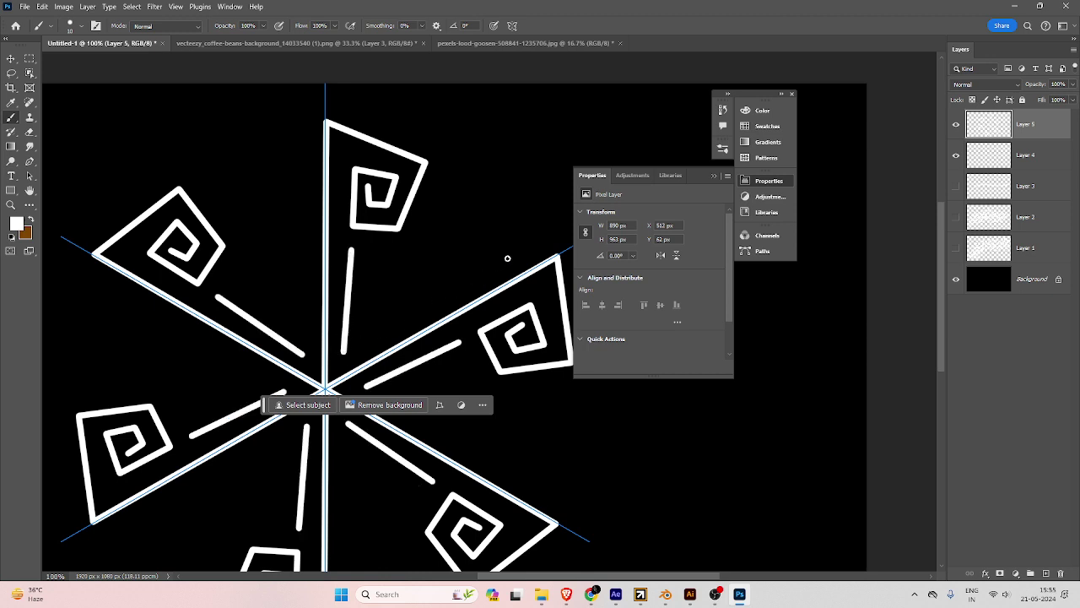
{"action": "left_click", "coordinate": [536, 246], "text": "shift"}
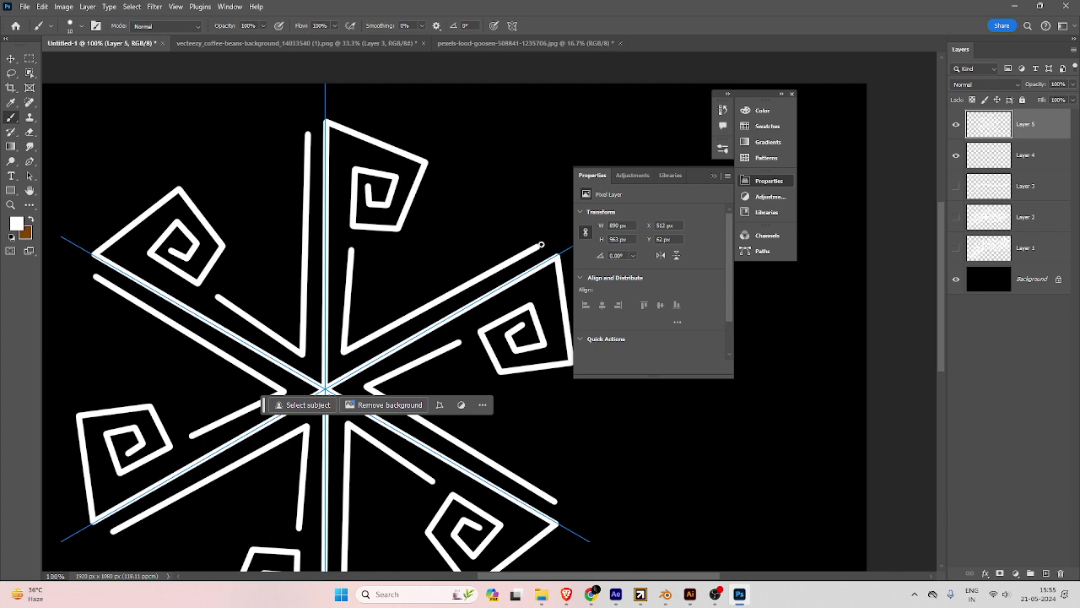
{"action": "left_click", "coordinate": [385, 295], "text": "shift"}
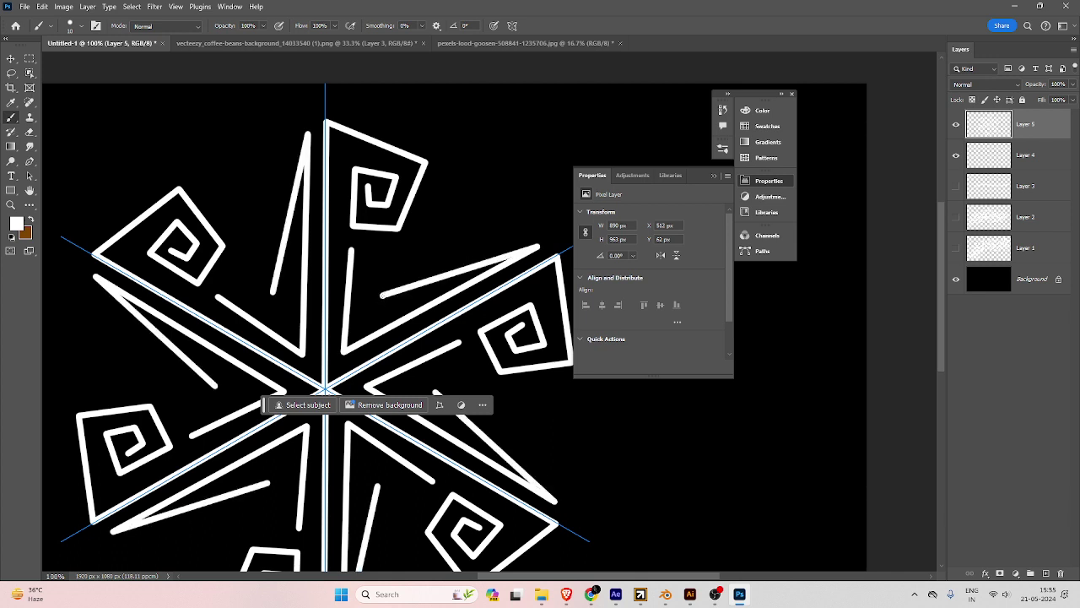
{"action": "left_click", "coordinate": [354, 251], "text": "shift"}
{"action": "key", "text": "ctrl+z"}
{"action": "key", "text": "ctrl+shift+z"}
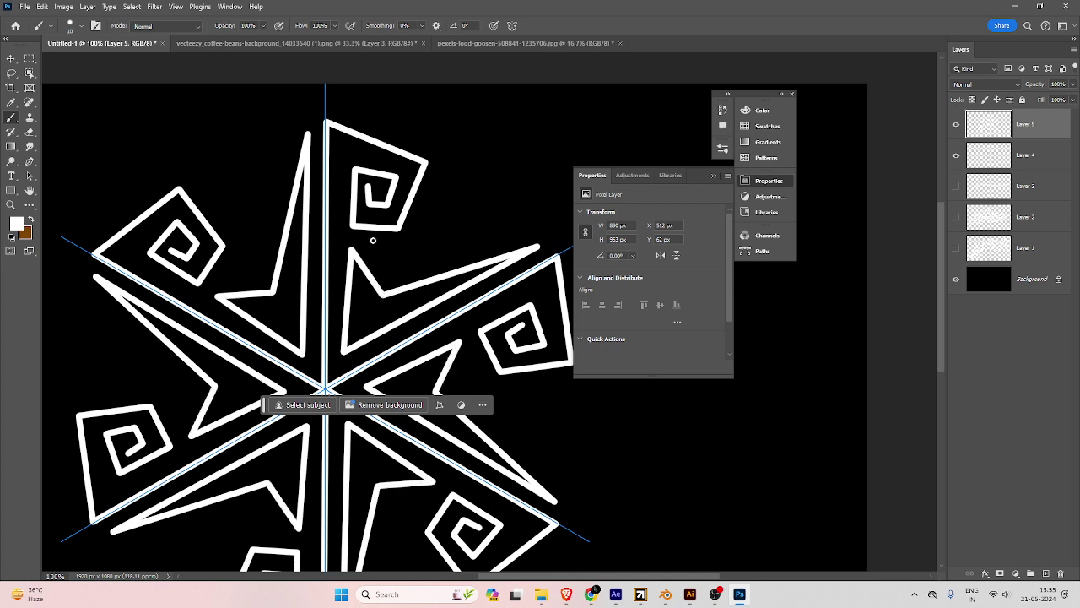
Paint a closed angular outline in the gap between the spiral and the notched shape, using straight connected segments.
{"action": "left_click", "coordinate": [372, 240]}
{"action": "left_click", "coordinate": [397, 273], "text": "shift"}
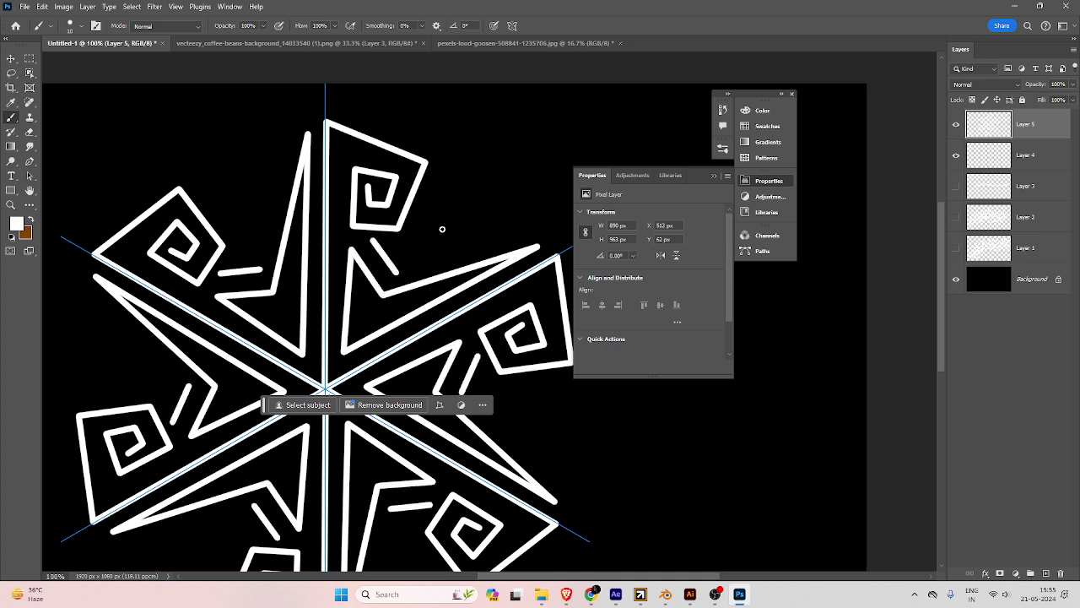
{"action": "left_click", "coordinate": [499, 218], "text": "shift"}
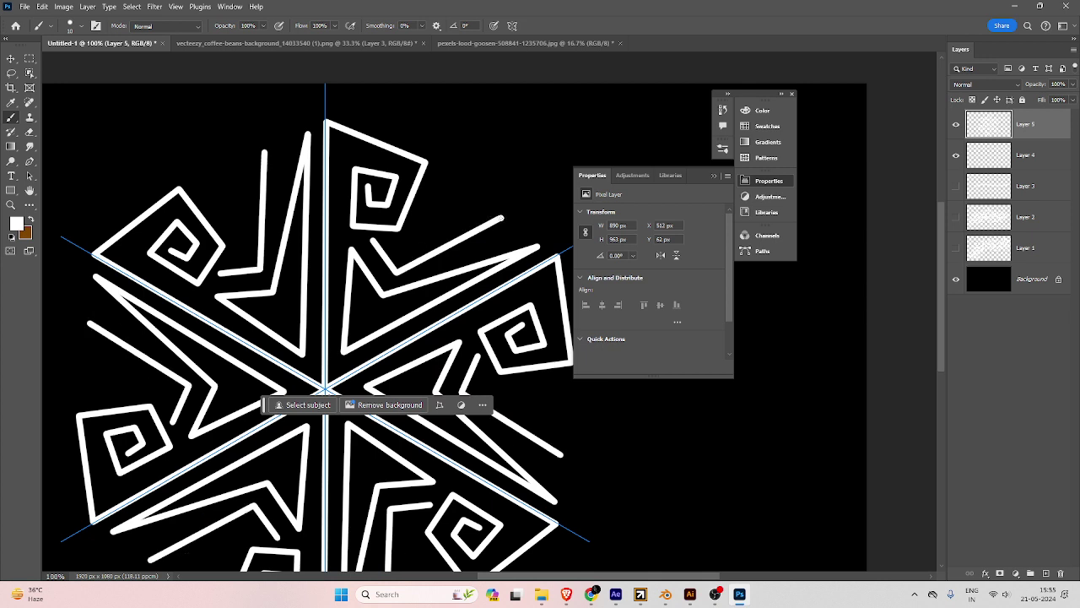
{"action": "left_click", "coordinate": [439, 175], "text": "shift"}
{"action": "left_click", "coordinate": [409, 235], "text": "shift"}
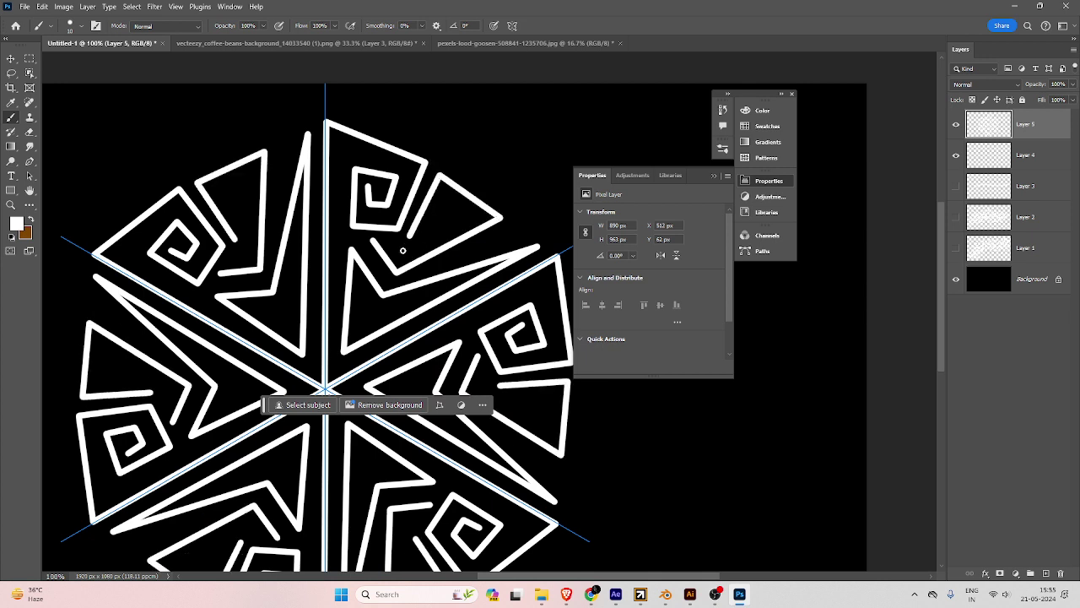
{"action": "left_click", "coordinate": [374, 241], "text": "shift"}
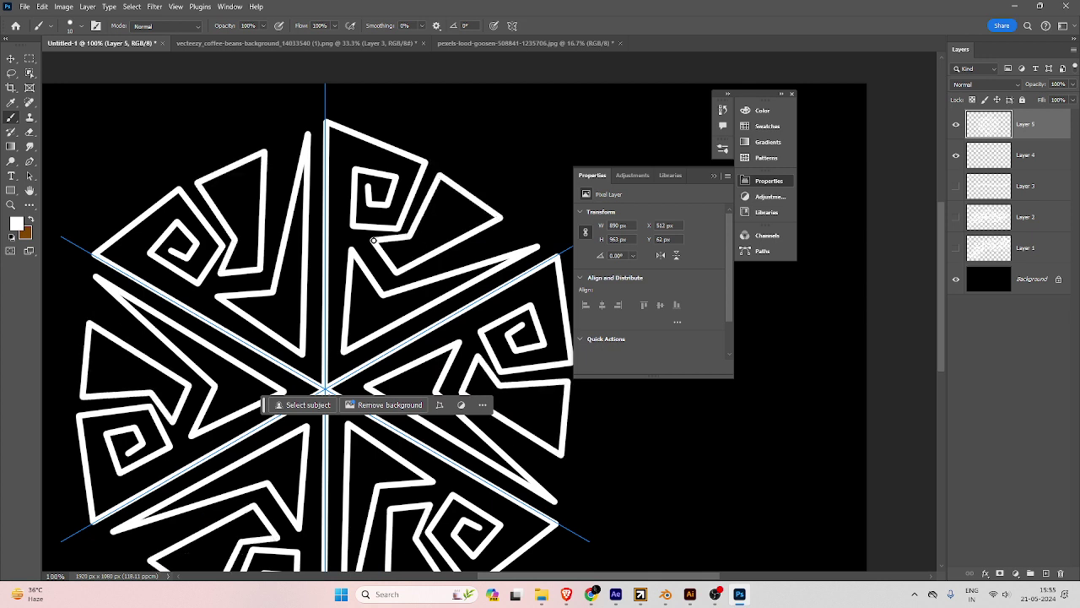
Paint a small four-sided outline and a tiny triangle inside the angular shape beside the spiral.
{"action": "left_click", "coordinate": [443, 194]}
{"action": "left_click", "coordinate": [423, 235], "text": "shift"}
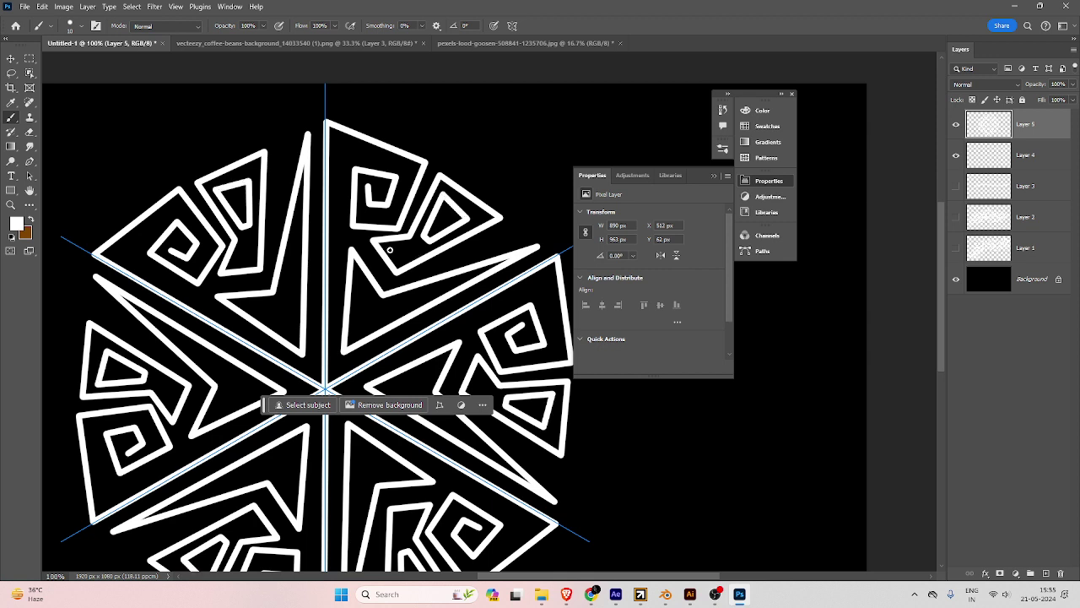
{"action": "left_click", "coordinate": [392, 247]}
{"action": "left_click", "coordinate": [401, 255], "text": "shift"}
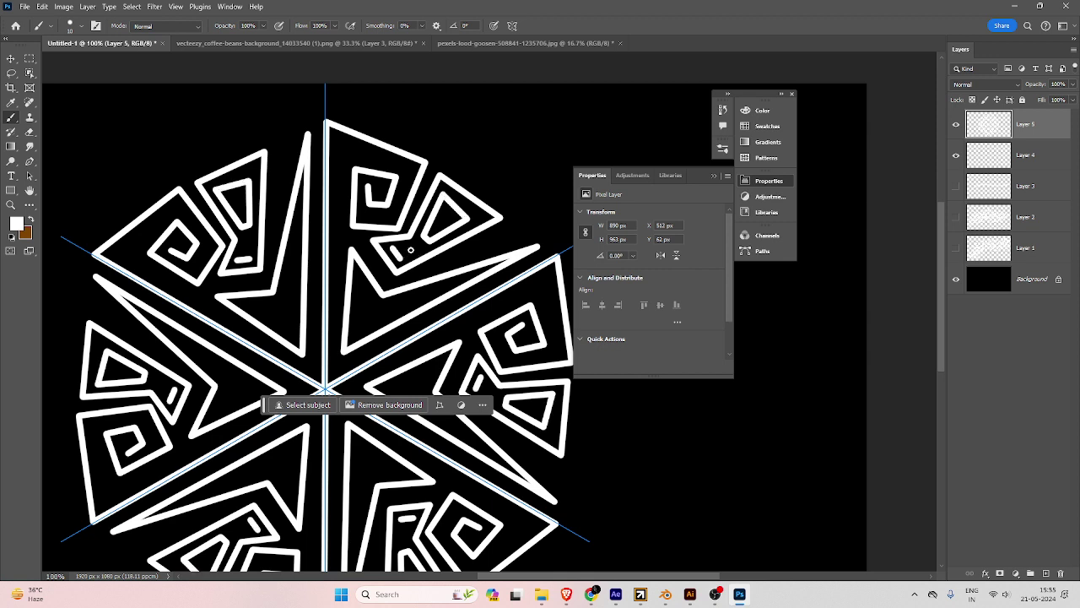
{"action": "left_click", "coordinate": [393, 247], "text": "shift"}
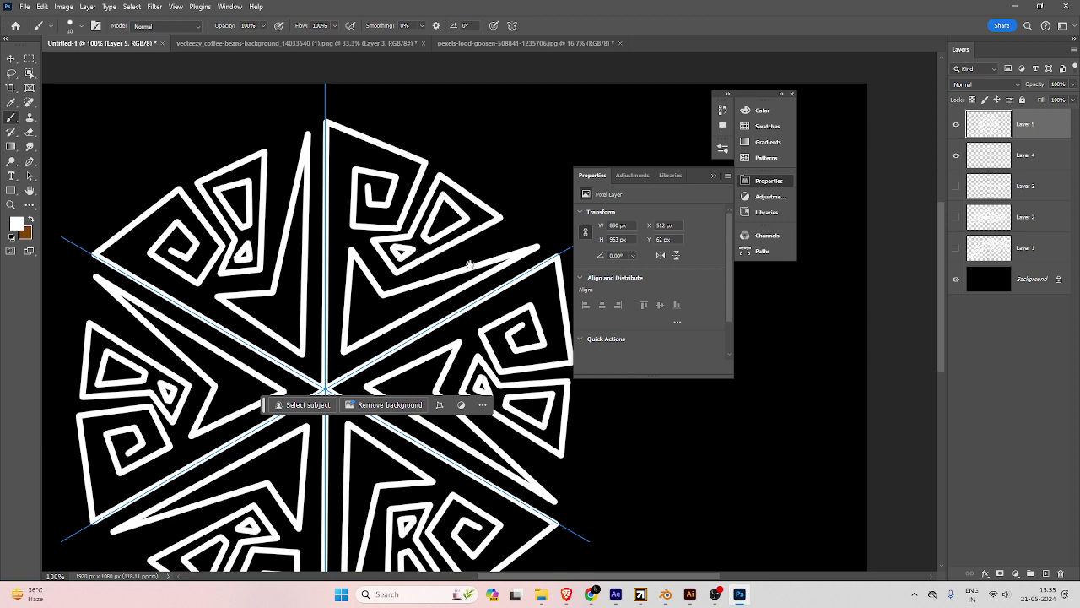
Paint a small notched outline inside the larger arrow-like shape, and add concentric hexagonal rings around the symmetry centre.
{"action": "scroll", "coordinate": [383, 286], "scroll_direction": "down", "scroll_amount": 1}
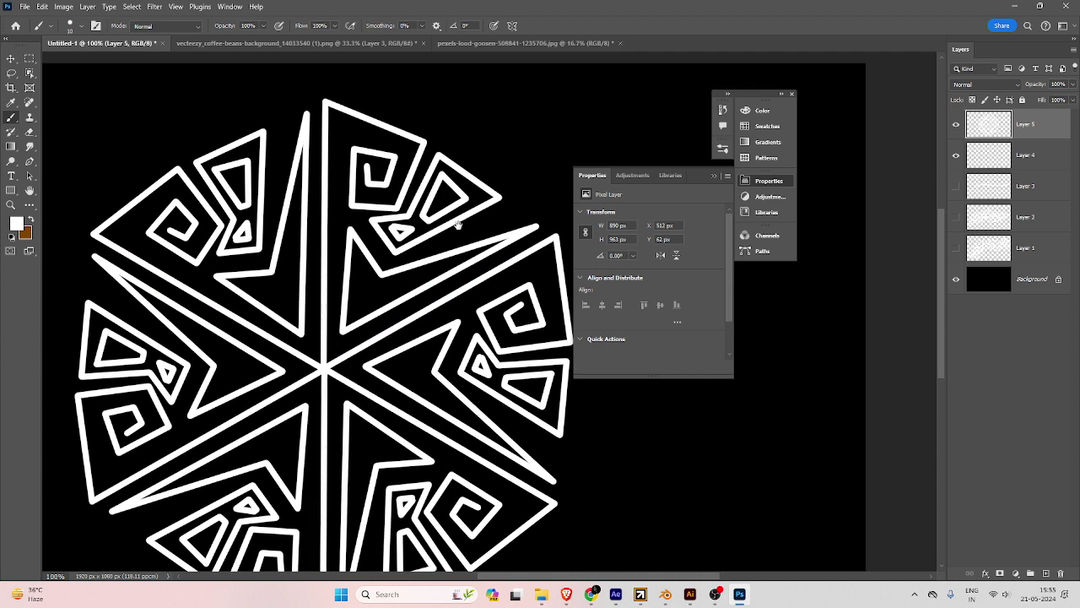
{"action": "left_click", "coordinate": [358, 266]}
{"action": "left_click", "coordinate": [357, 311], "text": "shift"}
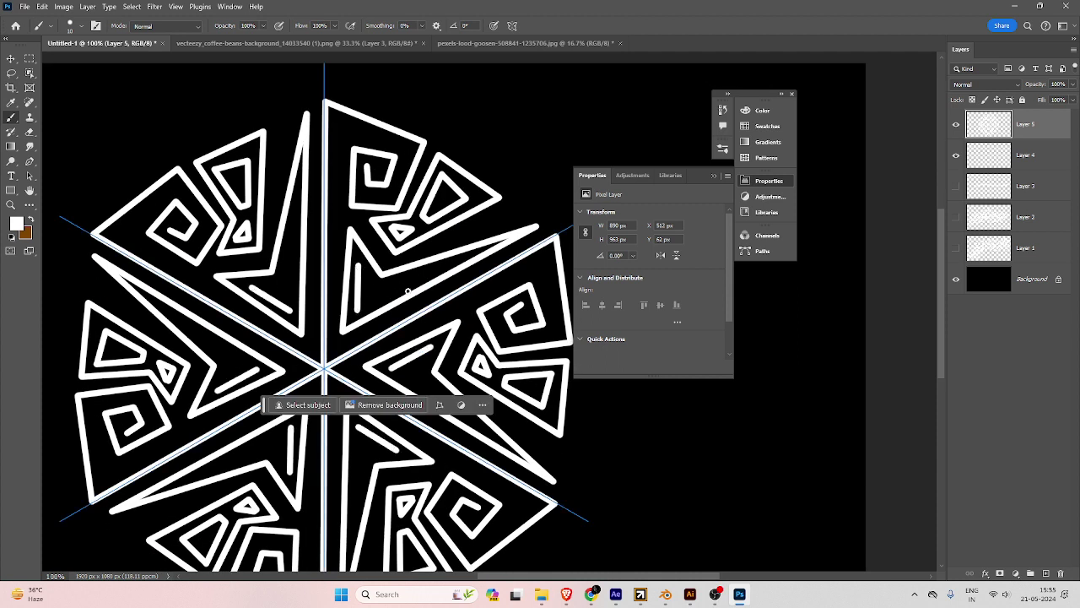
{"action": "left_click", "coordinate": [396, 282], "text": "shift"}
{"action": "left_click", "coordinate": [374, 288], "text": "shift"}
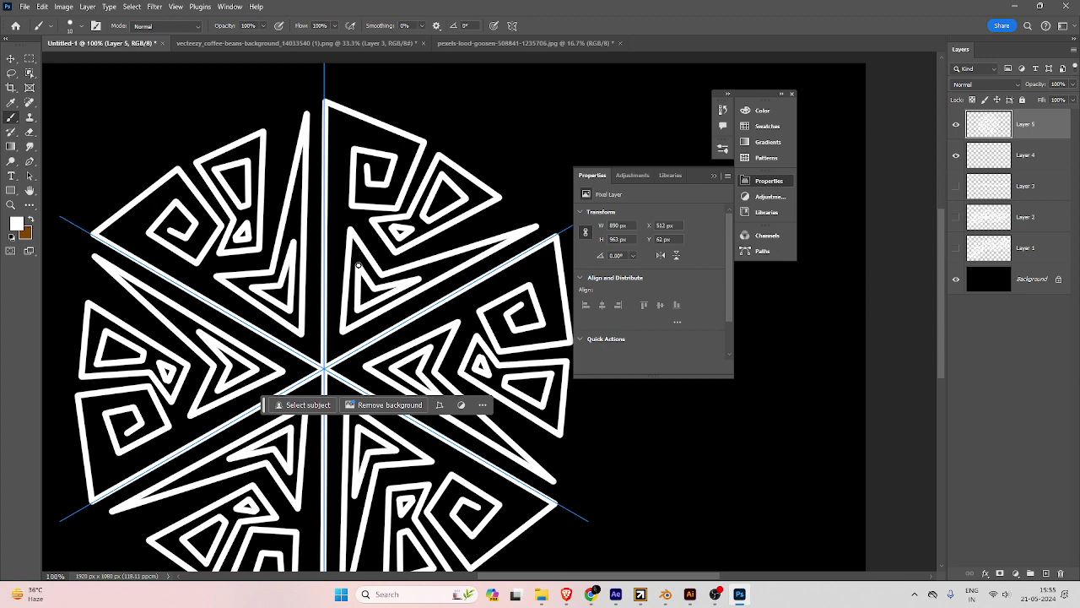
{"action": "left_click_drag", "start_coordinate": [349, 257], "coordinate": [359, 152]}
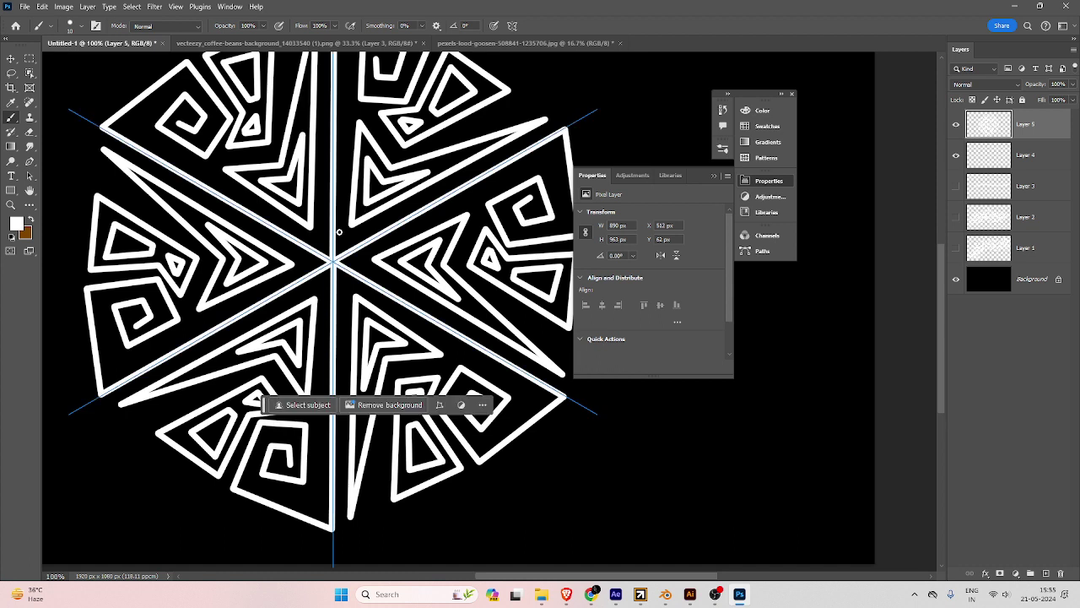
{"action": "mouse_move", "coordinate": [352, 243]}
{"action": "left_mouse_down"}
{"action": "mouse_move", "coordinate": [334, 233]}
{"action": "mouse_move", "coordinate": [346, 253]}
{"action": "left_mouse_up"}
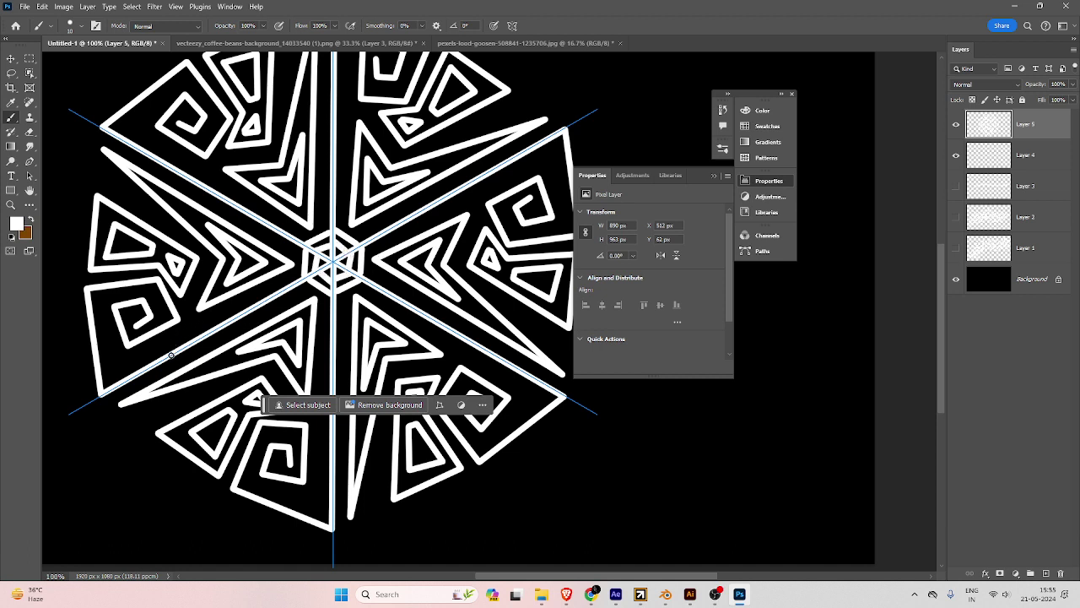
Hide the layer with the angular pattern and add a new empty layer.
{"action": "left_click", "coordinate": [956, 126]}
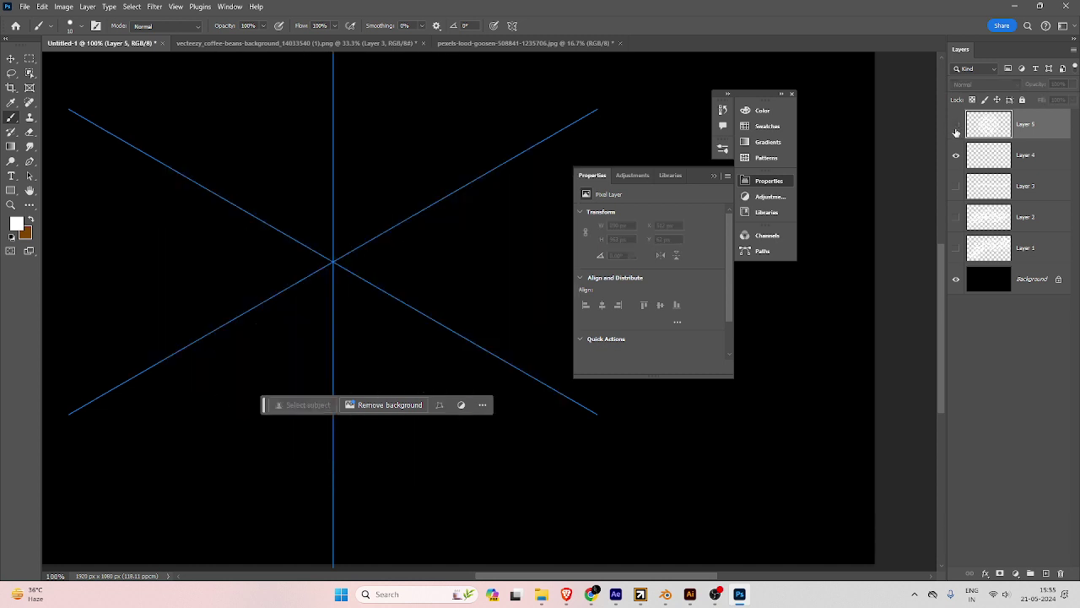
{"action": "left_click", "coordinate": [1046, 574]}
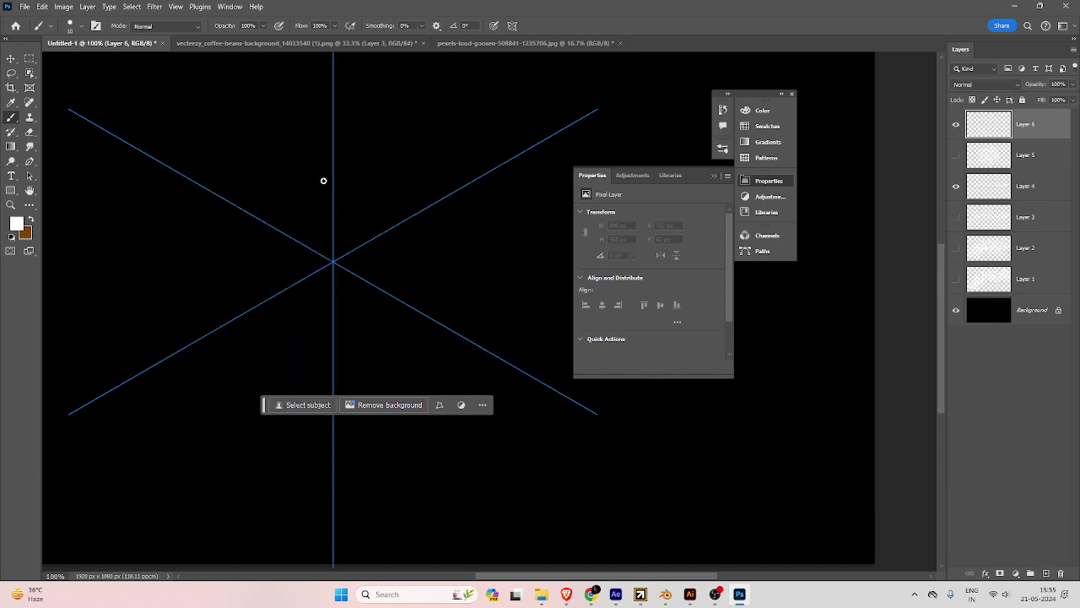
{"action": "mouse_move", "coordinate": [335, 162]}
{"action": "left_mouse_down"}
{"action": "mouse_move", "coordinate": [352, 150]}
{"action": "mouse_move", "coordinate": [417, 145]}
{"action": "mouse_move", "coordinate": [486, 97]}
{"action": "mouse_move", "coordinate": [443, 82]}
{"action": "mouse_move", "coordinate": [401, 103]}
{"action": "mouse_move", "coordinate": [365, 91]}
{"action": "mouse_move", "coordinate": [317, 95]}
{"action": "mouse_move", "coordinate": [281, 224]}
{"action": "mouse_move", "coordinate": [297, 257]}
{"action": "mouse_move", "coordinate": [334, 239]}
{"action": "mouse_move", "coordinate": [336, 262]}
{"action": "left_mouse_up"}
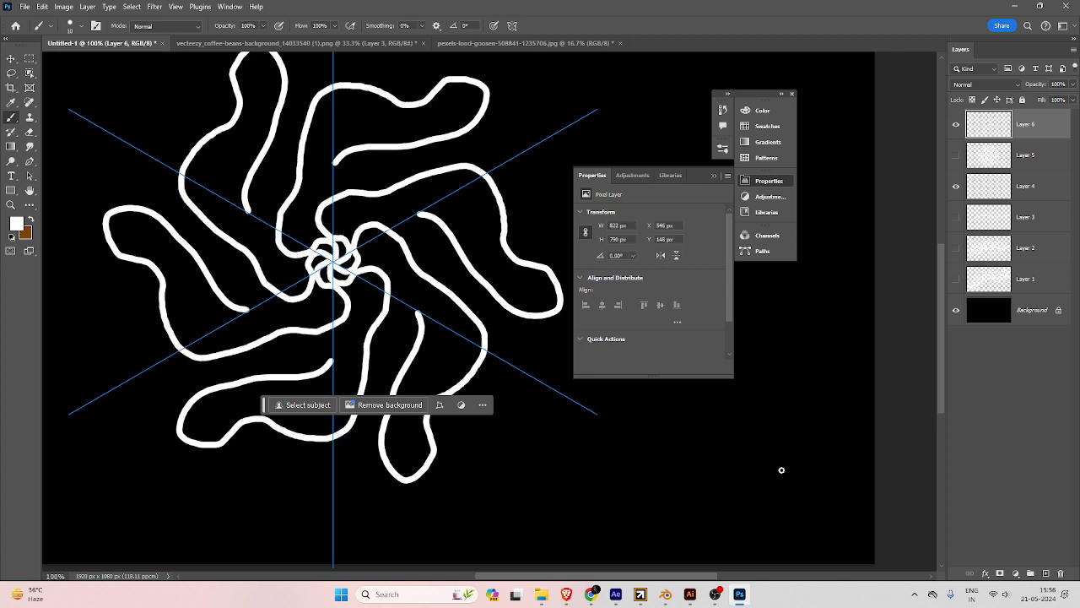
{"action": "scroll", "coordinate": [574, 279], "scroll_direction": "down", "scroll_amount": 2}
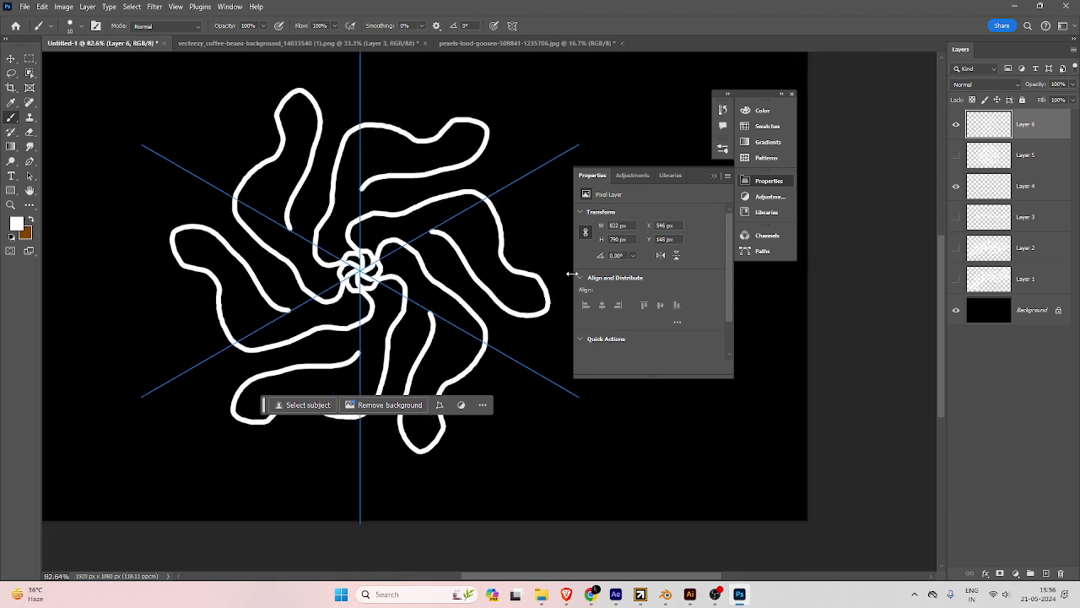
{"action": "key", "text": "ctrl+z"}
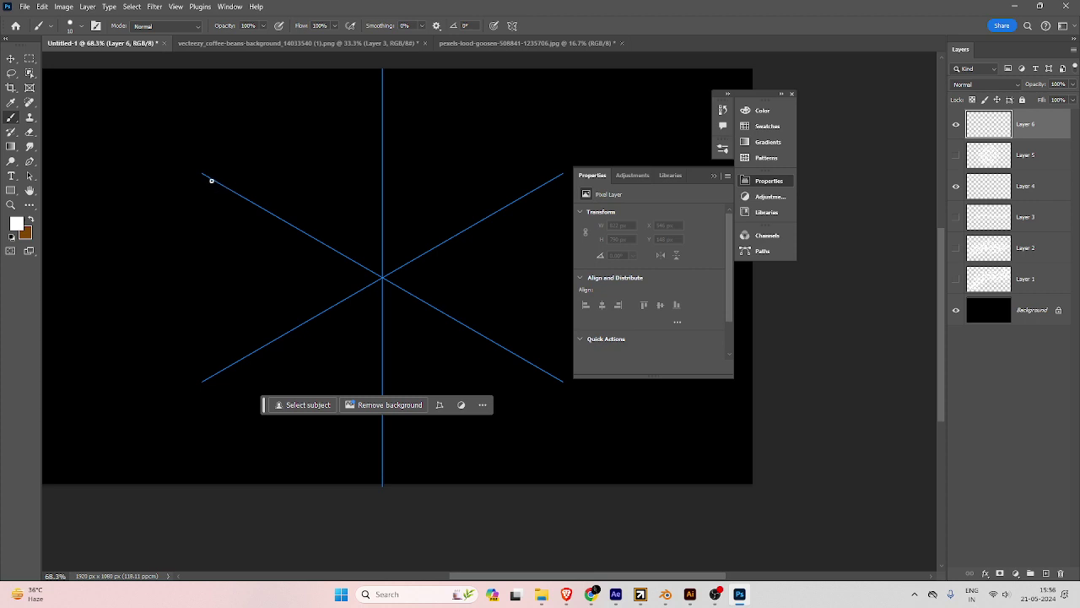
Scribble long overlapping freehand loops across the whole canvas around the symmetry centre, and hide the scribble layer.
{"action": "mouse_move", "coordinate": [207, 177]}
{"action": "left_mouse_down"}
{"action": "mouse_move", "coordinate": [298, 169]}
{"action": "mouse_move", "coordinate": [335, 145]}
{"action": "mouse_move", "coordinate": [326, 177]}
{"action": "mouse_move", "coordinate": [355, 221]}
{"action": "mouse_move", "coordinate": [392, 192]}
{"action": "mouse_move", "coordinate": [399, 229]}
{"action": "mouse_move", "coordinate": [384, 264]}
{"action": "mouse_move", "coordinate": [371, 245]}
{"action": "left_mouse_up"}
{"action": "mouse_move", "coordinate": [494, 203]}
{"action": "left_mouse_down"}
{"action": "mouse_move", "coordinate": [608, 157]}
{"action": "mouse_move", "coordinate": [397, 210]}
{"action": "mouse_move", "coordinate": [421, 321]}
{"action": "mouse_move", "coordinate": [275, 271]}
{"action": "mouse_move", "coordinate": [200, 279]}
{"action": "mouse_move", "coordinate": [253, 319]}
{"action": "mouse_move", "coordinate": [236, 301]}
{"action": "mouse_move", "coordinate": [252, 109]}
{"action": "left_mouse_up"}
{"action": "mouse_move", "coordinate": [265, 380]}
{"action": "left_mouse_down"}
{"action": "mouse_move", "coordinate": [582, 94]}
{"action": "mouse_move", "coordinate": [97, 287]}
{"action": "mouse_move", "coordinate": [642, 113]}
{"action": "mouse_move", "coordinate": [27, 354]}
{"action": "mouse_move", "coordinate": [169, 336]}
{"action": "mouse_move", "coordinate": [118, 359]}
{"action": "mouse_move", "coordinate": [521, 376]}
{"action": "mouse_move", "coordinate": [601, 456]}
{"action": "left_mouse_up"}
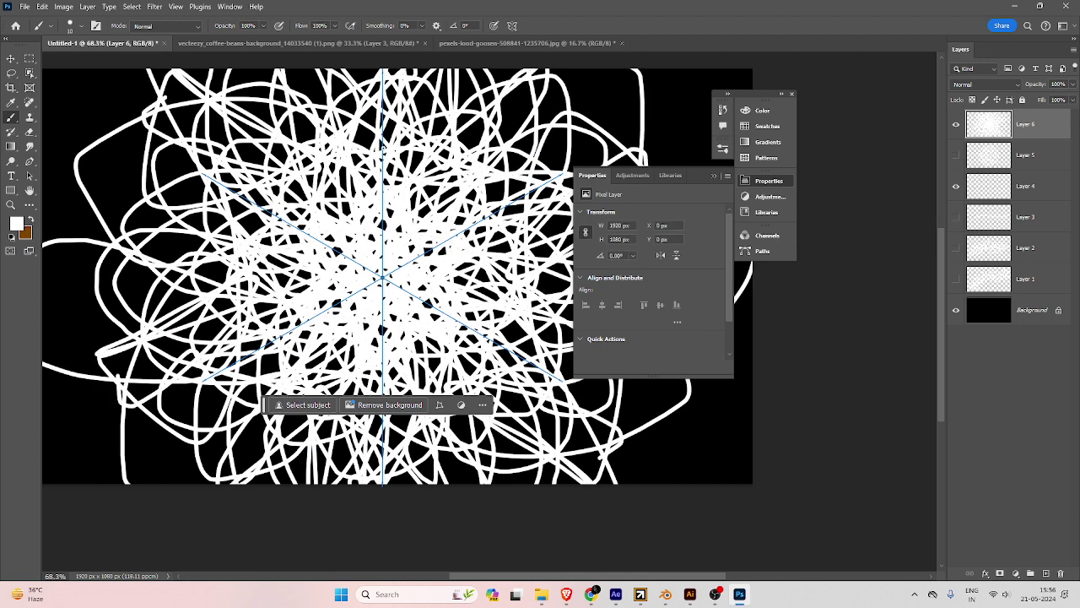
{"action": "key", "text": "ctrl+minus"}
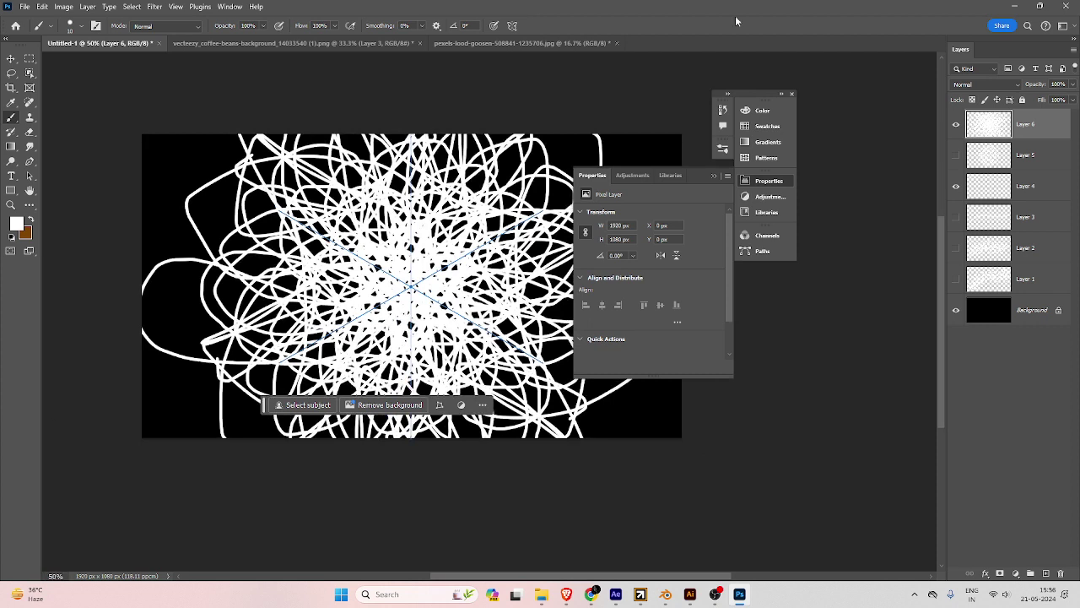
{"action": "left_click", "coordinate": [956, 125]}
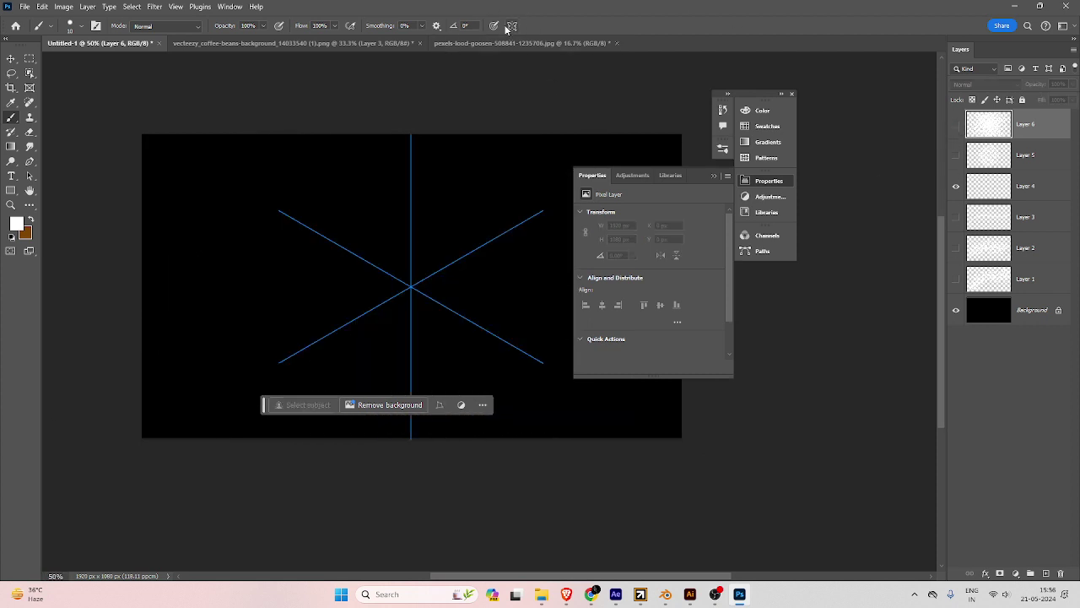
Apply a Mandala symmetry with five crossing axes, scale its guides to about 162% width and 133% height, and add a new layer.
{"action": "left_click", "coordinate": [509, 26]}
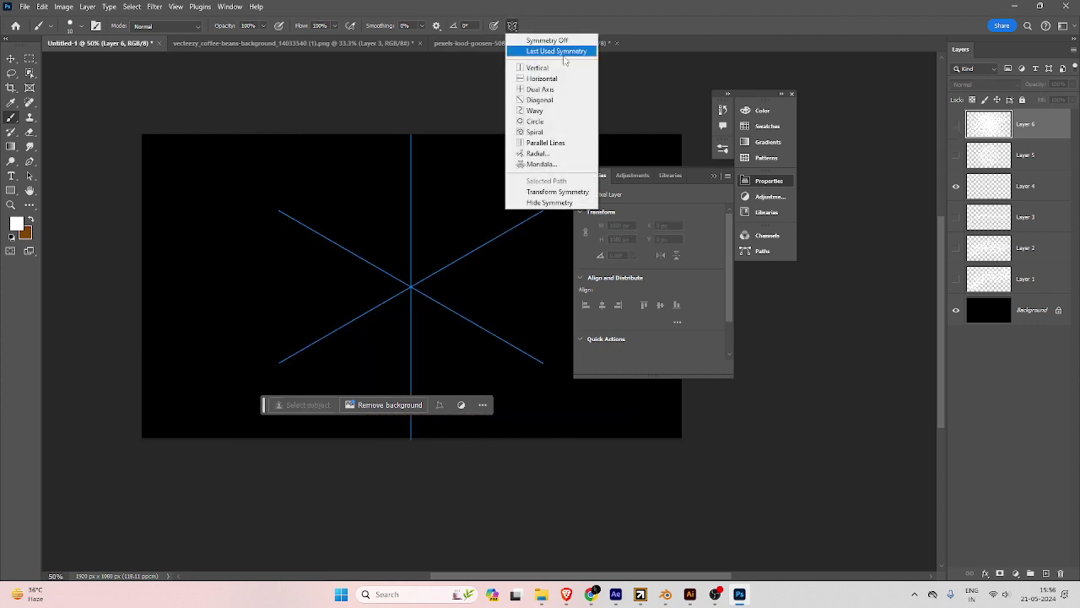
{"action": "left_click", "coordinate": [545, 164]}
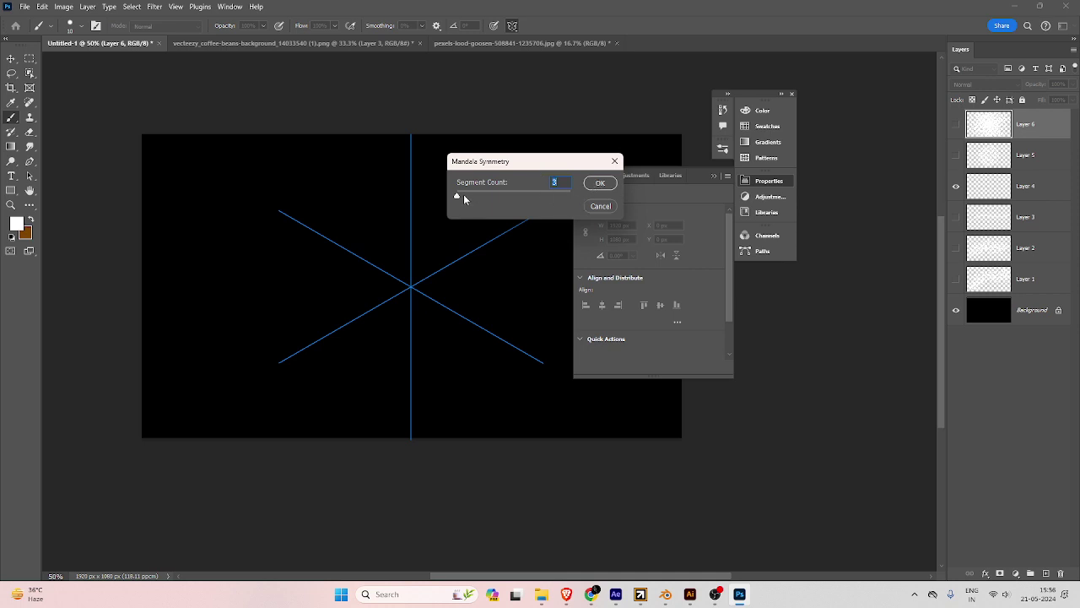
{"action": "left_click", "coordinate": [601, 182]}
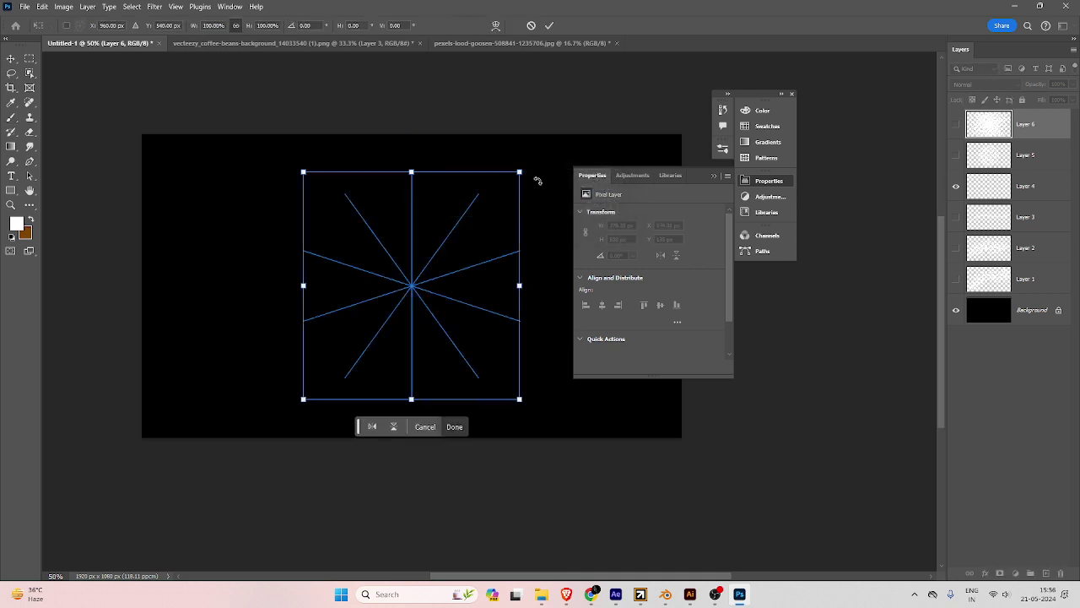
{"action": "left_click_drag", "start_coordinate": [520, 172], "coordinate": [587, 134]}
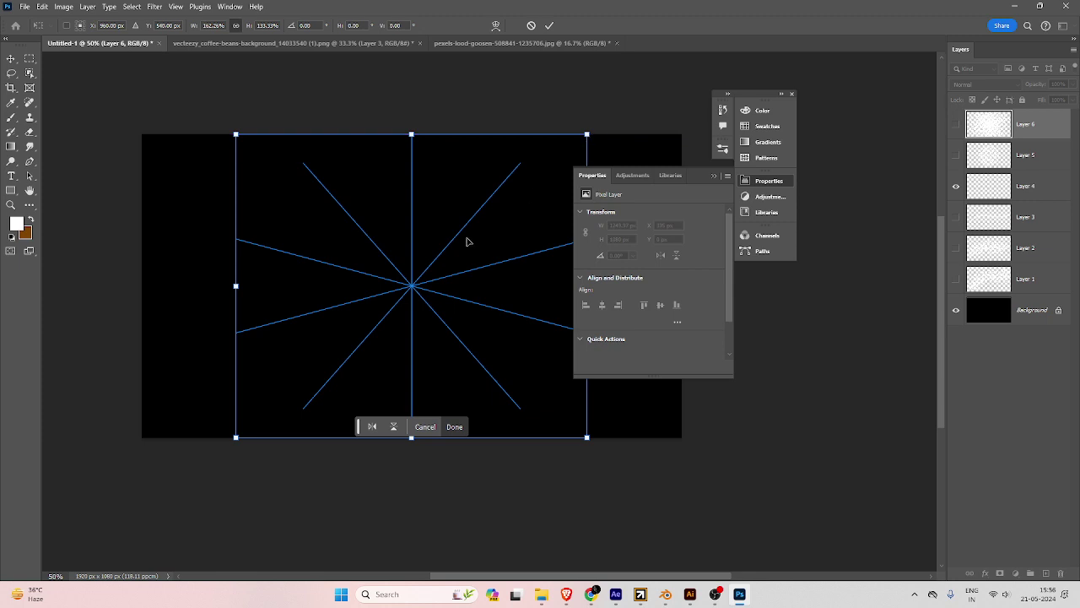
{"action": "left_click", "coordinate": [12, 118]}
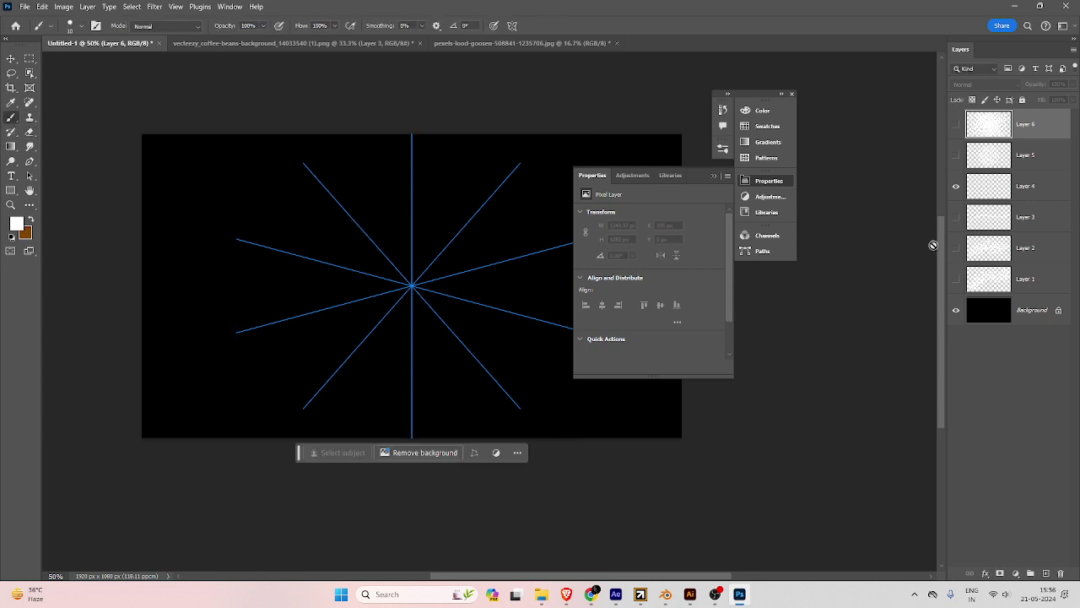
{"action": "left_click", "coordinate": [1046, 573]}
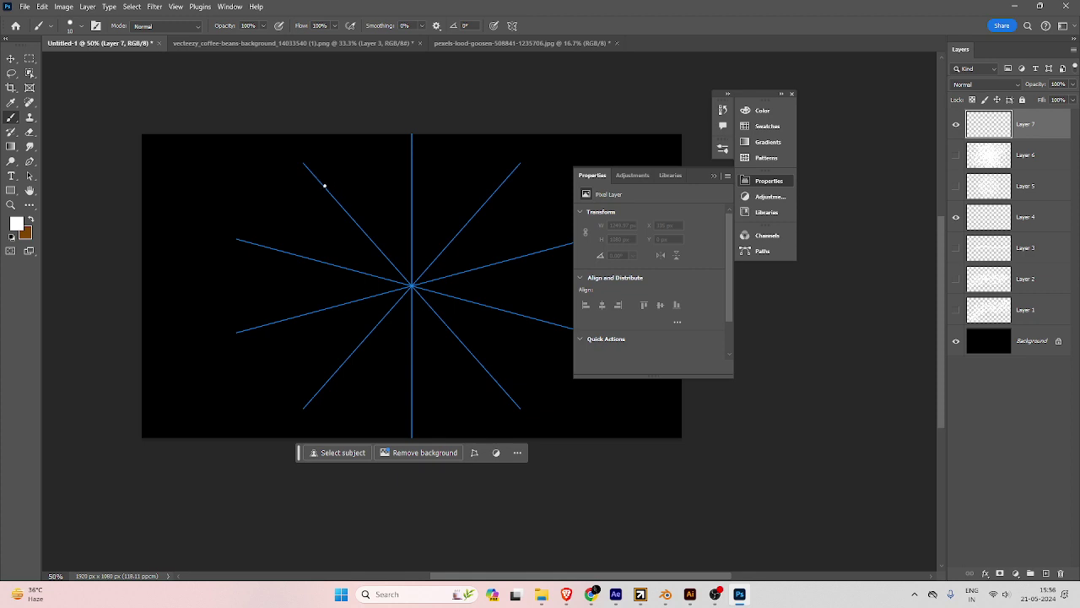
{"action": "left_click_drag", "start_coordinate": [323, 185], "coordinate": [412, 286]}
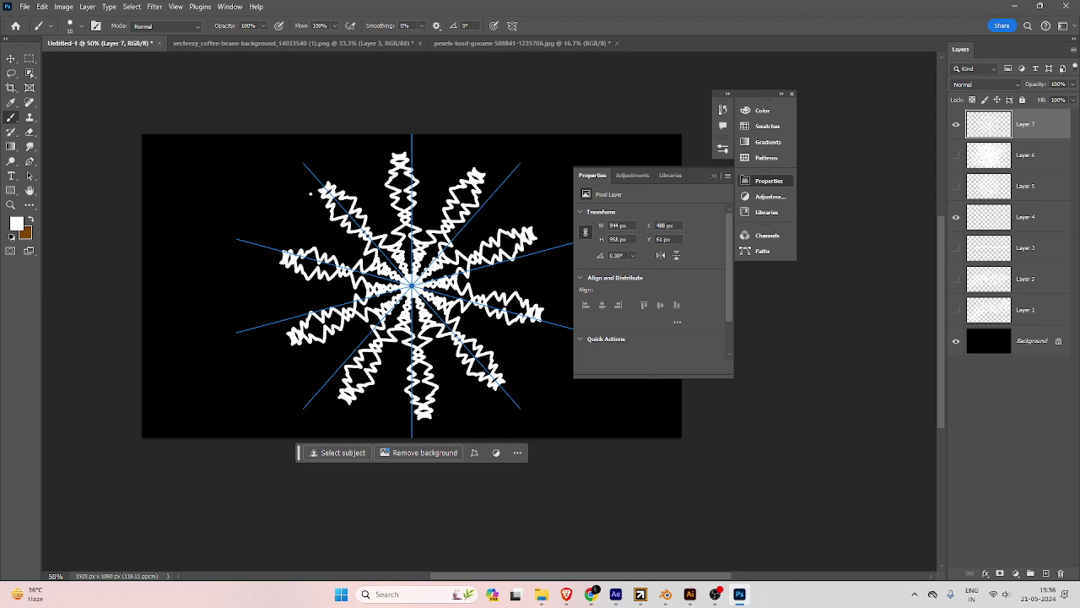
{"action": "mouse_move", "coordinate": [317, 185]}
{"action": "left_mouse_down"}
{"action": "mouse_move", "coordinate": [290, 181]}
{"action": "mouse_move", "coordinate": [321, 151]}
{"action": "mouse_move", "coordinate": [295, 169]}
{"action": "mouse_move", "coordinate": [305, 166]}
{"action": "mouse_move", "coordinate": [293, 154]}
{"action": "mouse_move", "coordinate": [380, 211]}
{"action": "mouse_move", "coordinate": [397, 284]}
{"action": "left_mouse_up"}
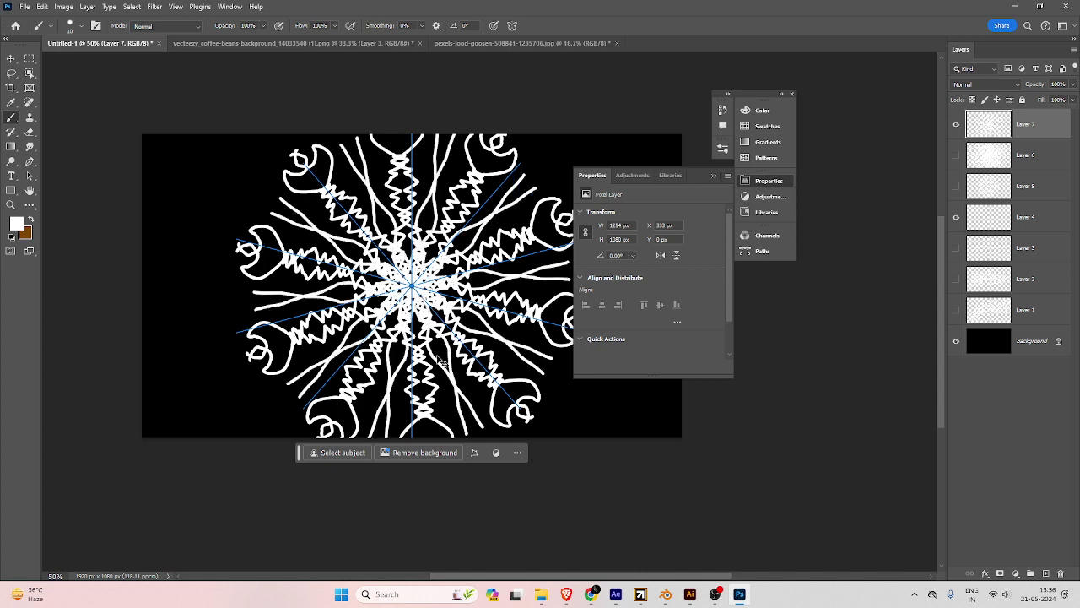
{"action": "key", "text": "ctrl+z"}
{"action": "key", "text": "ctrl+z"}
{"action": "key", "text": "ctrl+z"}
{"action": "key", "text": "ctrl+z"}
{"action": "key", "text": "ctrl+z"}
{"action": "key", "text": "ctrl+z"}
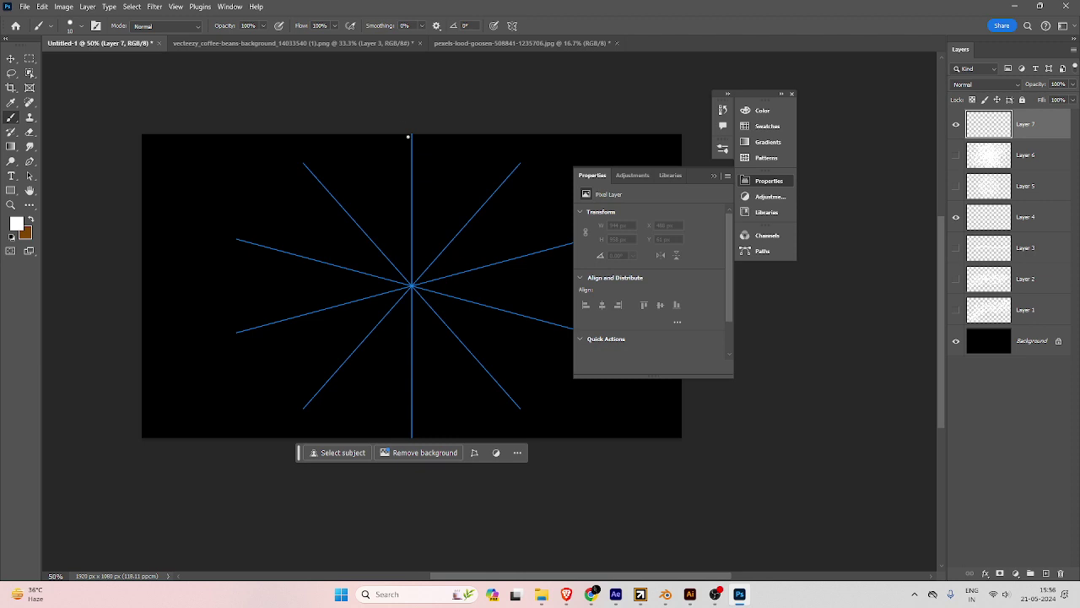
{"action": "mouse_move", "coordinate": [411, 135]}
{"action": "left_mouse_down"}
{"action": "mouse_move", "coordinate": [414, 193]}
{"action": "mouse_move", "coordinate": [399, 228]}
{"action": "mouse_move", "coordinate": [429, 270]}
{"action": "left_mouse_up"}
{"action": "key", "text": "ctrl+z"}
{"action": "mouse_move", "coordinate": [412, 133]}
{"action": "left_mouse_down"}
{"action": "mouse_move", "coordinate": [397, 162]}
{"action": "mouse_move", "coordinate": [412, 207]}
{"action": "left_mouse_up"}
{"action": "key", "text": "ctrl+z"}
{"action": "mouse_move", "coordinate": [415, 134]}
{"action": "left_mouse_down"}
{"action": "mouse_move", "coordinate": [428, 160]}
{"action": "mouse_move", "coordinate": [401, 180]}
{"action": "mouse_move", "coordinate": [414, 209]}
{"action": "left_mouse_up"}
{"action": "key", "text": "ctrl+z"}
Paint a freehand mandala with outer arcs, circles joined to the centre by chain-like strands, and rounded petals between the strands.
{"action": "mouse_move", "coordinate": [308, 162]}
{"action": "left_mouse_down"}
{"action": "mouse_move", "coordinate": [364, 135]}
{"action": "mouse_move", "coordinate": [363, 188]}
{"action": "mouse_move", "coordinate": [374, 200]}
{"action": "mouse_move", "coordinate": [429, 205]}
{"action": "mouse_move", "coordinate": [401, 267]}
{"action": "left_mouse_up"}
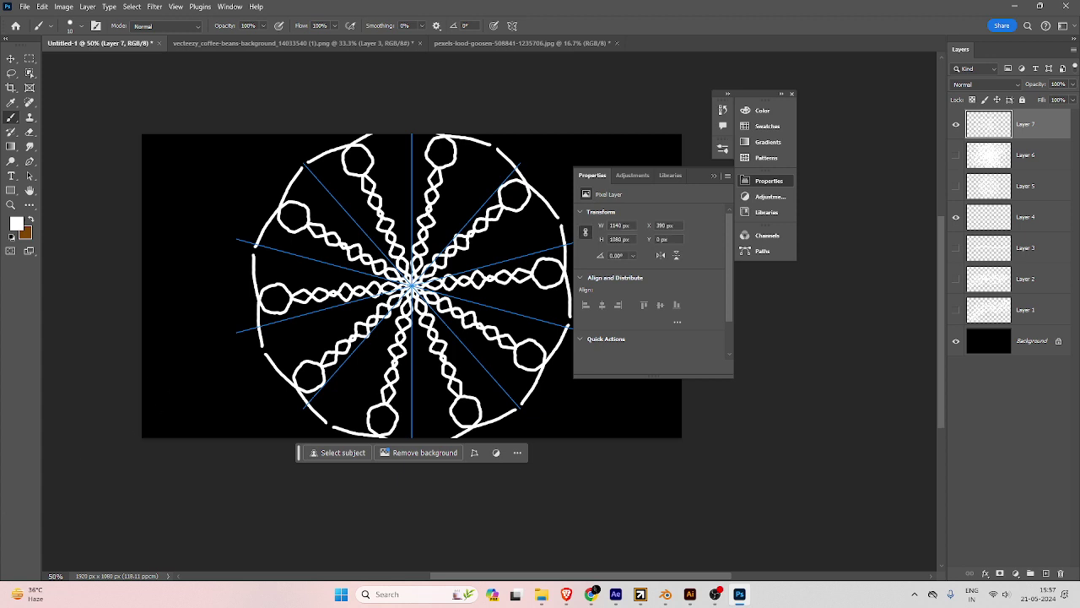
{"action": "mouse_move", "coordinate": [307, 225]}
{"action": "left_mouse_down"}
{"action": "mouse_move", "coordinate": [337, 201]}
{"action": "mouse_move", "coordinate": [410, 277]}
{"action": "left_mouse_up"}
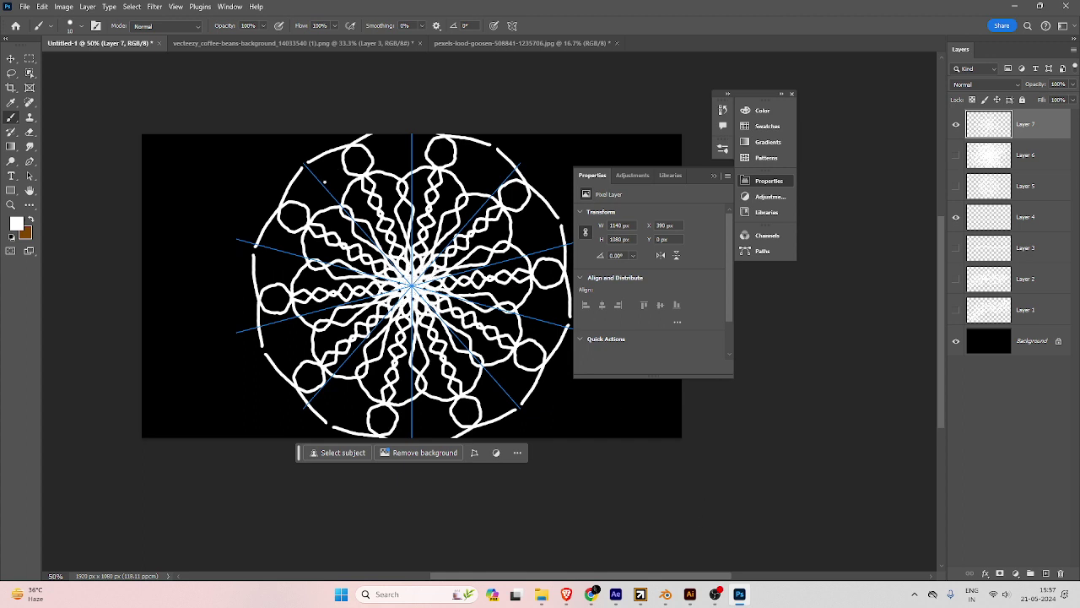
{"action": "mouse_move", "coordinate": [314, 192]}
{"action": "left_mouse_down"}
{"action": "mouse_move", "coordinate": [331, 177]}
{"action": "mouse_move", "coordinate": [335, 195]}
{"action": "mouse_move", "coordinate": [319, 167]}
{"action": "left_mouse_up"}
Hide the freehand mandala layer, show the angular pattern on Layer 5, and deselect all layers.
{"action": "left_click", "coordinate": [956, 125]}
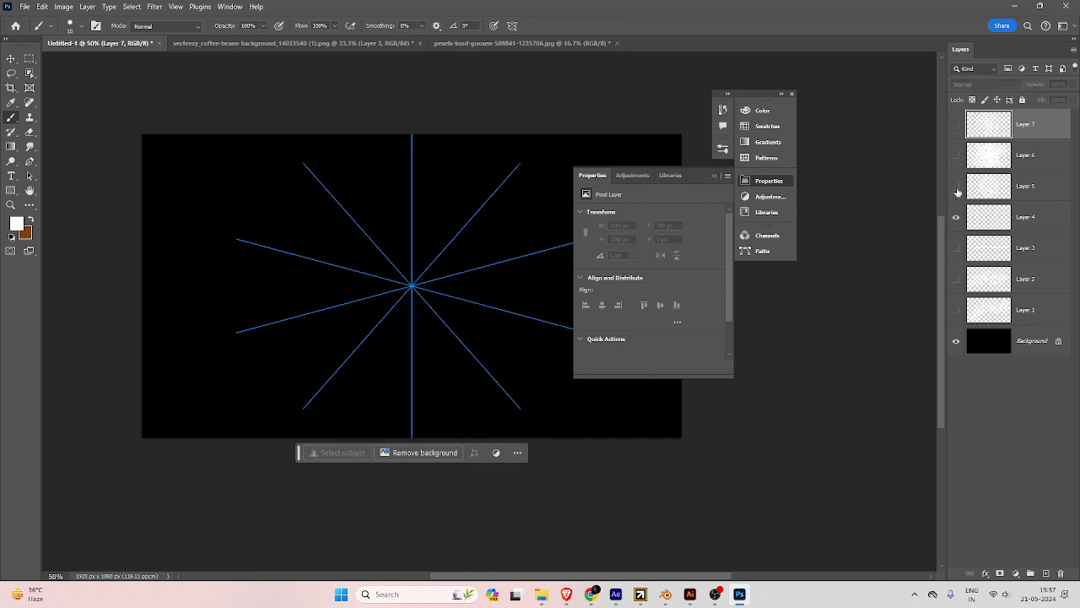
{"action": "left_click", "coordinate": [956, 187]}
{"action": "left_click", "coordinate": [10, 58]}
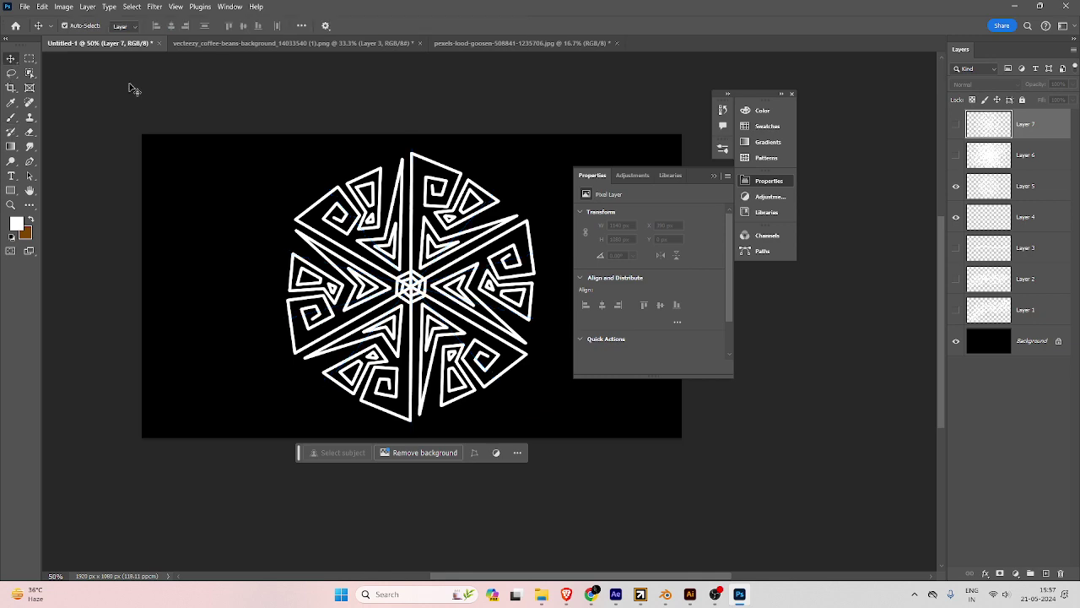
{"action": "left_click", "coordinate": [571, 484]}
{"action": "scroll", "coordinate": [376, 252], "scroll_direction": "up", "scroll_amount": 1}
{"action": "scroll", "coordinate": [376, 251], "scroll_direction": "down", "scroll_amount": 1}
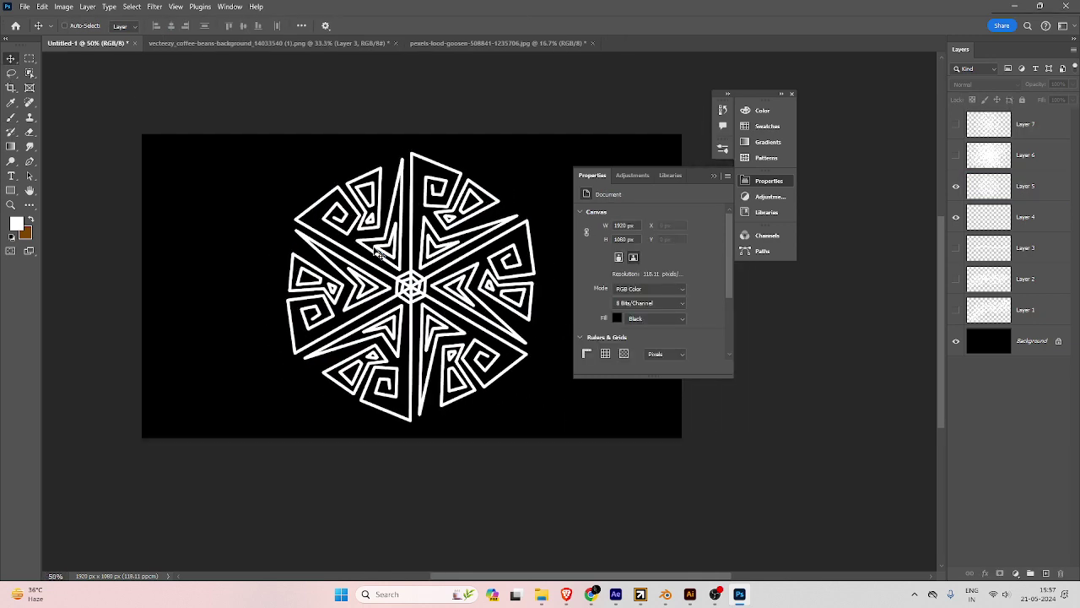
Add a new layer above the others and set the Gradient tool to Classic gradient.
{"action": "left_click", "coordinate": [1046, 574]}
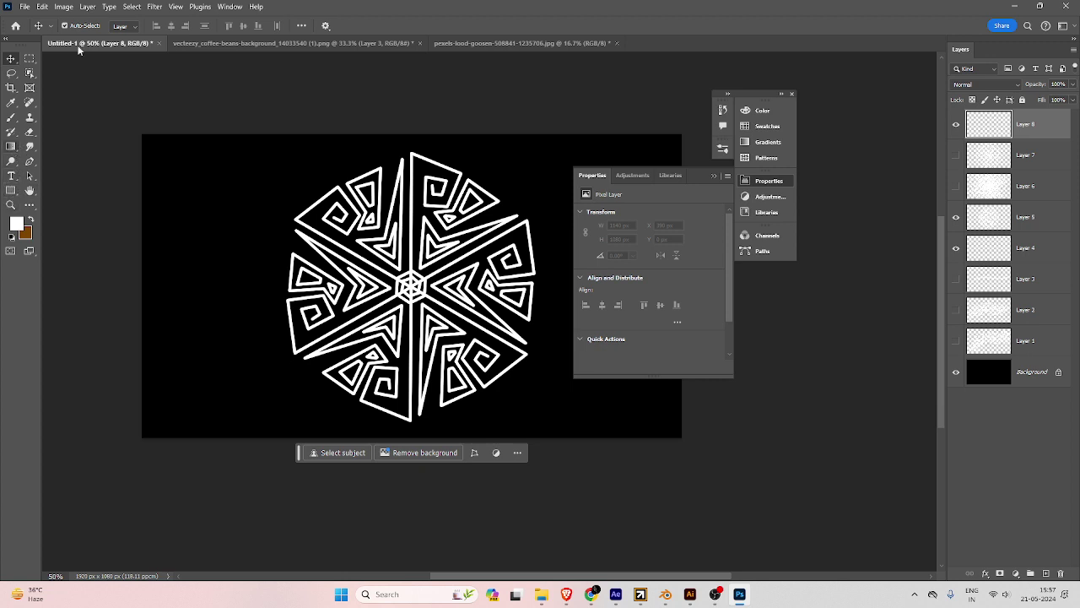
{"action": "left_click", "coordinate": [11, 146]}
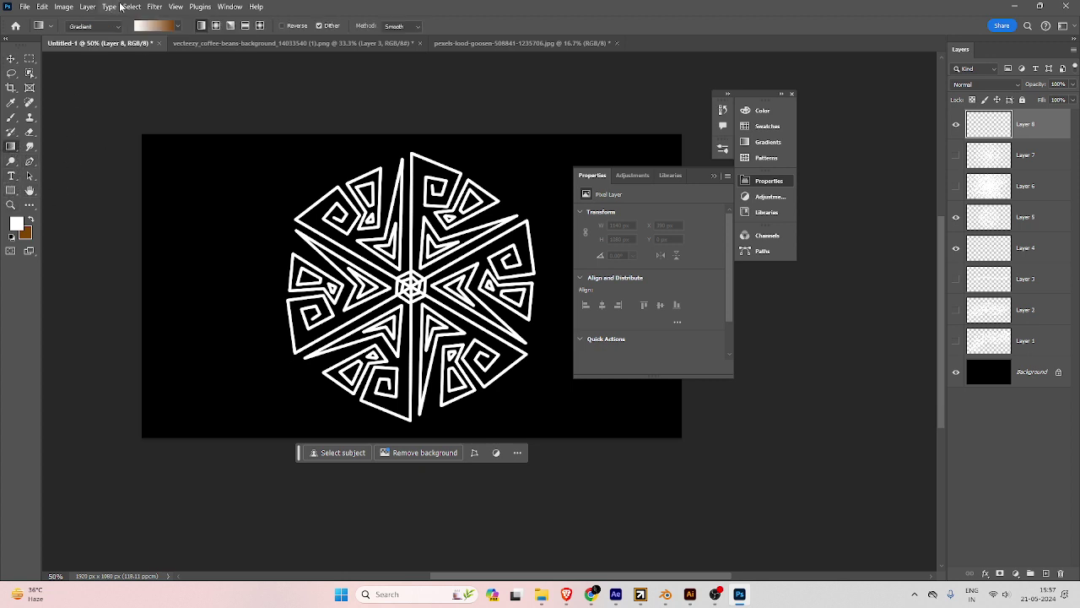
{"action": "left_click", "coordinate": [177, 26]}
{"action": "left_click", "coordinate": [93, 27]}
{"action": "left_click", "coordinate": [93, 26]}
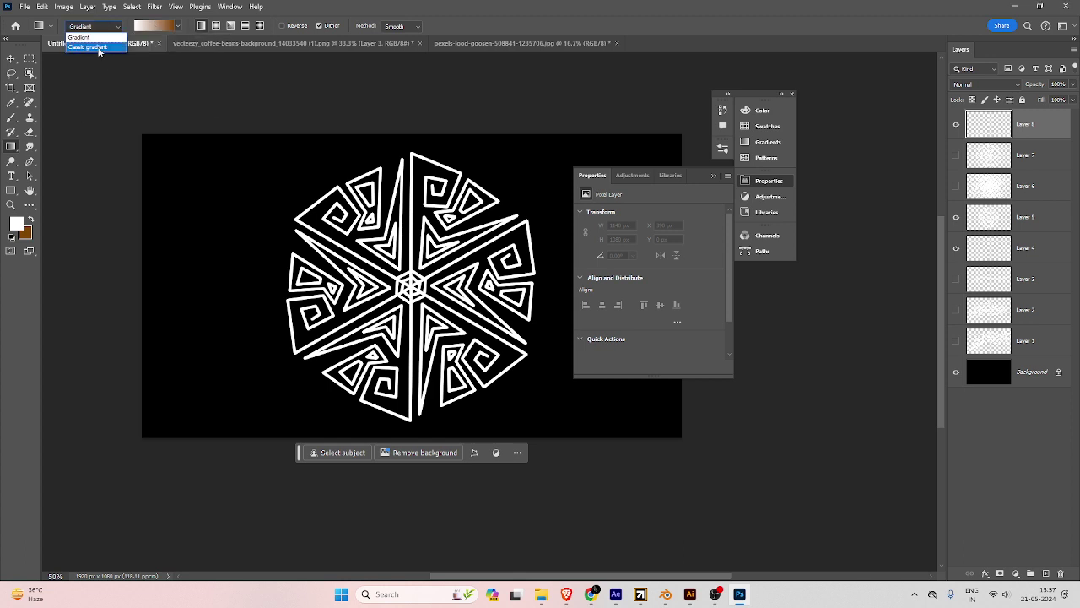
{"action": "left_click", "coordinate": [98, 48]}
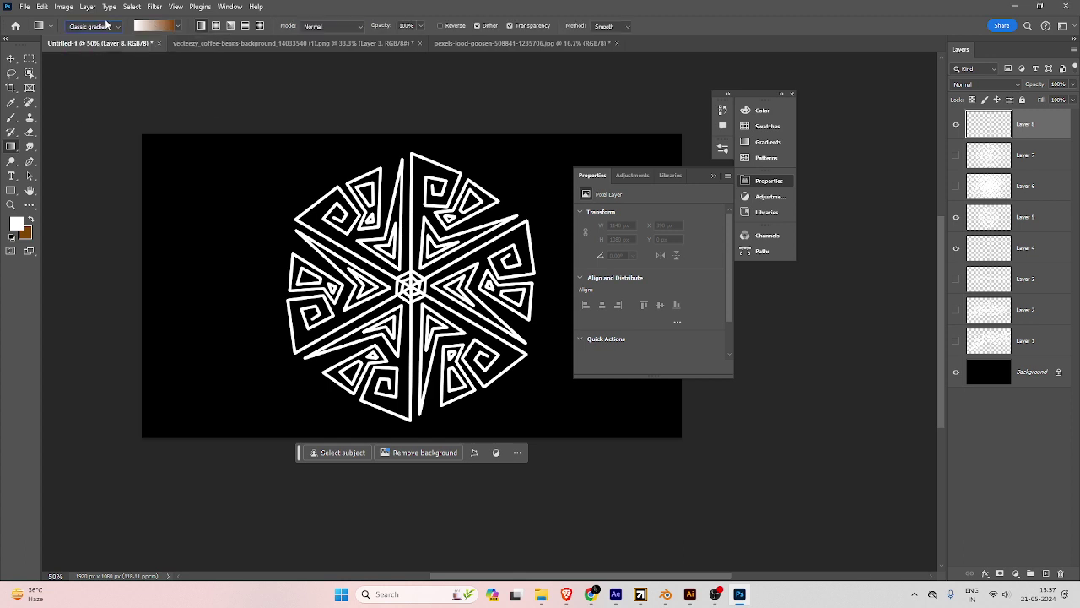
Choose a violet-to-blue preset from the Purples gradients and fill the new layer with a radial gradient from the pattern's centre past the canvas edge.
{"action": "left_click", "coordinate": [152, 27]}
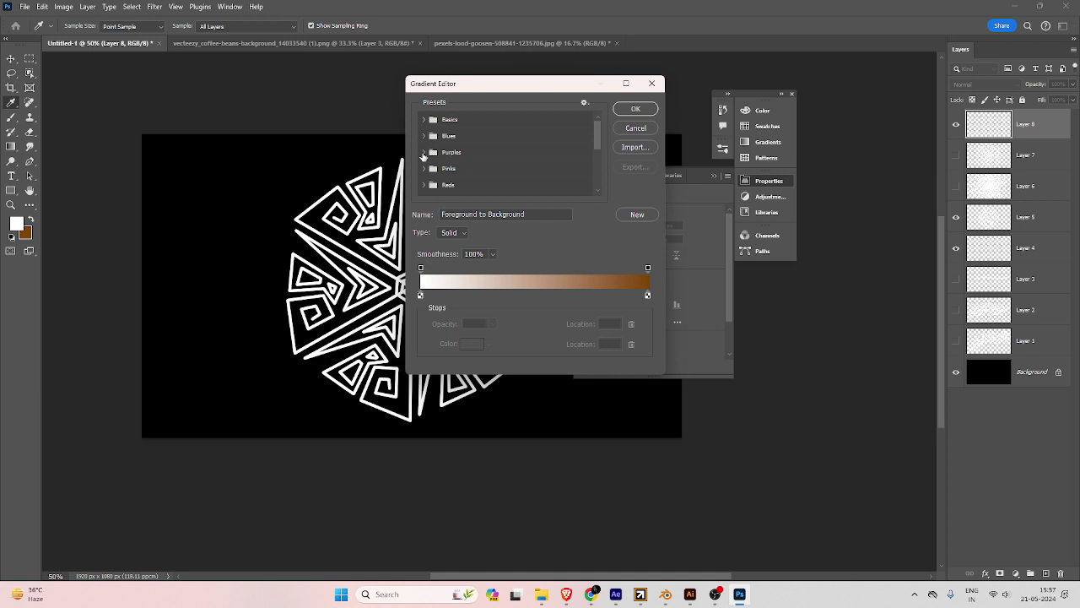
{"action": "left_click", "coordinate": [424, 152]}
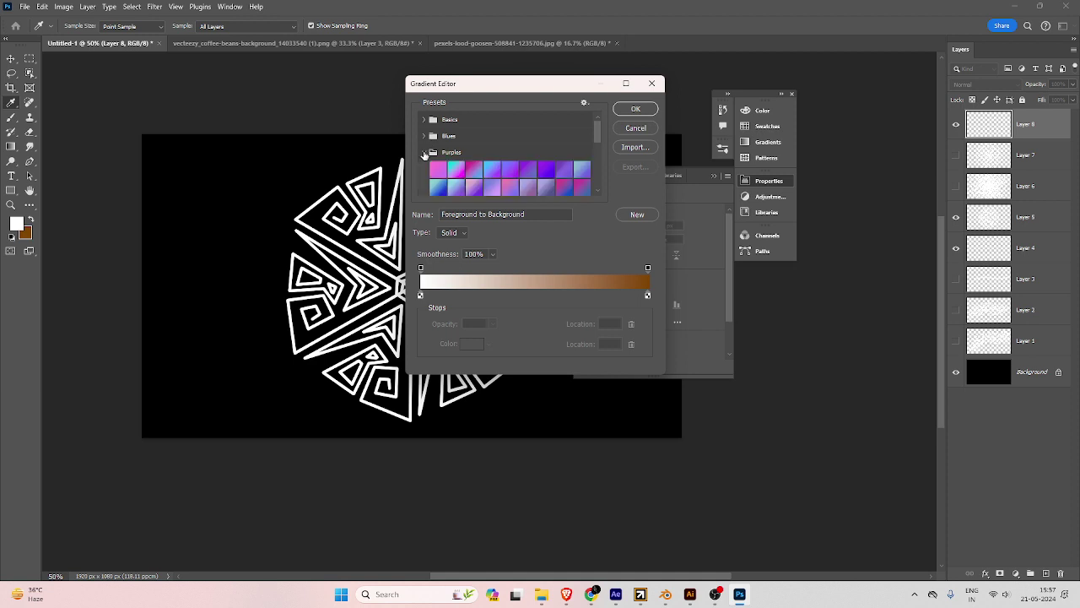
{"action": "left_click", "coordinate": [545, 172]}
{"action": "left_click", "coordinate": [634, 109]}
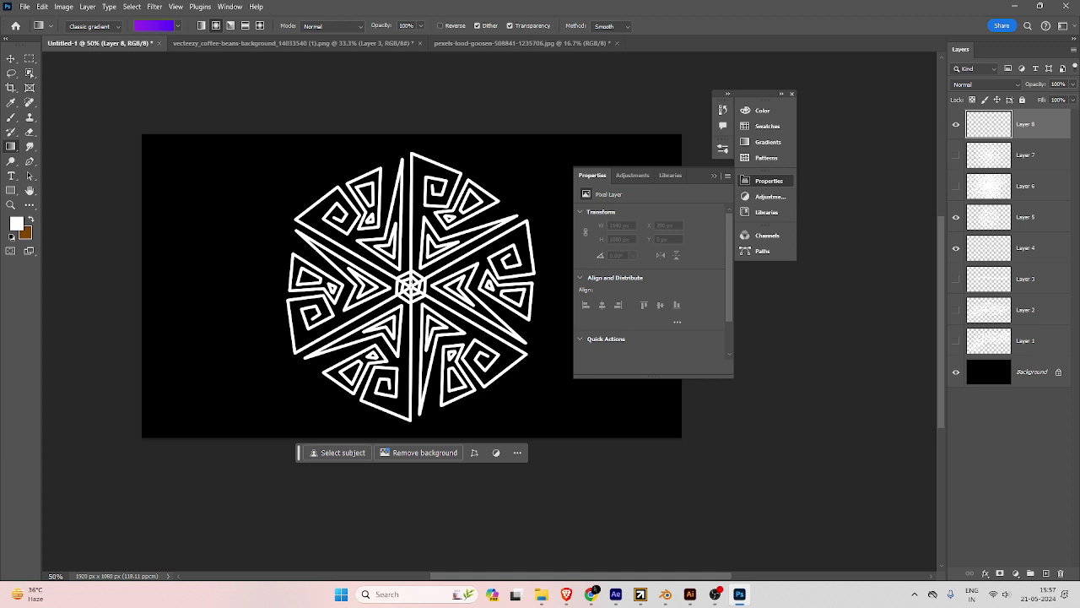
{"action": "left_click_drag", "start_coordinate": [415, 287], "coordinate": [860, 286]}
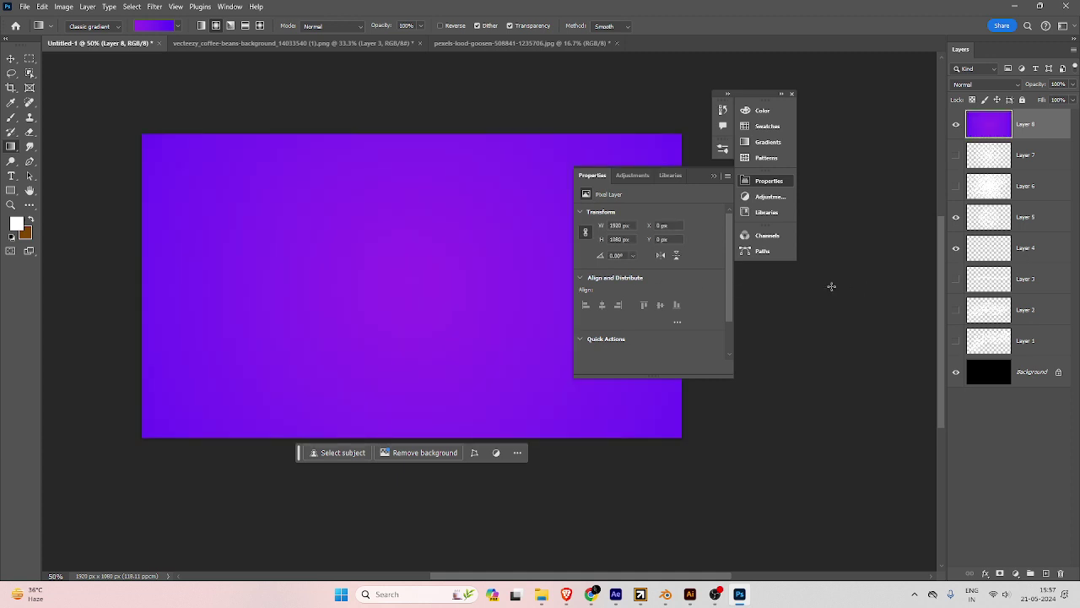
Move the purple gradient layer directly above Layer 5 and clip it to the angular pattern.
{"action": "left_click", "coordinate": [11, 59]}
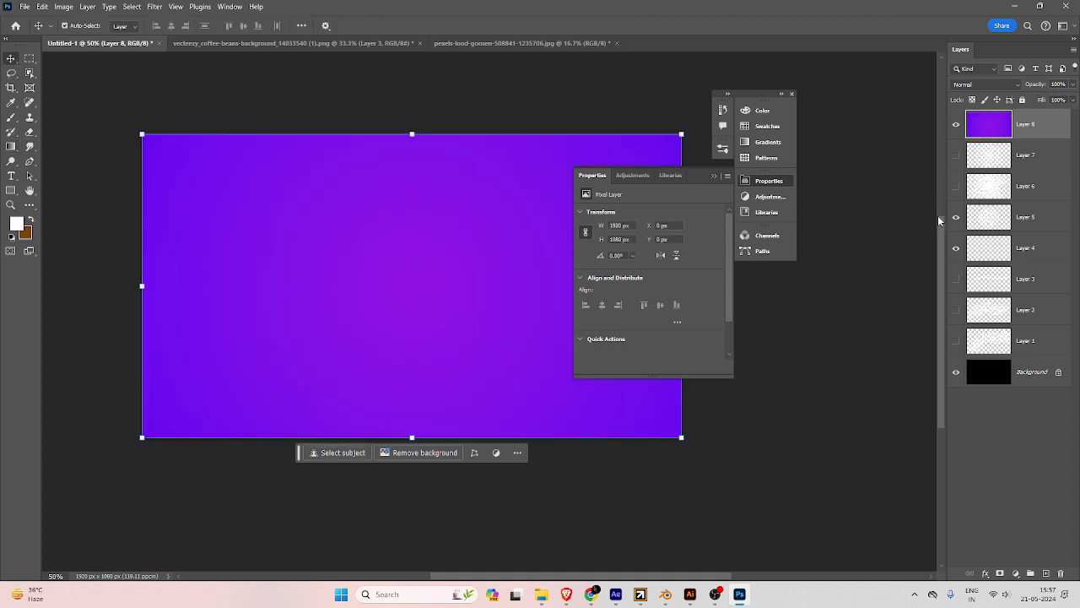
{"action": "left_click_drag", "start_coordinate": [989, 125], "coordinate": [992, 200]}
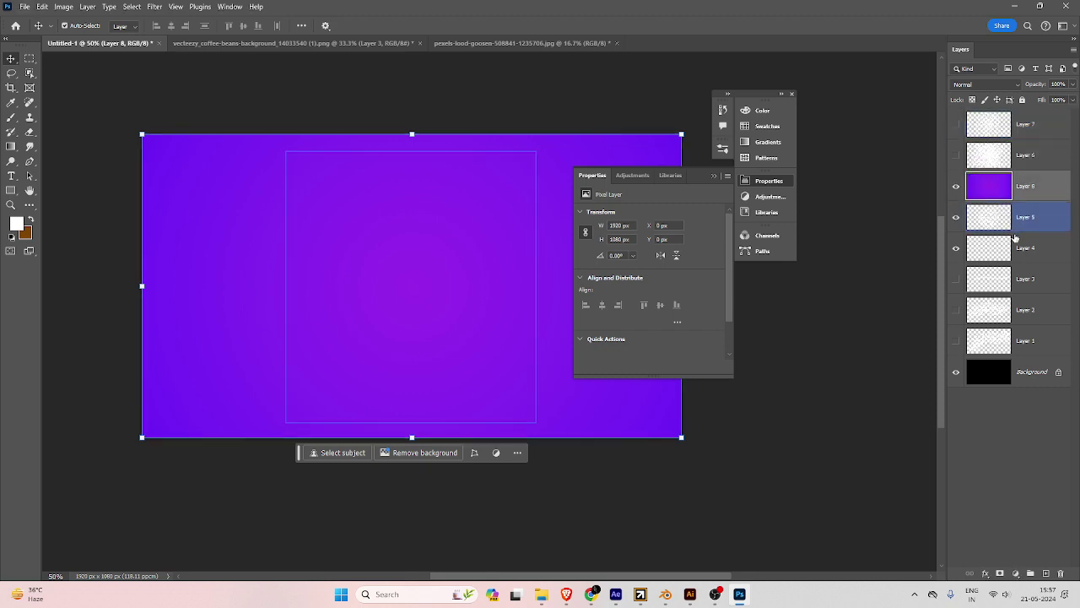
{"action": "left_click", "coordinate": [993, 199], "text": "alt"}
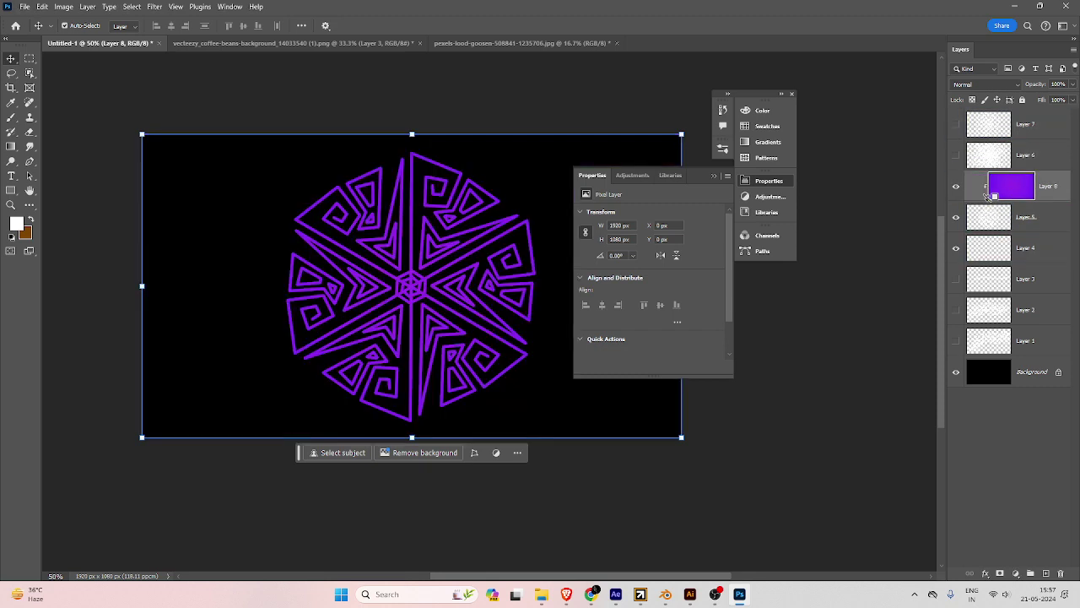
{"action": "left_click", "coordinate": [763, 188]}
Convert Layer 5 together with its clipped gradient layer into a single smart object.
{"action": "left_click", "coordinate": [989, 215]}
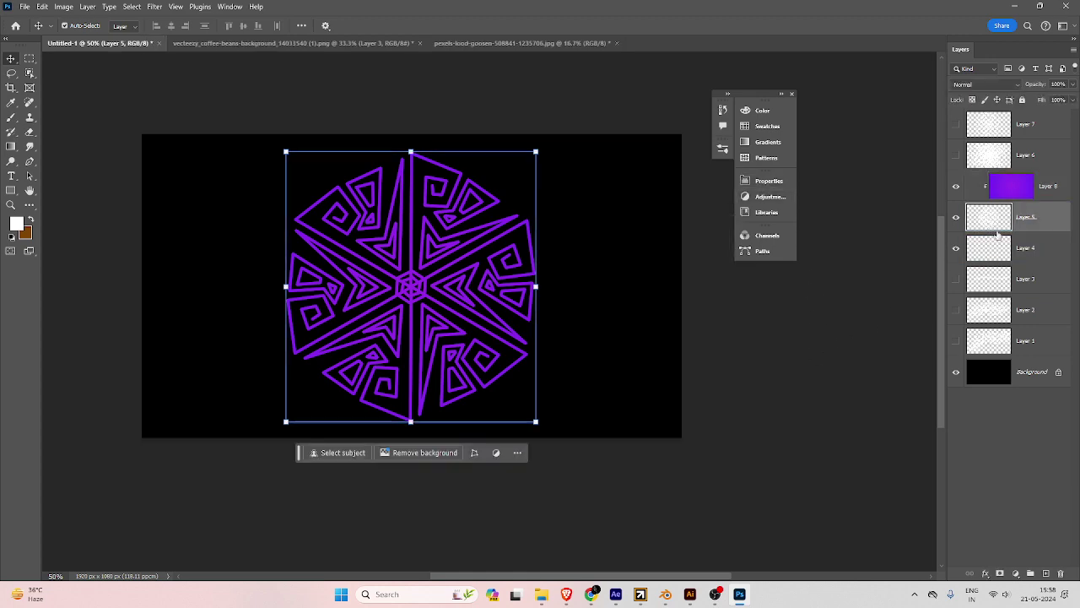
{"action": "scroll", "coordinate": [465, 273], "scroll_direction": "up", "scroll_amount": 3}
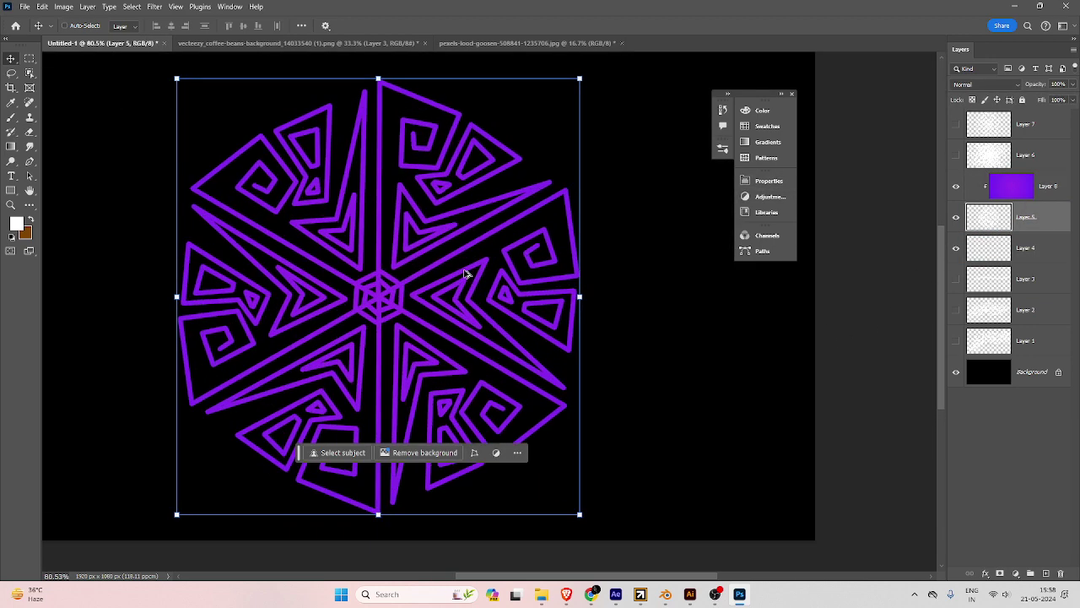
{"action": "scroll", "coordinate": [466, 274], "scroll_direction": "down", "scroll_amount": 3}
{"action": "left_click", "coordinate": [1049, 187]}
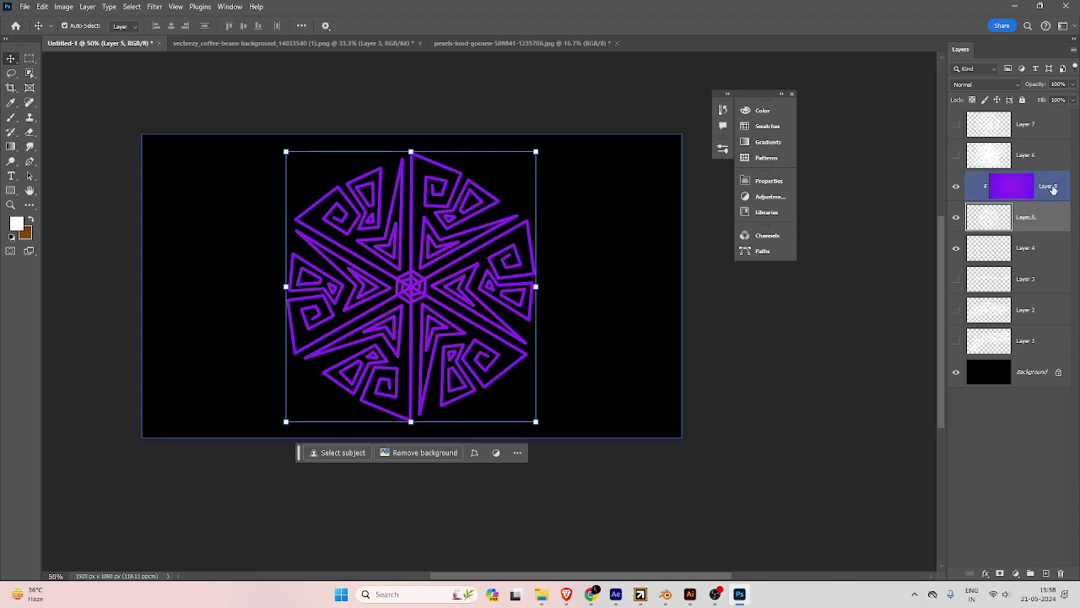
{"action": "right_click", "coordinate": [1052, 190]}
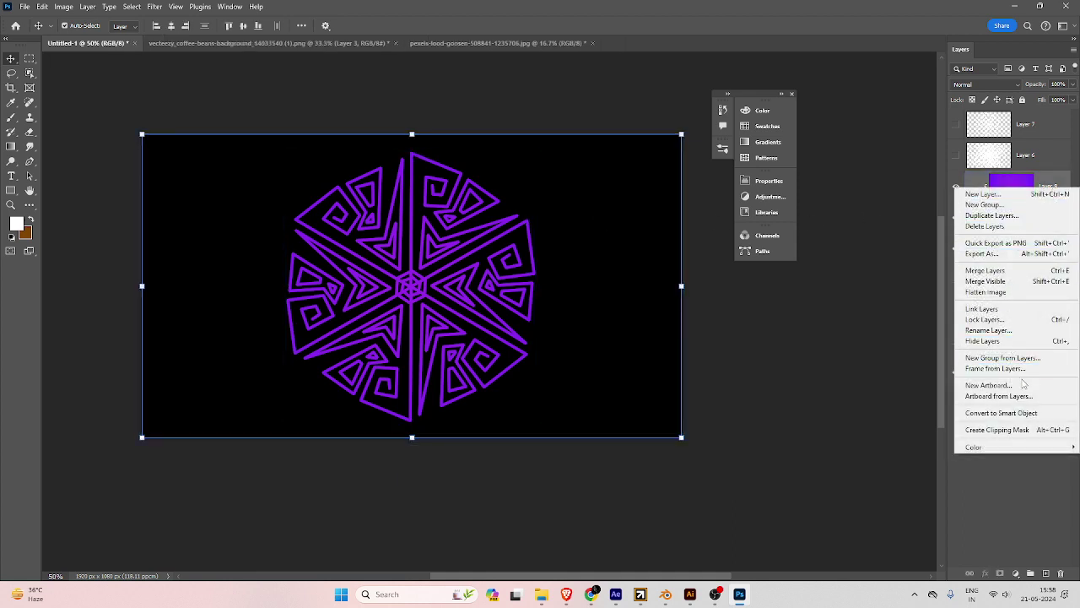
{"action": "left_click", "coordinate": [1023, 412]}
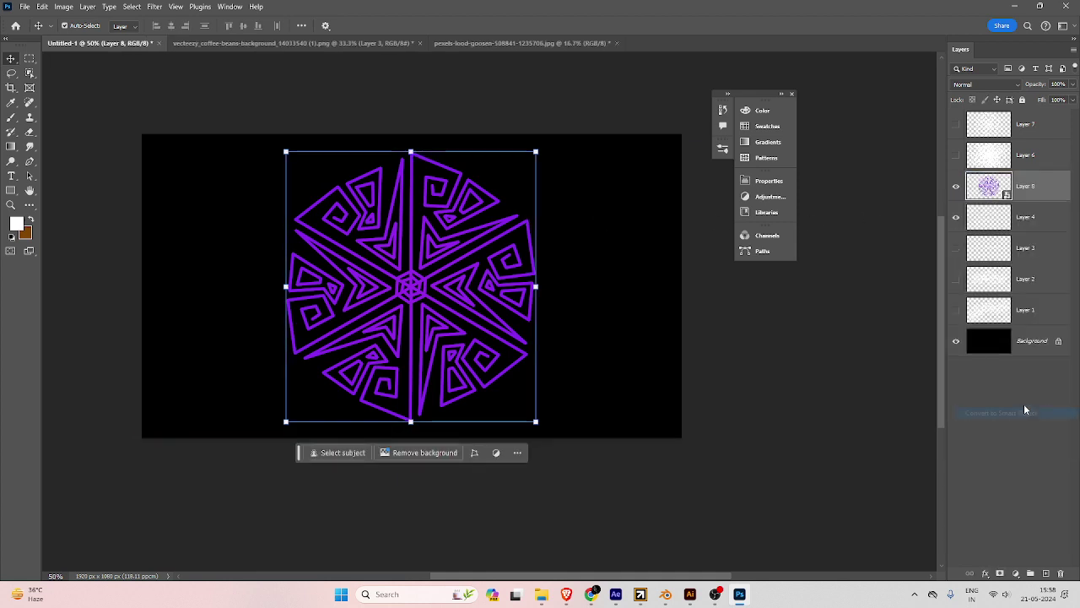
Scale the purple pattern smart object down to roughly half its size and place it near the canvas centre.
{"action": "left_click_drag", "start_coordinate": [483, 268], "coordinate": [371, 265]}
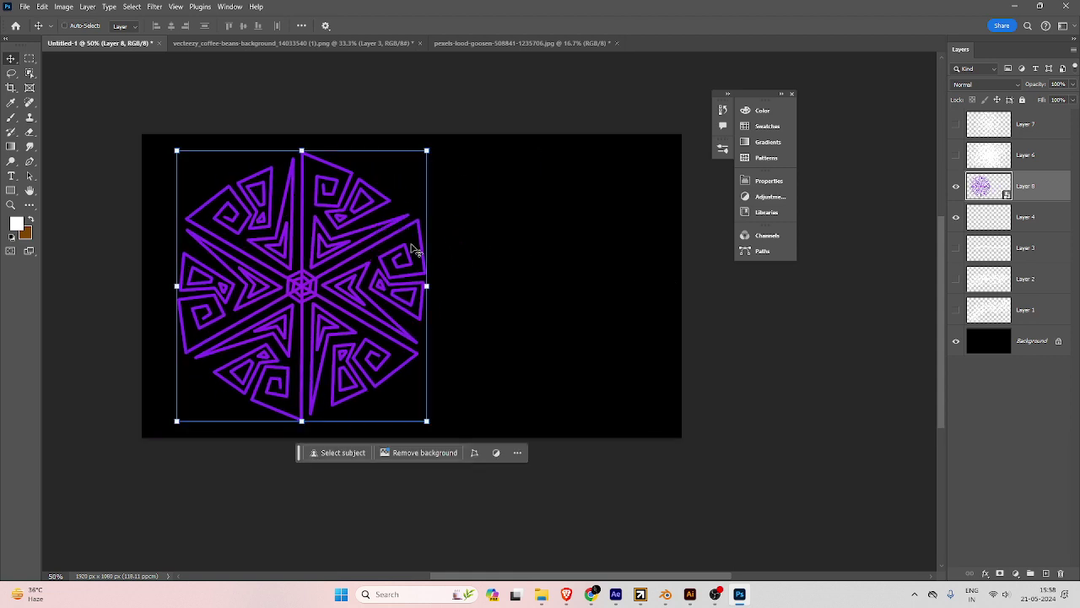
{"action": "key", "text": "ctrl+t"}
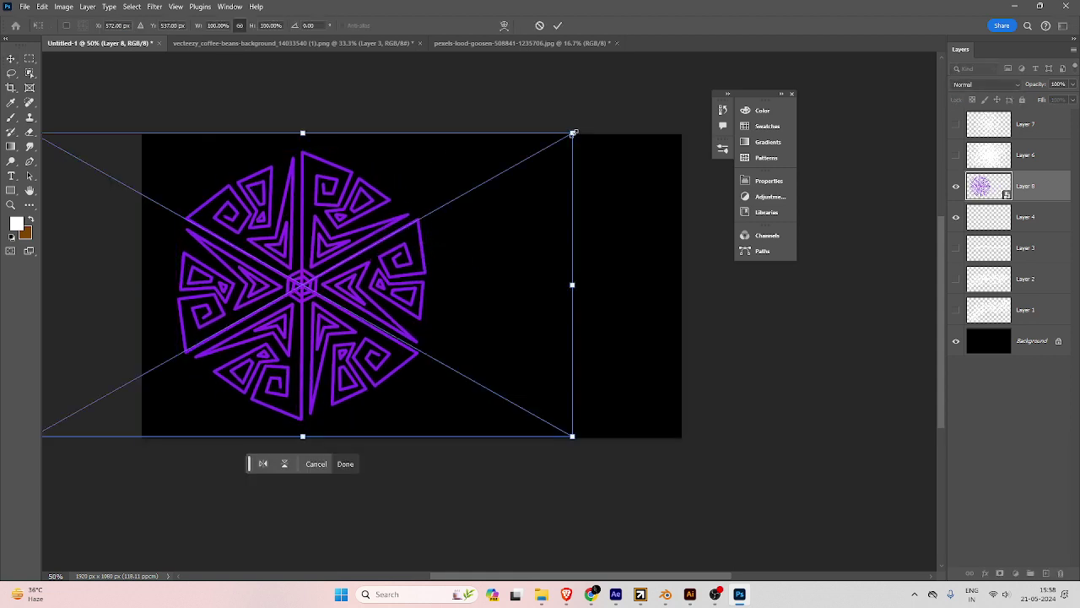
{"action": "left_click_drag", "start_coordinate": [573, 133], "coordinate": [294, 289]}
{"action": "left_click_drag", "start_coordinate": [190, 367], "coordinate": [451, 277]}
{"action": "key", "text": "Return"}
Hide Layer 4 and the black background, and define the purple pattern as a brush preset under the suggested name.
{"action": "left_click", "coordinate": [956, 217]}
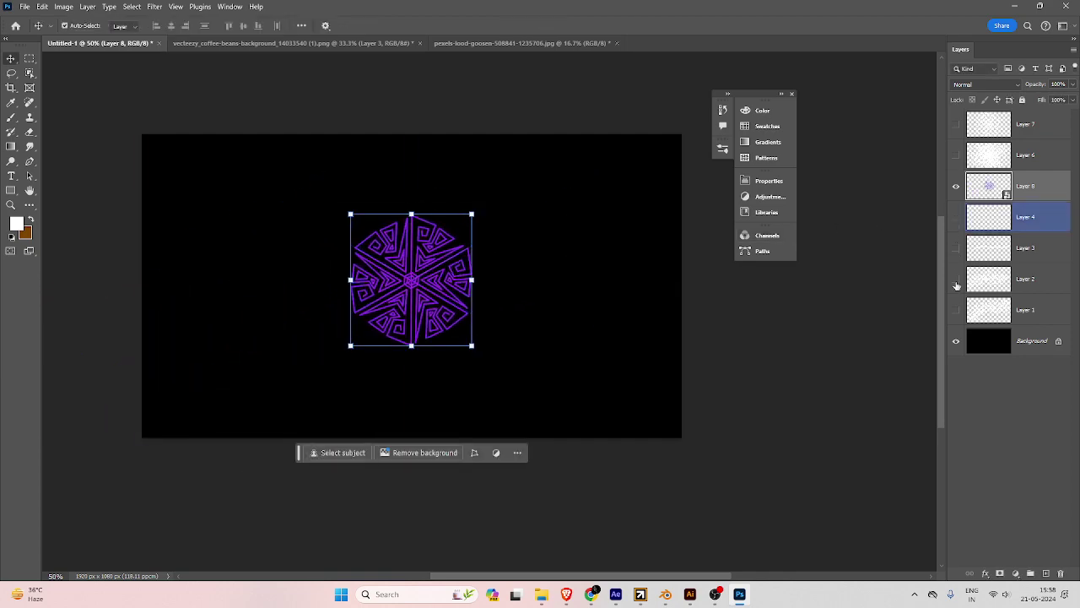
{"action": "left_click", "coordinate": [956, 341]}
{"action": "left_click", "coordinate": [988, 183]}
{"action": "left_click", "coordinate": [56, 7]}
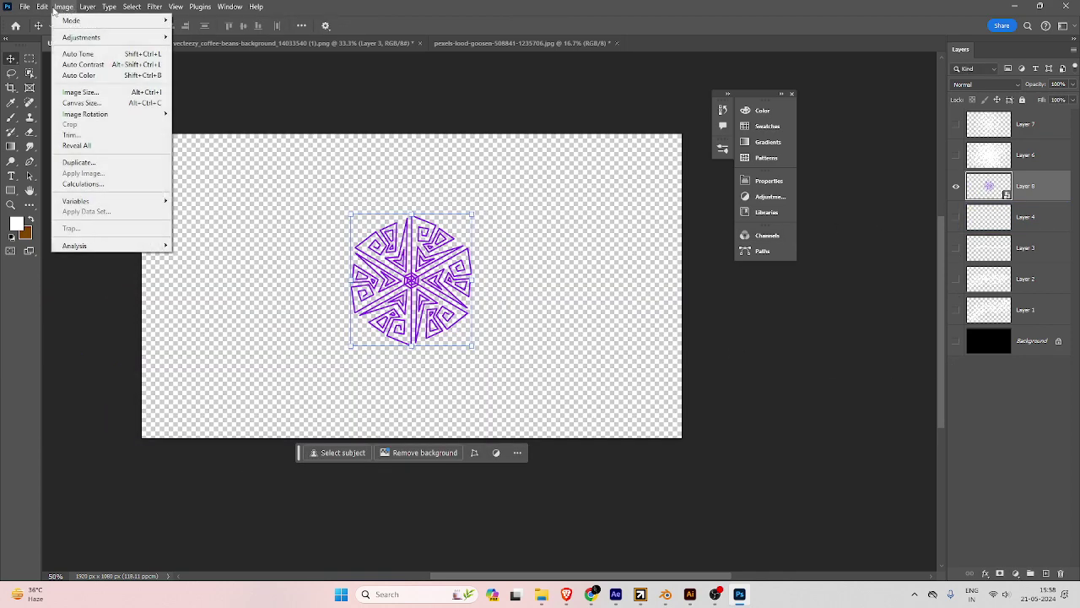
{"action": "mouse_move", "coordinate": [42, 7]}
{"action": "left_click", "coordinate": [93, 326]}
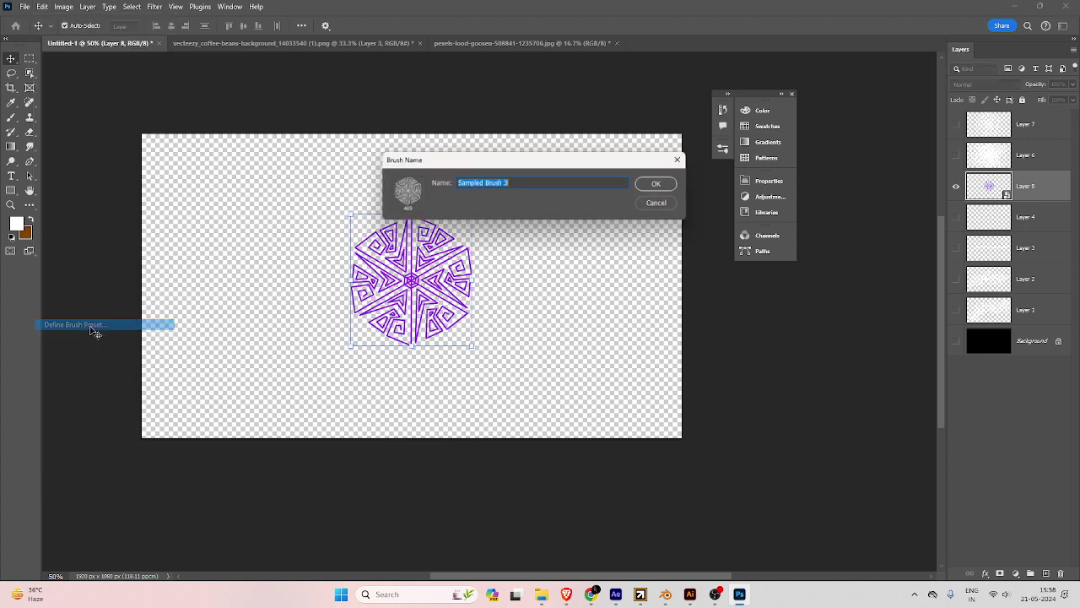
{"action": "left_click", "coordinate": [655, 184]}
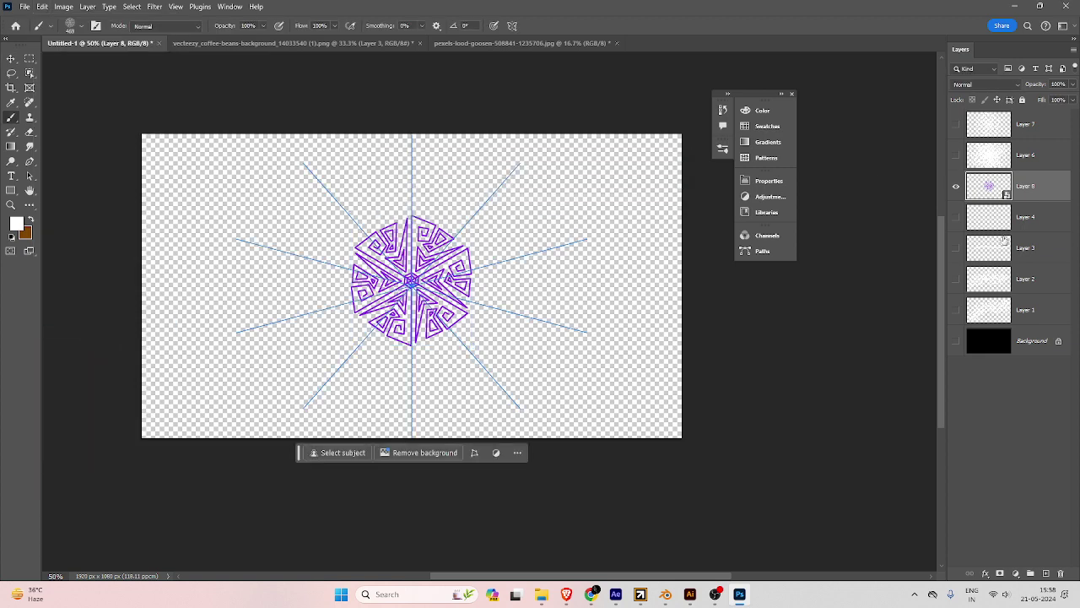
Set up a new top layer with only the black background visible beneath it, and turn off the brush symmetry.
{"action": "left_click", "coordinate": [956, 187]}
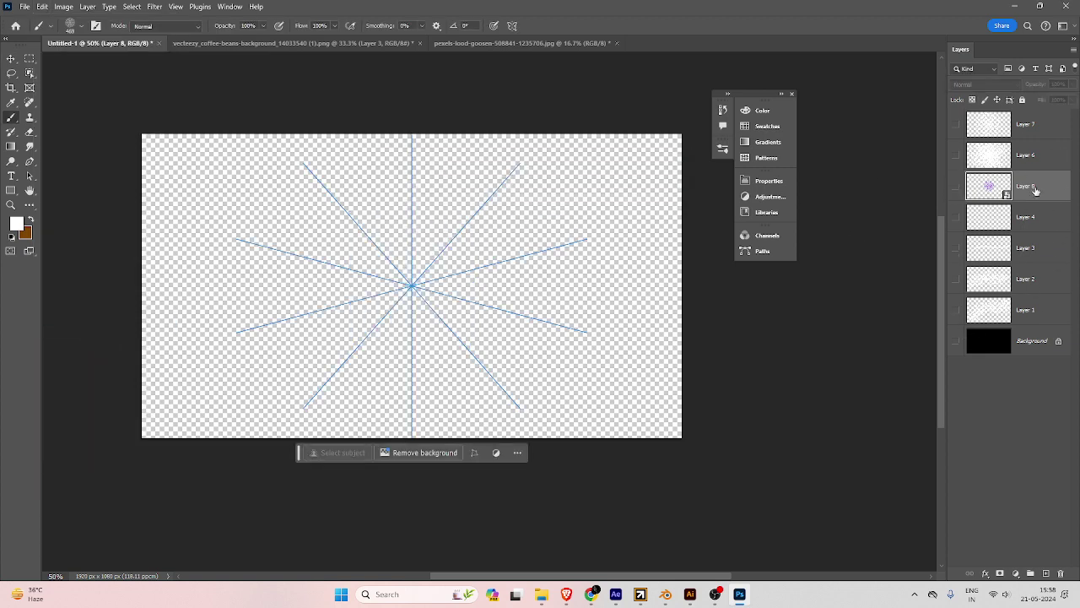
{"action": "left_click", "coordinate": [1017, 133]}
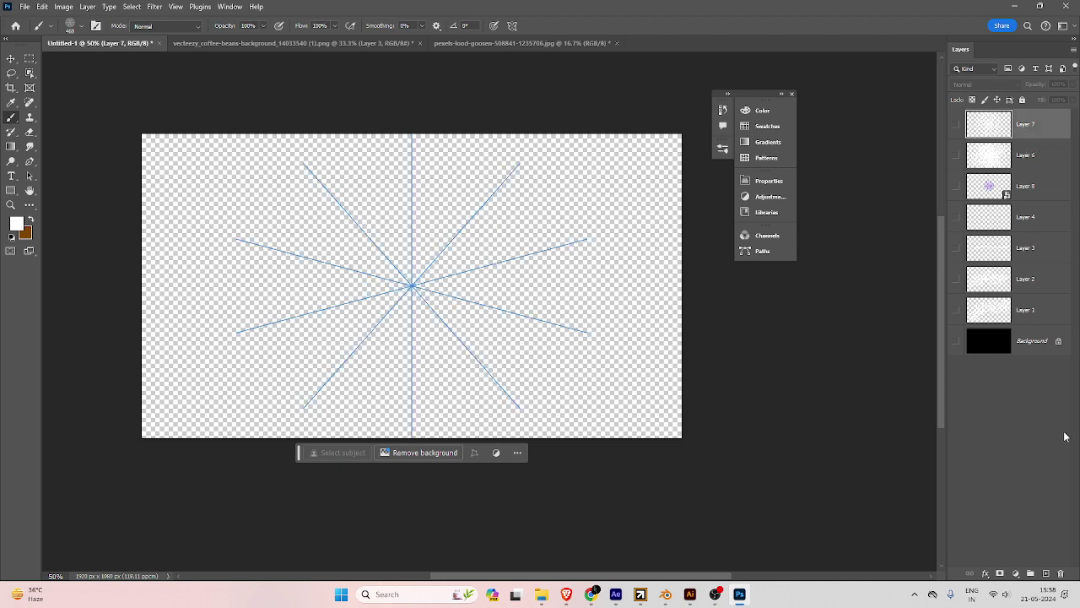
{"action": "left_click", "coordinate": [1046, 572]}
{"action": "left_click", "coordinate": [956, 342]}
{"action": "left_click", "coordinate": [956, 344]}
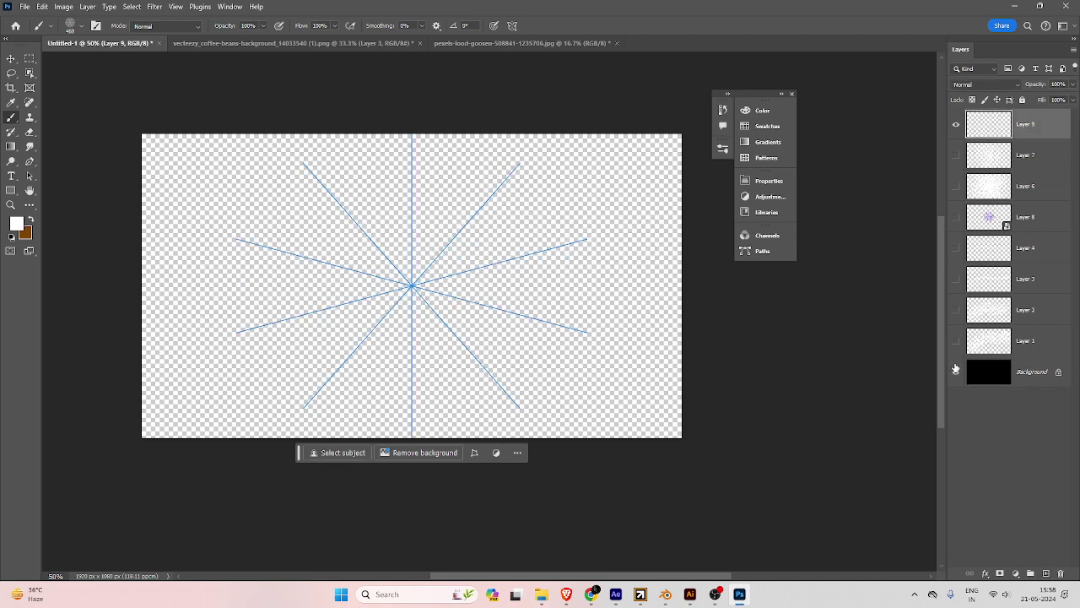
{"action": "left_click", "coordinate": [956, 371]}
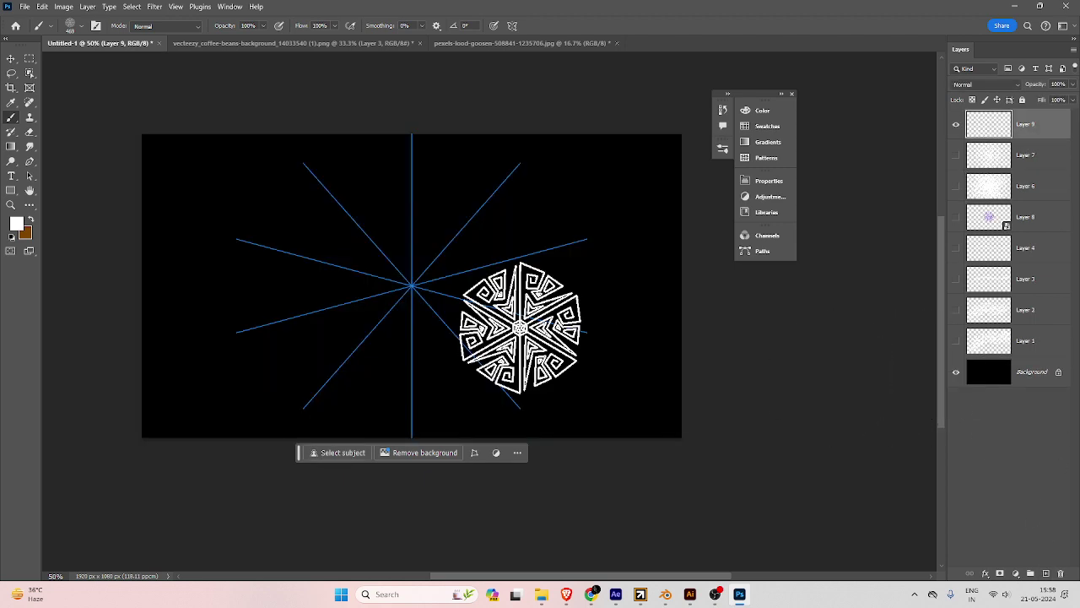
{"action": "left_click", "coordinate": [513, 25]}
{"action": "left_click", "coordinate": [530, 40]}
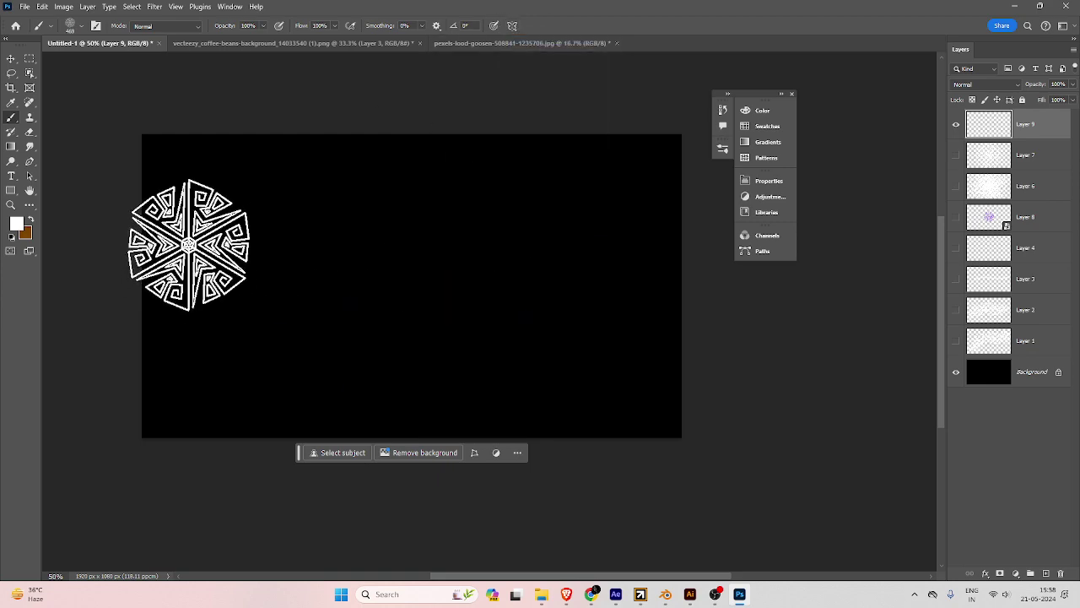
Stamp the pattern brush in white at three spots on the new layer, and undo all three stamps.
{"action": "left_click", "coordinate": [251, 245]}
{"action": "left_click", "coordinate": [491, 250]}
{"action": "left_click", "coordinate": [403, 345]}
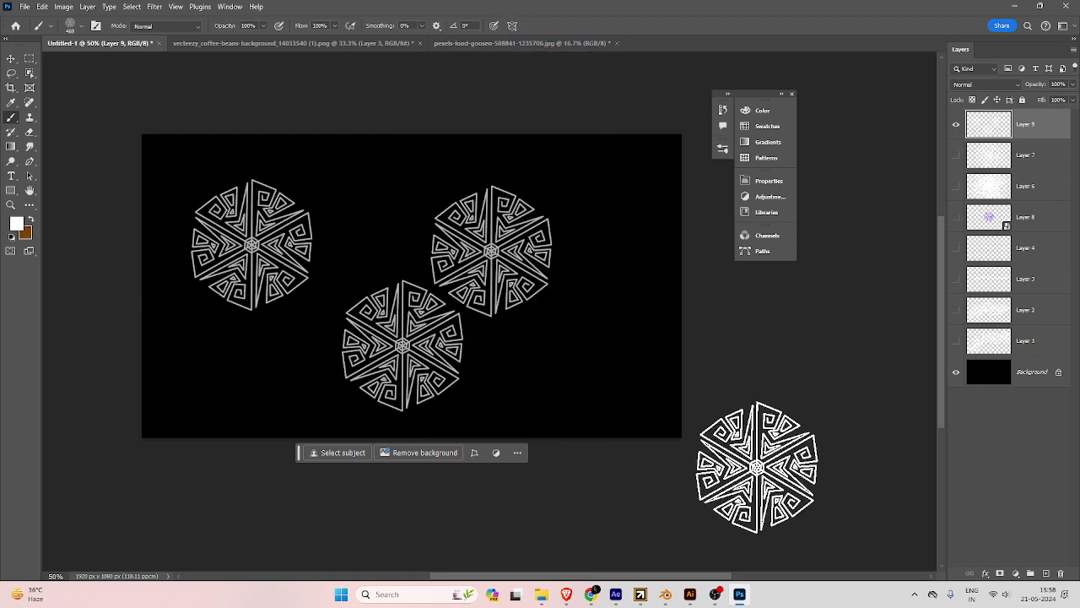
{"action": "key", "text": "ctrl+z"}
{"action": "key", "text": "ctrl+z"}
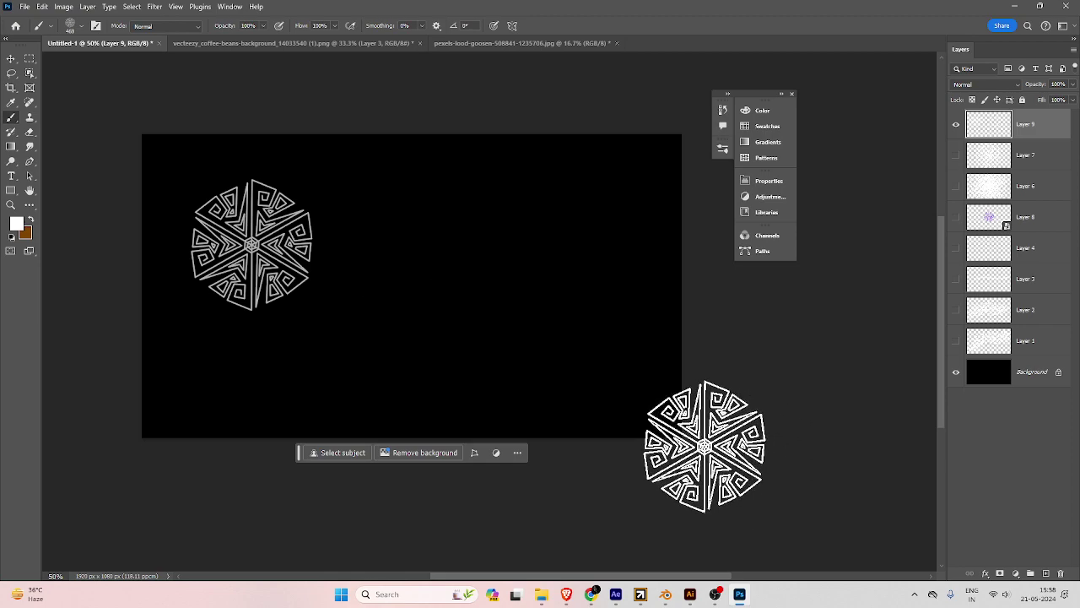
{"action": "key", "text": "ctrl+z"}
Try two continuous freehand strokes with the pattern brush across the canvas, undoing each one.
{"action": "mouse_move", "coordinate": [221, 253]}
{"action": "left_mouse_down"}
{"action": "mouse_move", "coordinate": [426, 283]}
{"action": "mouse_move", "coordinate": [624, 352]}
{"action": "left_mouse_up"}
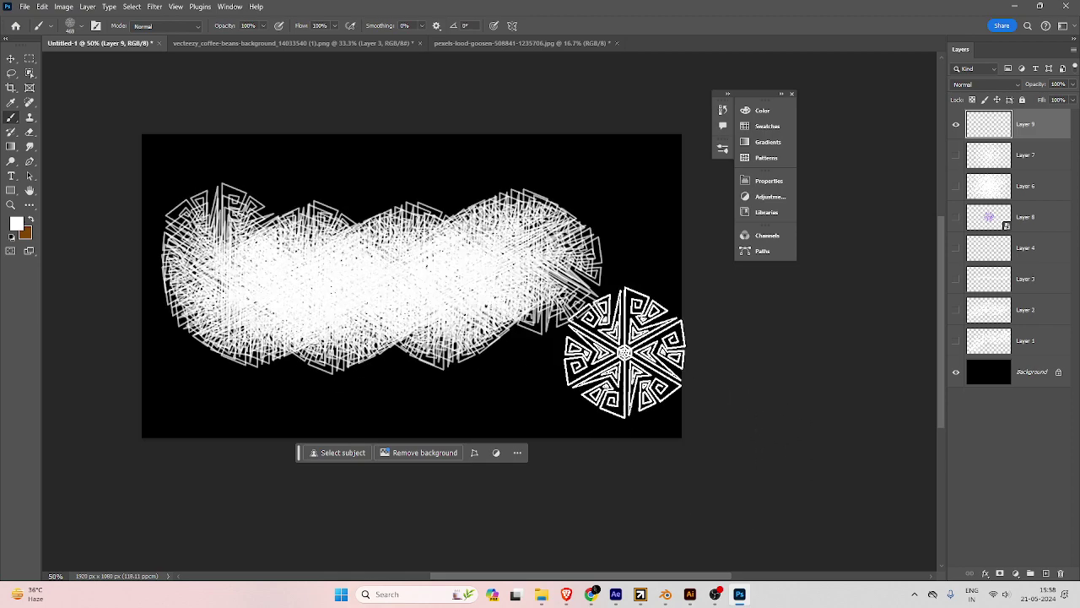
{"action": "key", "text": "ctrl+z"}
{"action": "mouse_move", "coordinate": [229, 229]}
{"action": "left_mouse_down"}
{"action": "mouse_move", "coordinate": [475, 308]}
{"action": "mouse_move", "coordinate": [715, 325]}
{"action": "mouse_move", "coordinate": [771, 362]}
{"action": "left_mouse_up"}
{"action": "key", "text": "ctrl+z"}
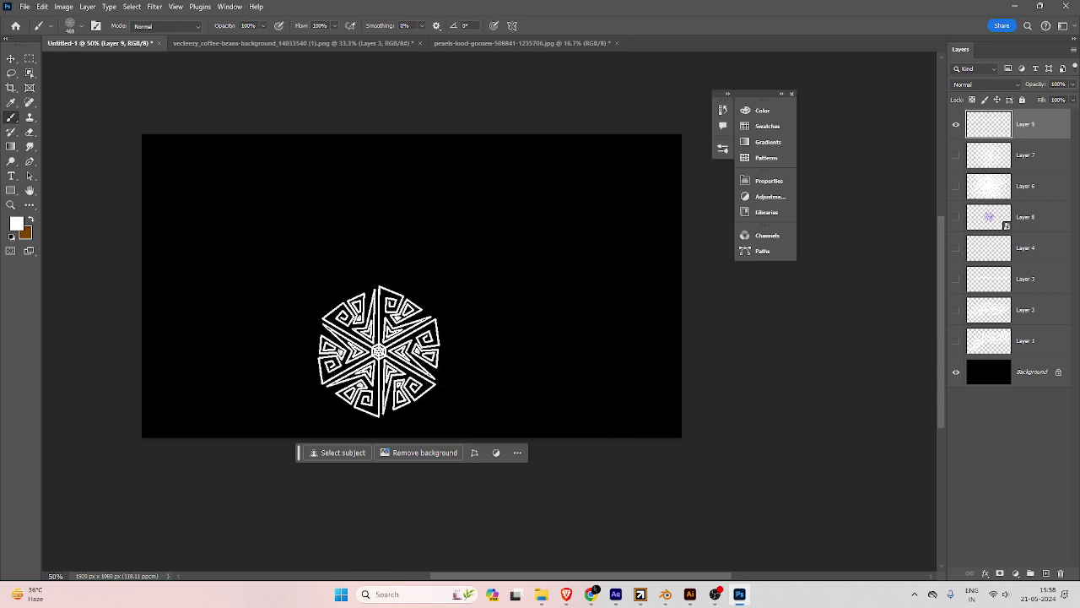
Stamp the pattern brush at five scattered spots over the canvas, and undo all the stamps.
{"action": "left_click", "coordinate": [266, 253]}
{"action": "left_click", "coordinate": [461, 195]}
{"action": "left_click", "coordinate": [381, 317]}
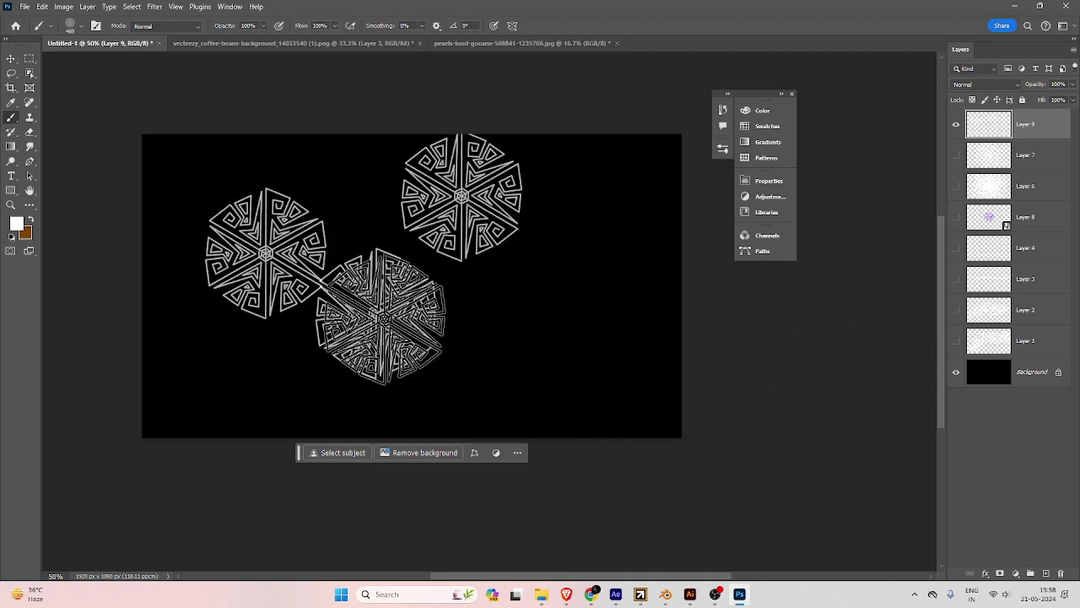
{"action": "left_click", "coordinate": [557, 346]}
{"action": "left_click", "coordinate": [604, 203]}
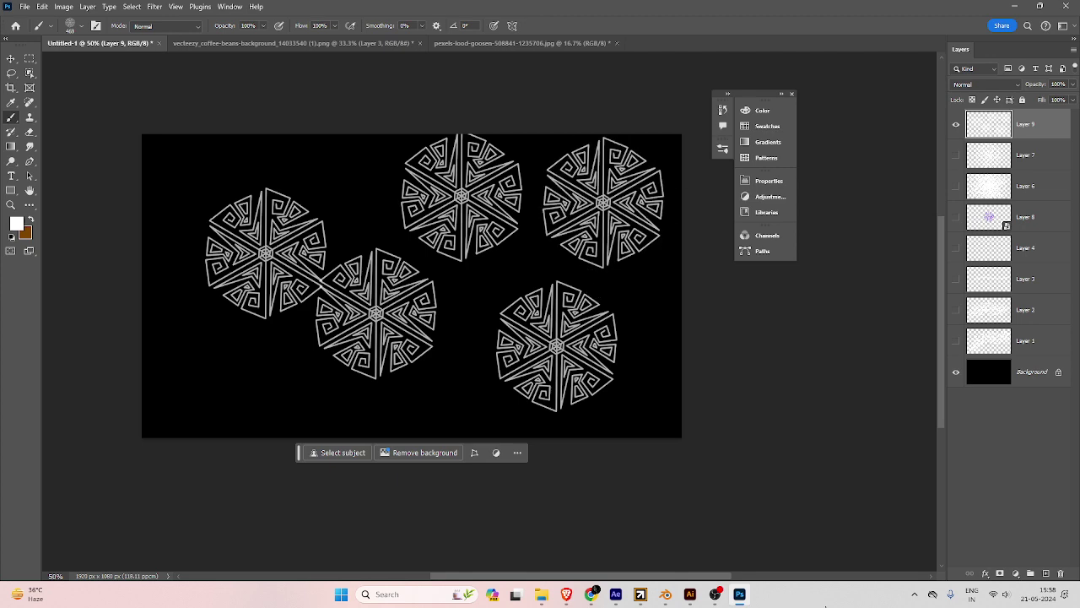
{"action": "key", "text": "ctrl+z"}
{"action": "key", "text": "ctrl+z"}
{"action": "key", "text": "ctrl+z"}
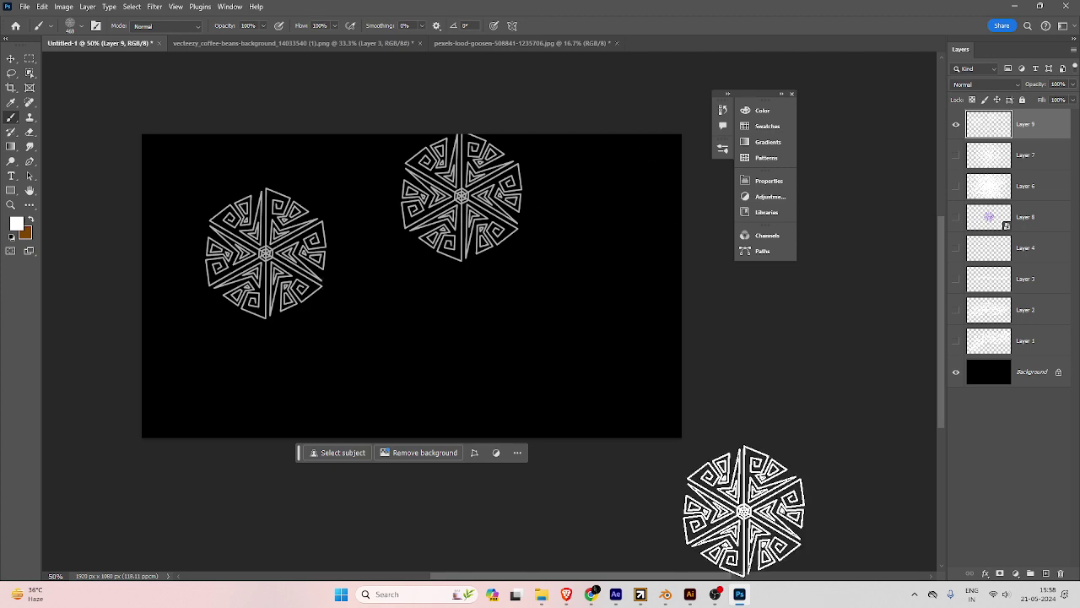
{"action": "key", "text": "ctrl+z"}
{"action": "key", "text": "ctrl+z"}
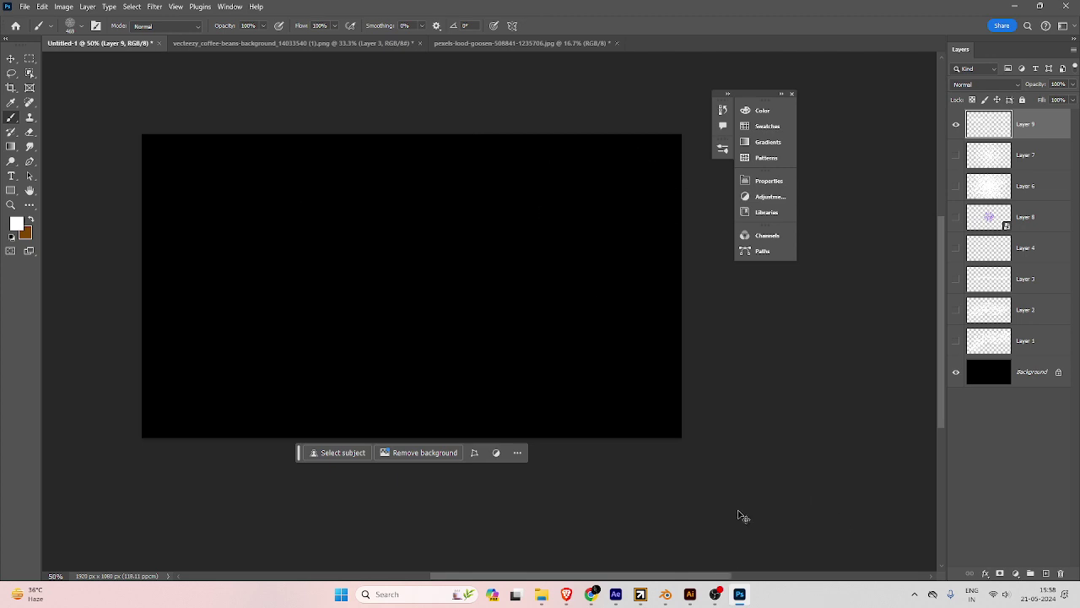
{"action": "left_click", "coordinate": [42, 7]}
{"action": "left_click", "coordinate": [68, 335]}
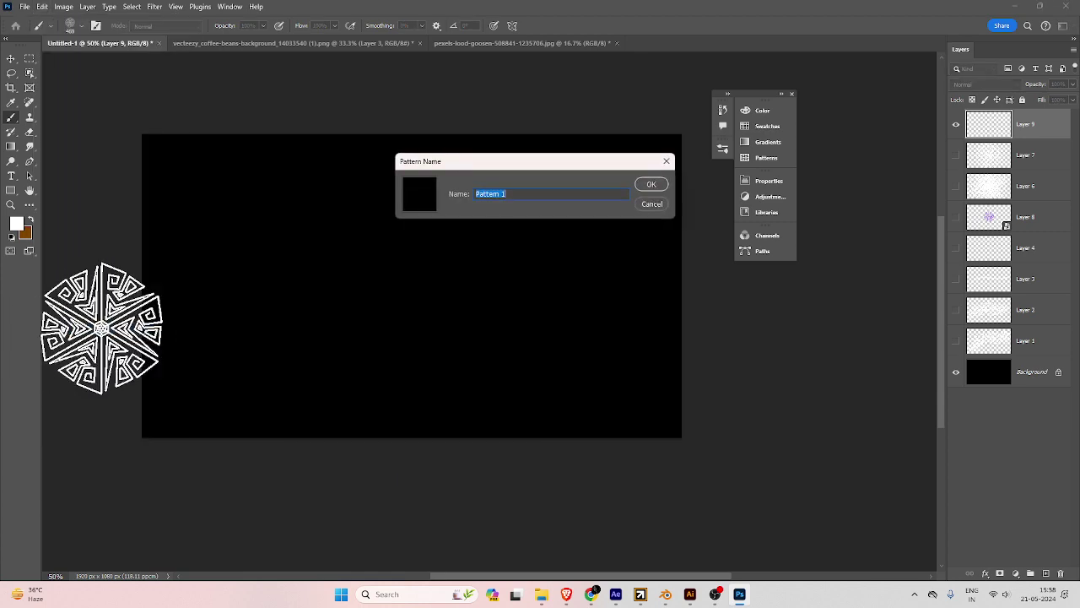
{"action": "left_click", "coordinate": [663, 206]}
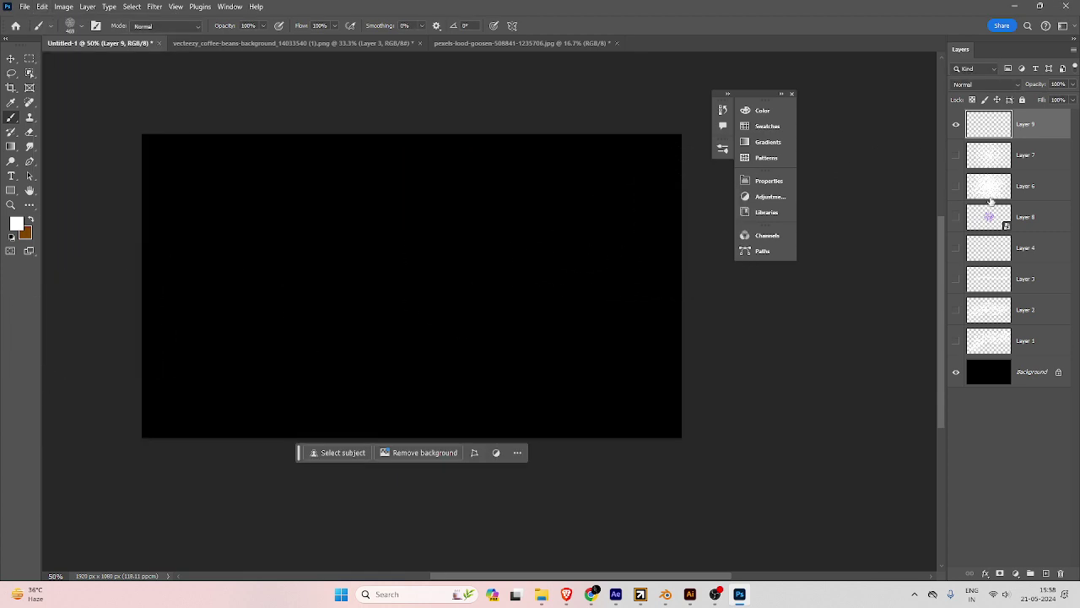
Show only the purple pattern on Layer 8 without the background, and define the canvas as a pattern named Pattern 1.
{"action": "left_click", "coordinate": [955, 218]}
{"action": "left_click", "coordinate": [956, 125]}
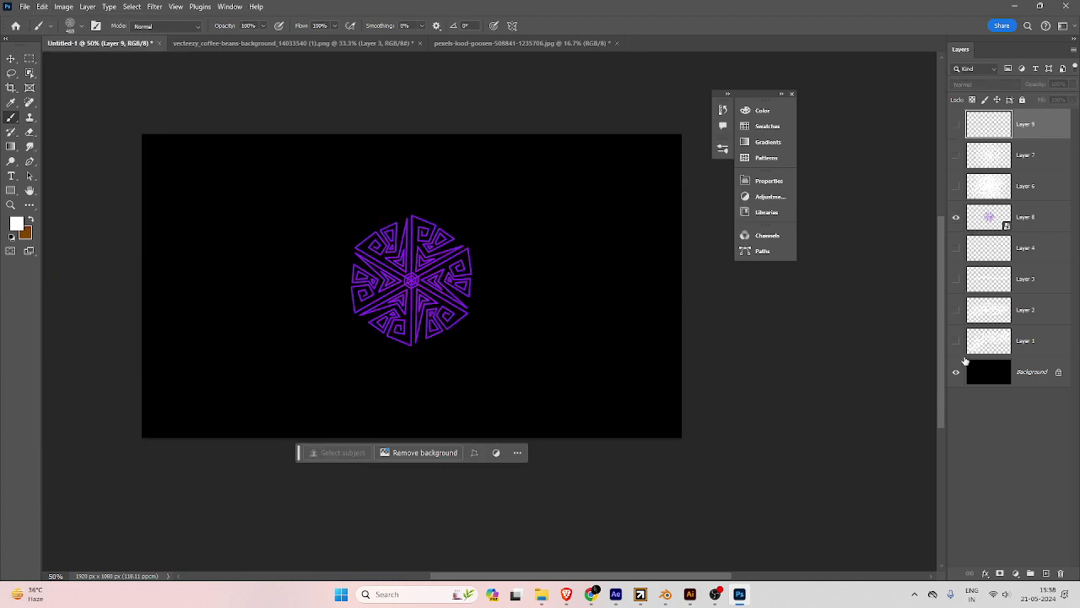
{"action": "left_click", "coordinate": [957, 372]}
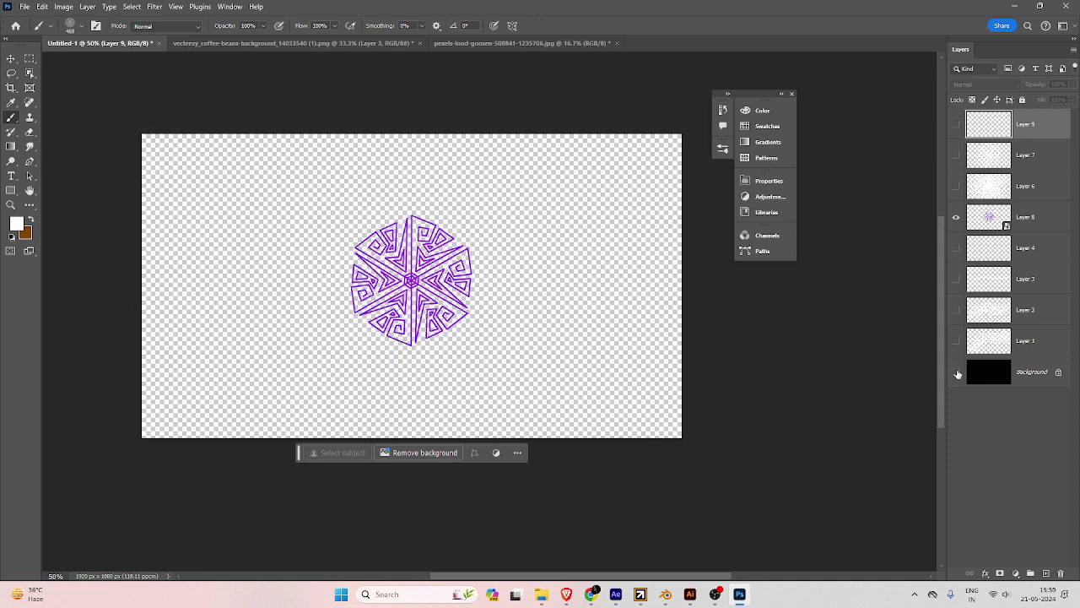
{"action": "left_click", "coordinate": [64, 7]}
{"action": "mouse_move", "coordinate": [42, 6]}
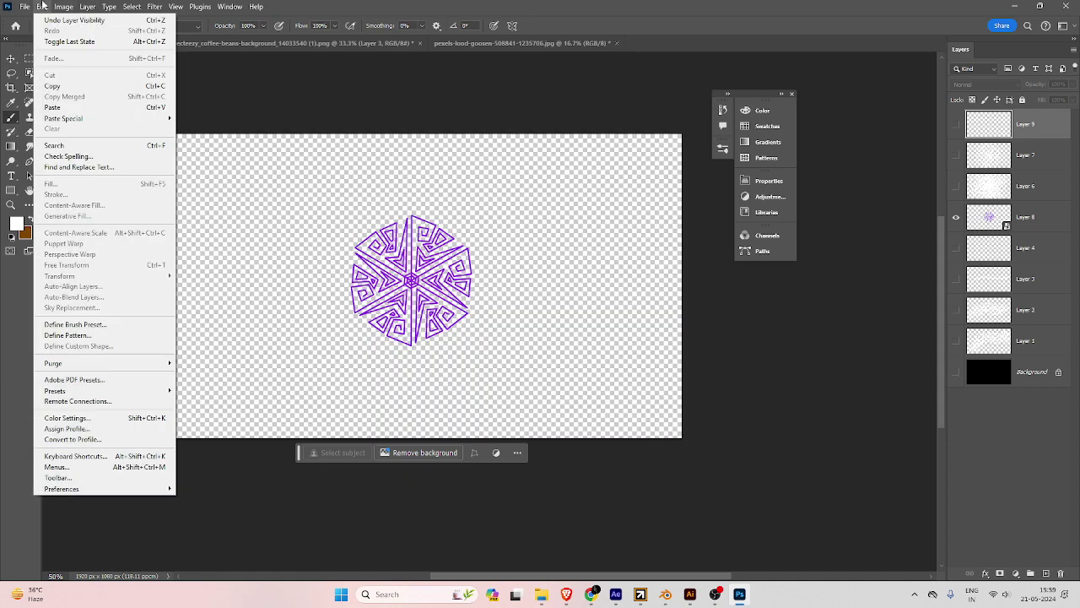
{"action": "left_click", "coordinate": [88, 336]}
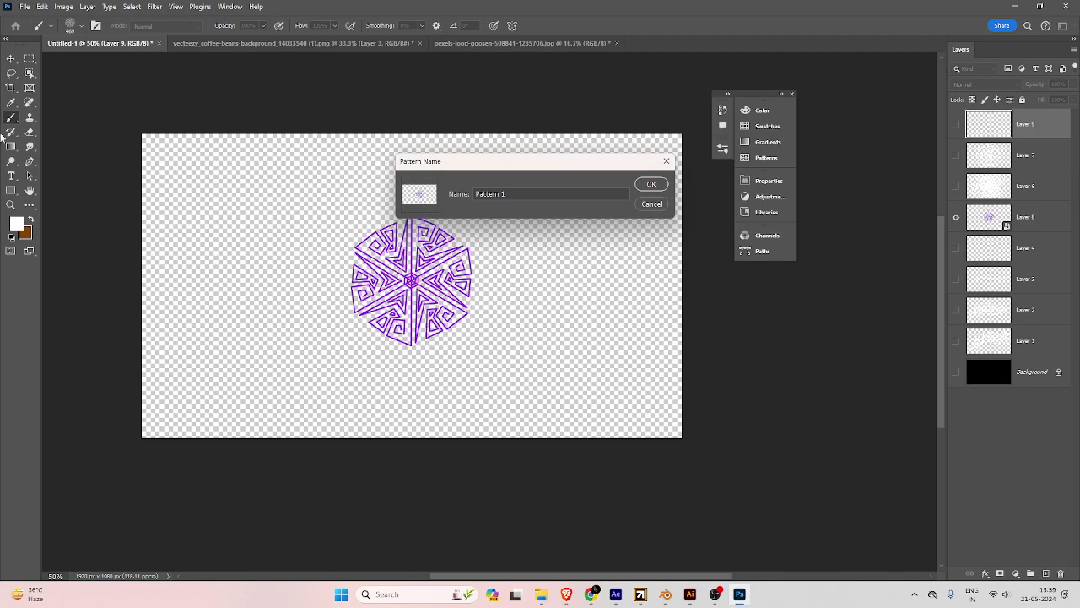
{"action": "left_click", "coordinate": [651, 184]}
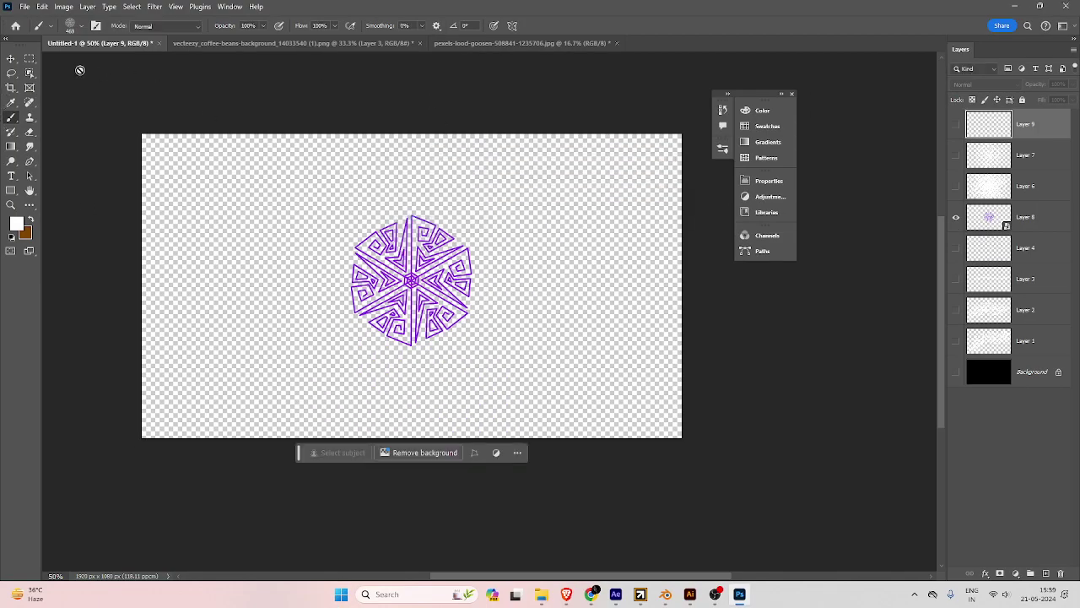
Crop the canvas tightly around the purple pattern to about 433 × 487 px.
{"action": "left_click", "coordinate": [11, 87]}
{"action": "left_click_drag", "start_coordinate": [140, 283], "coordinate": [246, 278]}
{"action": "left_click_drag", "start_coordinate": [582, 286], "coordinate": [474, 283]}
{"action": "left_click_drag", "start_coordinate": [413, 452], "coordinate": [418, 393]}
{"action": "left_click_drag", "start_coordinate": [411, 181], "coordinate": [414, 207]}
{"action": "key", "text": "Return"}
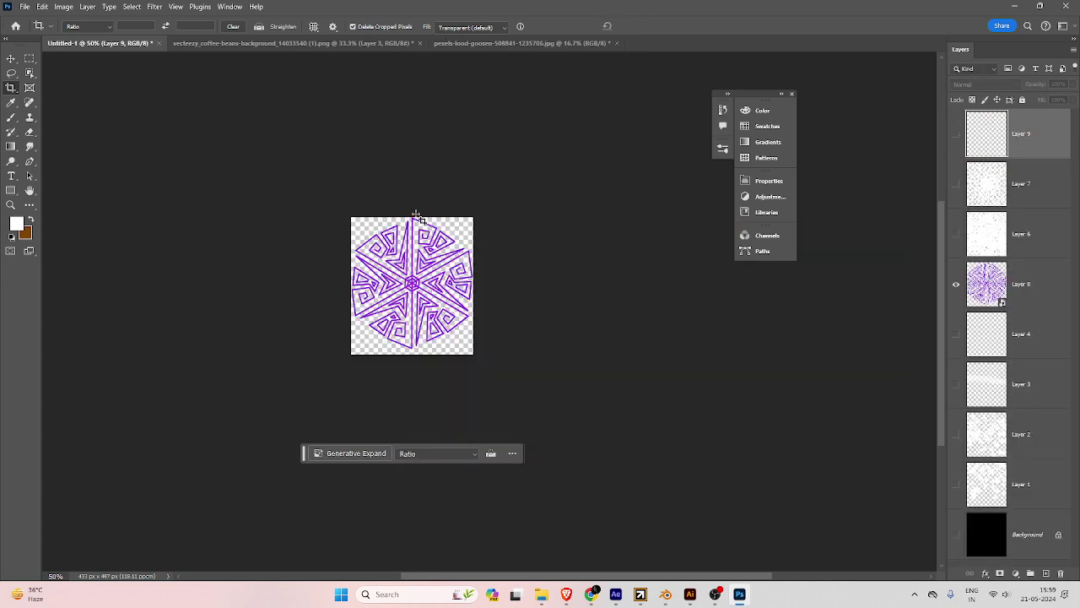
Undo the crop and trim the canvas on all four sides based on transparent pixels.
{"action": "key", "text": "ctrl+z"}
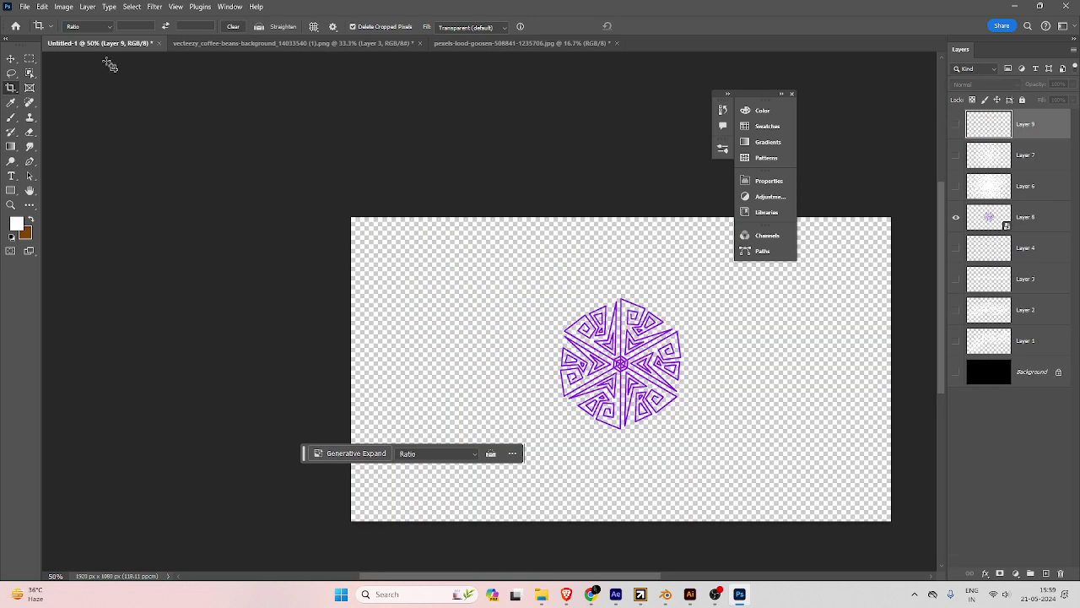
{"action": "left_click", "coordinate": [65, 7]}
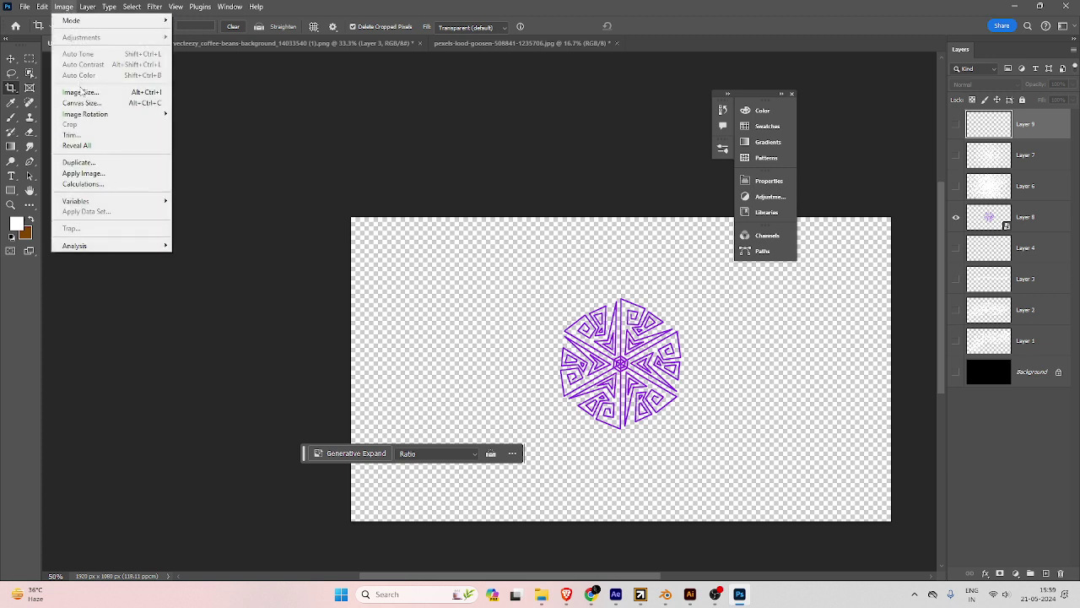
{"action": "left_click", "coordinate": [83, 134]}
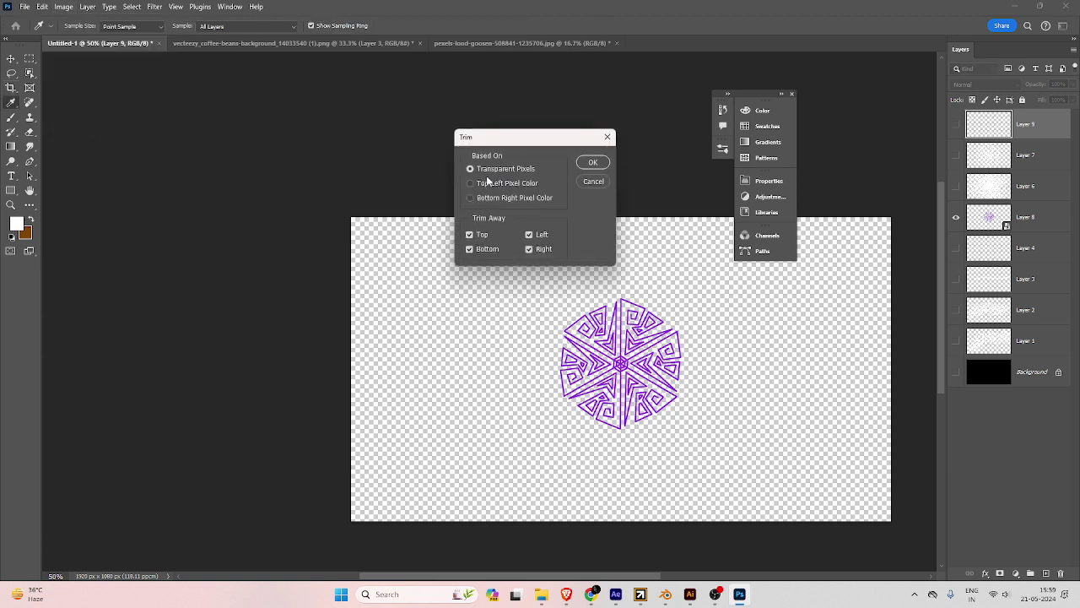
{"action": "left_click", "coordinate": [592, 162]}
{"action": "key", "text": "c"}
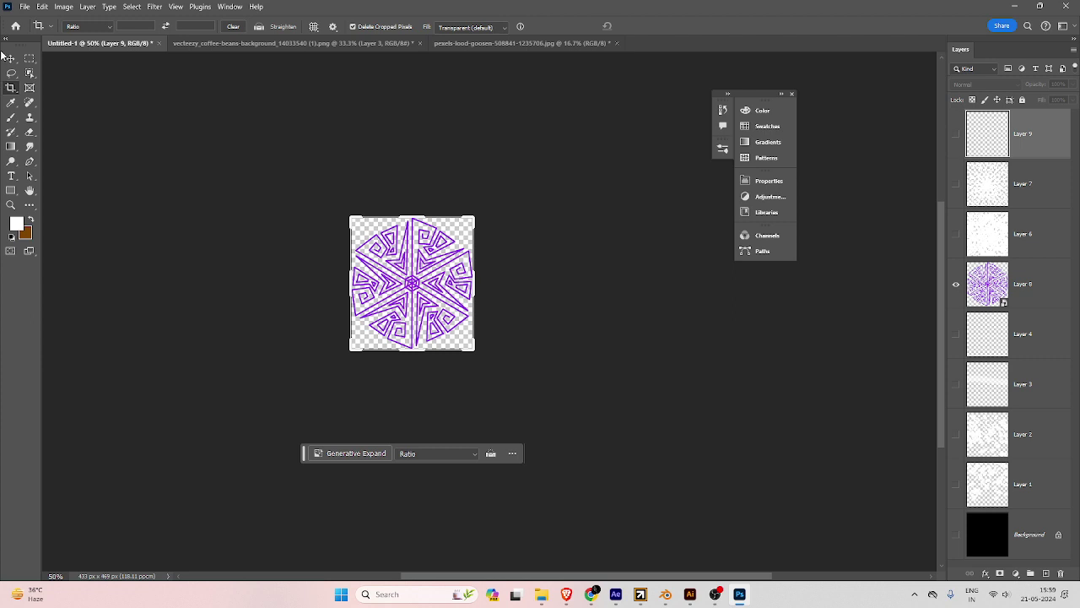
Define the trimmed purple artwork as a new pattern.
{"action": "left_click", "coordinate": [42, 7]}
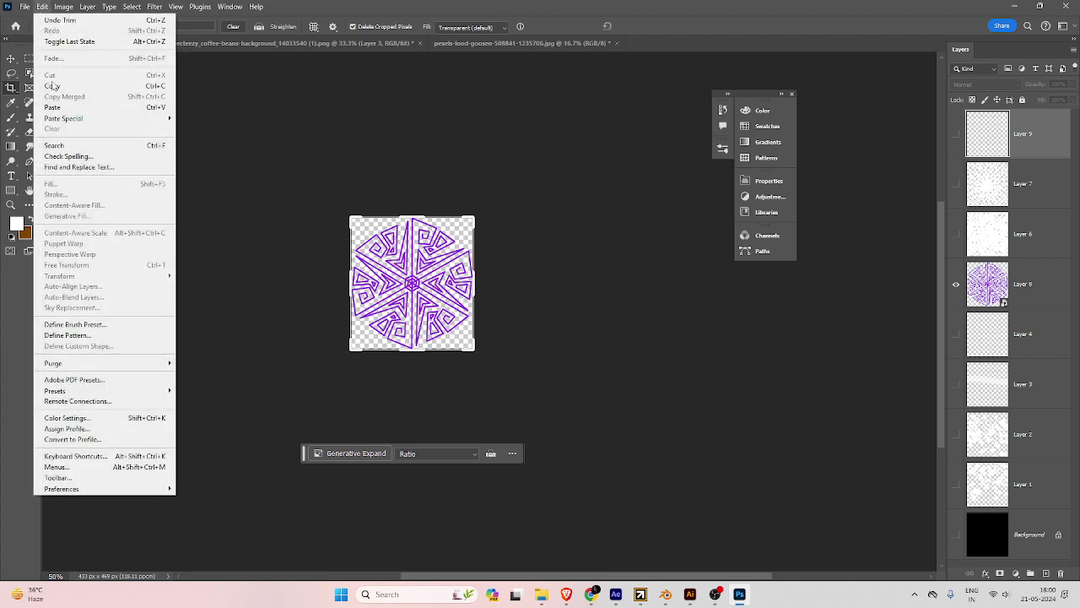
{"action": "left_click", "coordinate": [67, 335]}
{"action": "left_click", "coordinate": [658, 188]}
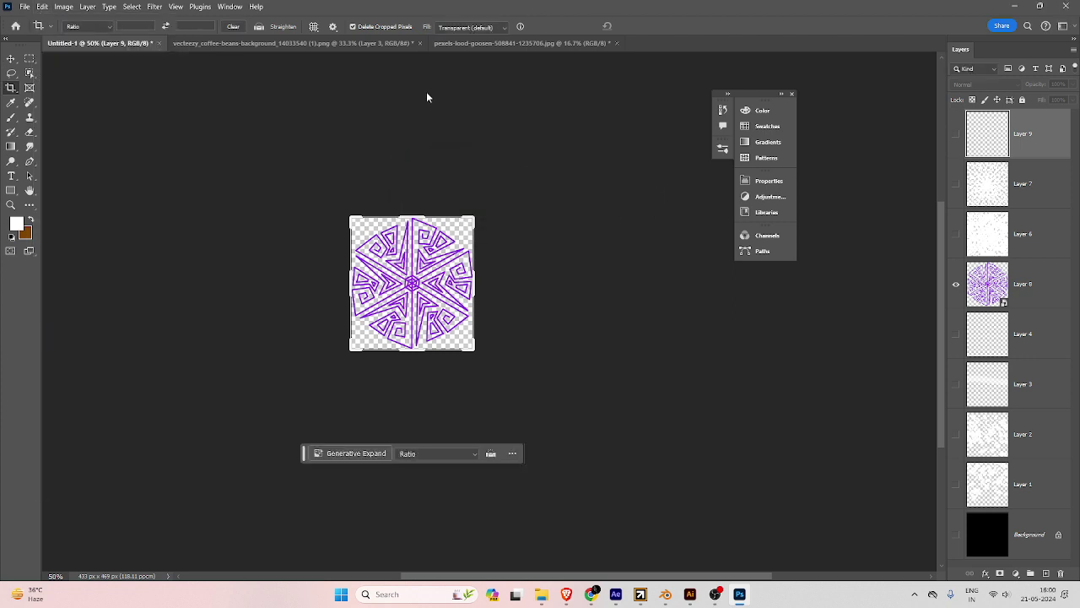
Create a 3537 × 5305 px document at 72 ppi with a white background and add an empty layer.
{"action": "key", "text": "ctrl+n"}
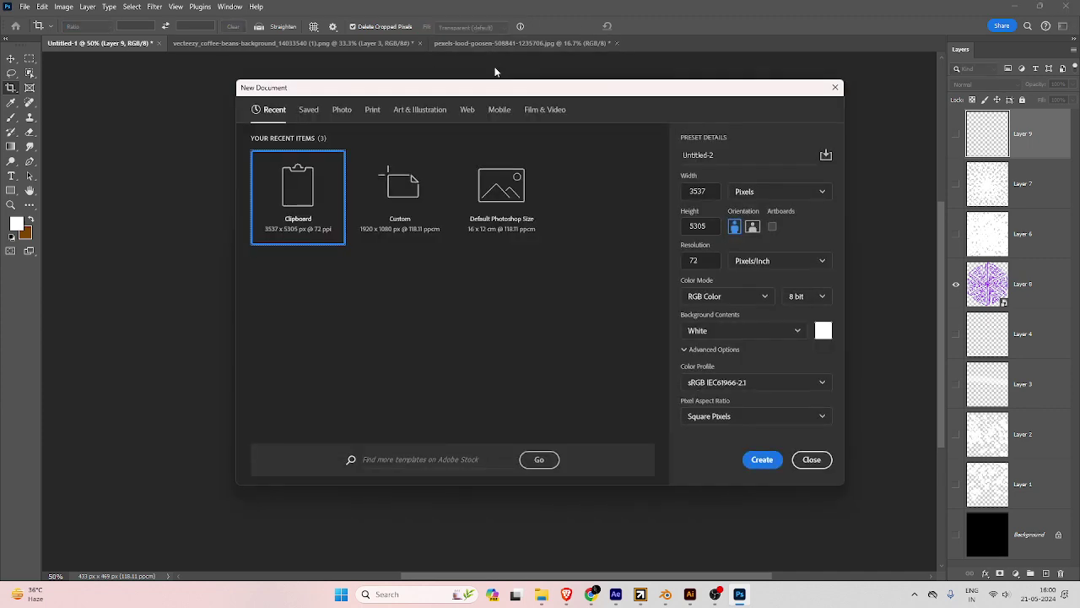
{"action": "key", "text": "Return"}
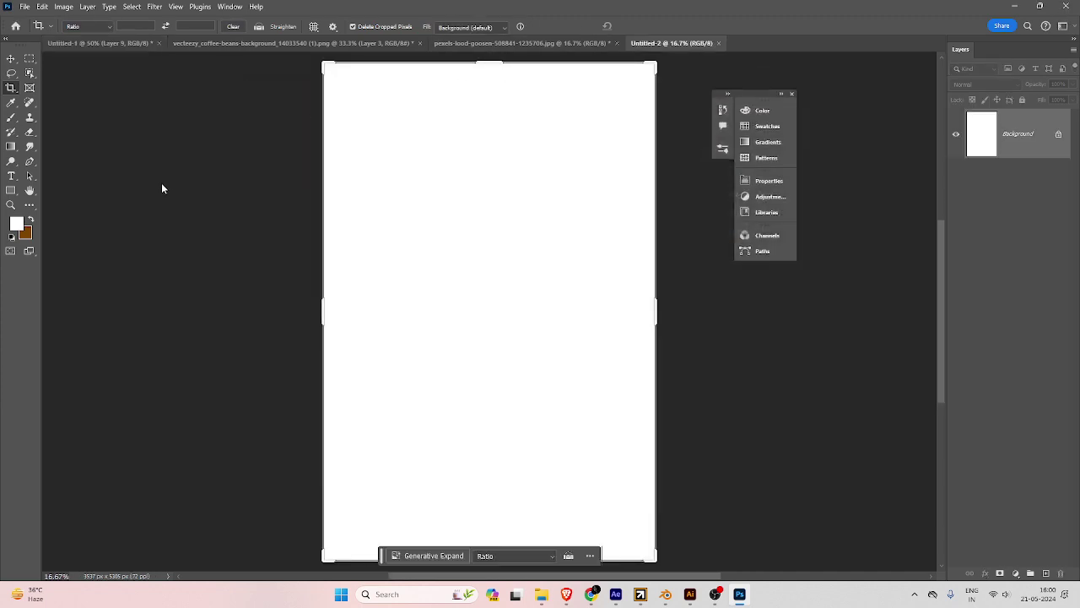
{"action": "left_click", "coordinate": [11, 58]}
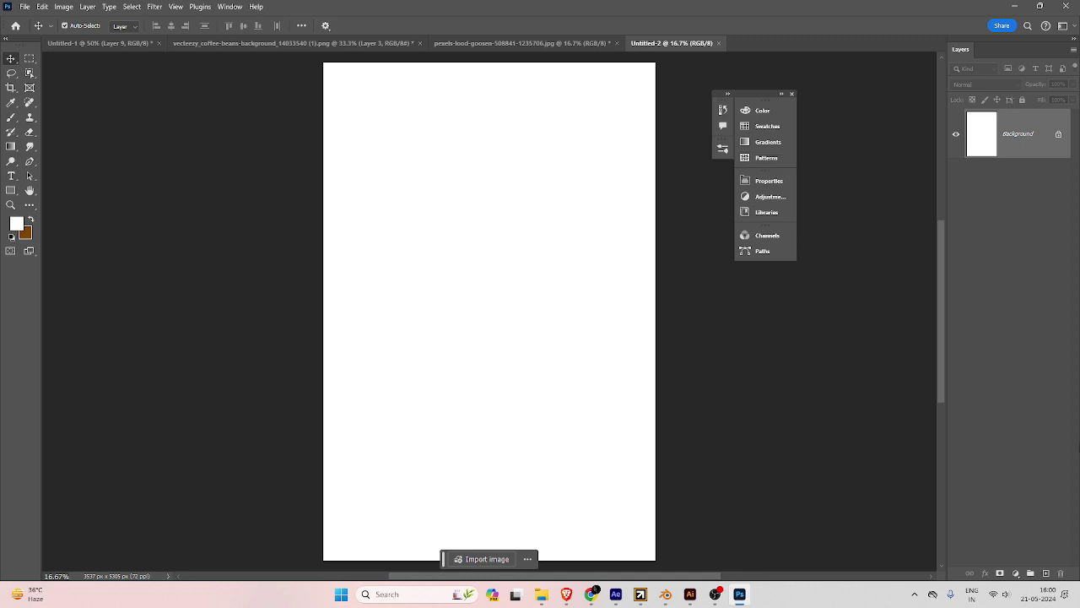
{"action": "left_click", "coordinate": [1046, 573]}
Switch to a round brush, reset the colours to black and white, and paint a thick black zigzag down the page on Layer 1.
{"action": "left_click", "coordinate": [5, 121]}
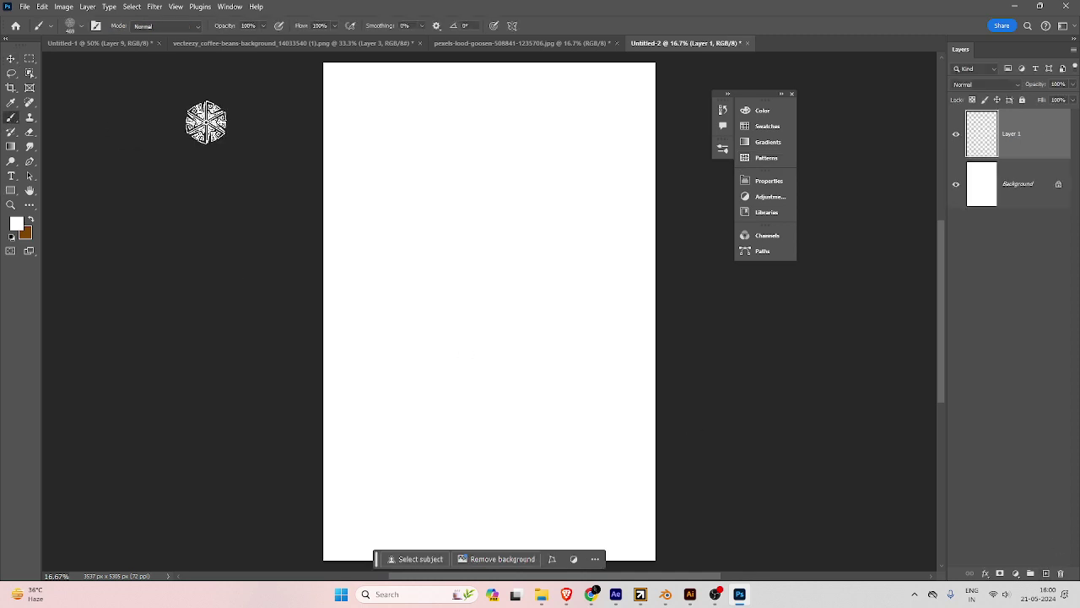
{"action": "right_click", "coordinate": [313, 165]}
{"action": "double_click", "coordinate": [487, 179]}
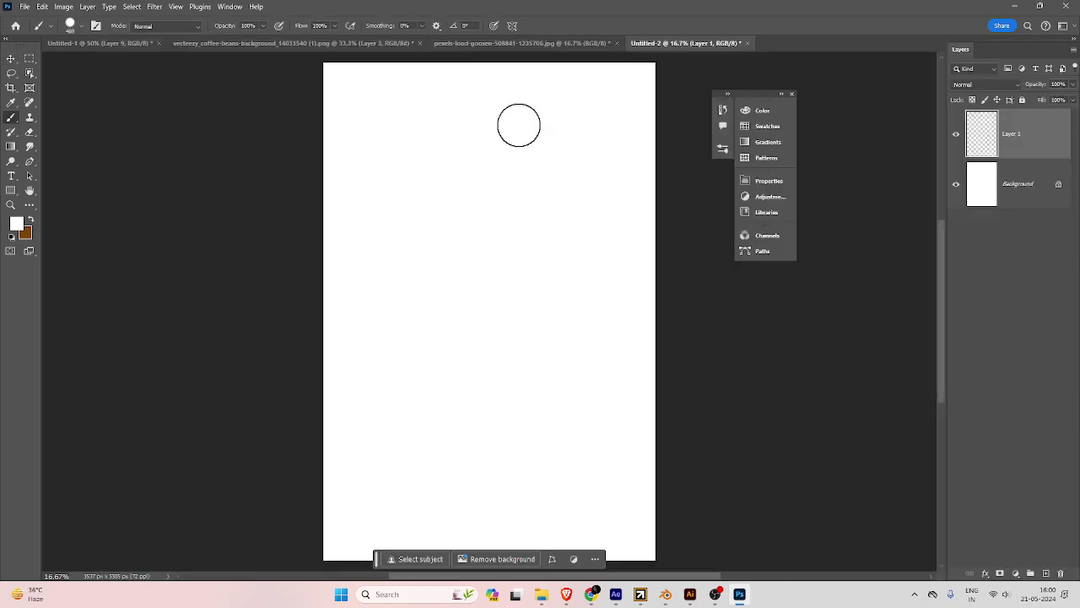
{"action": "mouse_move", "coordinate": [428, 243]}
{"action": "left_mouse_down"}
{"action": "mouse_move", "coordinate": [418, 129]}
{"action": "mouse_move", "coordinate": [594, 153]}
{"action": "left_mouse_up"}
{"action": "left_click", "coordinate": [12, 236]}
{"action": "mouse_move", "coordinate": [480, 90]}
{"action": "left_mouse_down"}
{"action": "mouse_move", "coordinate": [382, 147]}
{"action": "mouse_move", "coordinate": [422, 187]}
{"action": "mouse_move", "coordinate": [508, 181]}
{"action": "mouse_move", "coordinate": [560, 244]}
{"action": "mouse_move", "coordinate": [536, 280]}
{"action": "mouse_move", "coordinate": [542, 322]}
{"action": "mouse_move", "coordinate": [574, 346]}
{"action": "mouse_move", "coordinate": [534, 382]}
{"action": "mouse_move", "coordinate": [570, 419]}
{"action": "mouse_move", "coordinate": [515, 486]}
{"action": "mouse_move", "coordinate": [581, 534]}
{"action": "left_mouse_up"}
{"action": "left_click", "coordinate": [11, 58]}
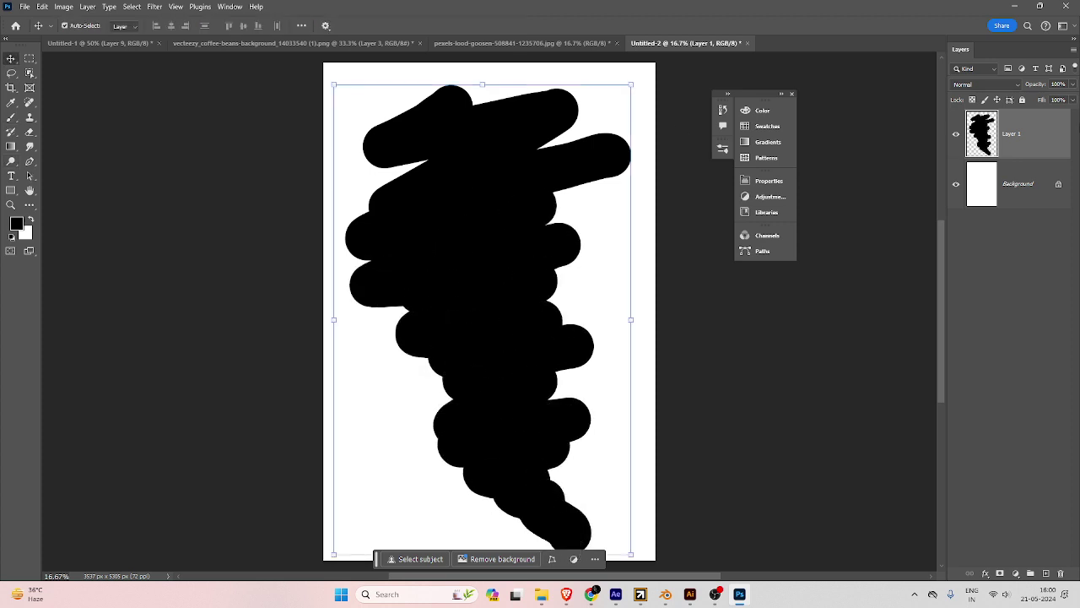
Add a Pattern Overlay effect to Layer 1 using the newly defined purple pattern.
{"action": "double_click", "coordinate": [1059, 140]}
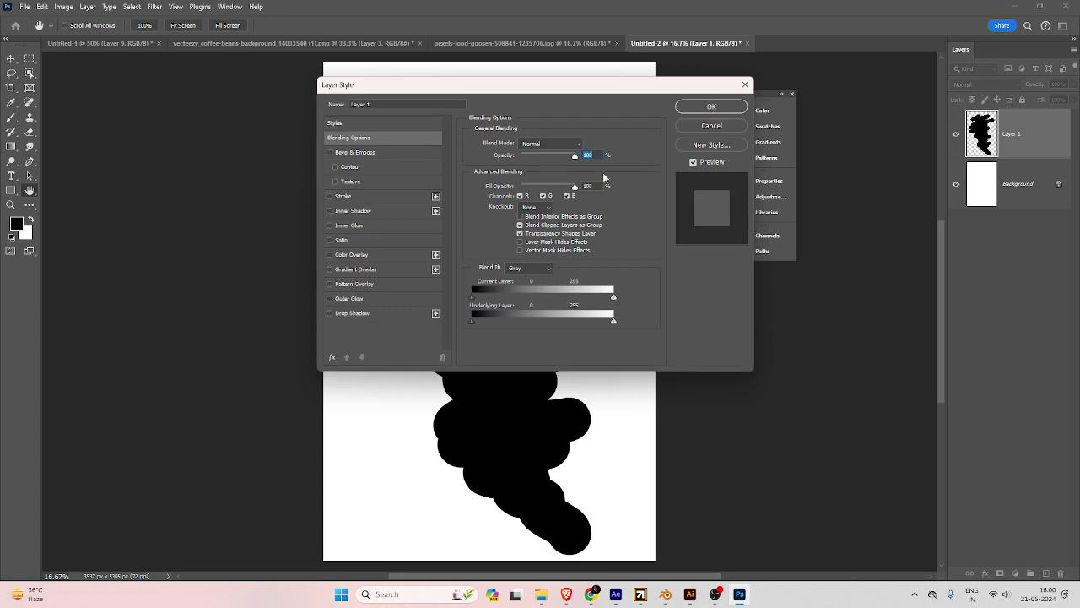
{"action": "left_click", "coordinate": [330, 285]}
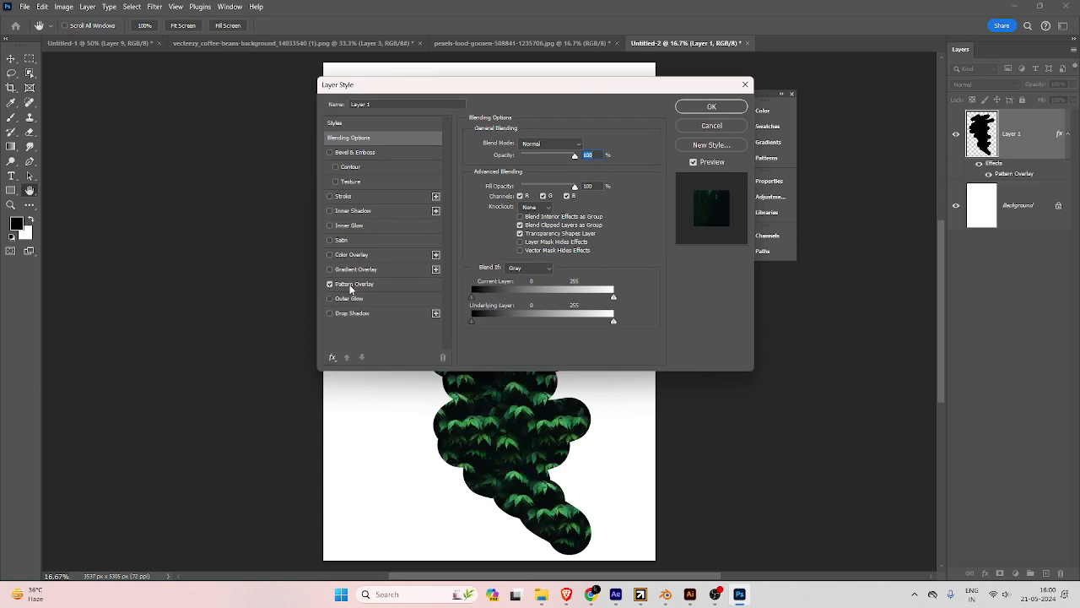
{"action": "left_click", "coordinate": [371, 284]}
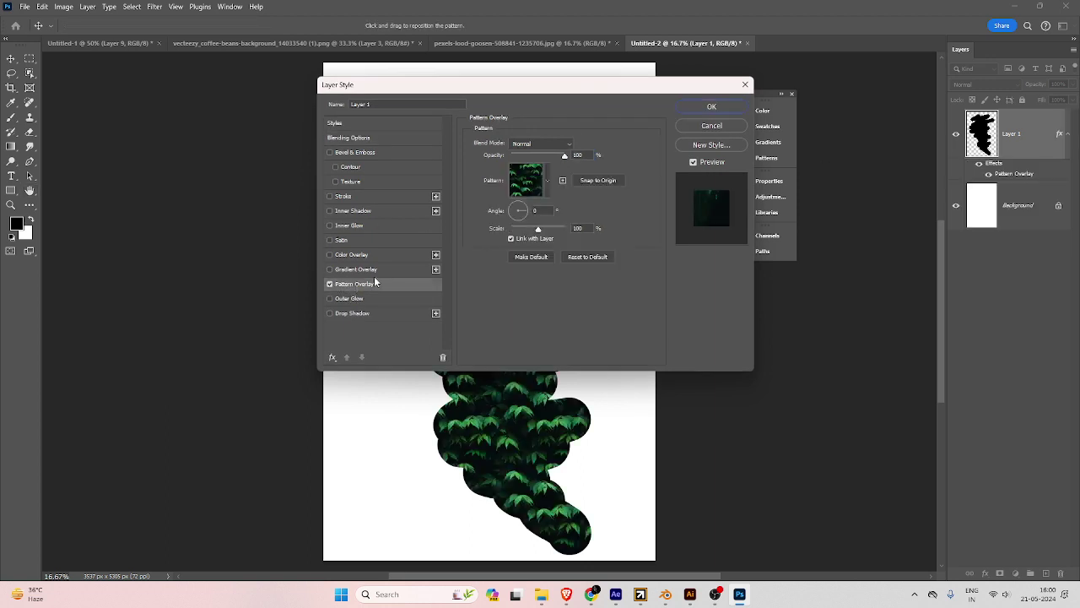
{"action": "left_click", "coordinate": [548, 193]}
{"action": "left_click", "coordinate": [472, 280]}
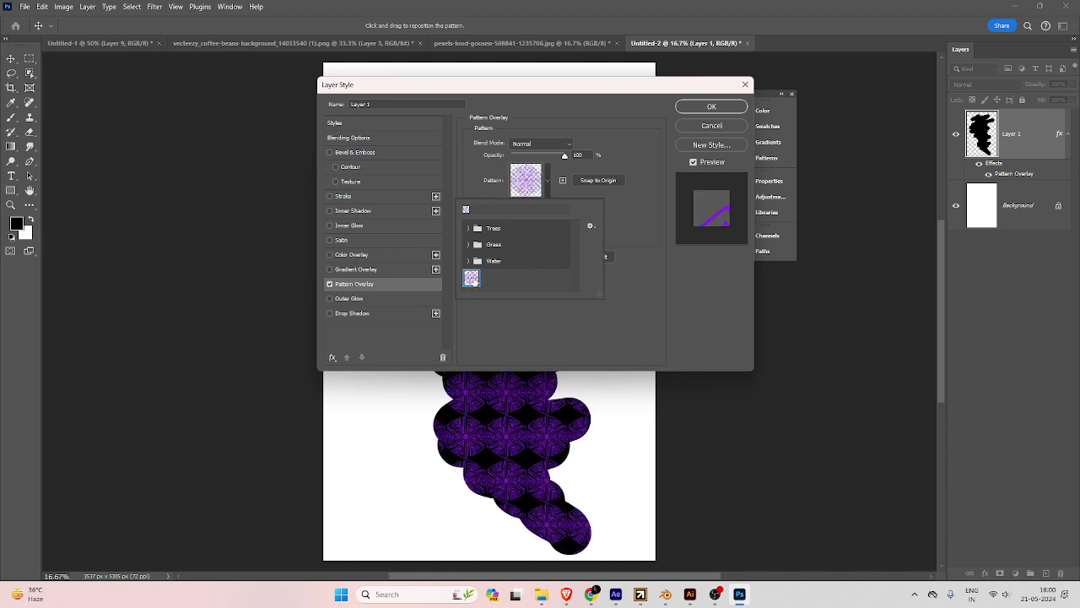
Set the overlay's scale to about 168% and its angle to about 55°, snap the pattern to the origin, and apply the layer style.
{"action": "left_click_drag", "start_coordinate": [492, 86], "coordinate": [441, 91]}
{"action": "left_click_drag", "start_coordinate": [208, 82], "coordinate": [210, 81]}
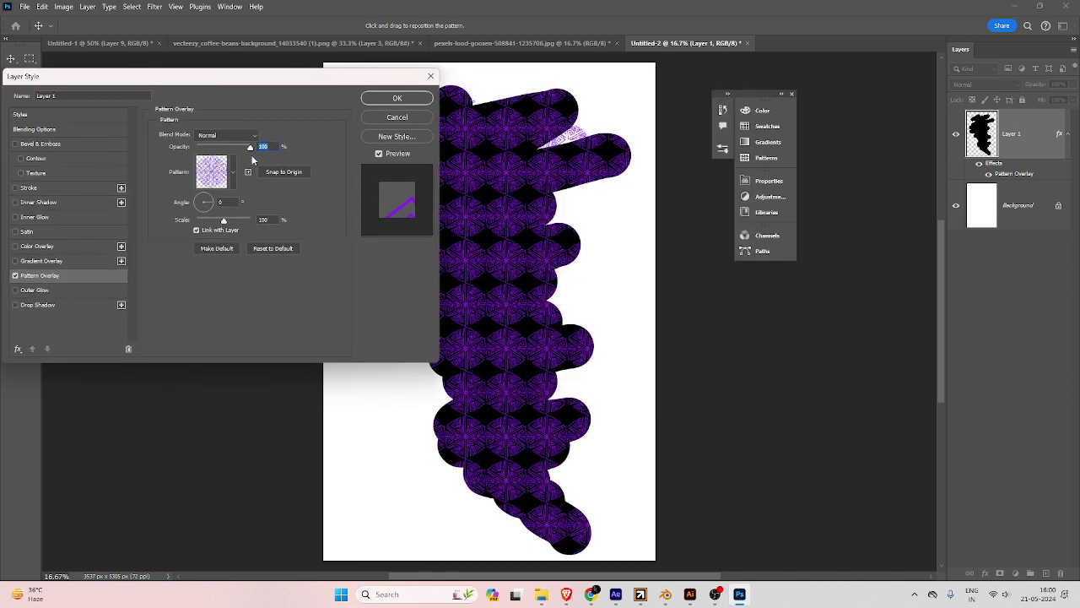
{"action": "left_click_drag", "start_coordinate": [226, 220], "coordinate": [209, 200]}
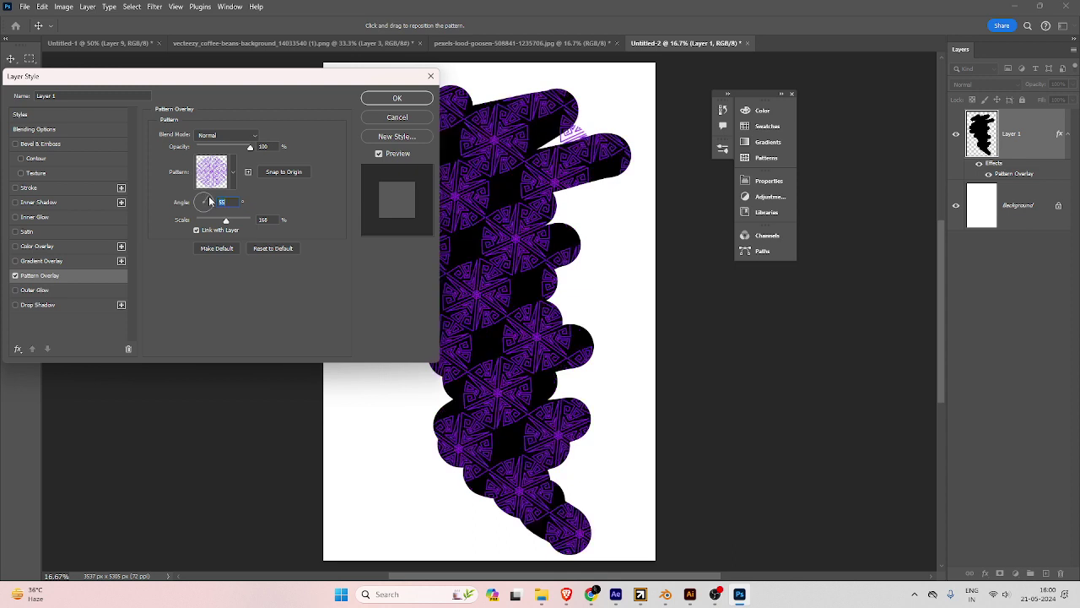
{"action": "left_click", "coordinate": [284, 172]}
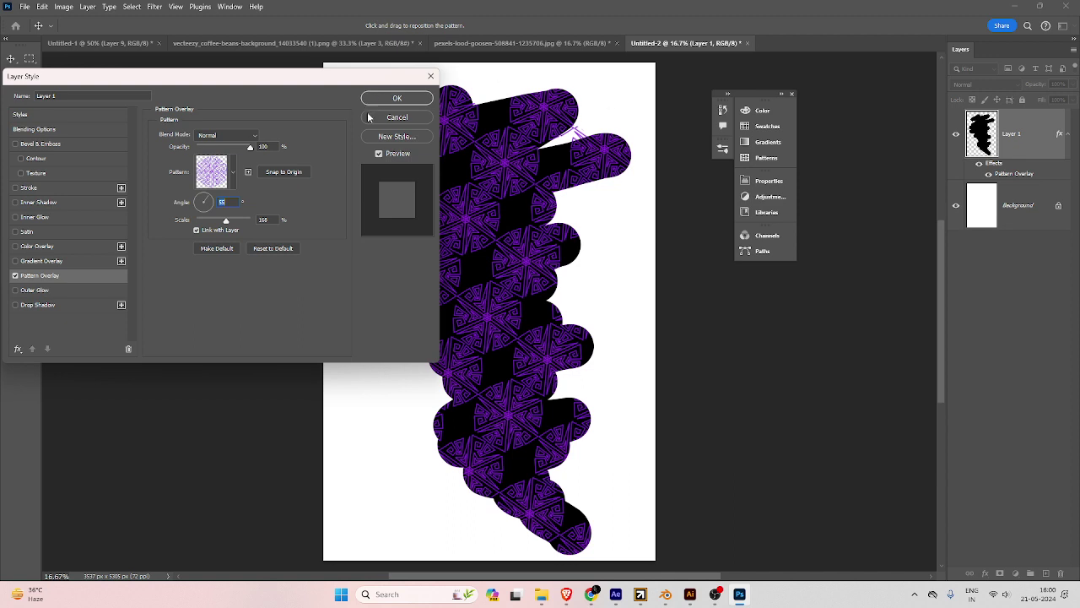
{"action": "left_click", "coordinate": [397, 98]}
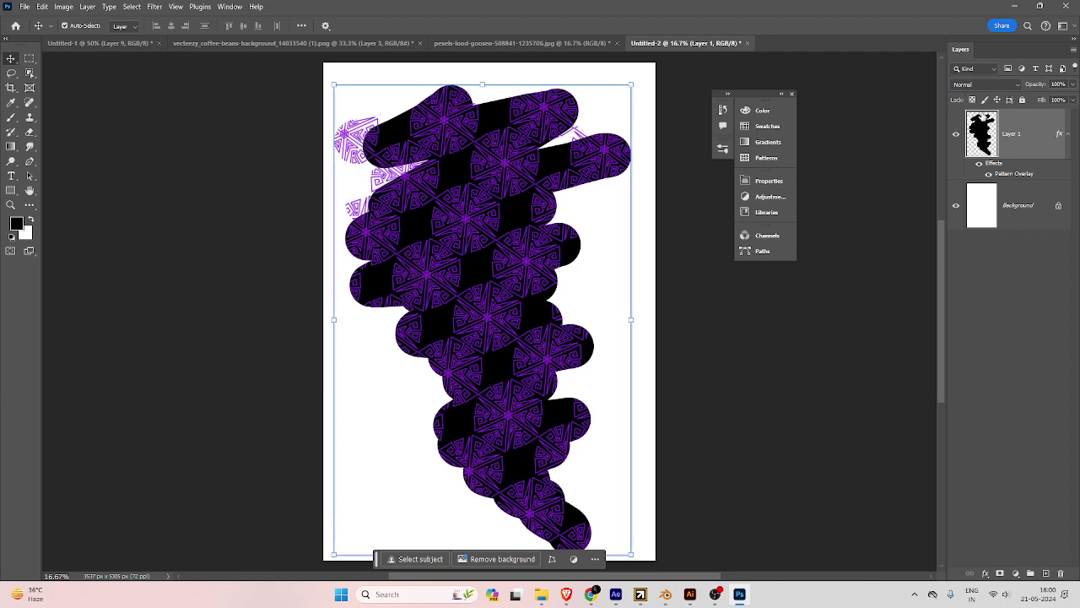
{"action": "key", "text": "ctrl"}
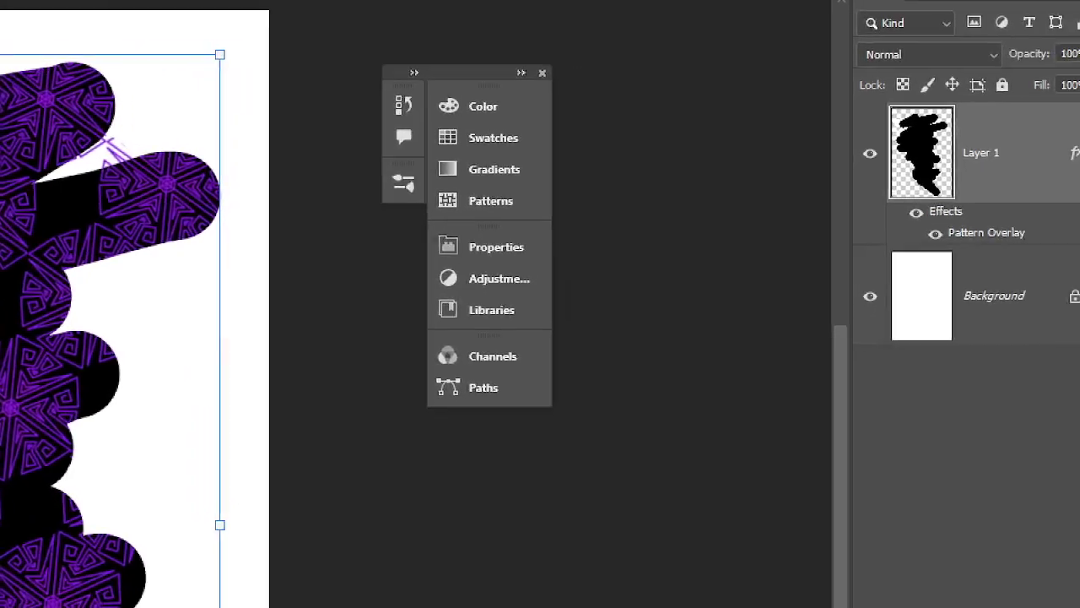